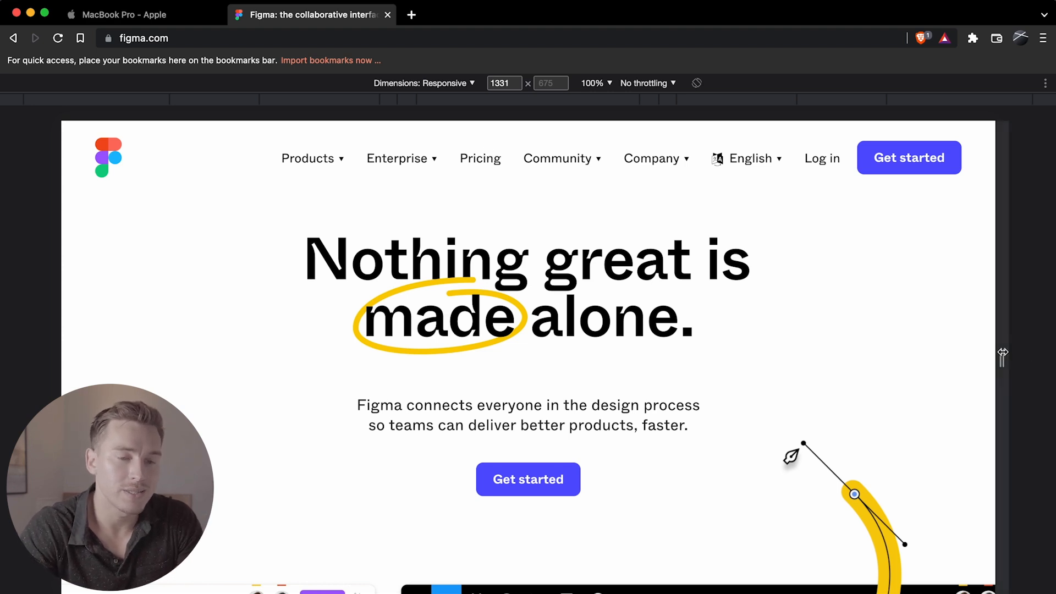
- Check the Figma homepage's layout at preview widths of about 1249, 798 and 536 px, and widen the preview back to desktop size
drag(1002, 355, 973, 355)
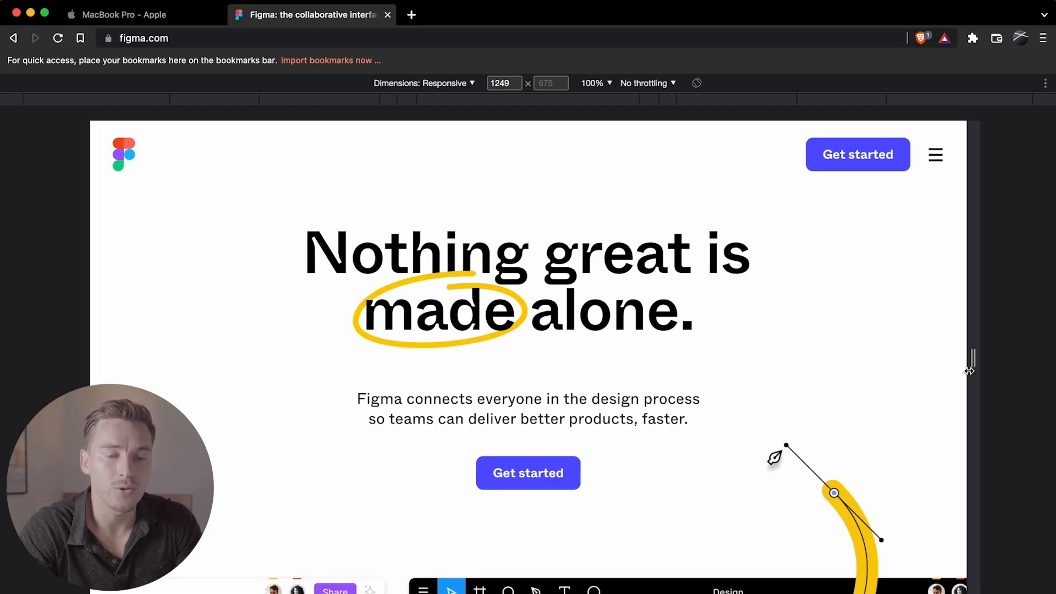
drag(971, 358, 811, 373)
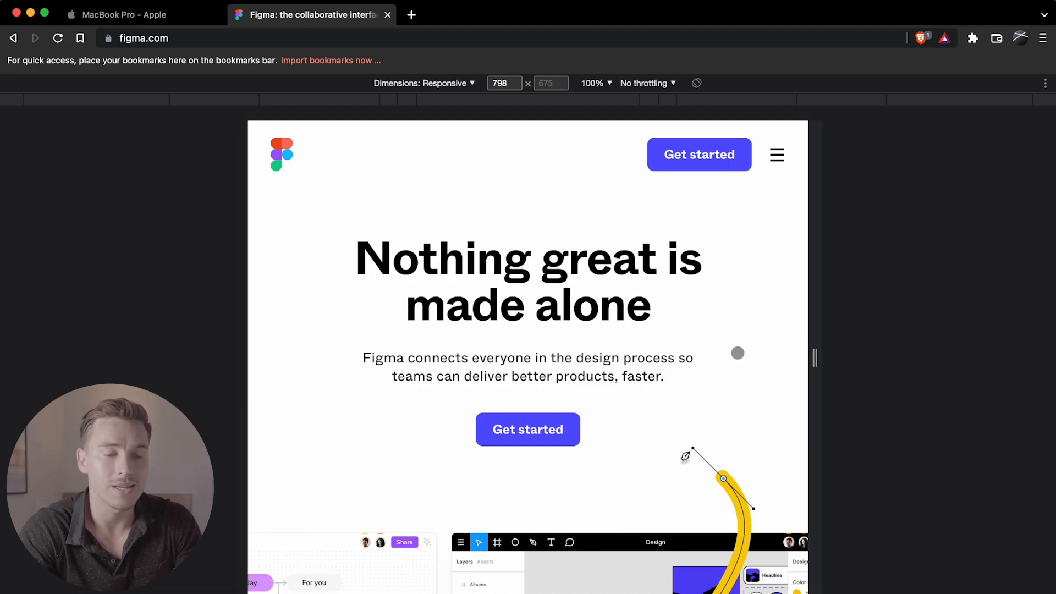
drag(816, 358, 725, 330)
scroll(676, 440, down, 3)
scroll(836, 346, up, 3)
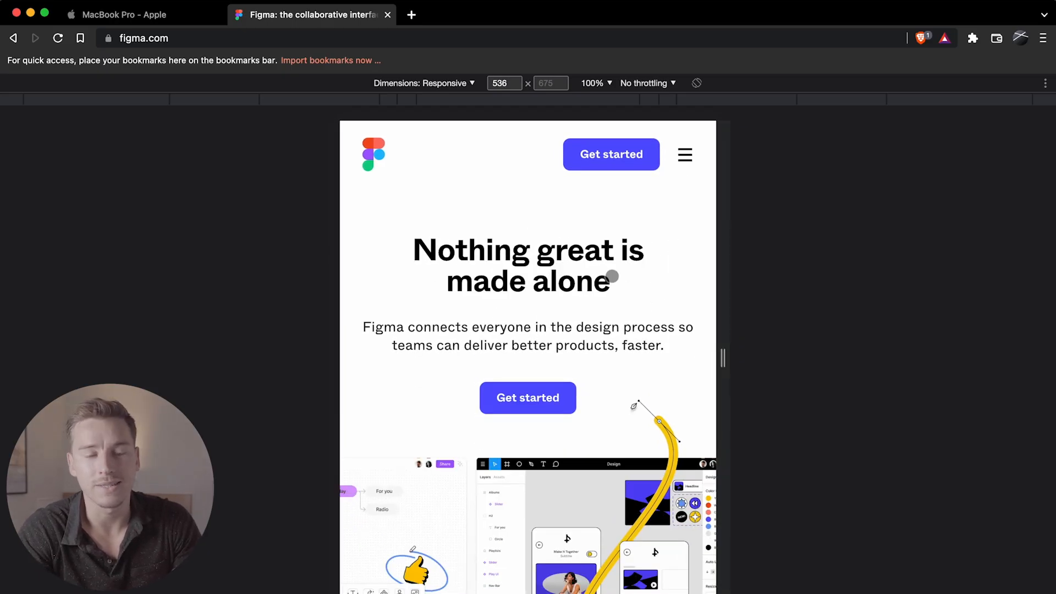
drag(716, 363, 994, 357)
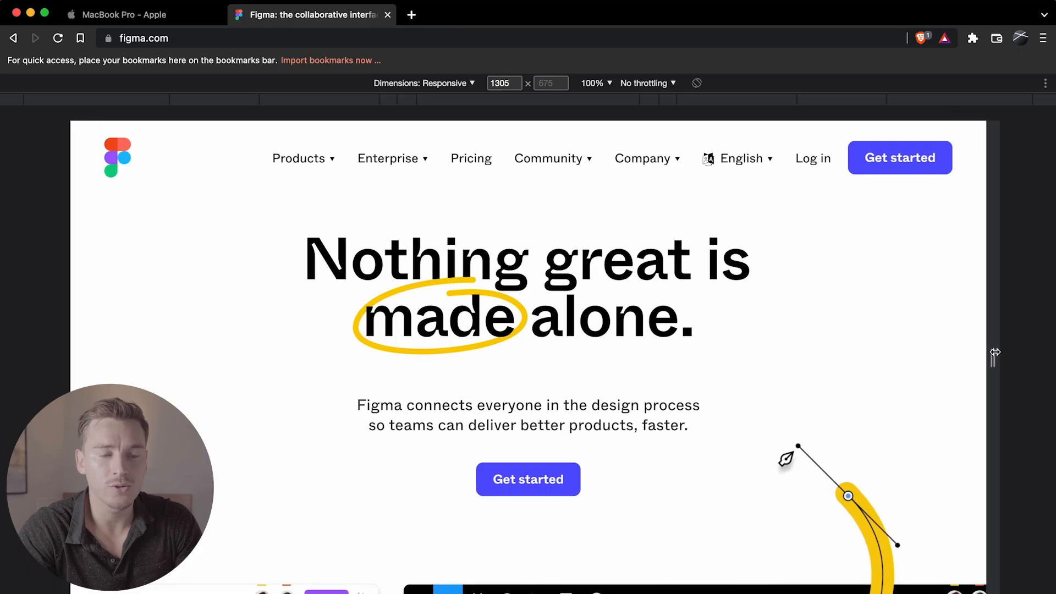
- Switch to the Apple MacBook Pro page, narrow its preview to about 1030 px and examine the header and product layout
click(91, 19)
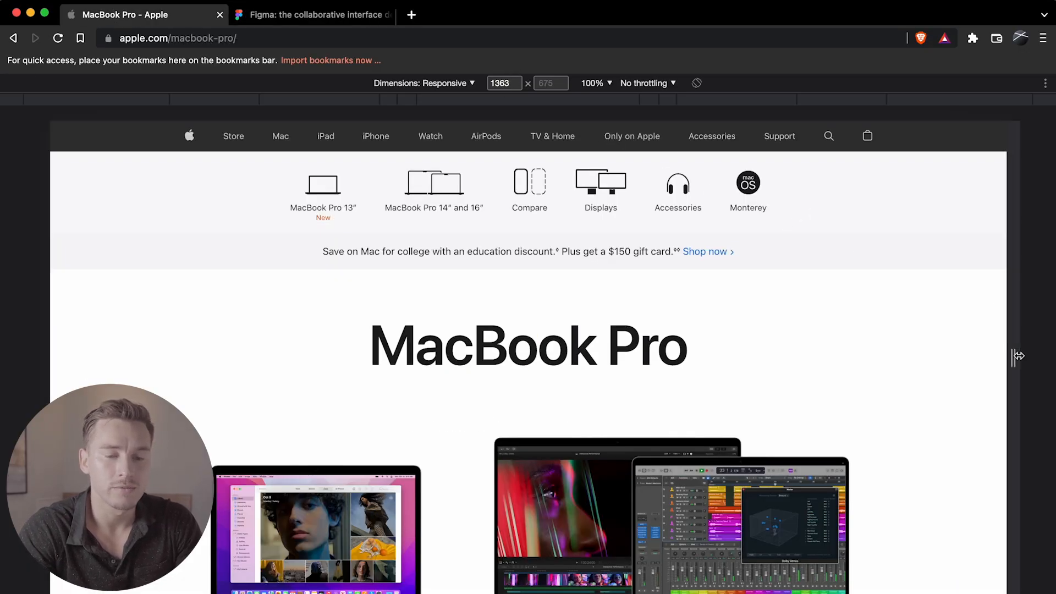
drag(1014, 358, 901, 354)
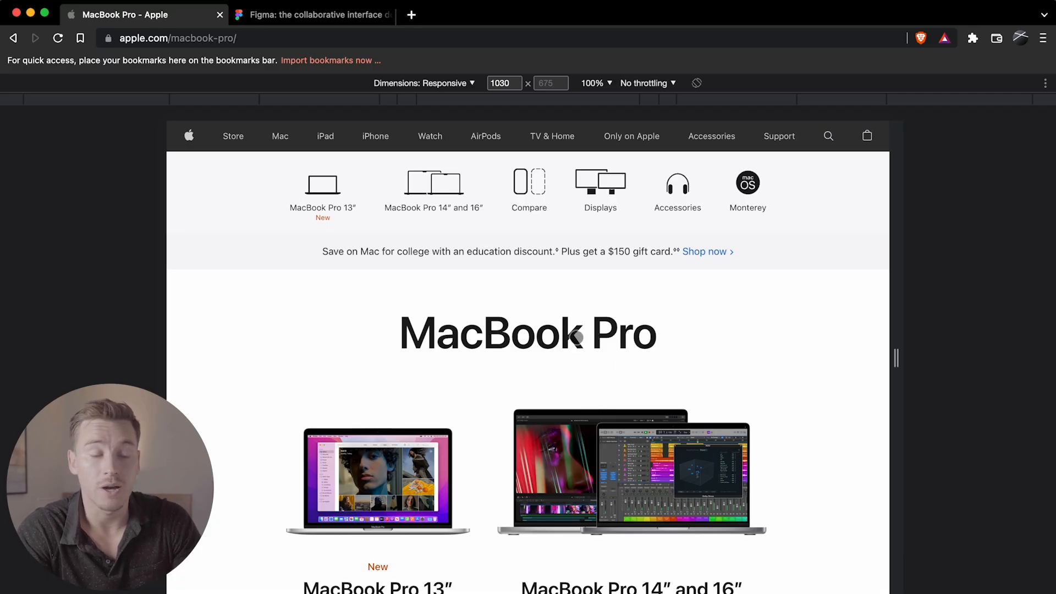
scroll(691, 333, down, 1)
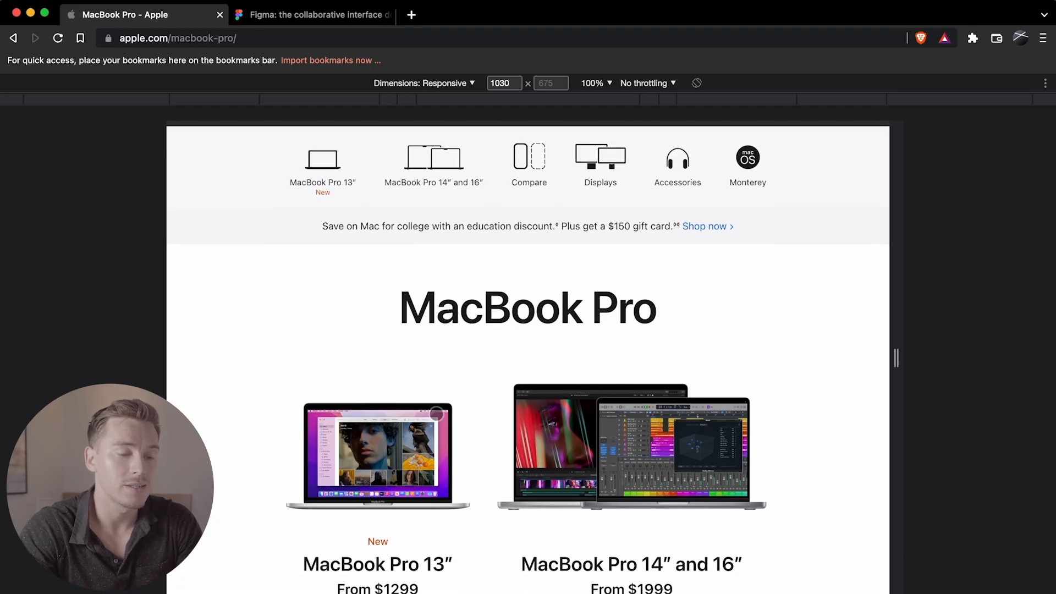
scroll(691, 332, down, 2)
scroll(880, 360, up, 3)
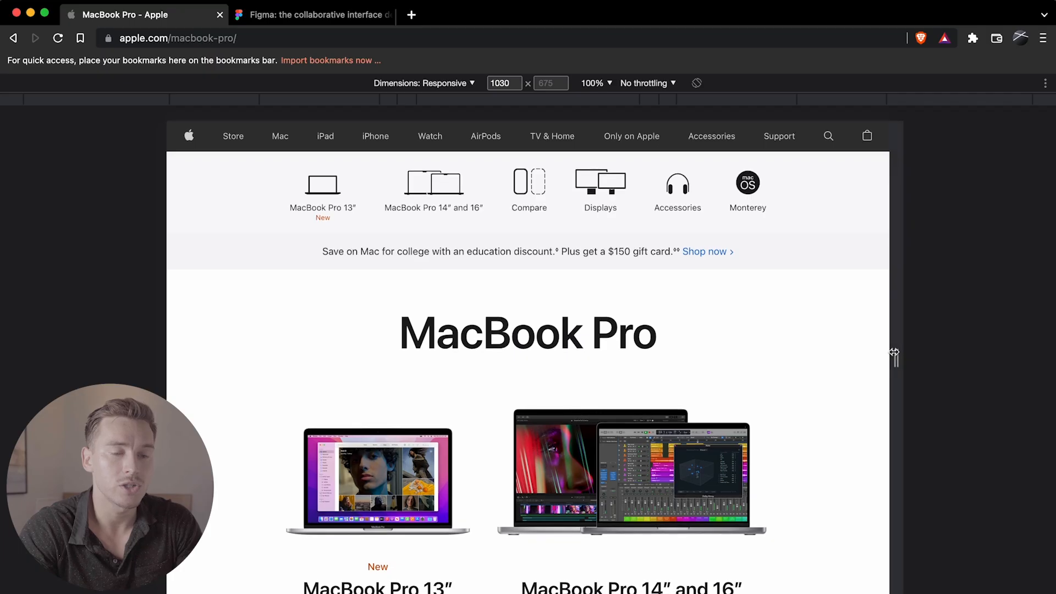
- Narrow the MacBook Pro page's preview to about 829 and 725 px, examining how the navigation and product layout adapt
drag(894, 352, 823, 353)
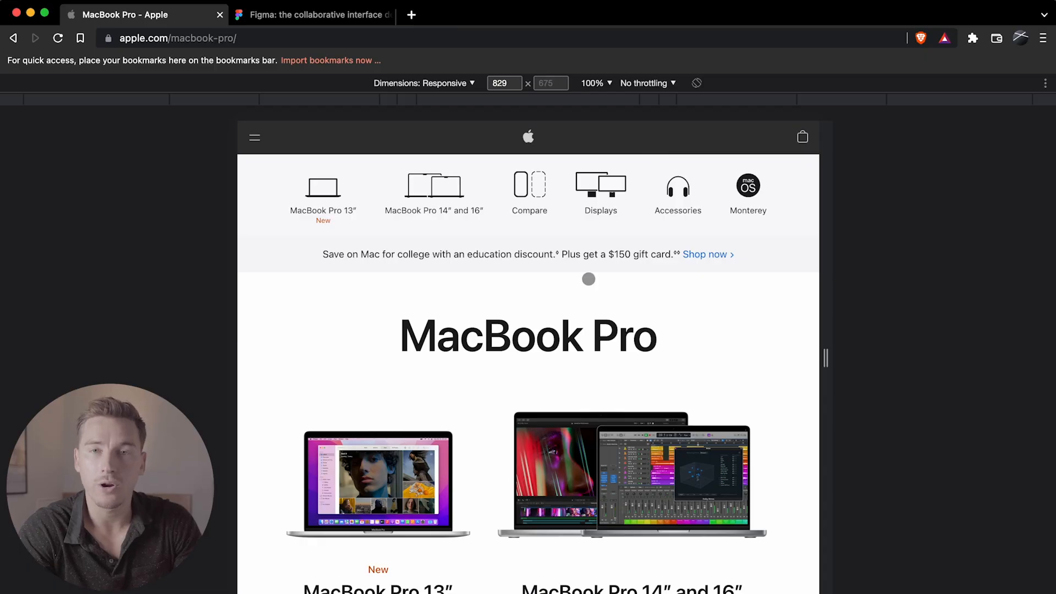
drag(824, 355, 788, 351)
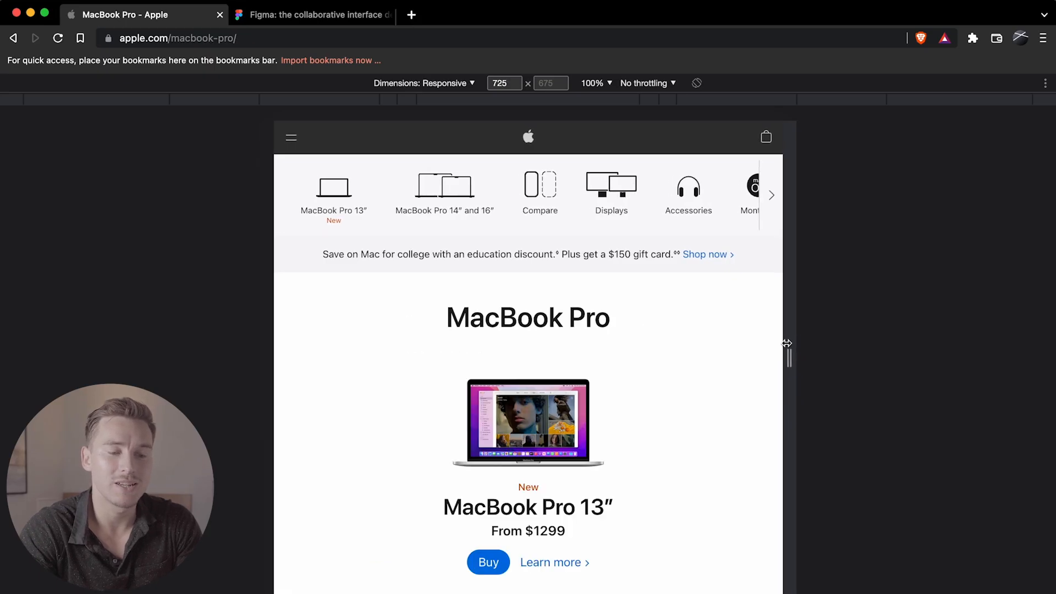
scroll(644, 367, down, 1)
scroll(645, 367, down, 5)
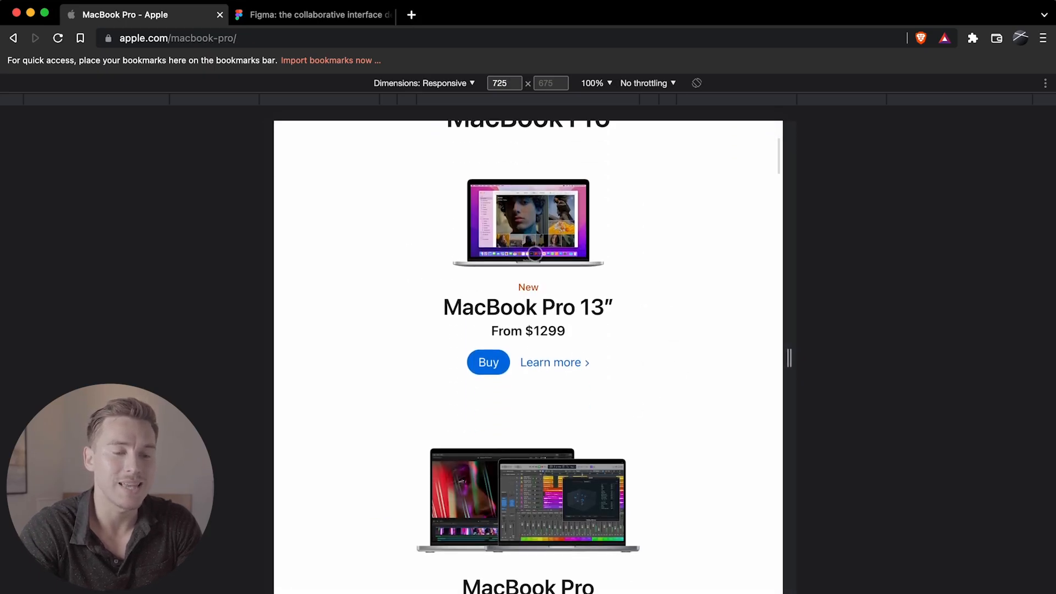
scroll(506, 277, down, 3)
scroll(570, 405, up, 4)
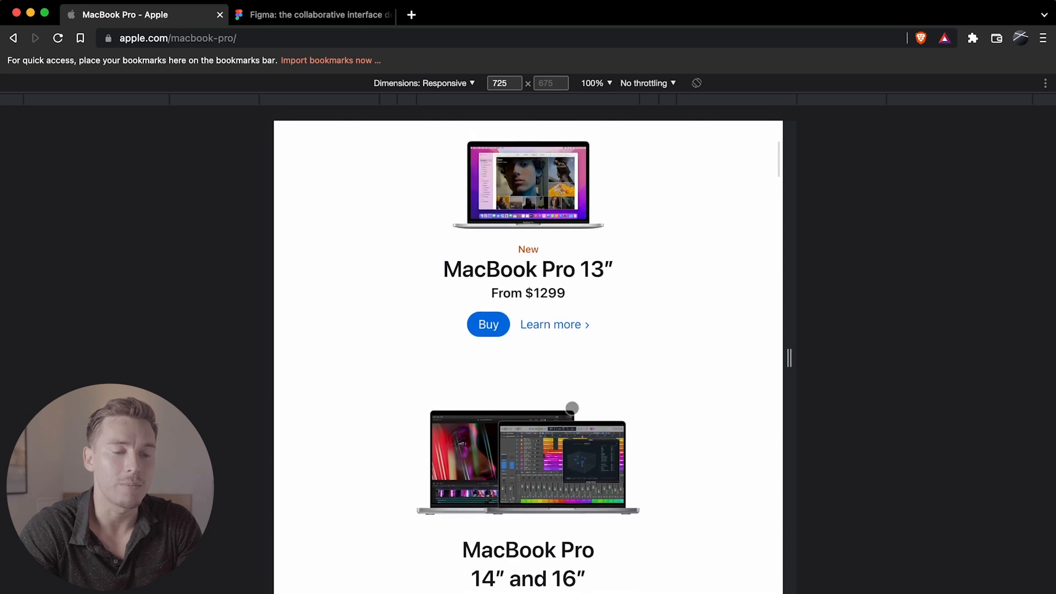
scroll(583, 315, up, 4)
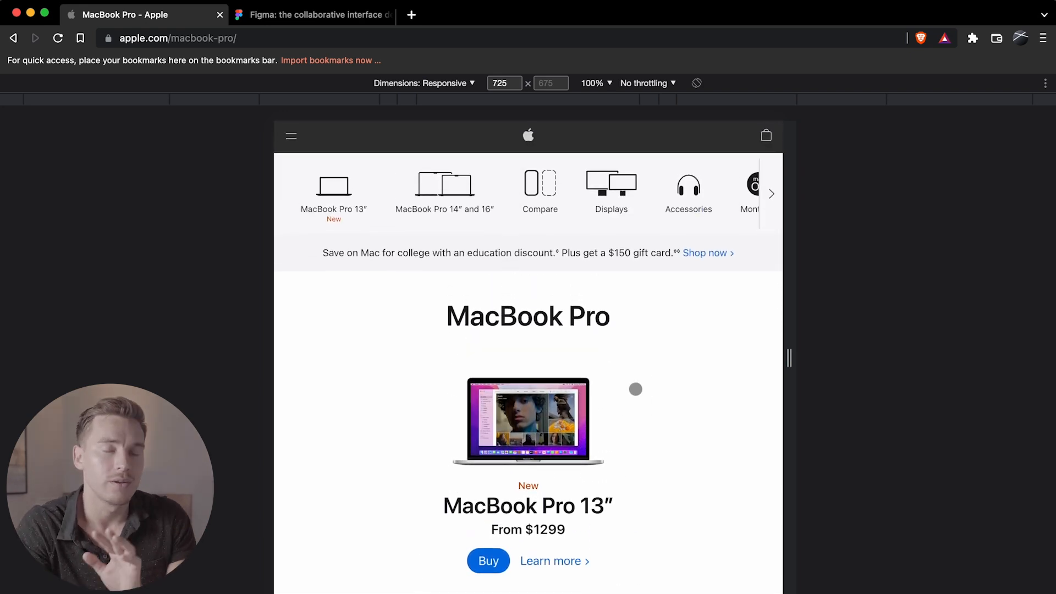
- Return to the Figma homepage and check its expanded hamburger menu at preview widths of about 1202 and 1101 px
click(304, 16)
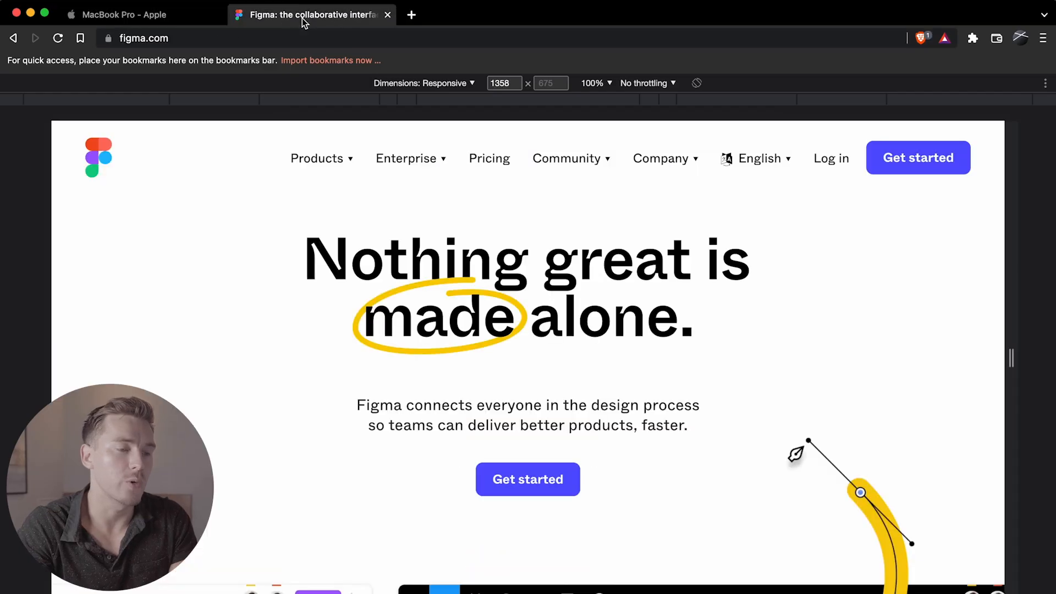
drag(1012, 358, 962, 356)
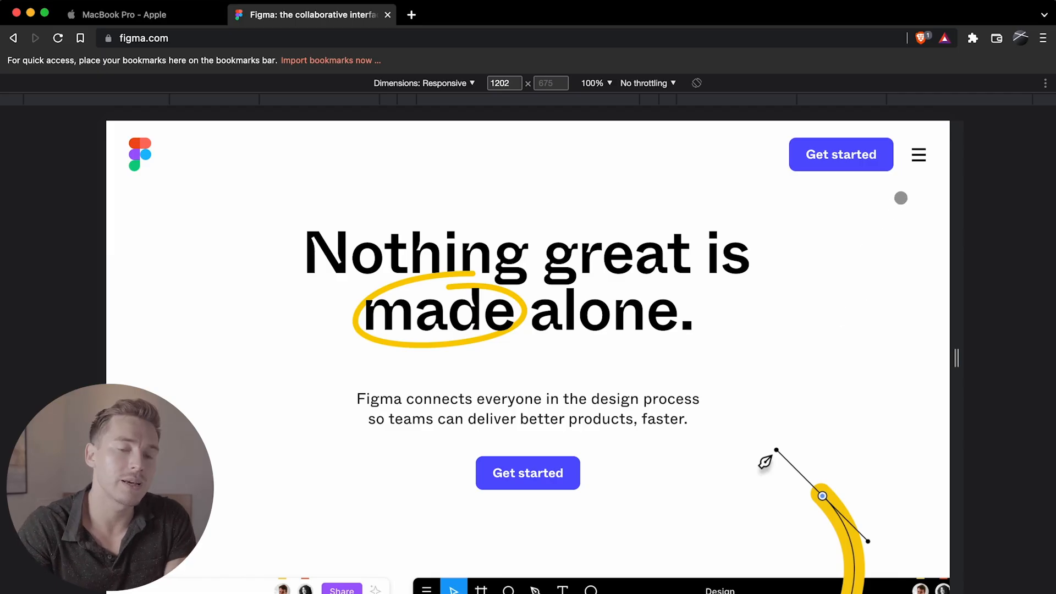
click(920, 157)
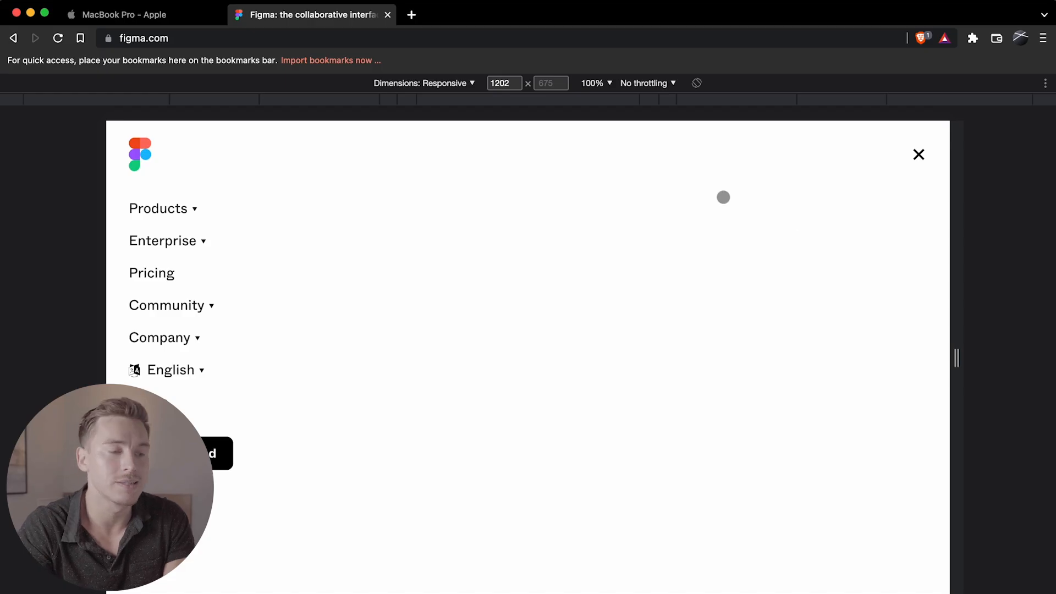
drag(957, 358, 916, 317)
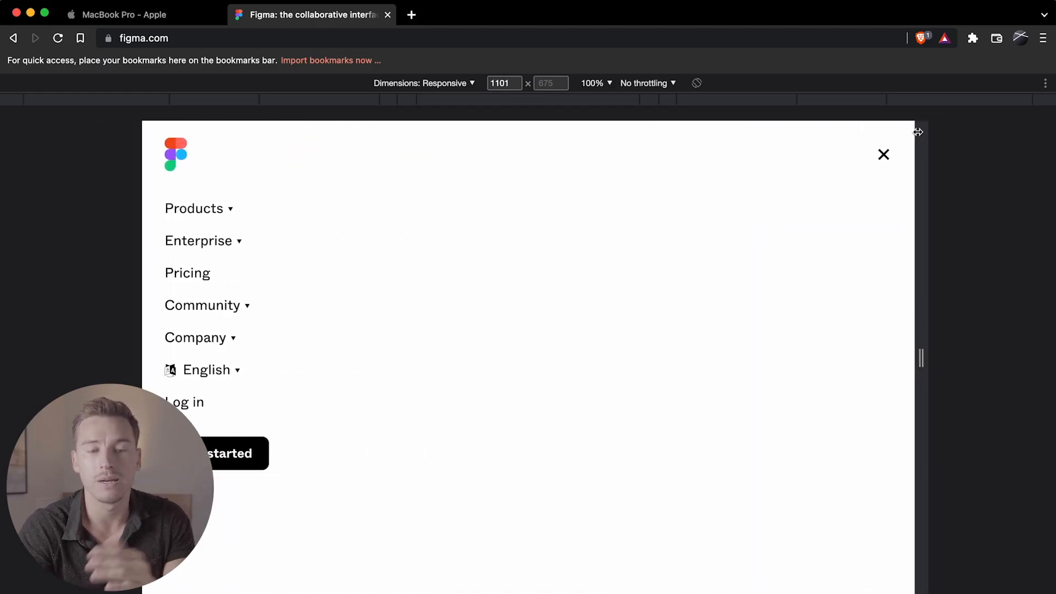
click(884, 156)
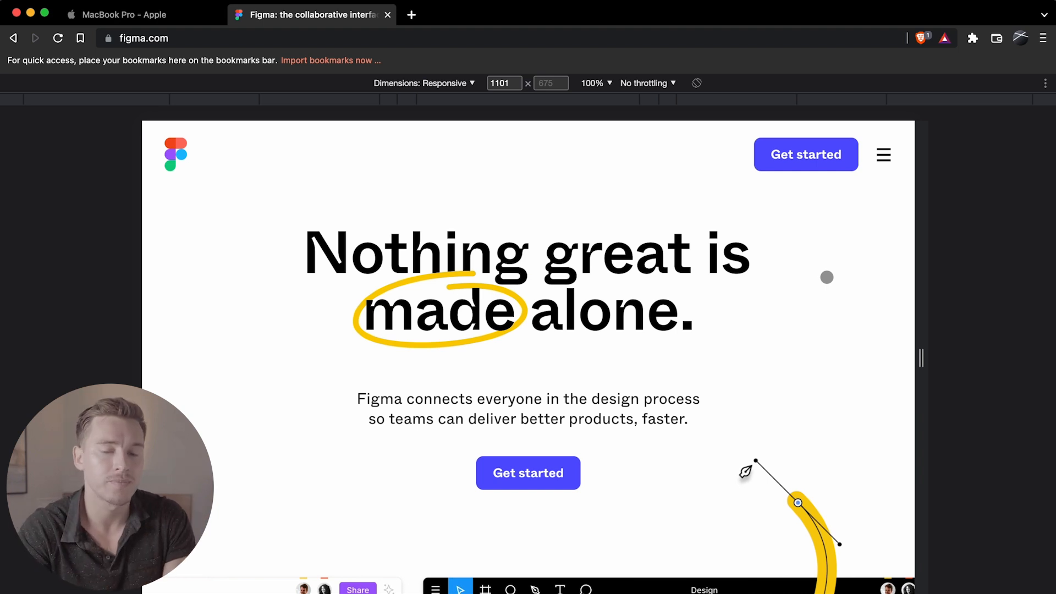
- View the "Explore ideas together" section of the Figma homepage and narrow the preview to about 735 px
scroll(790, 277, down, 5)
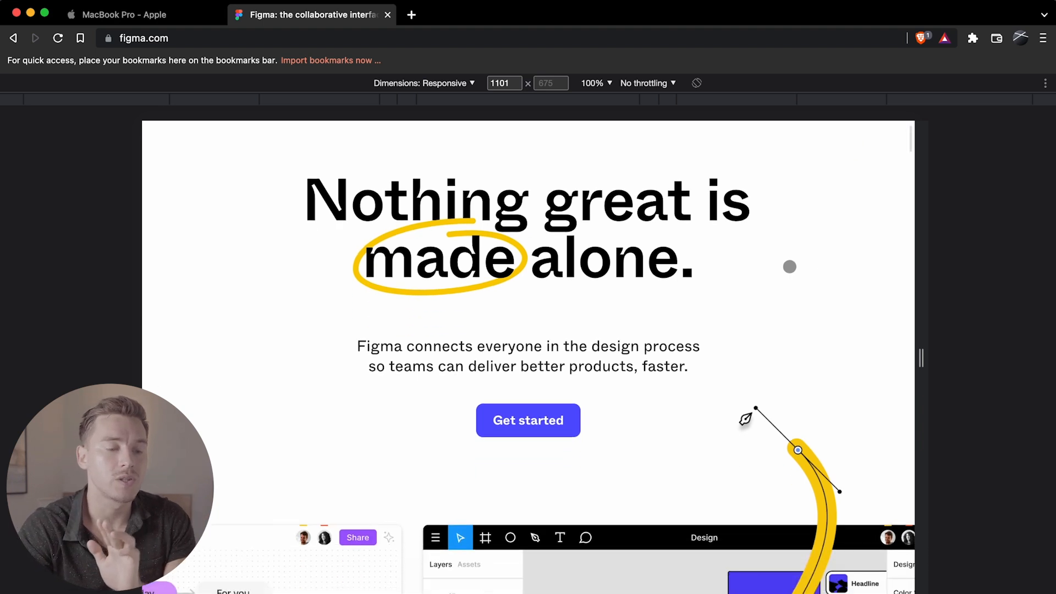
scroll(789, 267, down, 7)
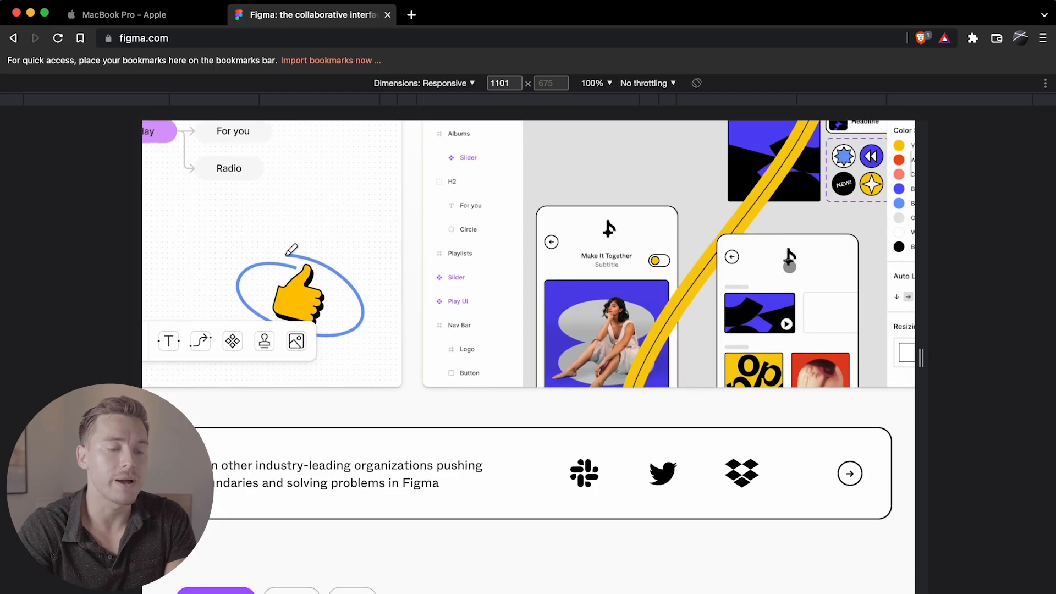
scroll(790, 267, down, 8)
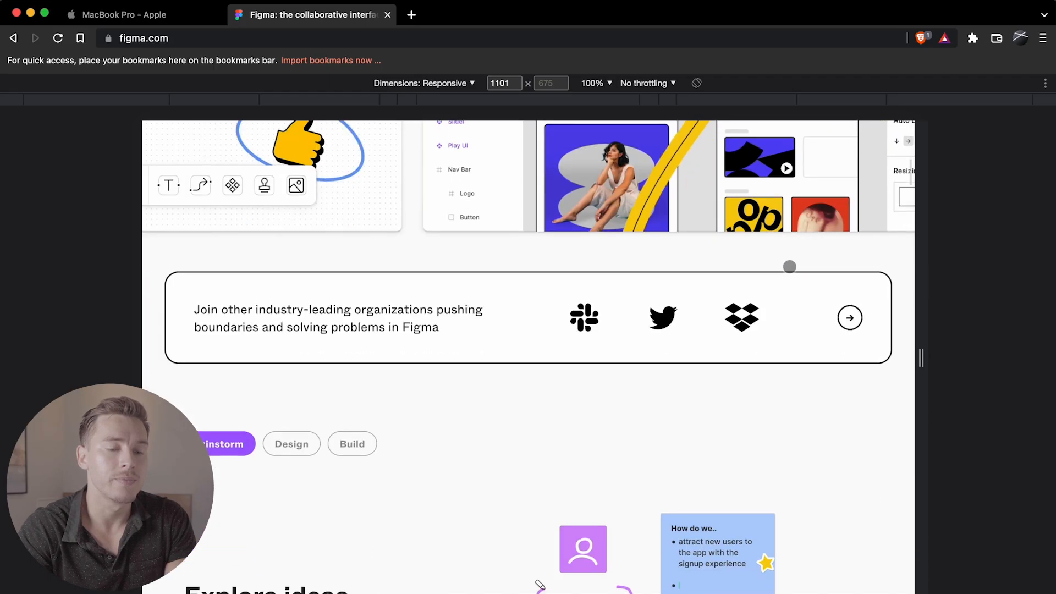
scroll(789, 267, down, 2)
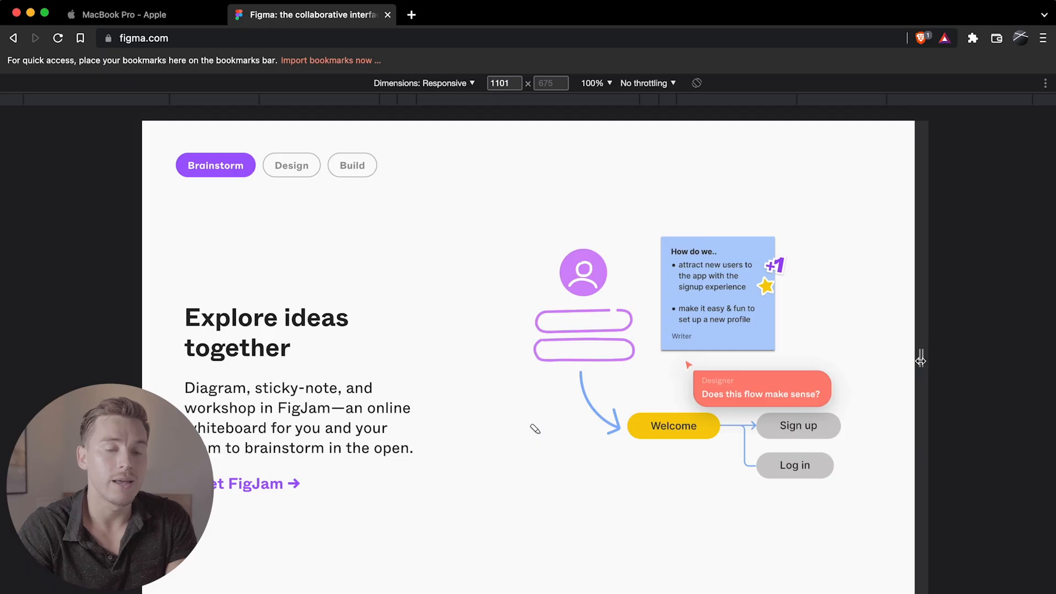
drag(921, 359, 792, 358)
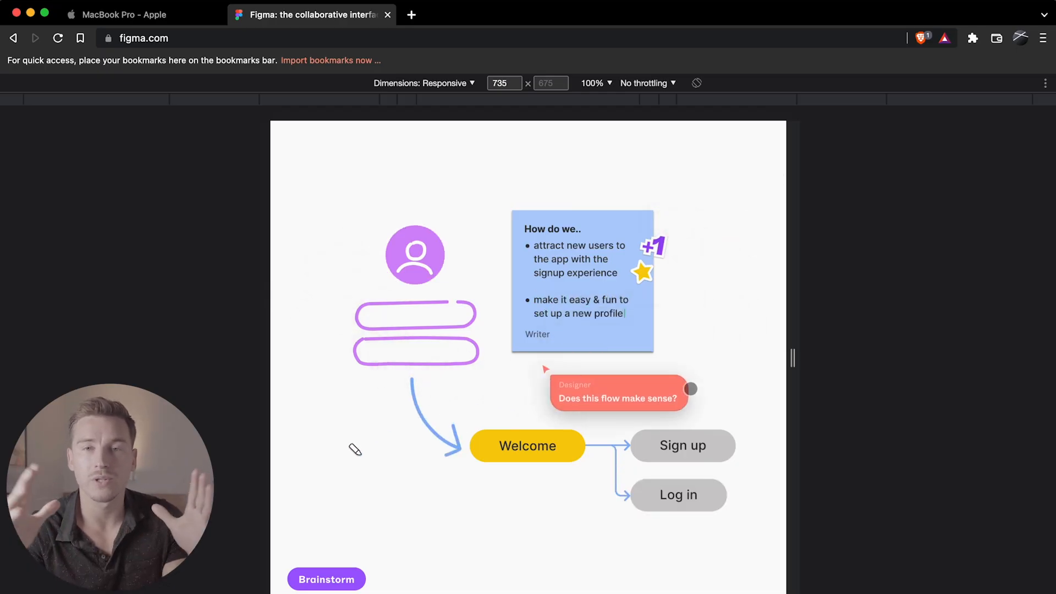
- Examine how the Brainstorm illustration and the "Explore ideas together" text are arranged at the narrow preview width
scroll(573, 355, down, 4)
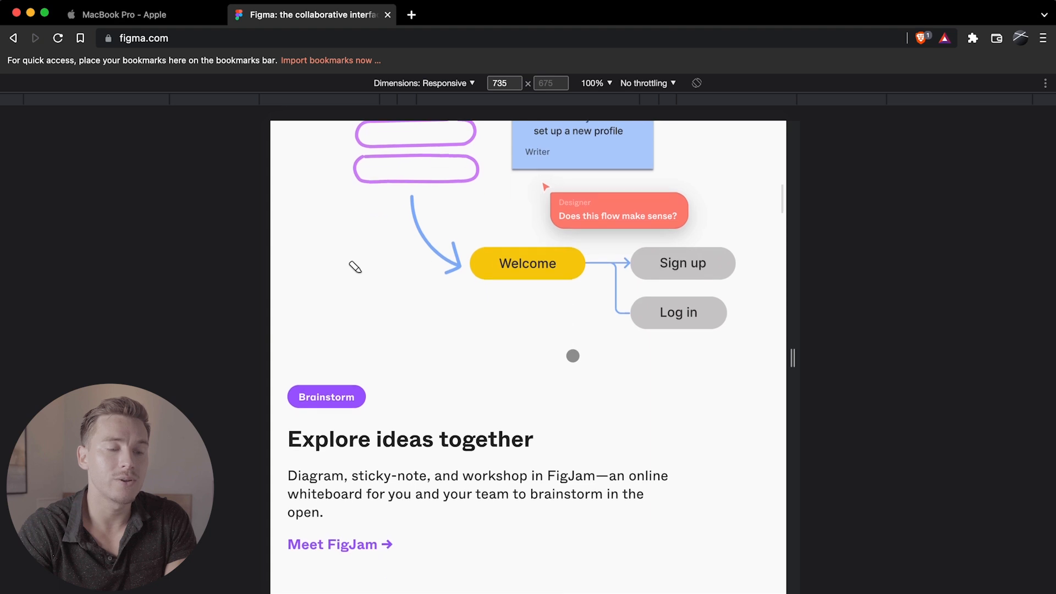
scroll(572, 355, up, 3)
scroll(573, 356, up, 2)
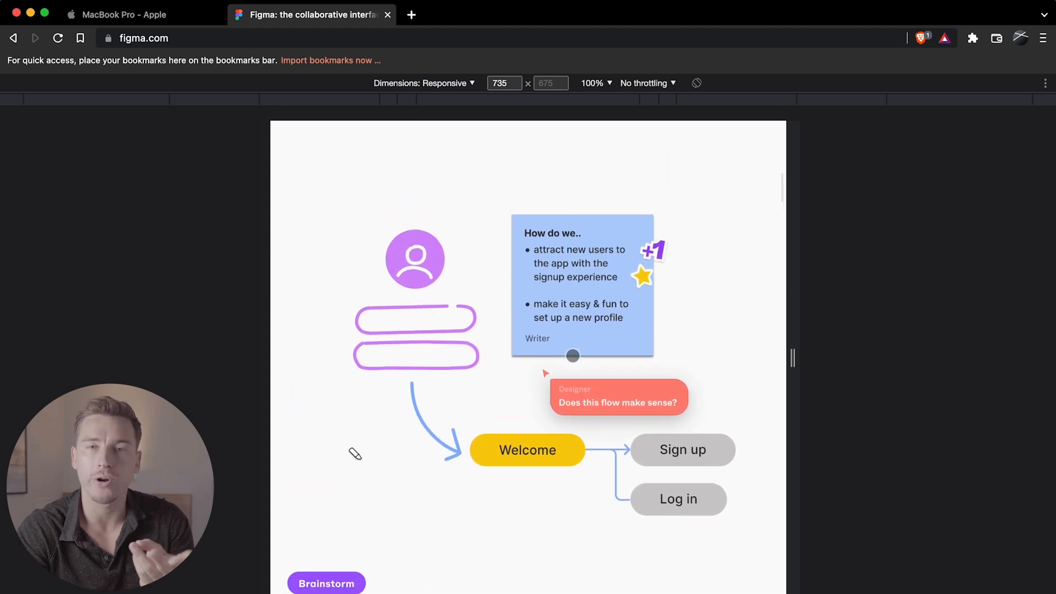
scroll(573, 356, down, 7)
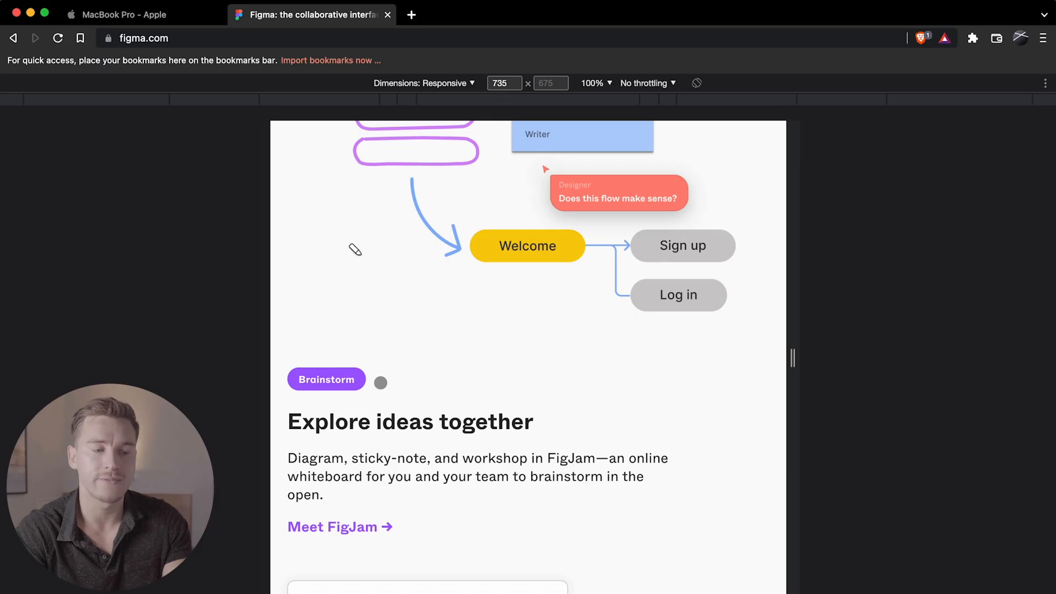
scroll(424, 395, up, 6)
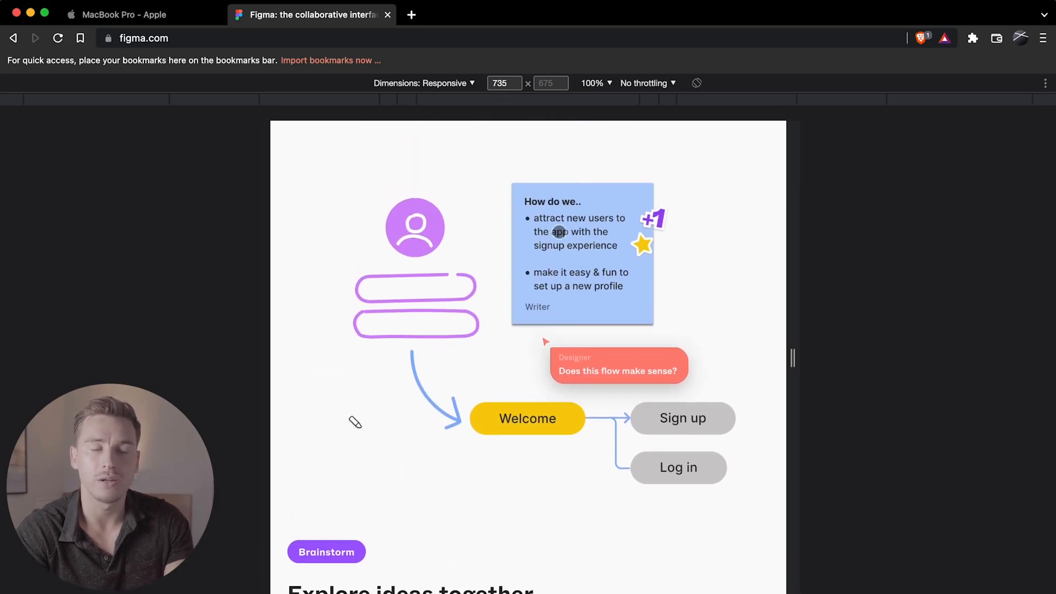
scroll(558, 231, up, 1)
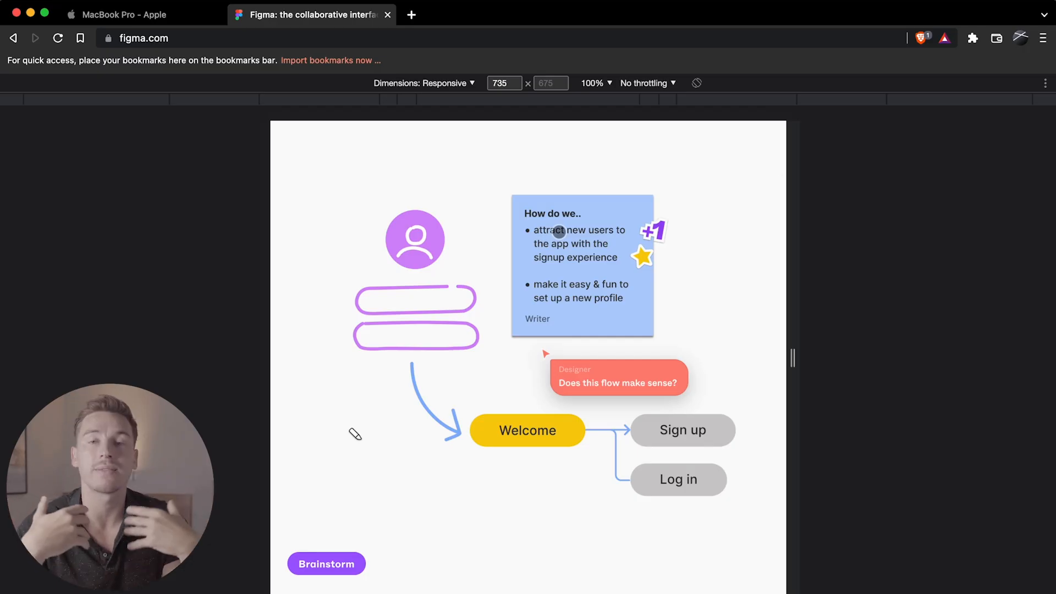
scroll(559, 231, down, 4)
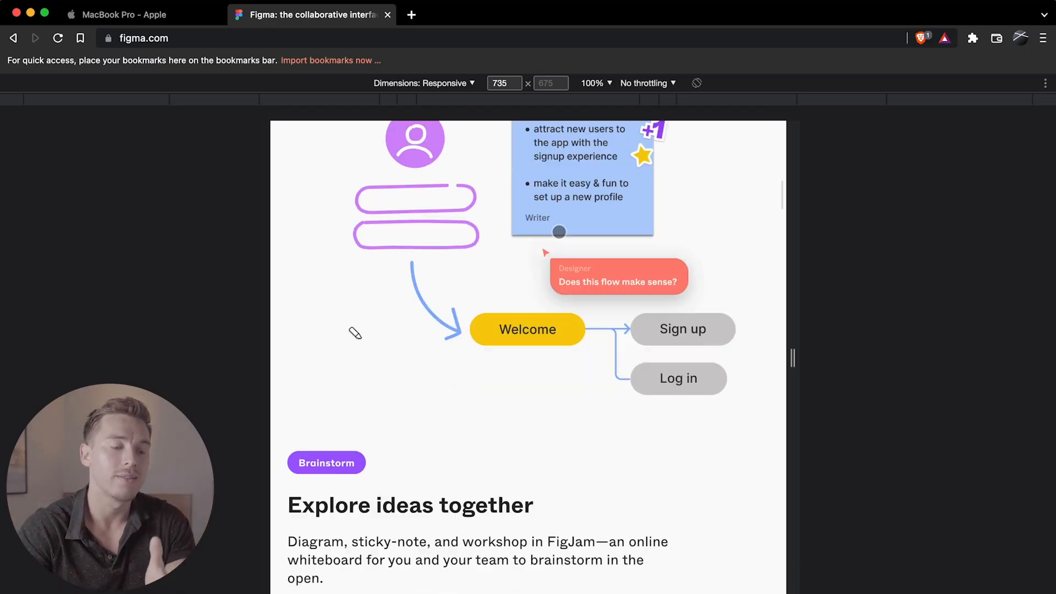
scroll(401, 344, up, 5)
scroll(492, 378, up, 1)
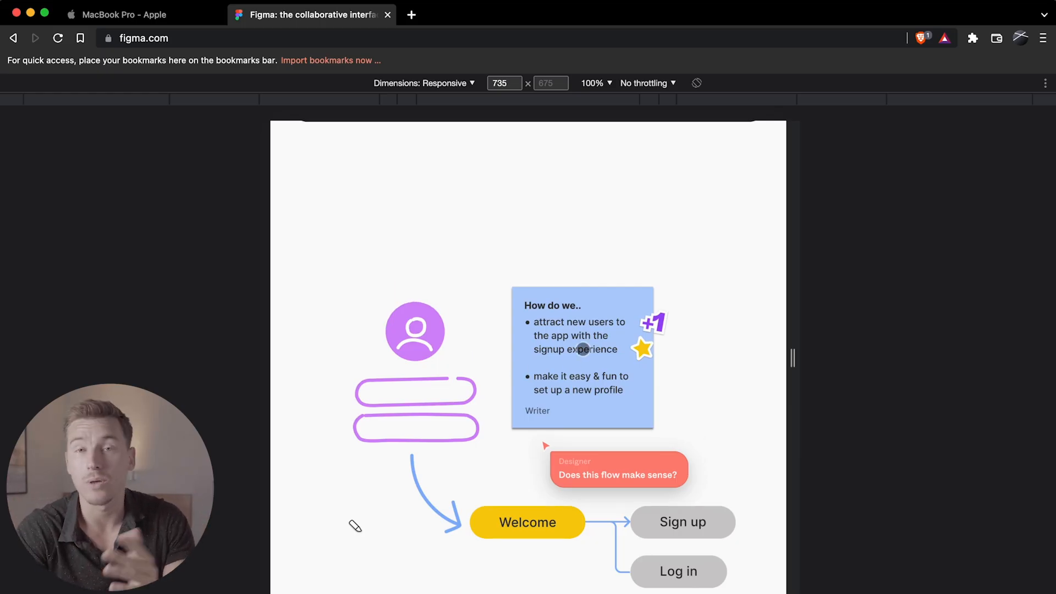
- Widen the preview to about 1257 px and compare the top of the Figma homepage at about 1178, 1229 and 778 px
drag(793, 358, 975, 358)
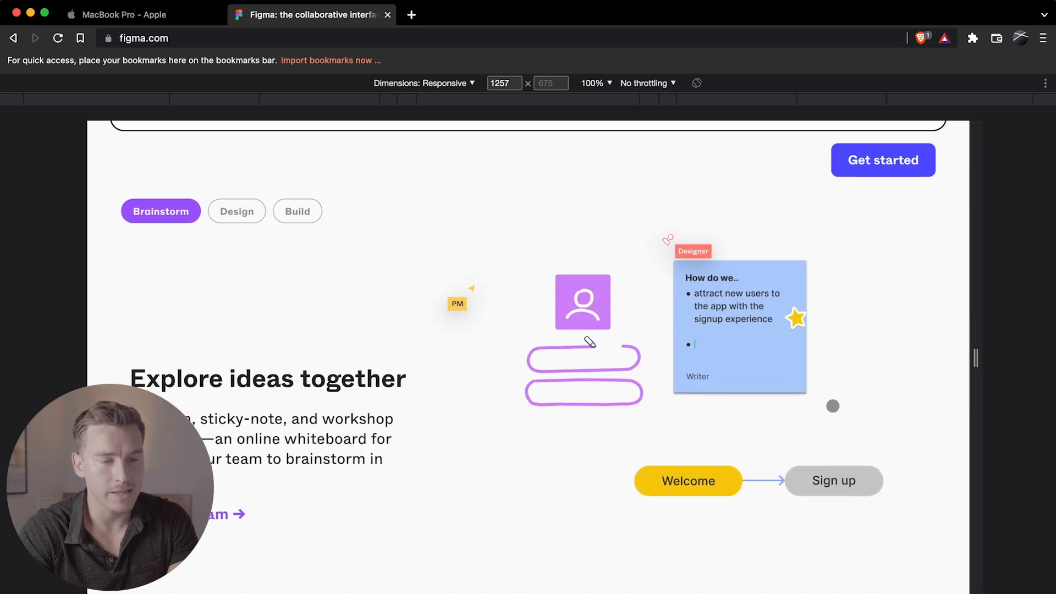
scroll(832, 406, up, 10)
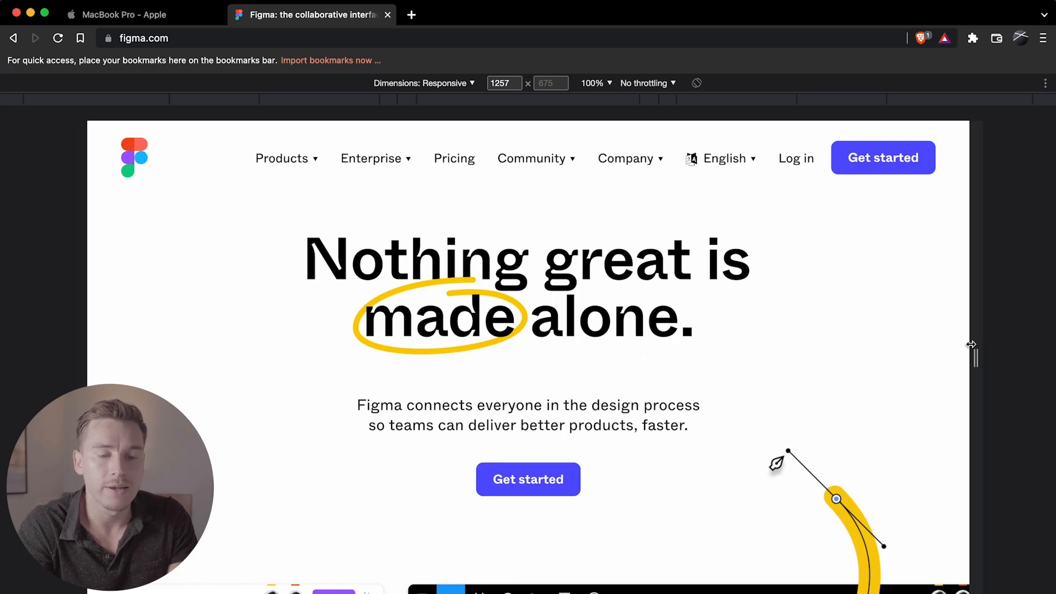
drag(975, 355, 945, 346)
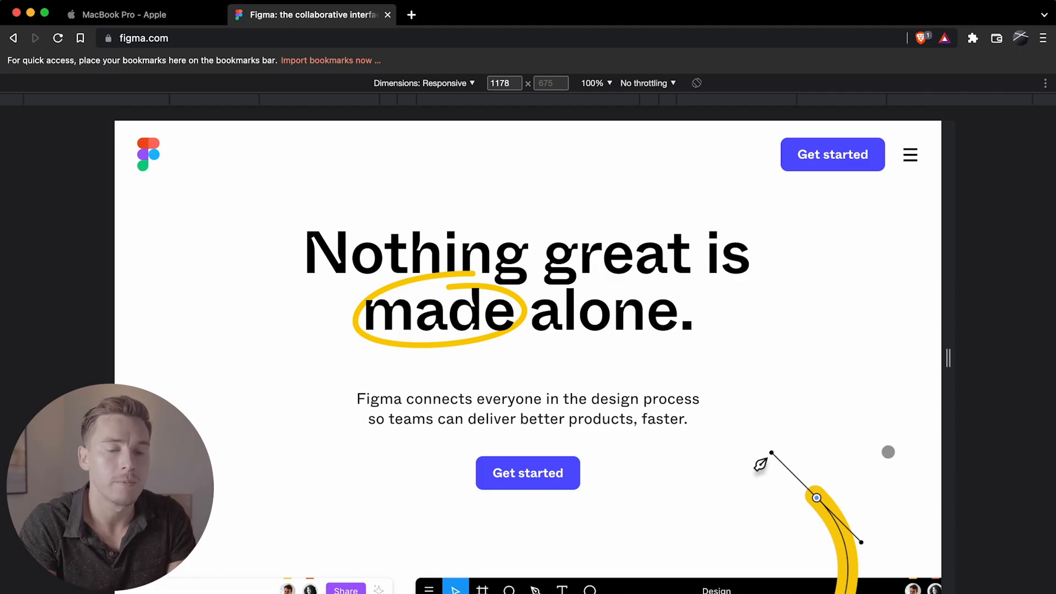
drag(950, 359, 968, 340)
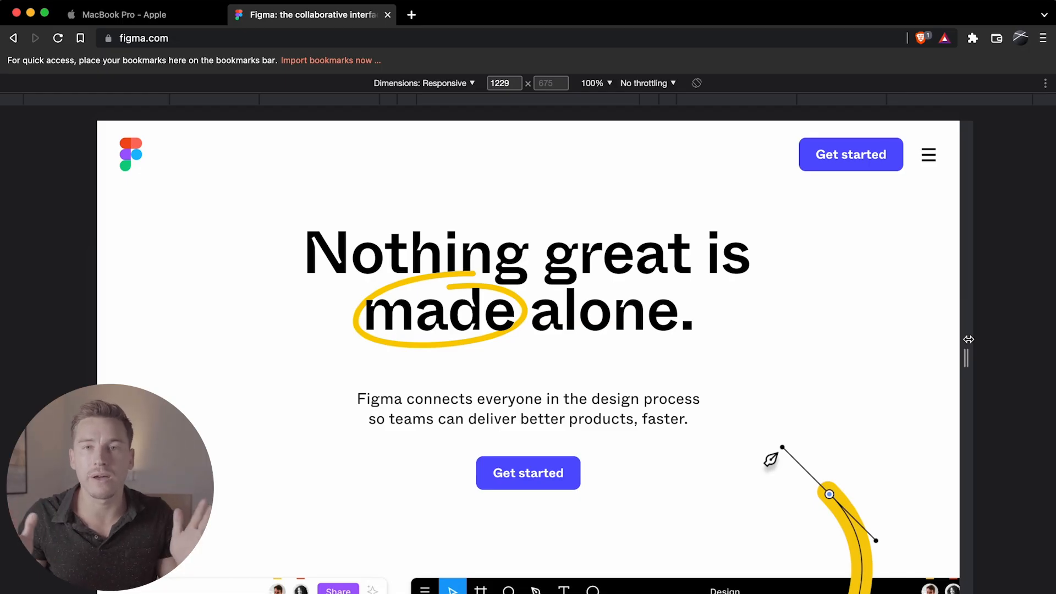
drag(969, 339, 808, 327)
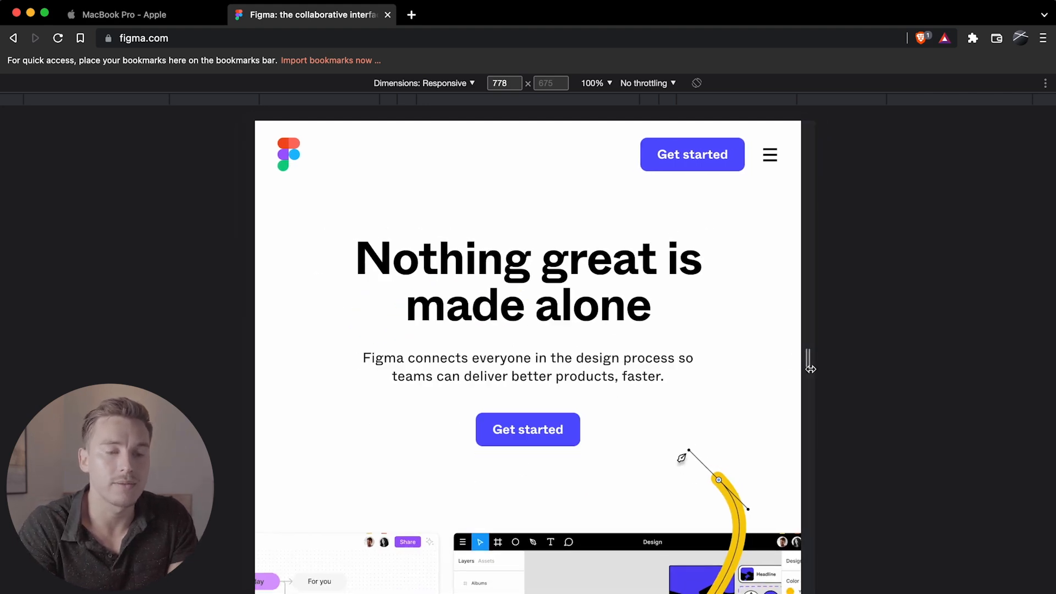
- Narrow the Figma homepage preview to about 515 px, then widen it to about 1334 px
drag(809, 349, 716, 343)
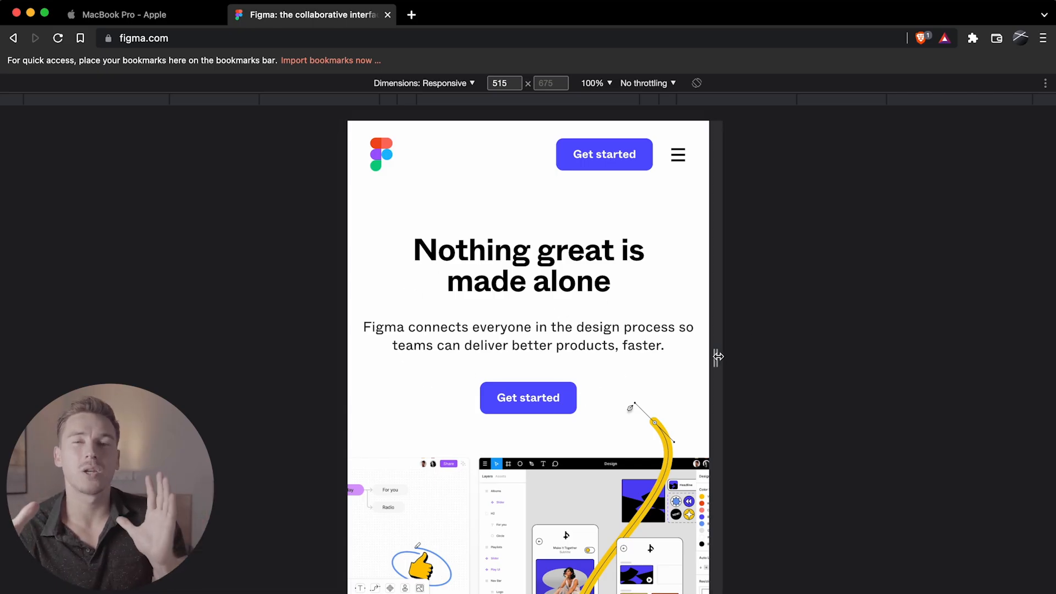
drag(718, 357, 1000, 347)
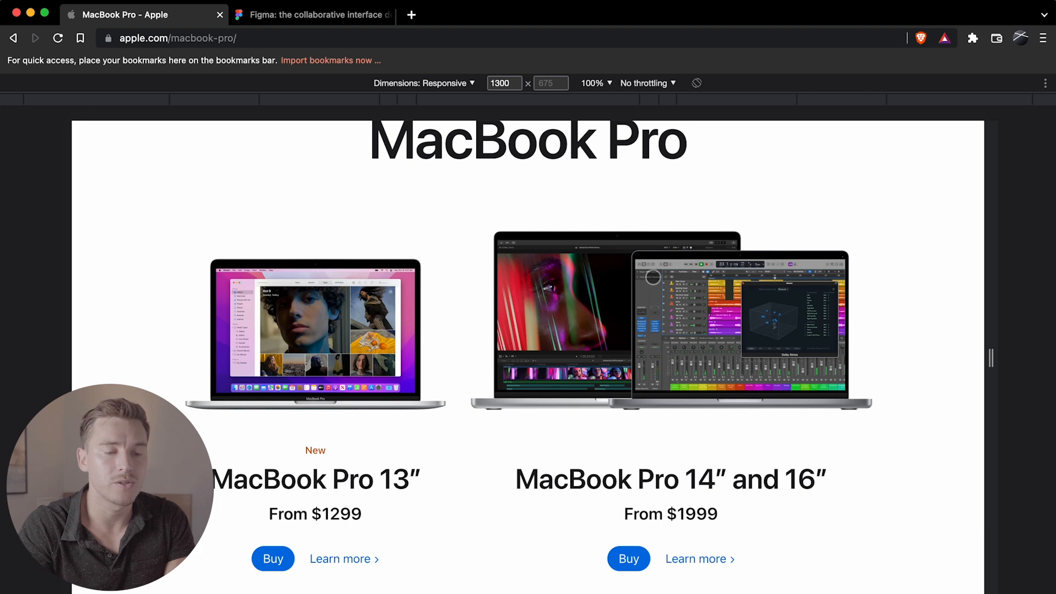
- View the MacBook Pro lineup on the Apple page and narrow its preview to about 532 px to check how the products rearrange
scroll(528, 346, down, 1)
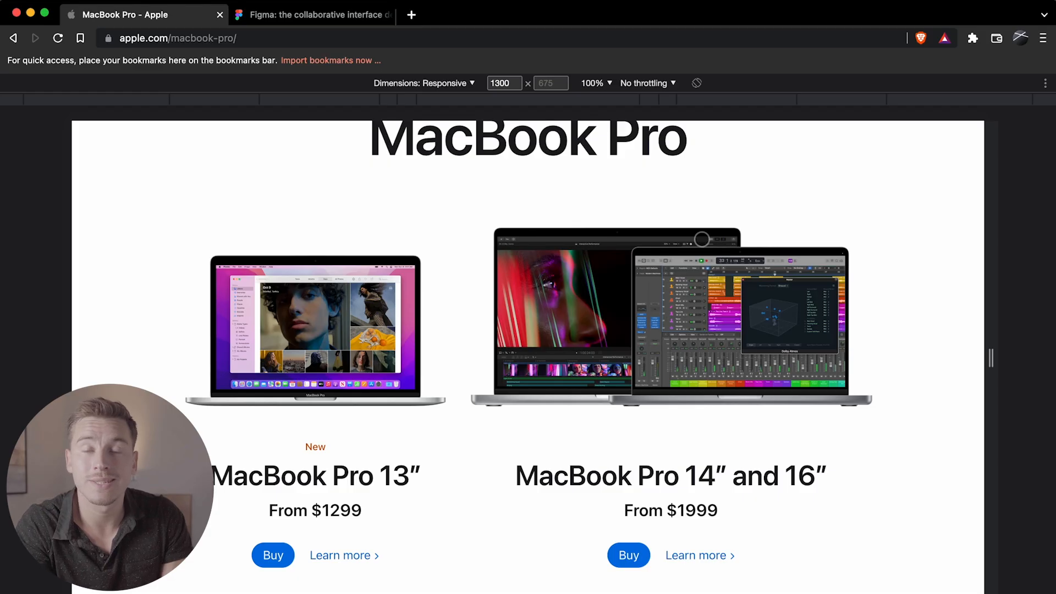
scroll(702, 239, down, 2)
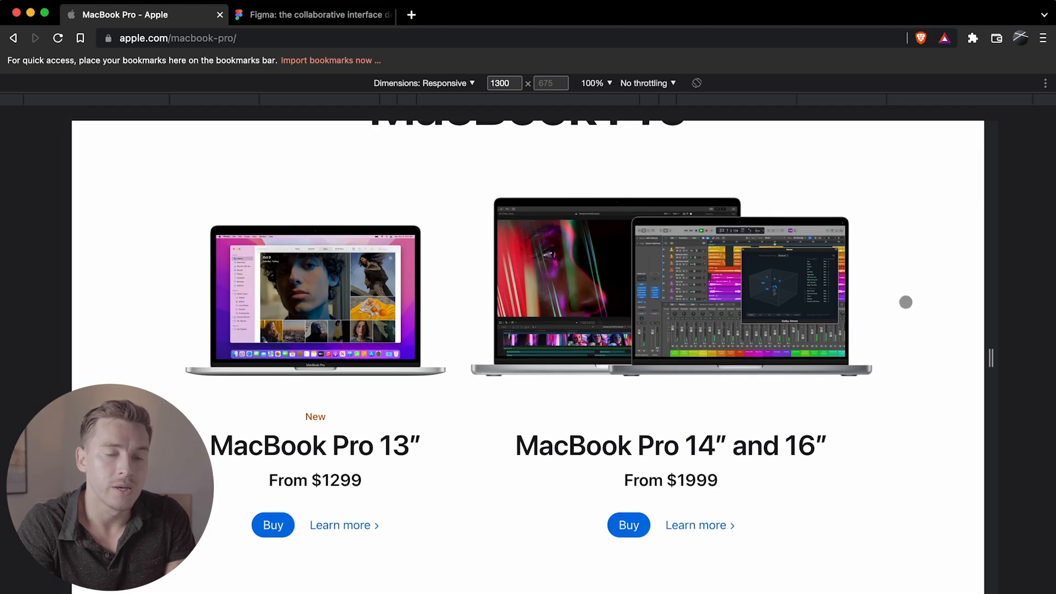
scroll(996, 349, down, 1)
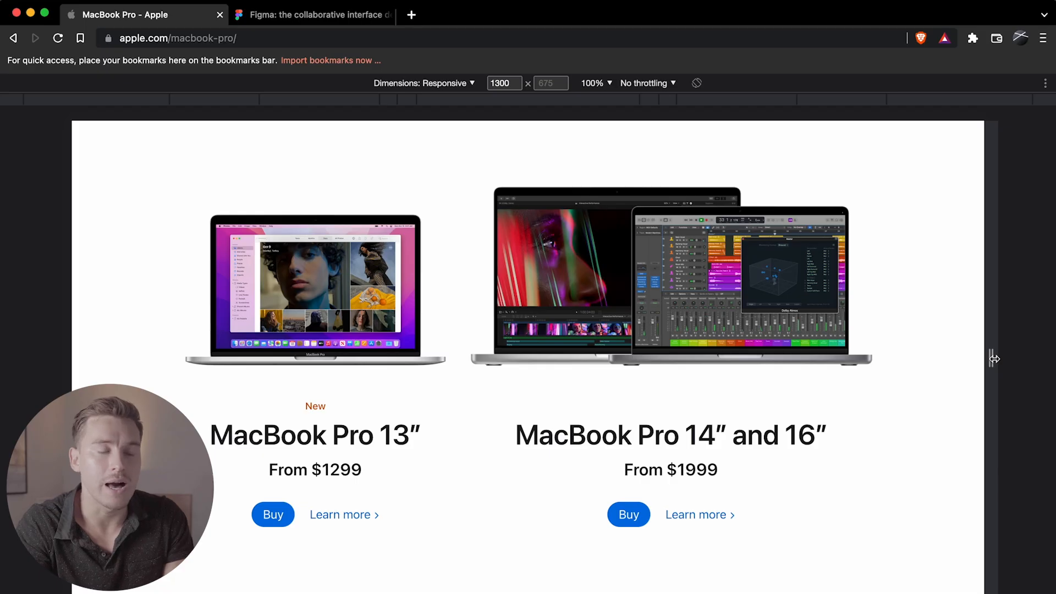
drag(993, 358, 725, 342)
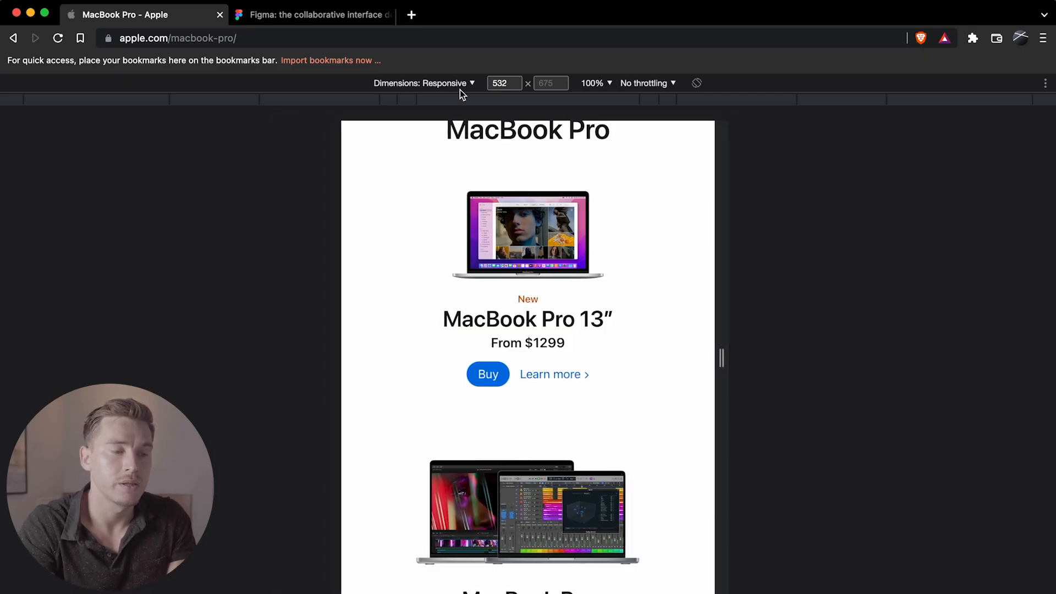
- Return to the Figma homepage and narrow its preview to about 542 px and slightly further to check its header and headline
click(307, 12)
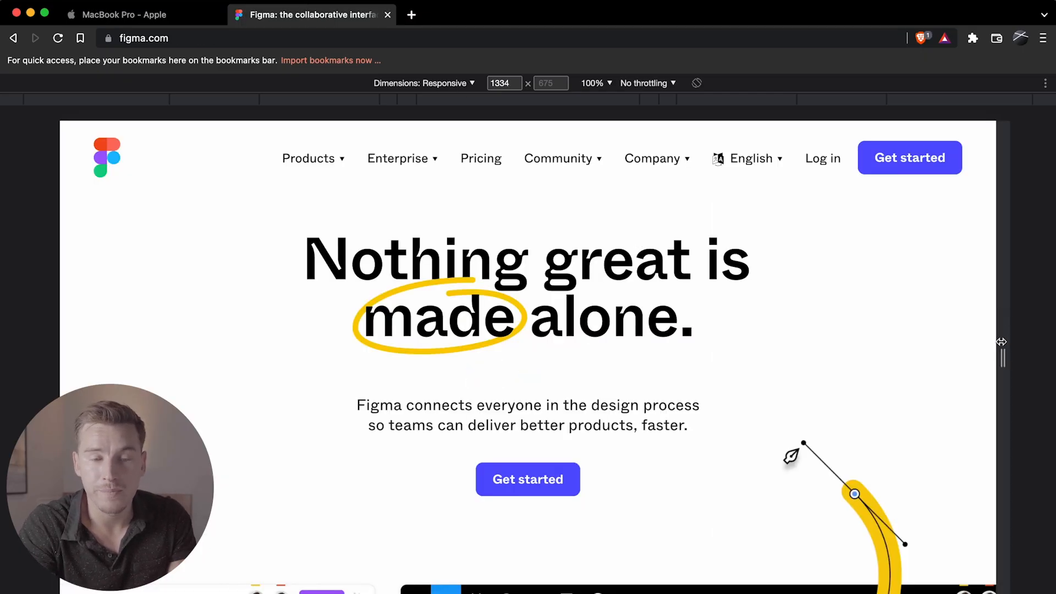
drag(1003, 349, 724, 351)
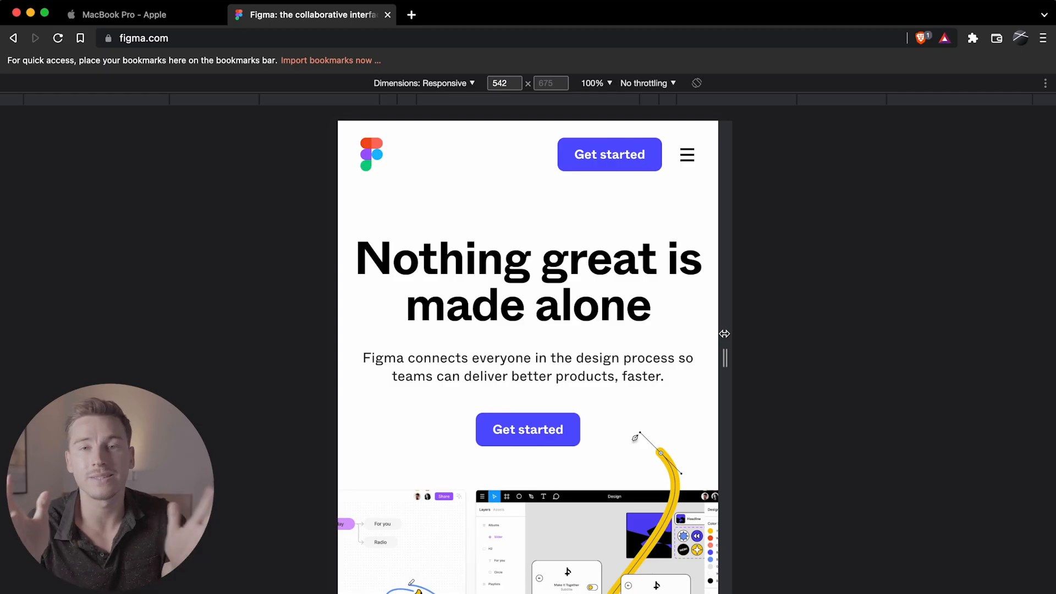
drag(724, 333, 703, 347)
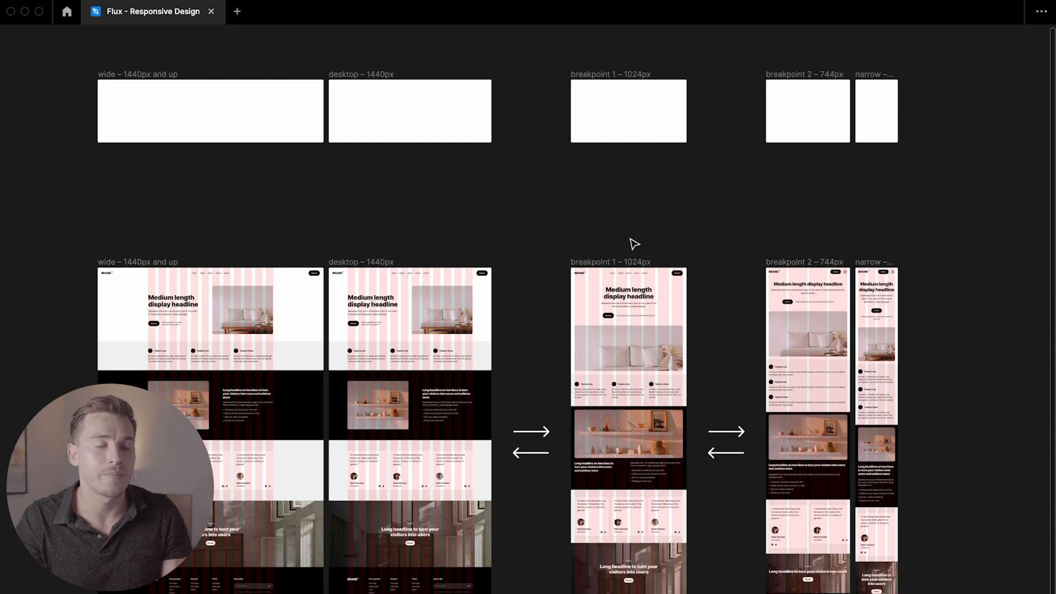
- Examine the header, hero and features layout of the desktop – 1440px frame in the Flux - Responsive Design file
scroll(577, 229, up, 5)
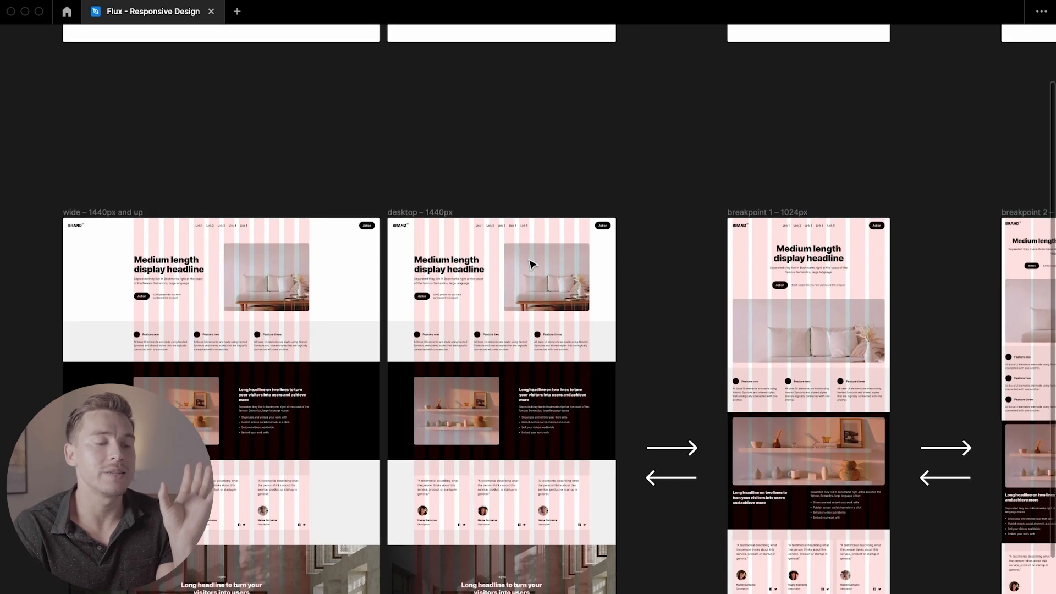
scroll(531, 264, up, 10)
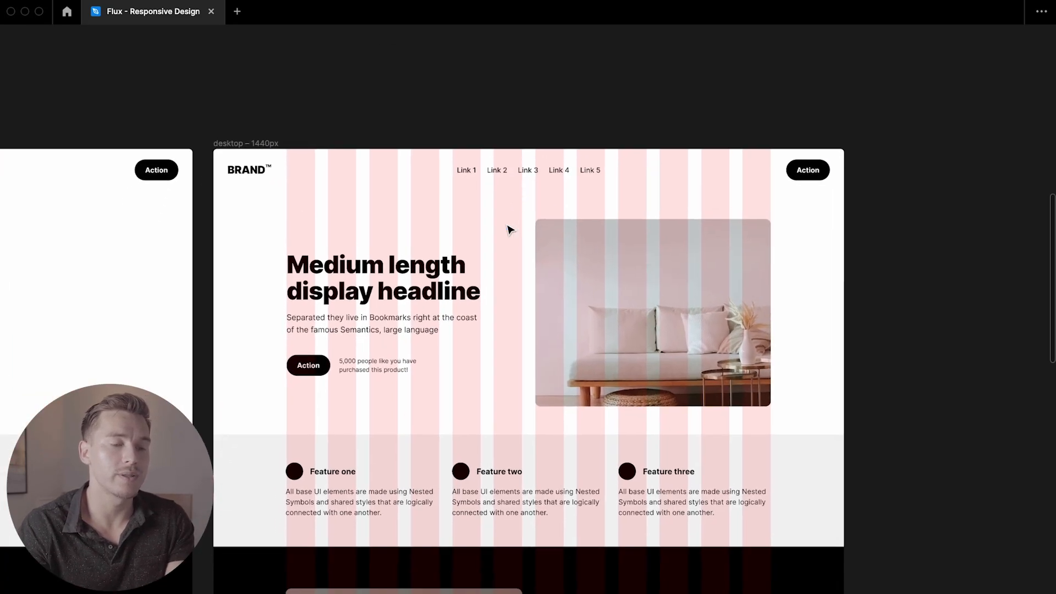
scroll(510, 229, up, 5)
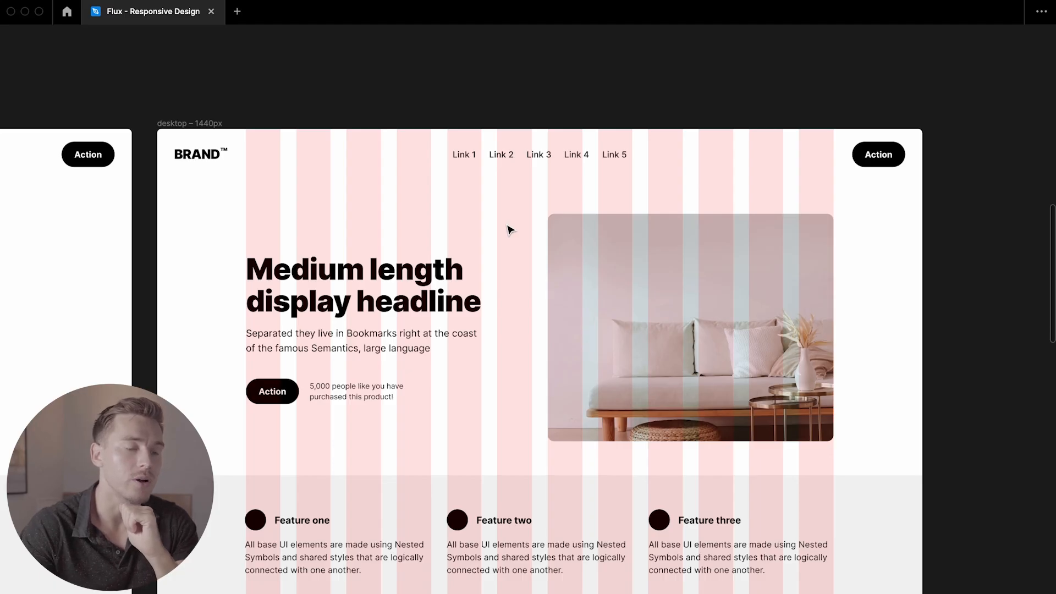
ctrl+scroll(524, 105, down, 1)
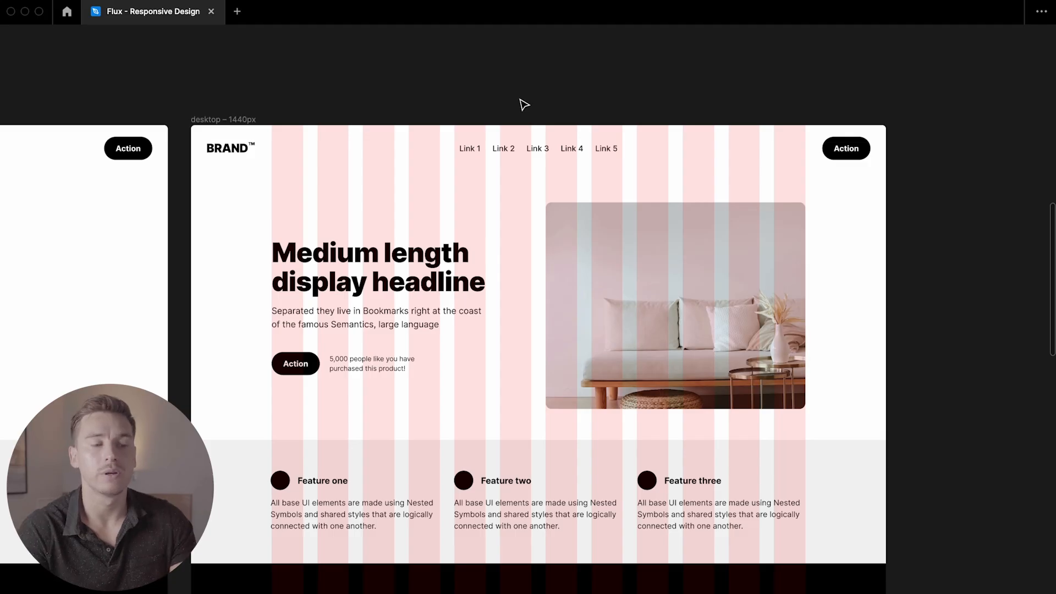
- Select the desktop – 1440px frame, show the interface, and check the type options of its 12-column layout grid
click(242, 119)
key(ctrl+backslash)
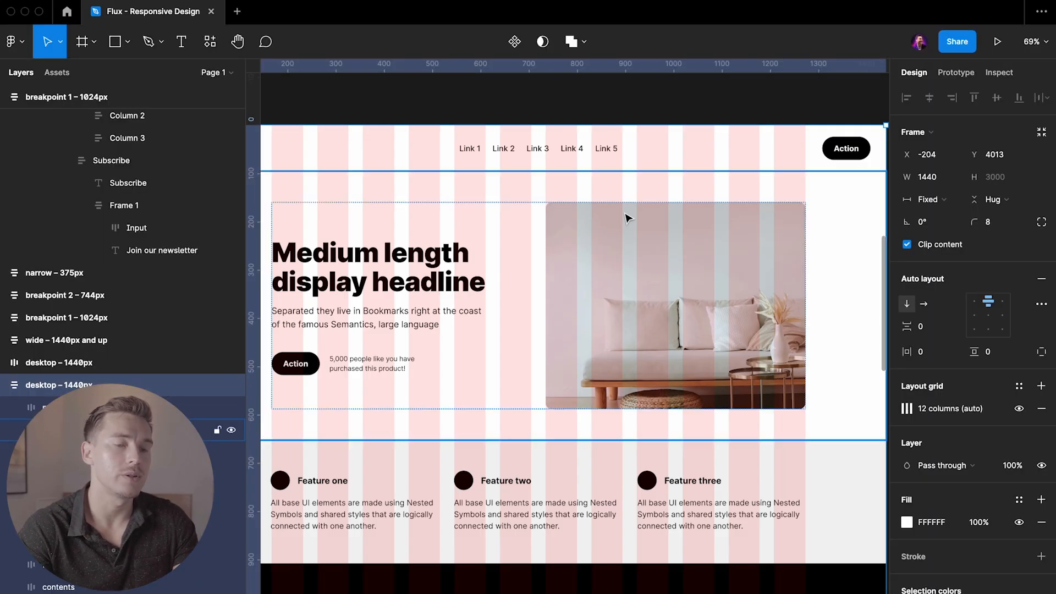
key(shift+2)
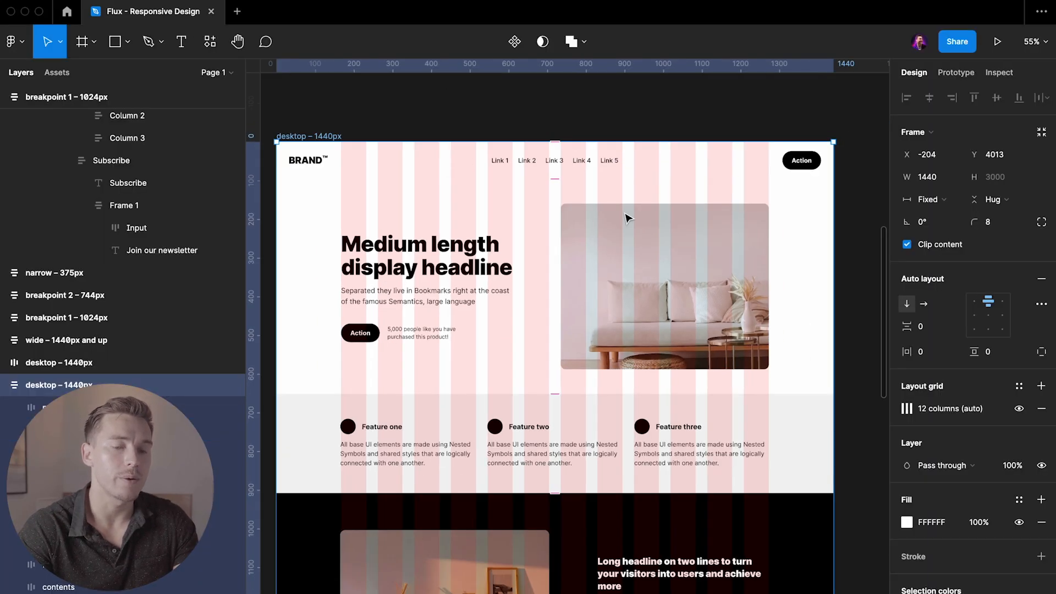
click(907, 407)
click(776, 413)
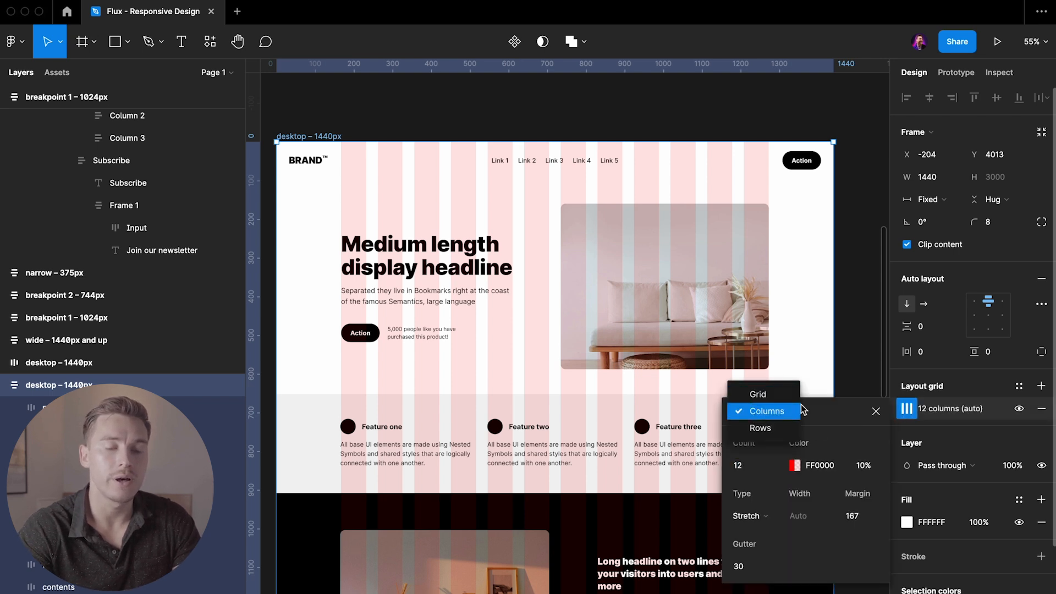
click(951, 379)
click(989, 380)
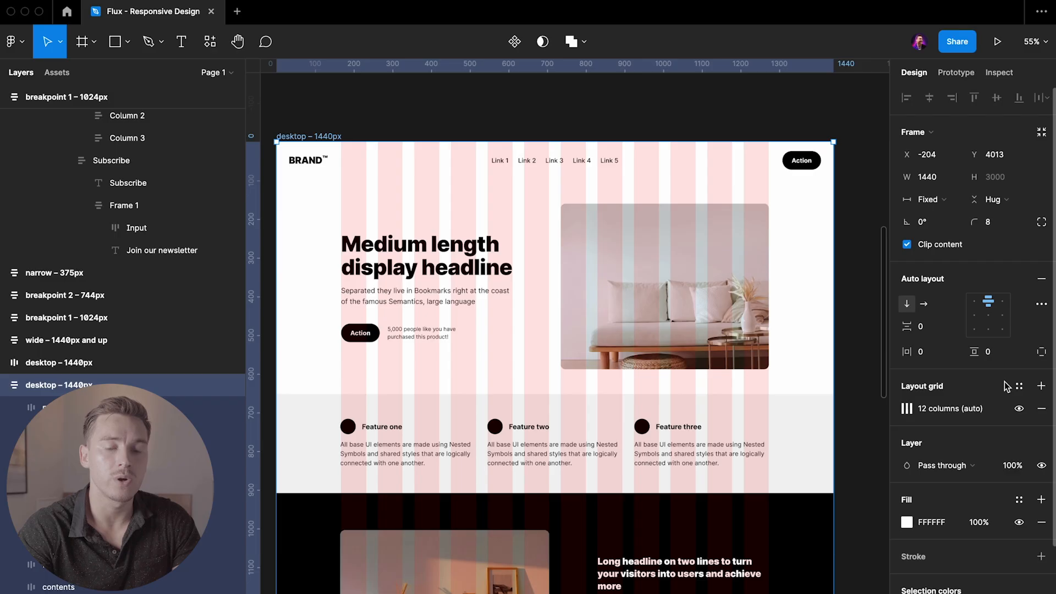
- Add another layout grid to the desktop – 1440px frame and switch its type from Grid to Columns
click(1041, 387)
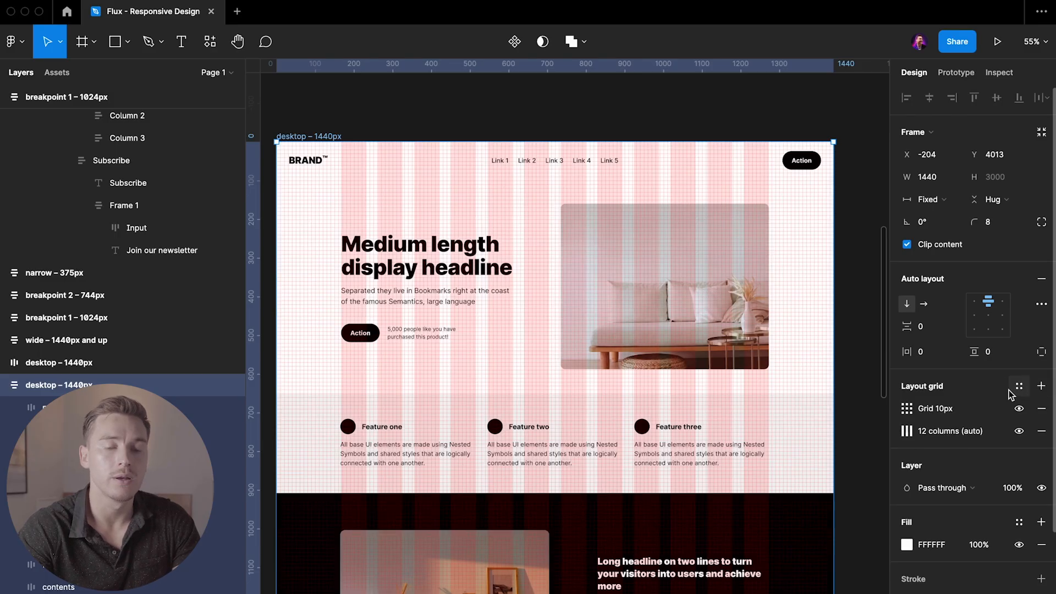
click(907, 408)
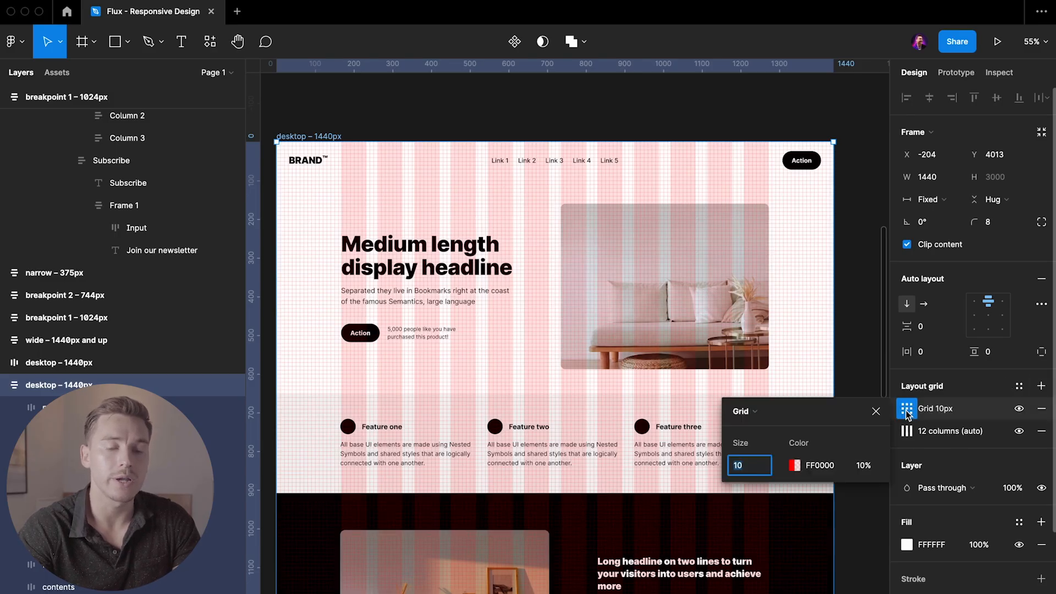
click(743, 411)
click(758, 427)
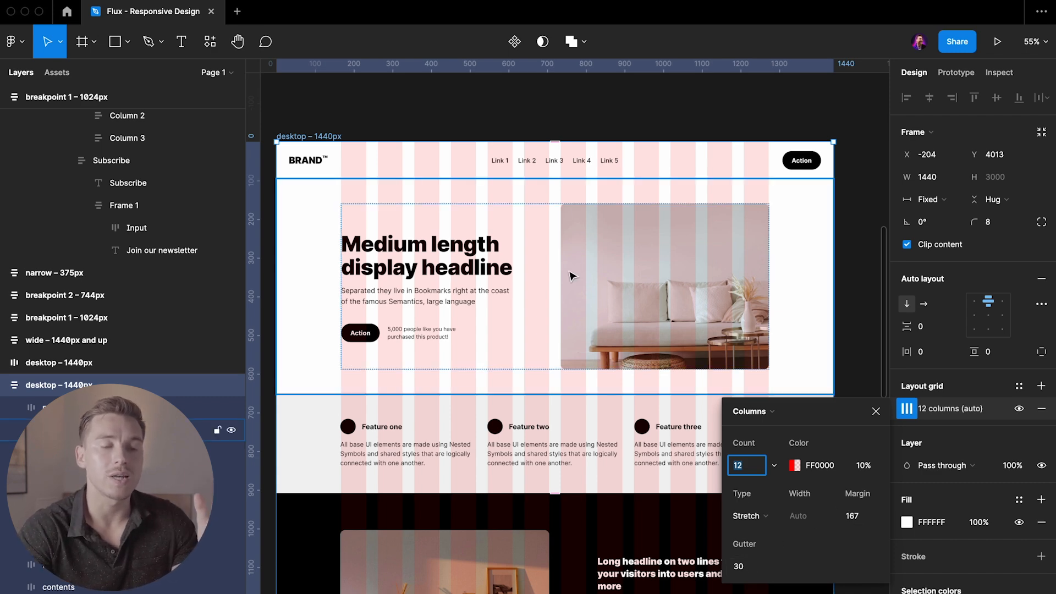
- Examine the desktop frame's columns up close, then inspect the column grid settings of the breakpoint 1 – 1024px frame and deselect it
scroll(562, 176, up, 3)
scroll(562, 176, up, 5)
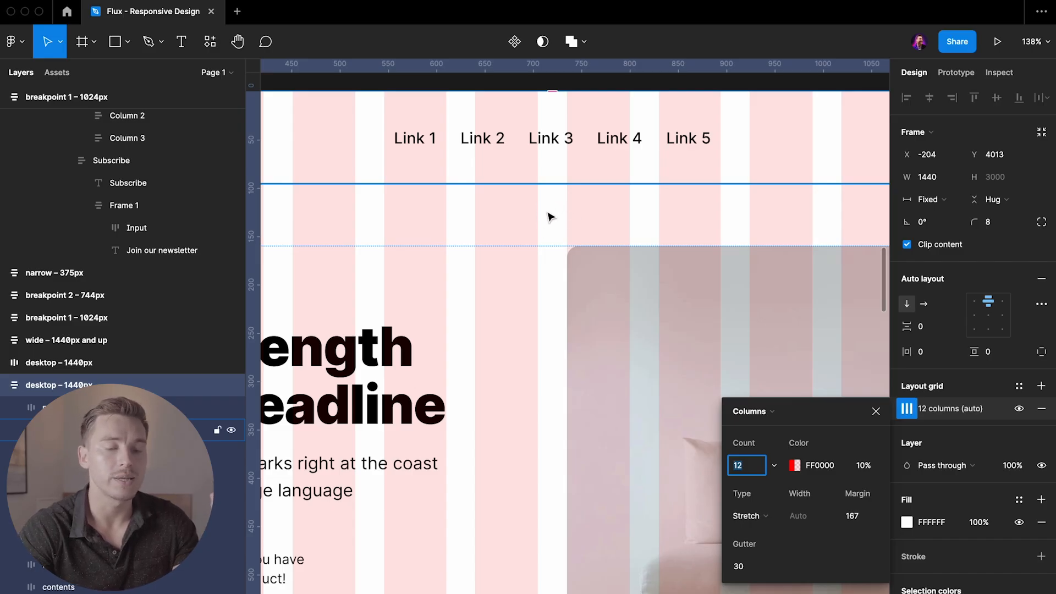
scroll(550, 216, down, 1)
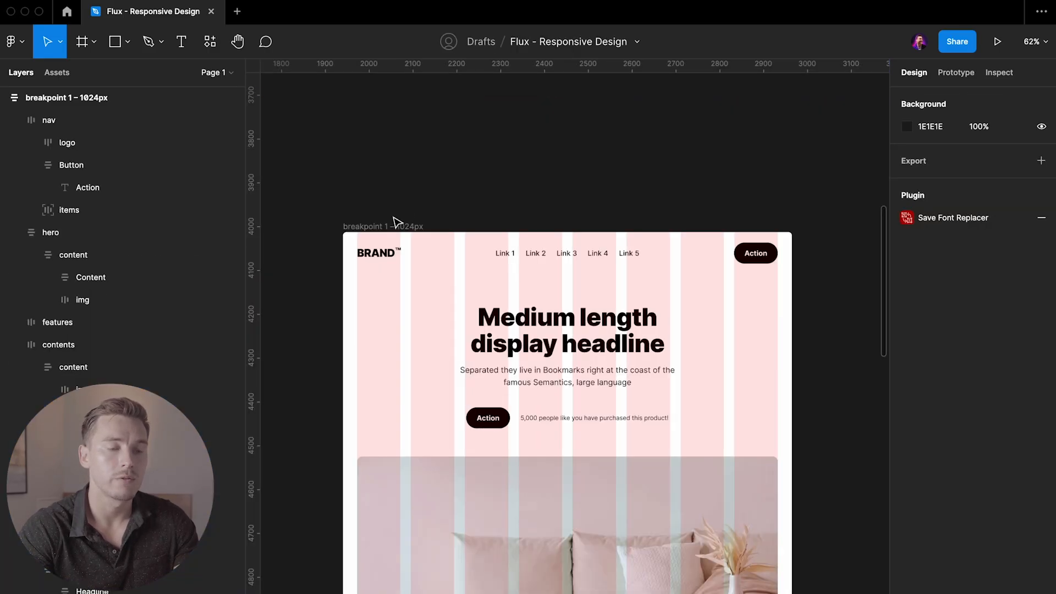
scroll(396, 218, left, 5)
scroll(590, 202, right, 5)
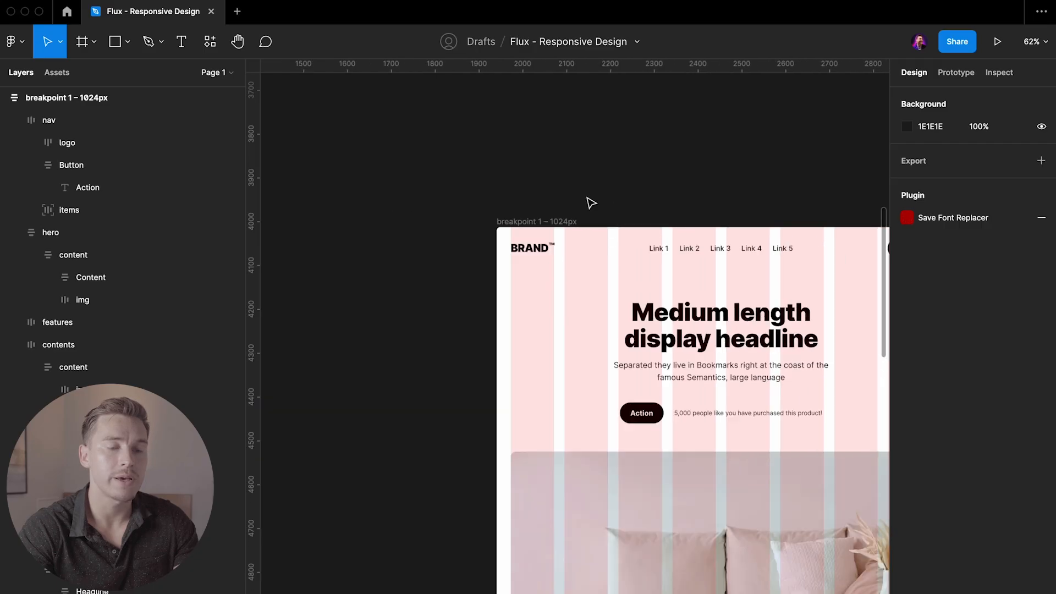
click(404, 221)
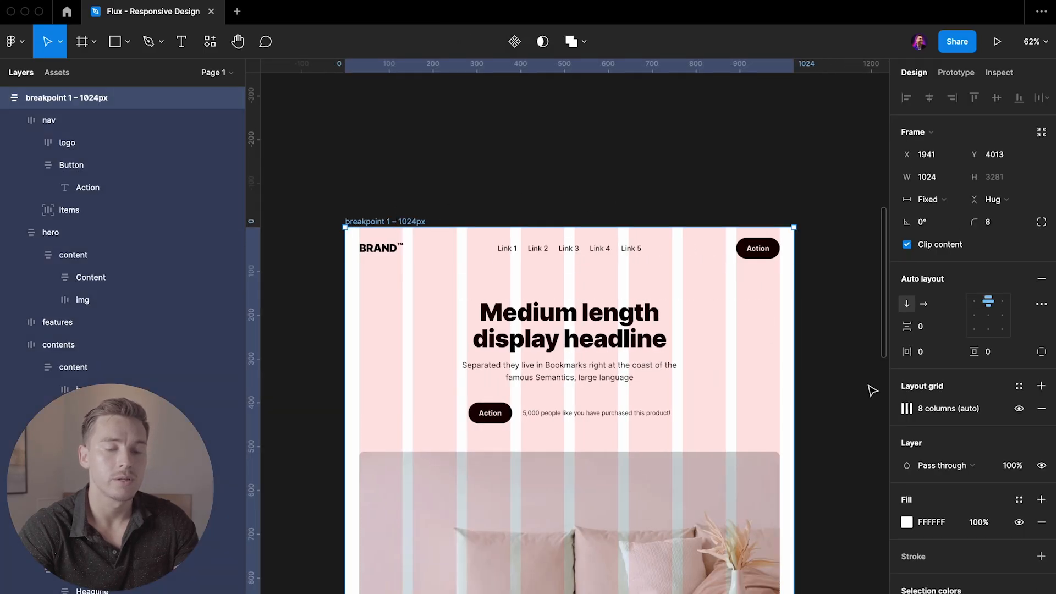
click(907, 409)
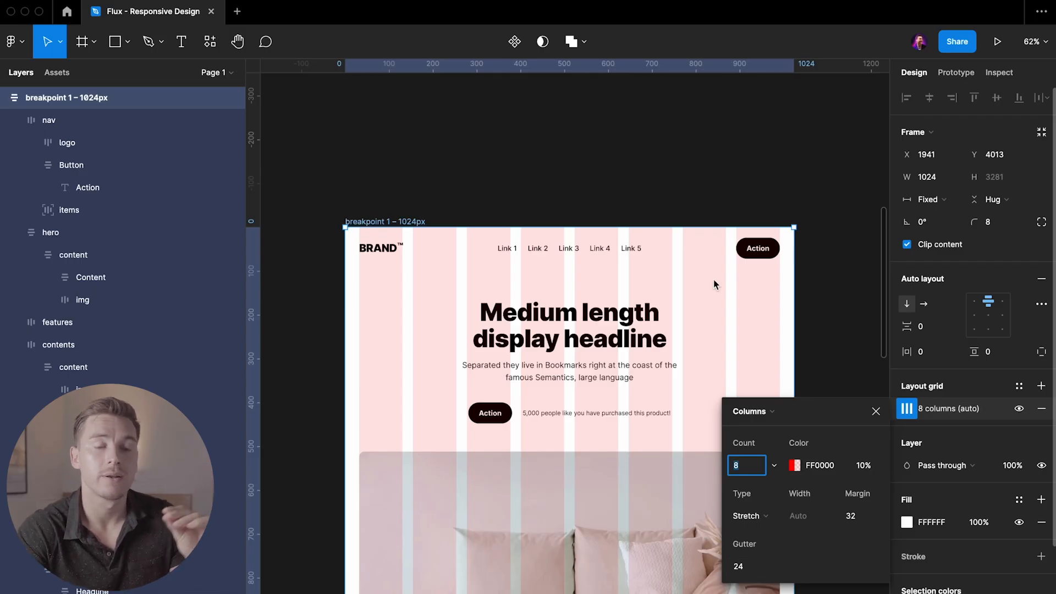
click(698, 160)
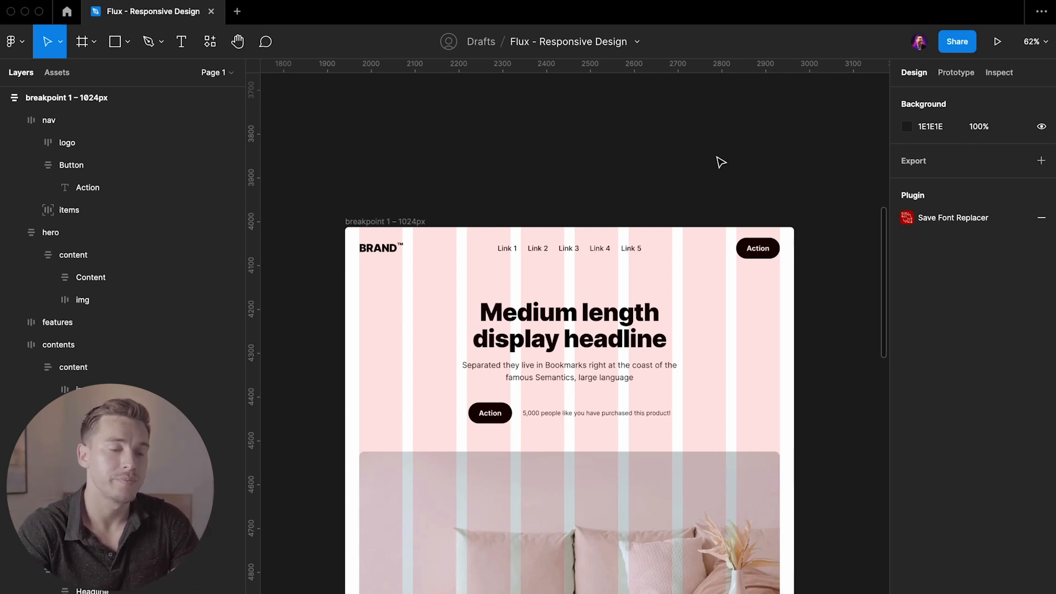
- Examine the header with its hamburger menu and the hero layout of the breakpoint 2 – 744px frame
scroll(742, 174, right, 13)
scroll(743, 174, up, 1)
scroll(742, 174, left, 3)
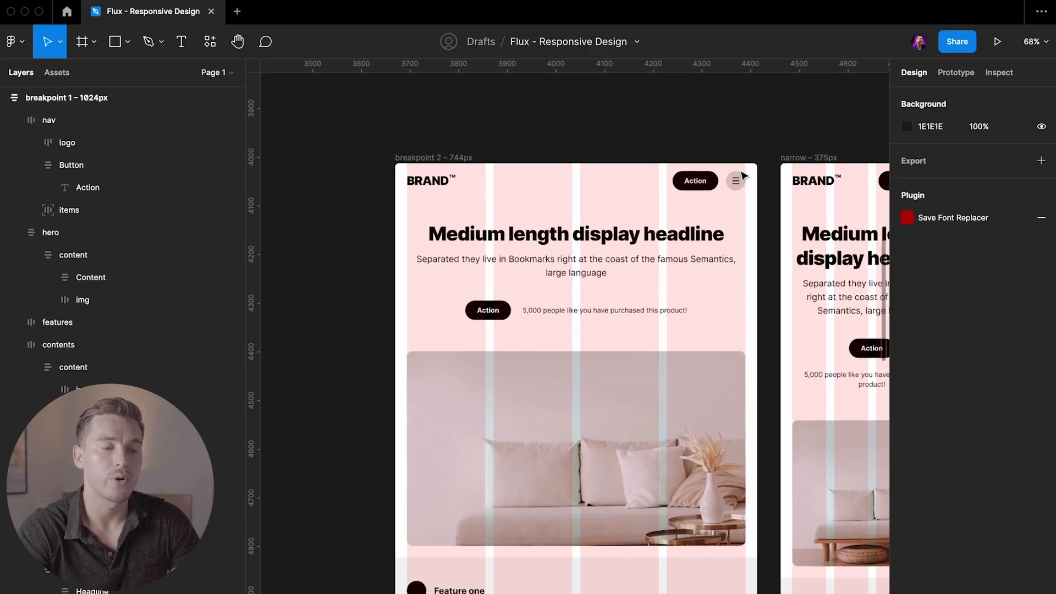
scroll(729, 144, up, 3)
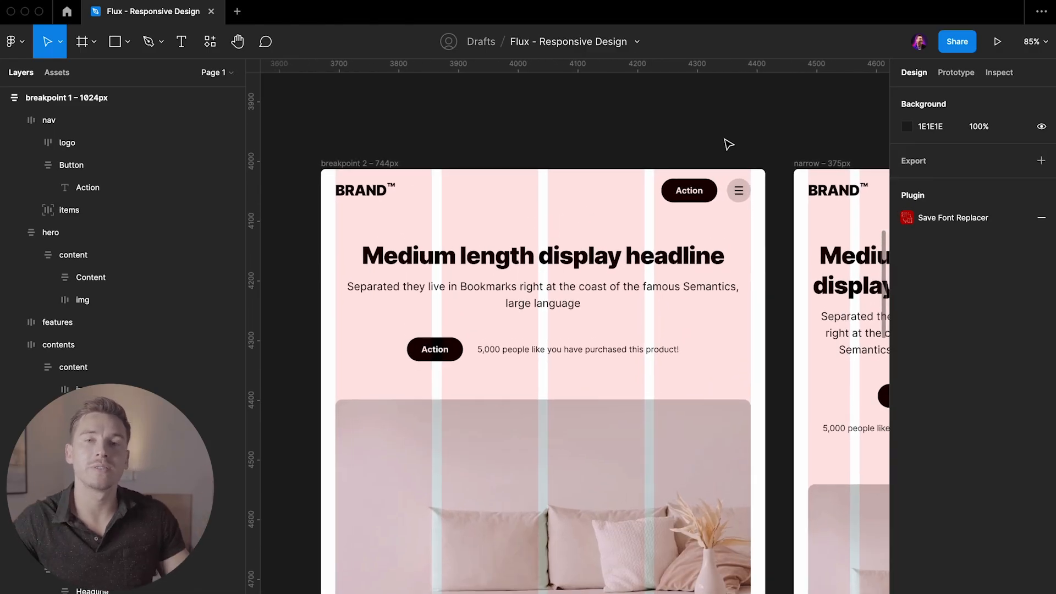
scroll(704, 137, down, 1)
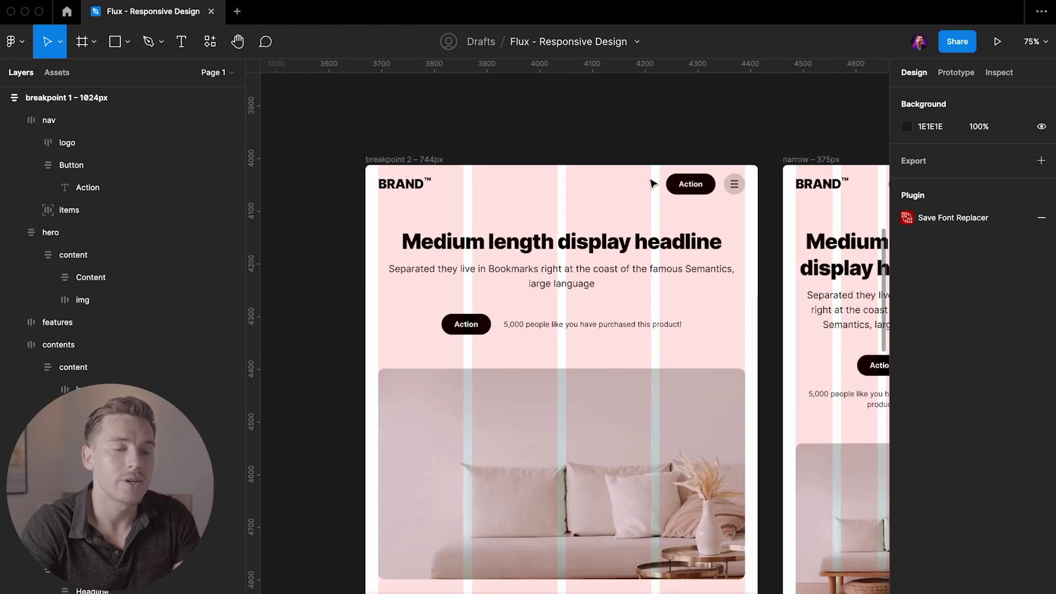
- Inspect the column grid settings of the breakpoint 2 – 744px frame, then close them and deselect the frame
click(450, 159)
click(906, 408)
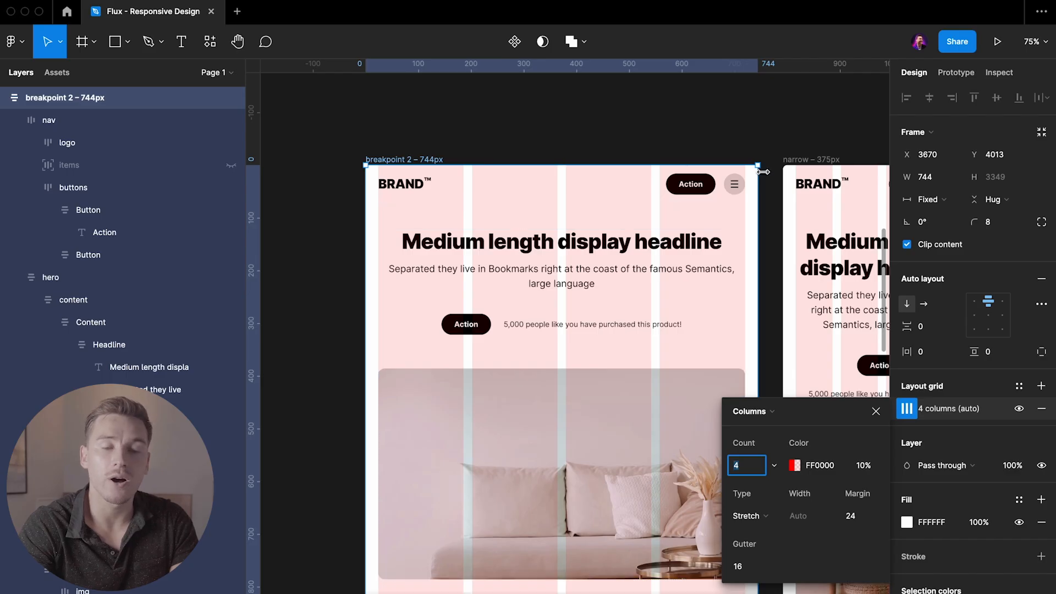
scroll(774, 134, down, 3)
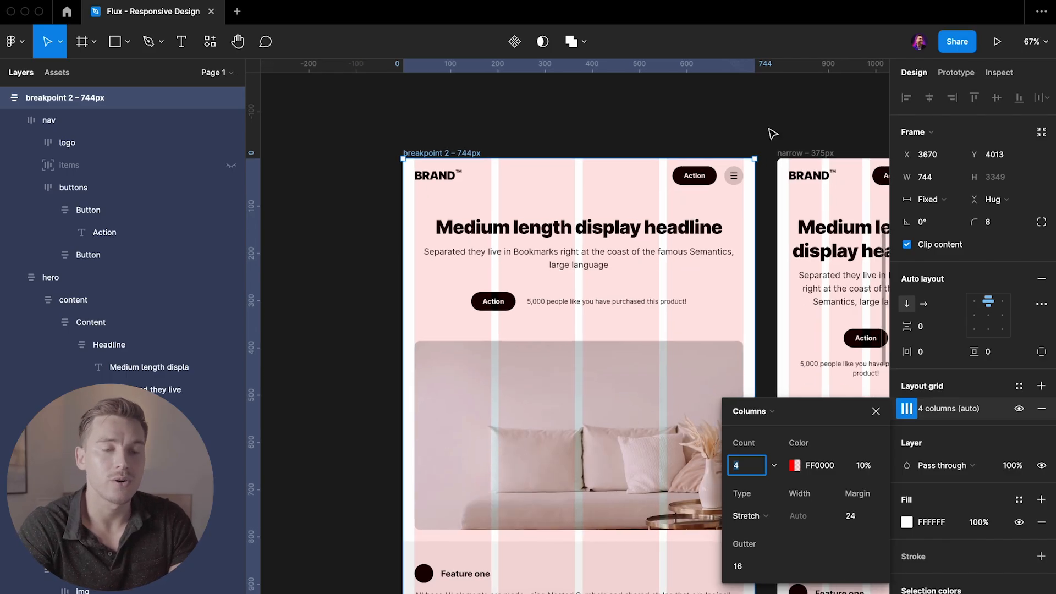
click(876, 410)
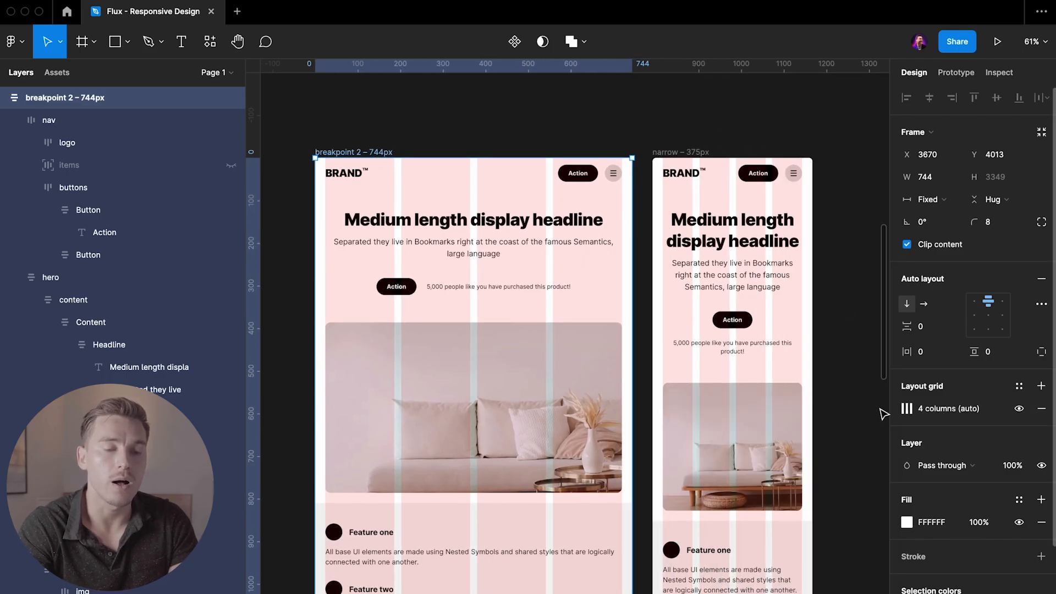
click(688, 137)
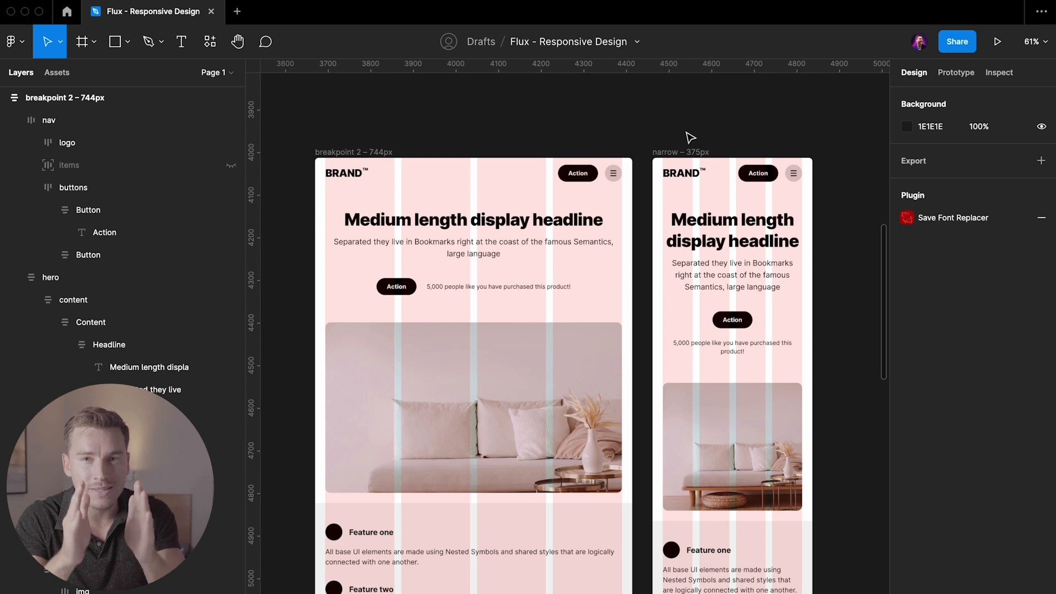
- Hide the interface and bring all the responsive frames, from wide to narrow, into view together
scroll(691, 132, down, 1)
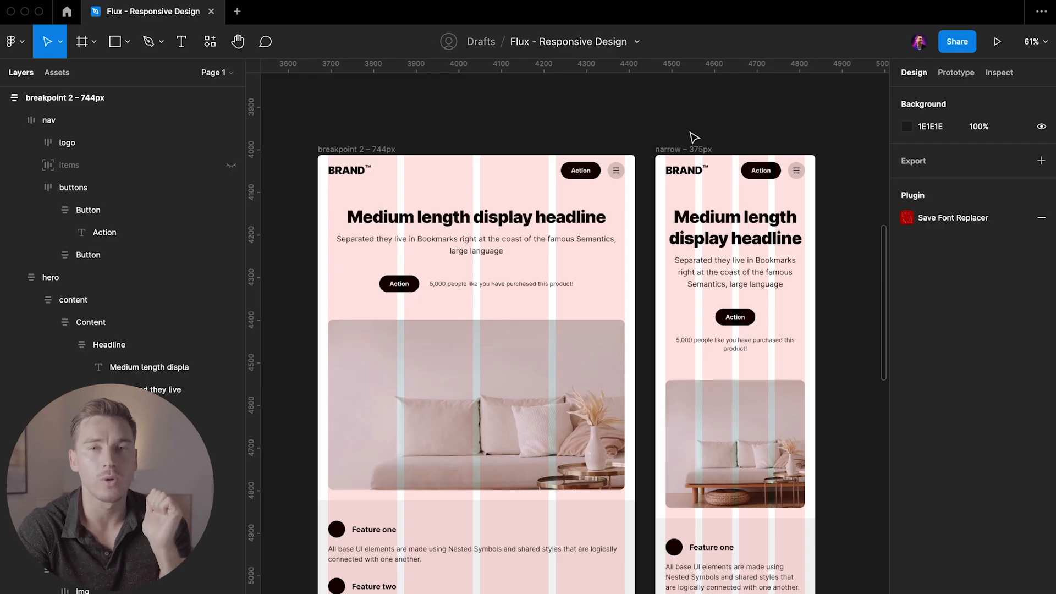
scroll(669, 127, down, 4)
key(super+backslash)
scroll(669, 127, down, 5)
scroll(669, 127, left, 7)
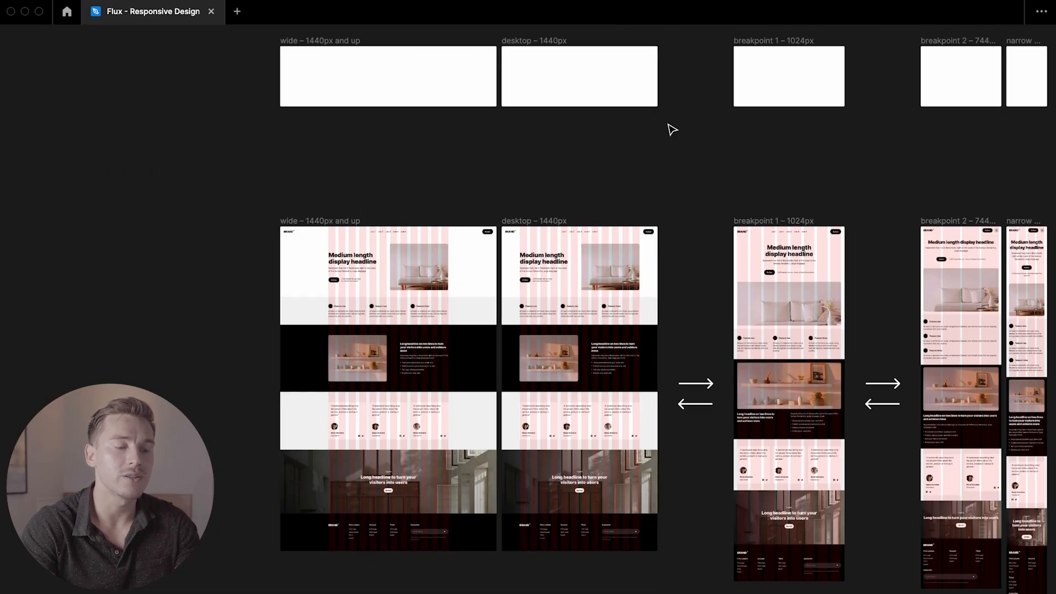
- Select the wide – 1440px and up frame of the full design, restore the interface, and inspect its column grid settings
scroll(514, 189, up, 10)
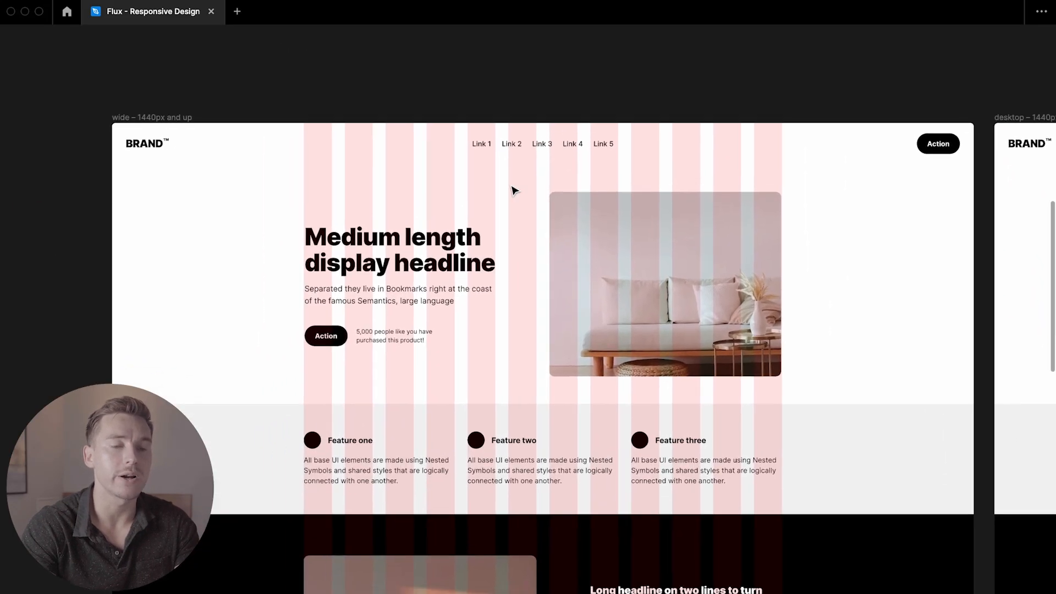
scroll(512, 189, up, 2)
click(130, 108)
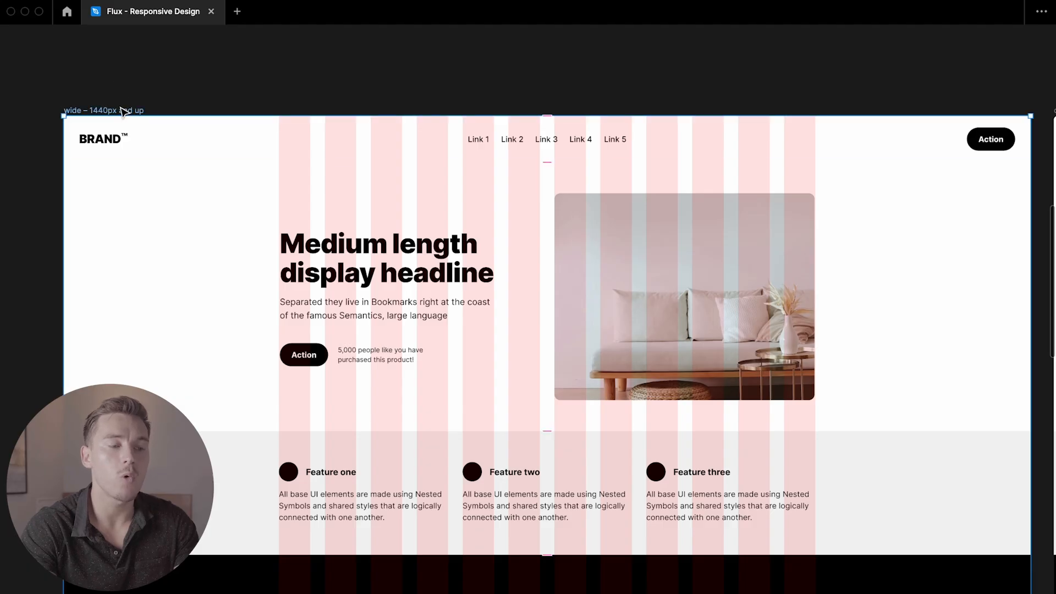
key(super+backslash)
scroll(415, 194, down, 3)
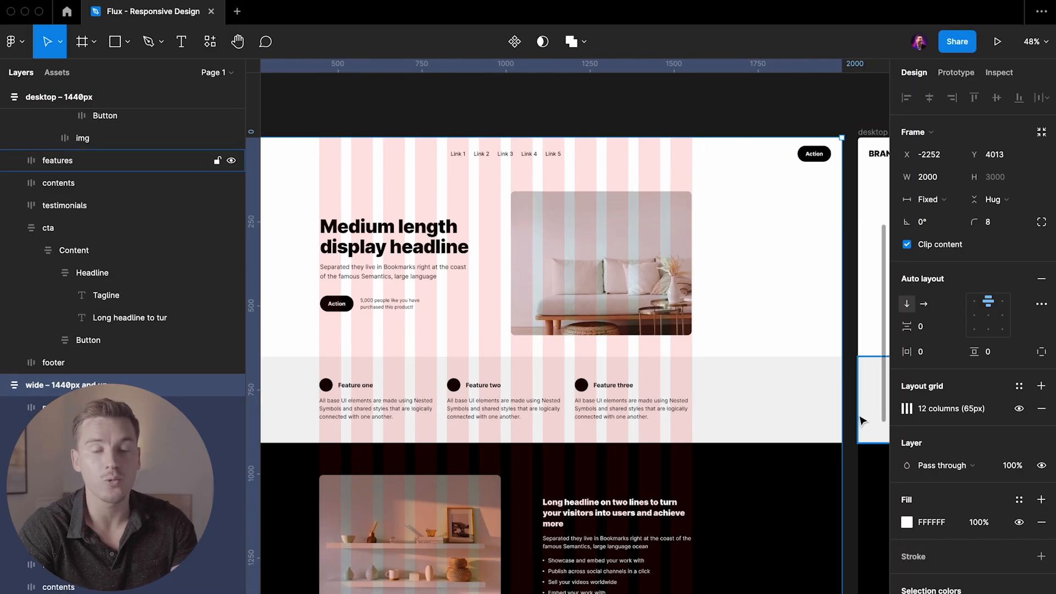
click(907, 408)
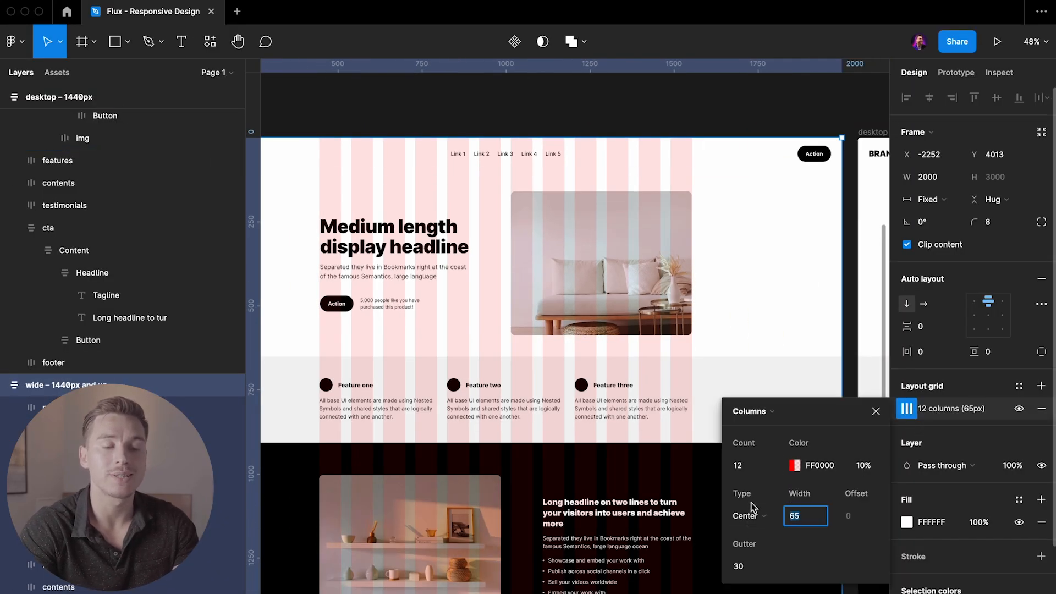
- Close the grid settings and check the layout grid of the desktop – 1440px design frame, then deselect it
scroll(683, 110, right, 1)
click(684, 110)
scroll(684, 110, right, 5)
click(673, 120)
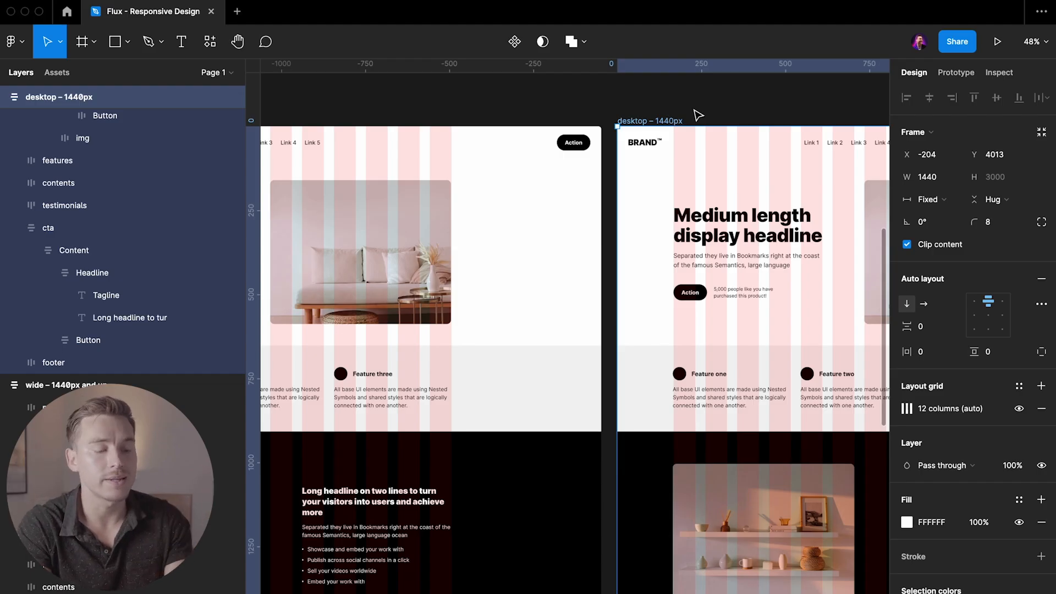
scroll(697, 114, right, 1)
scroll(697, 110, down, 3)
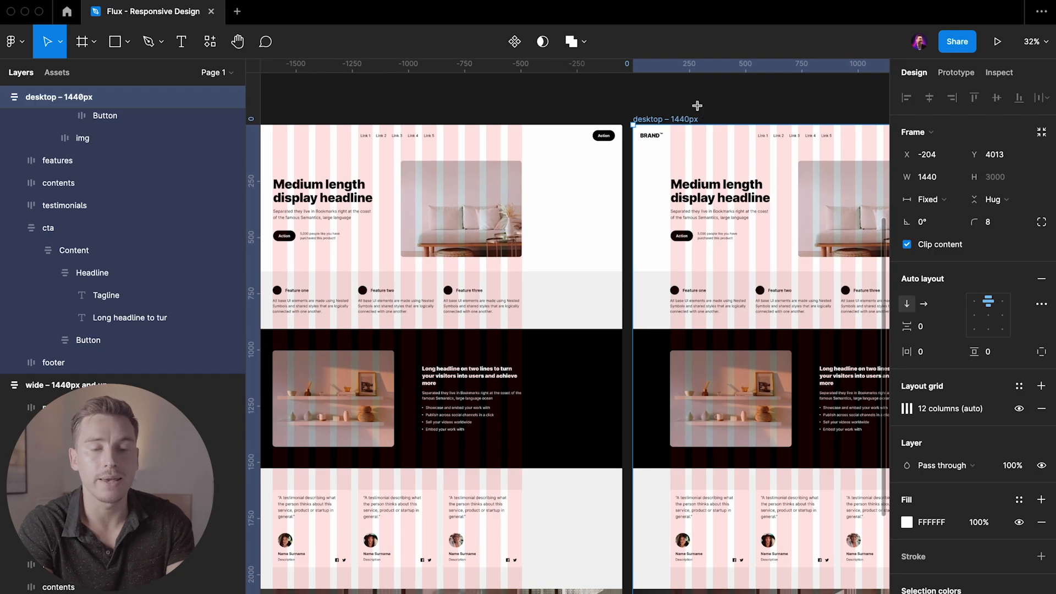
key(f)
click(908, 261)
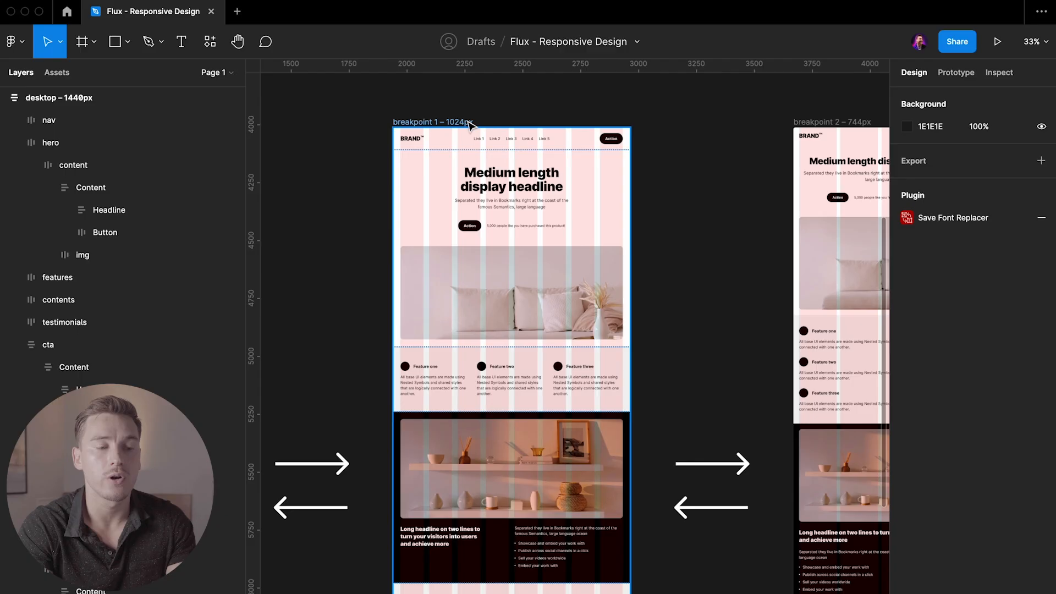
- Check the layout grid of the breakpoint 1 – 1024px frame, then deselect it
click(466, 119)
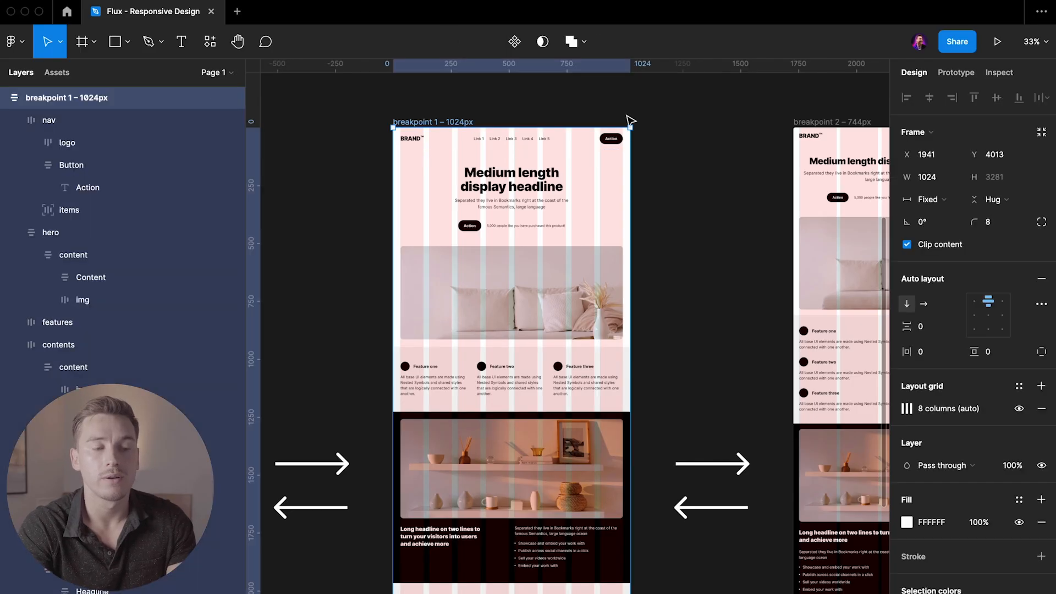
scroll(631, 118, up, 2)
scroll(631, 121, up, 1)
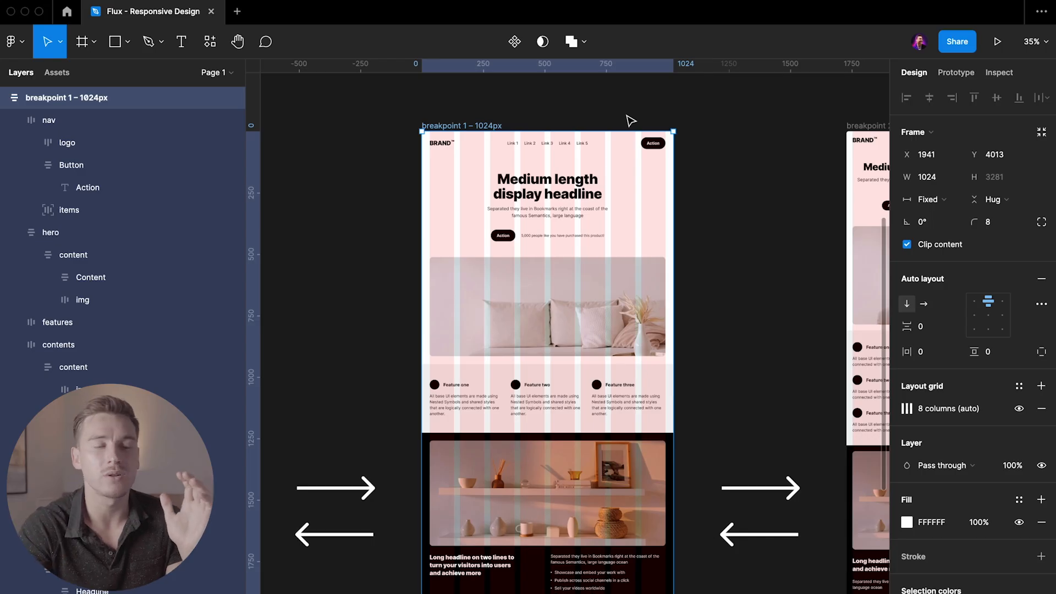
click(632, 120)
- Check the layout grid of the breakpoint 2 – 744px frame beside the narrow – 375px frame
scroll(637, 118, right, 5)
click(617, 126)
scroll(615, 127, right, 2)
scroll(616, 127, up, 1)
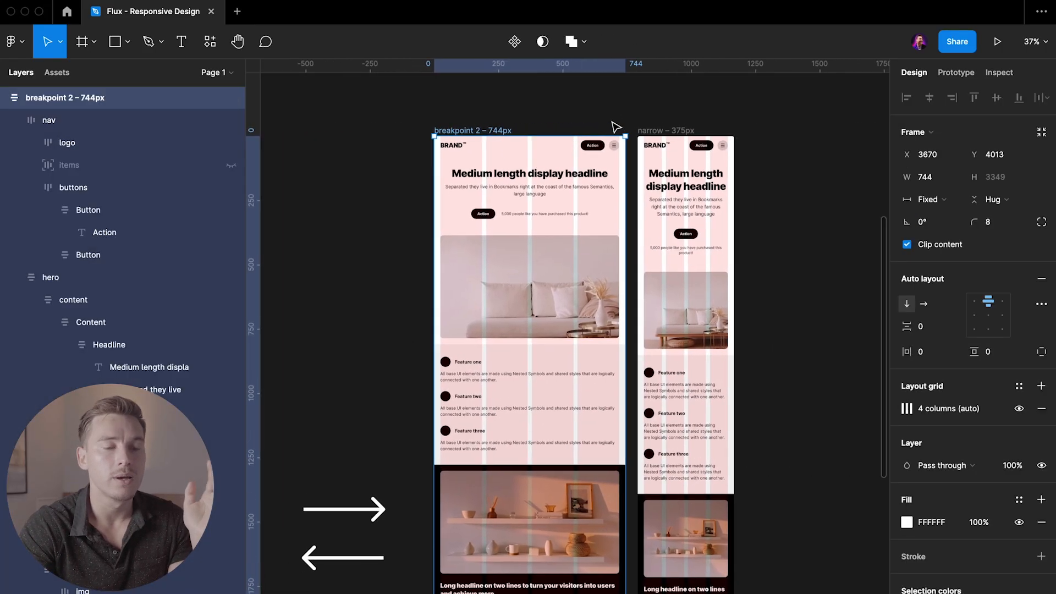
scroll(615, 127, up, 3)
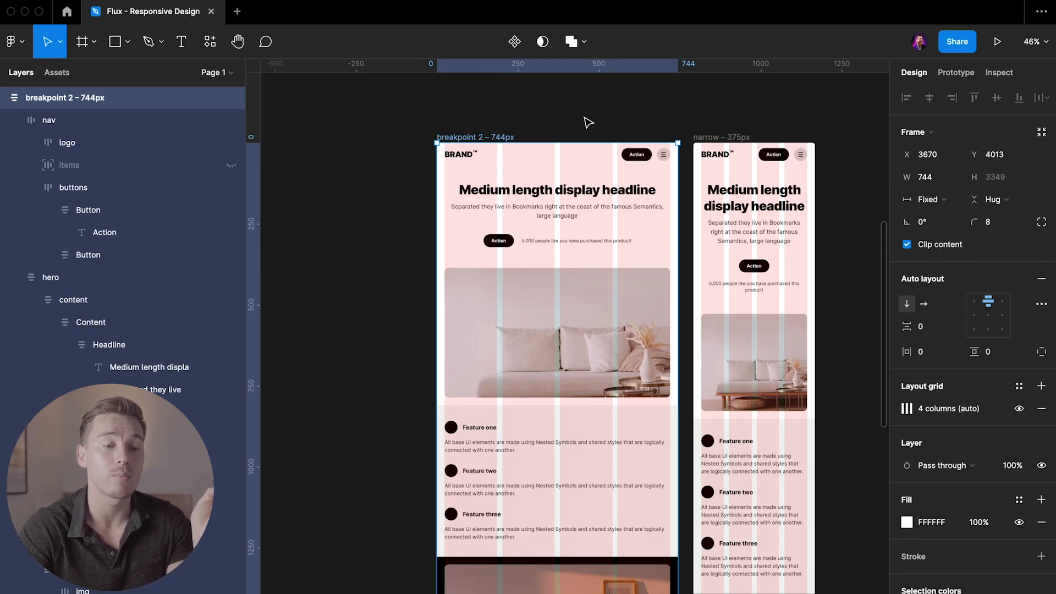
- Return to the wide – 1440px and up design frame and reopen its column grid settings
scroll(588, 123, left, 2)
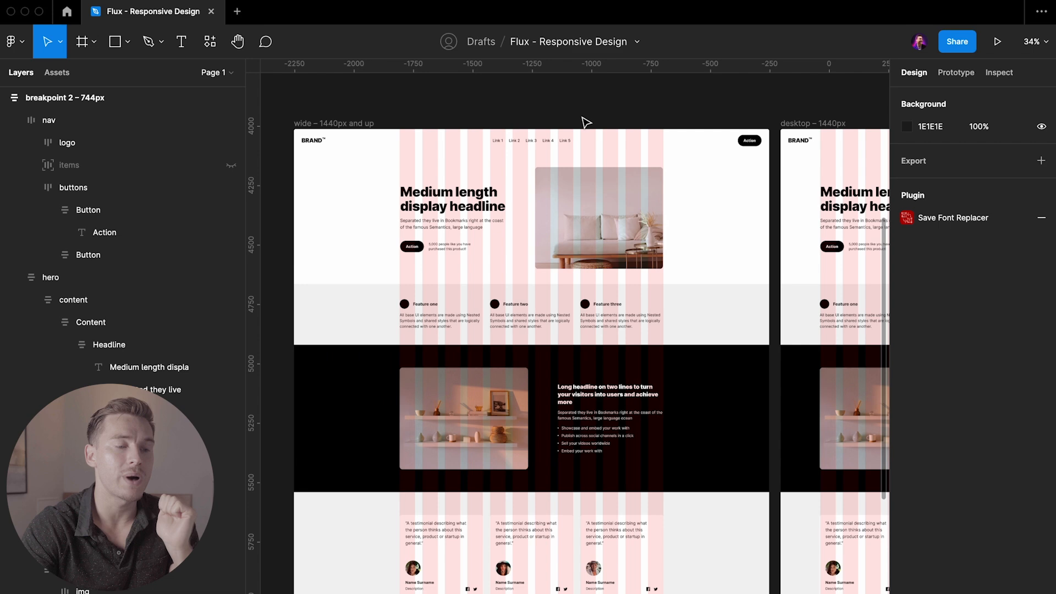
scroll(585, 122, up, 3)
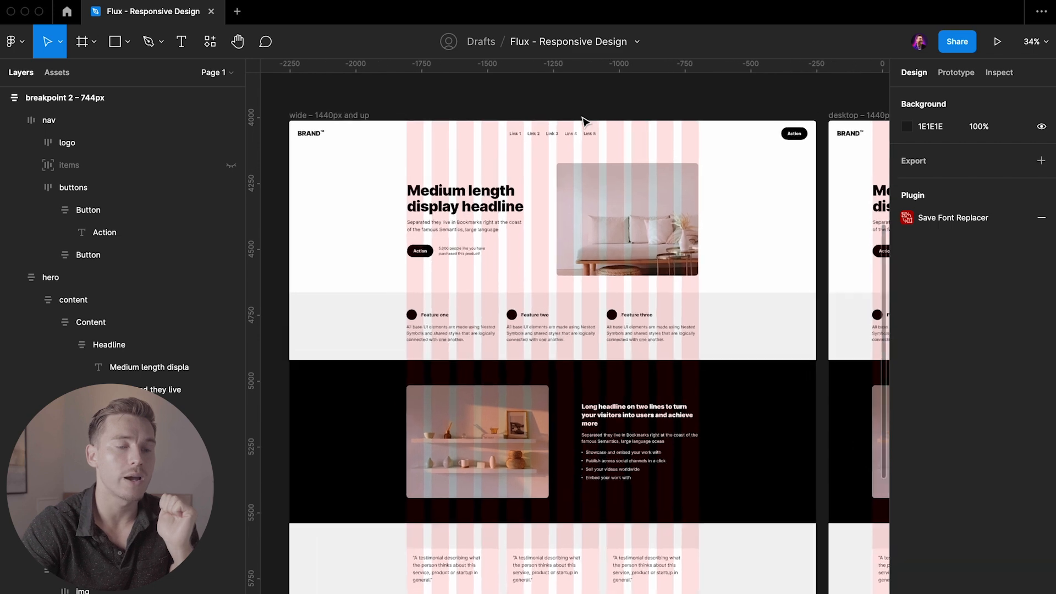
scroll(584, 123, left, 3)
scroll(584, 122, right, 3)
click(377, 113)
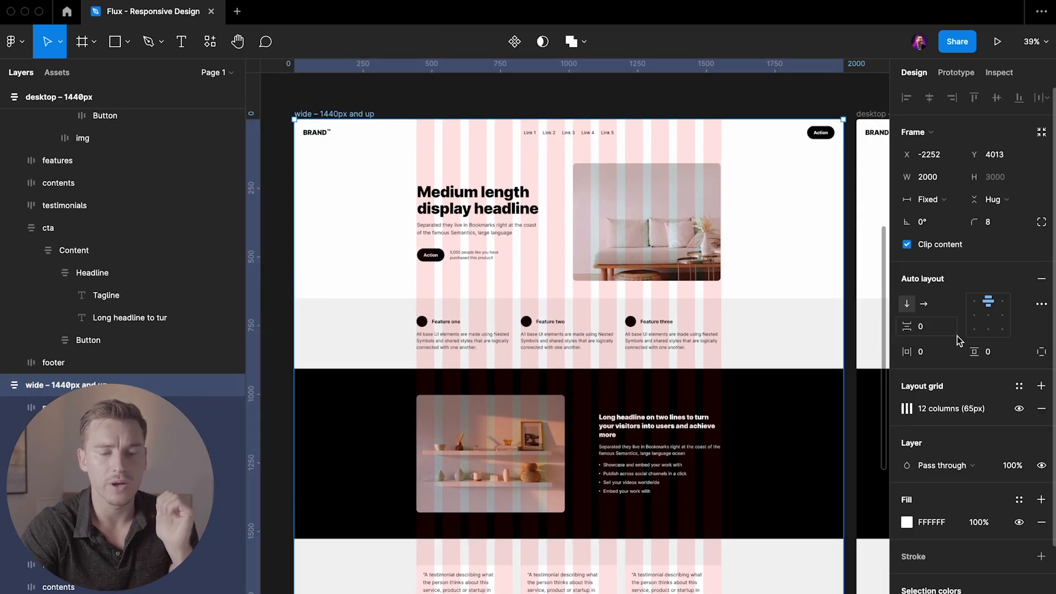
scroll(924, 379, down, 1)
click(906, 398)
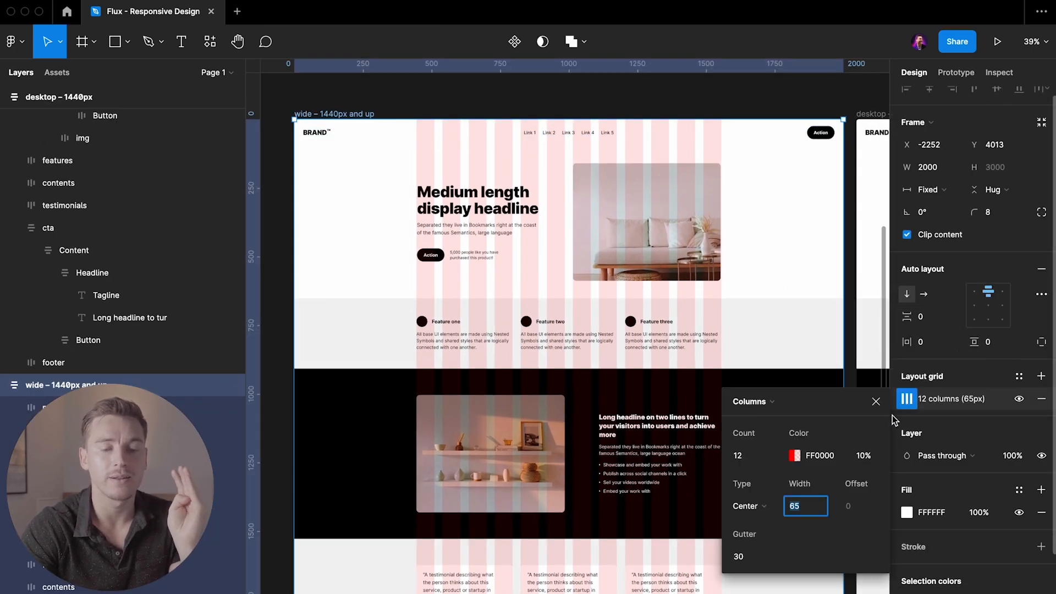
- Examine how the wide frame's header, hero and feature sections align to its centered columns
scroll(754, 225, up, 2)
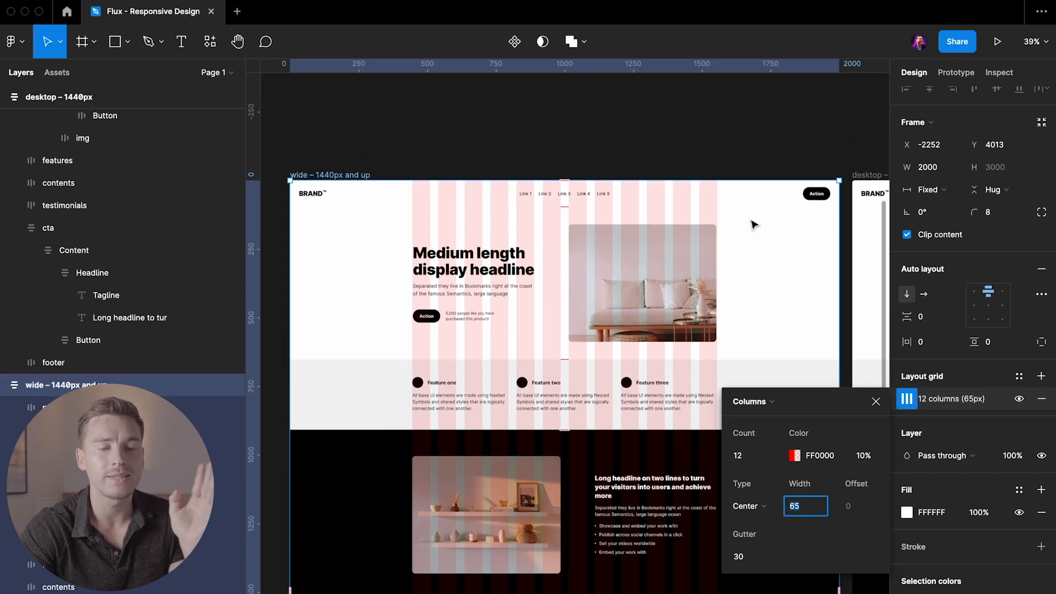
scroll(754, 226, up, 3)
scroll(754, 226, down, 2)
scroll(754, 226, down, 1)
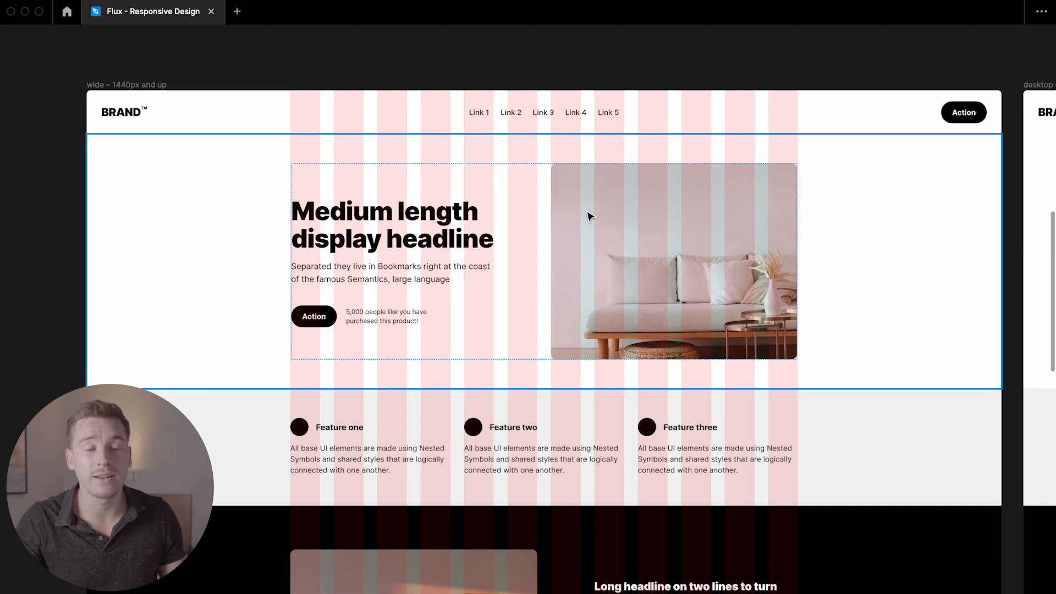
scroll(590, 216, down, 2)
scroll(590, 216, up, 3)
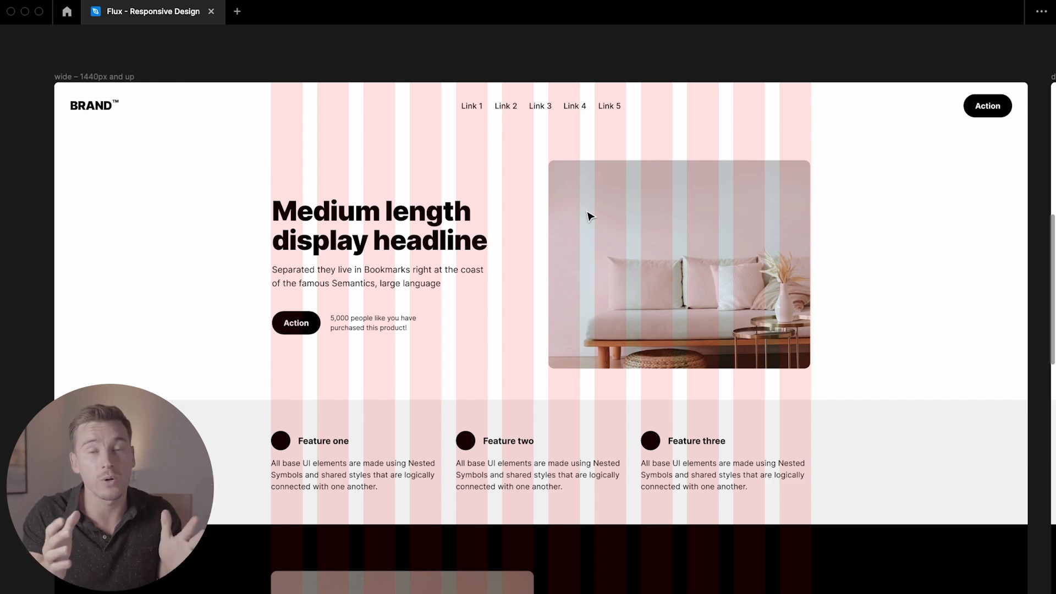
scroll(589, 216, down, 2)
scroll(589, 216, up, 3)
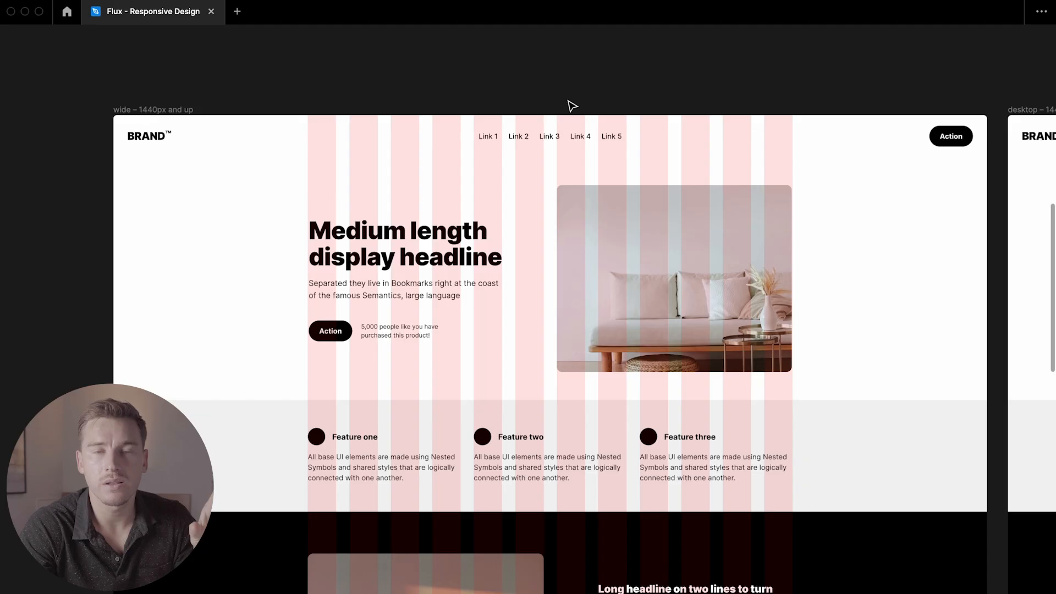
scroll(568, 101, down, 2)
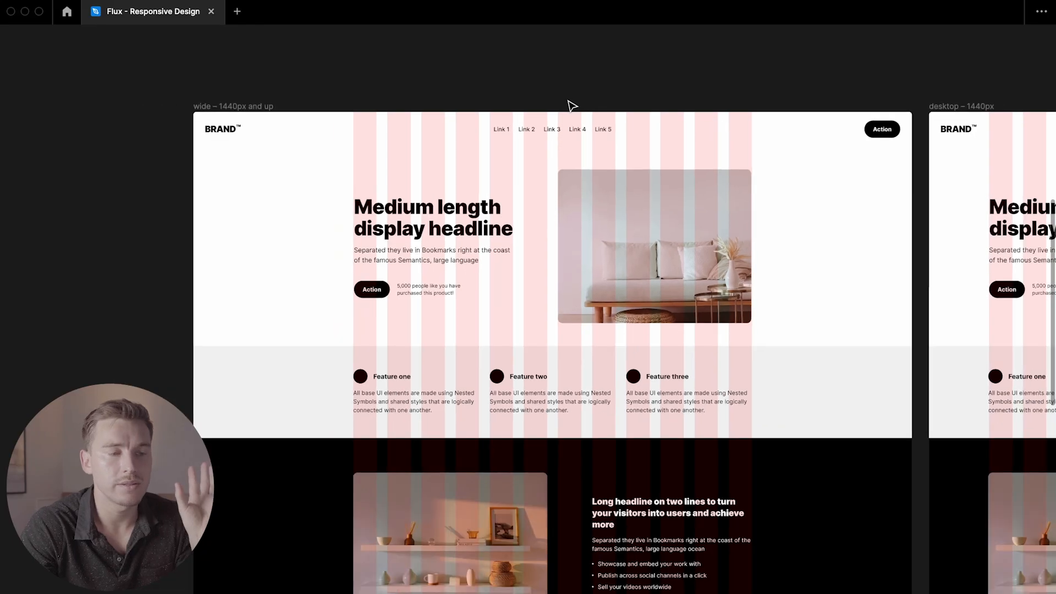
- Select the blank desktop – 1440px frame above the designs and show the interface again
scroll(569, 102, up, 15)
scroll(568, 103, right, 12)
scroll(572, 114, down, 4)
scroll(572, 115, left, 3)
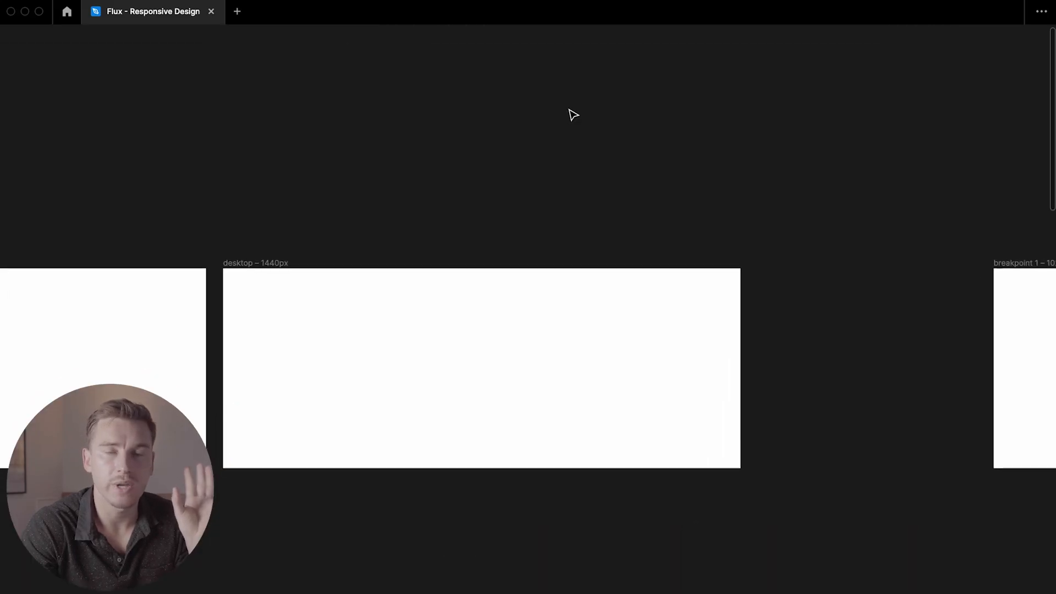
scroll(572, 115, up, 3)
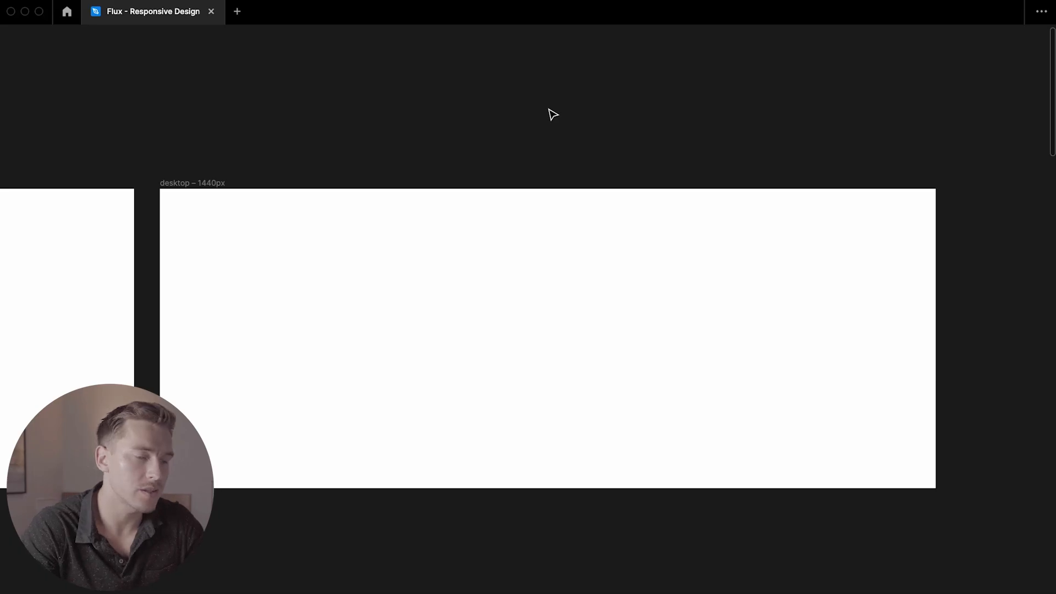
click(223, 179)
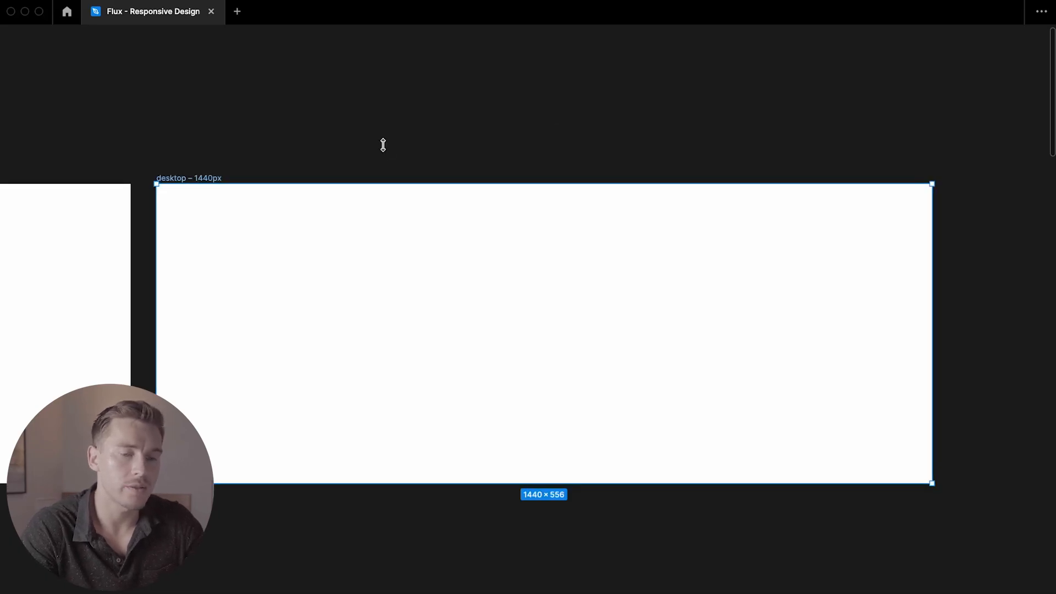
key(ctrl+backslash)
scroll(448, 170, down, 5)
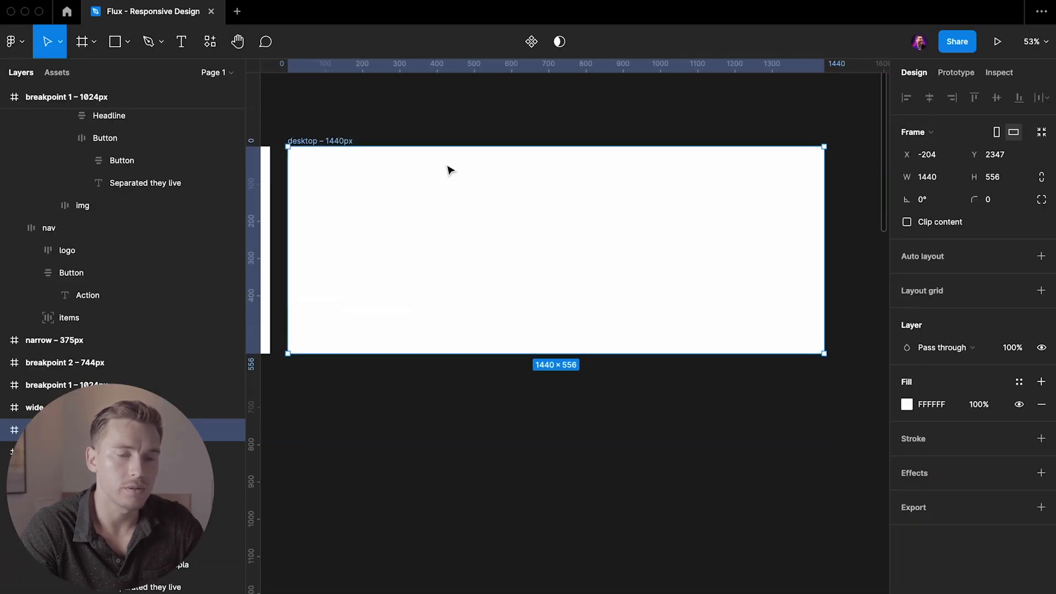
scroll(448, 169, up, 1)
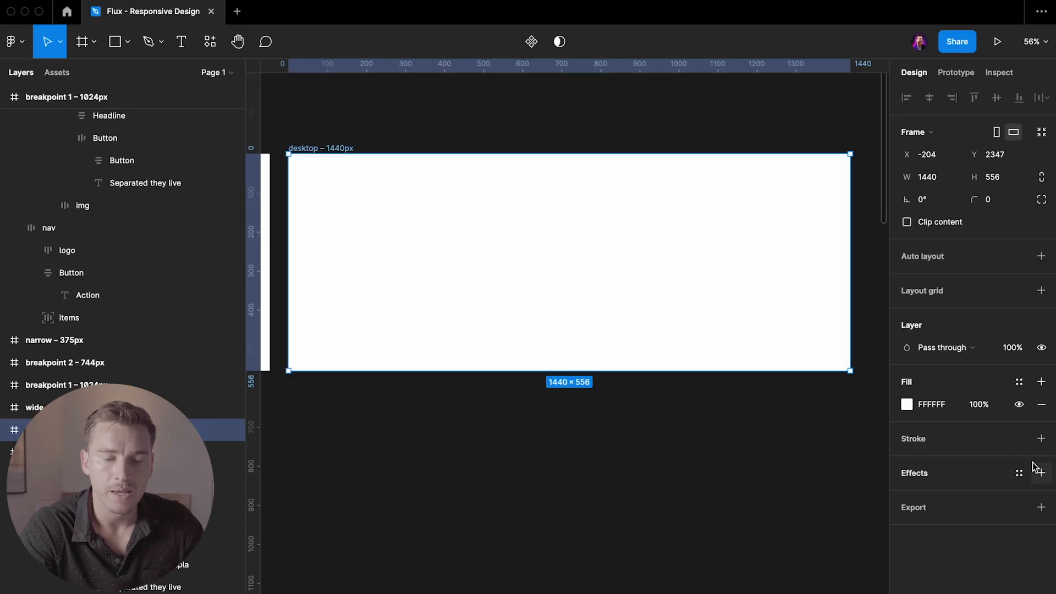
- Add a layout grid to the blank desktop frame, switch it to columns, and set the count to 12
click(1043, 291)
click(908, 314)
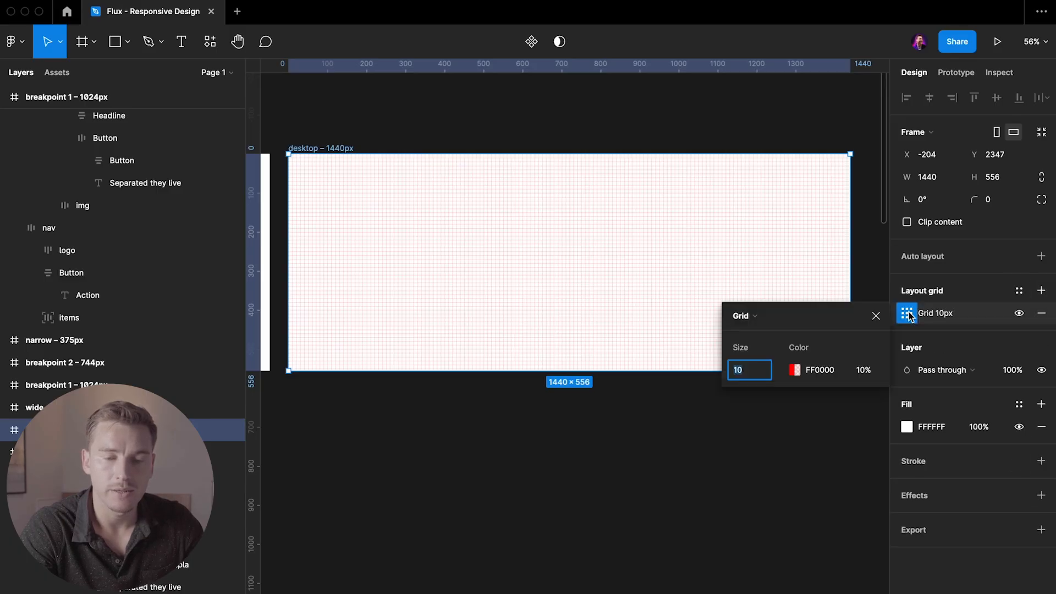
click(786, 316)
click(770, 334)
click(746, 374)
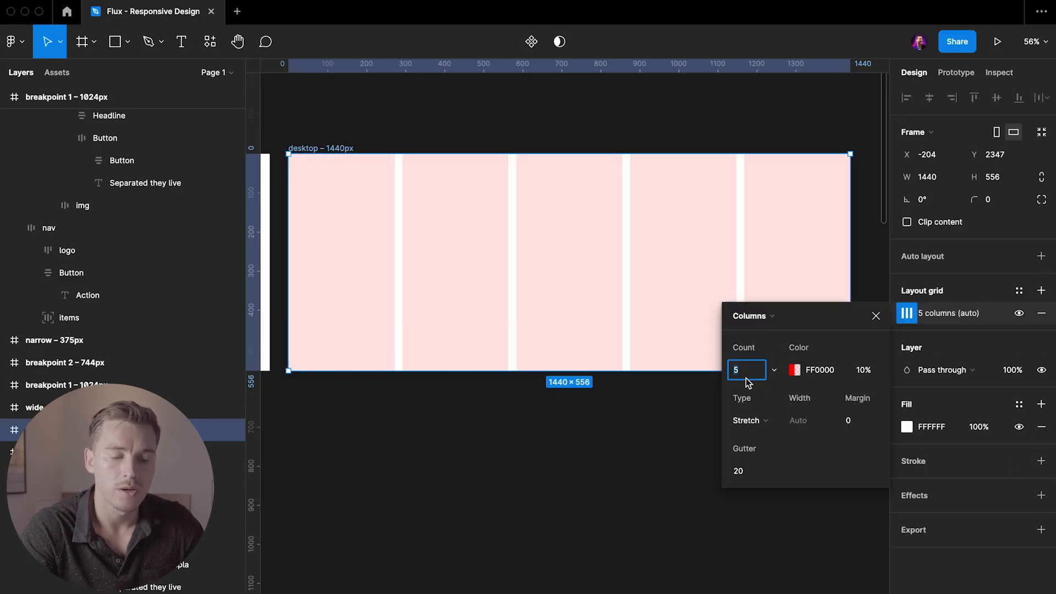
text(12)
key(Return)
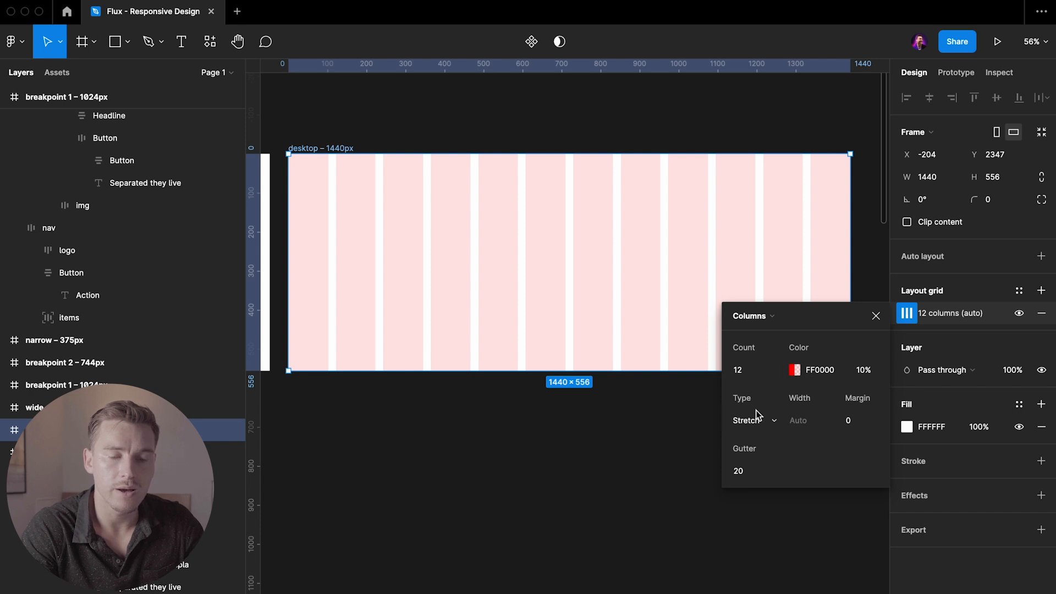
- Draw a horizontal rectangle about 897 × 45 px inside the blank desktop – 1440px frame
scroll(543, 248, down, 3)
scroll(473, 236, up, 3)
key(r)
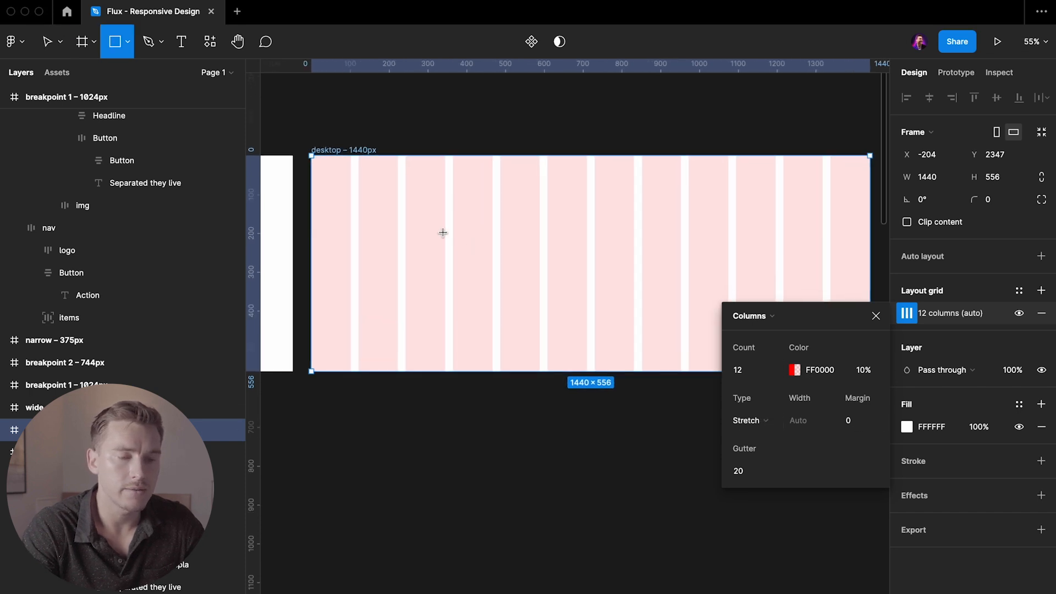
drag(428, 229, 776, 246)
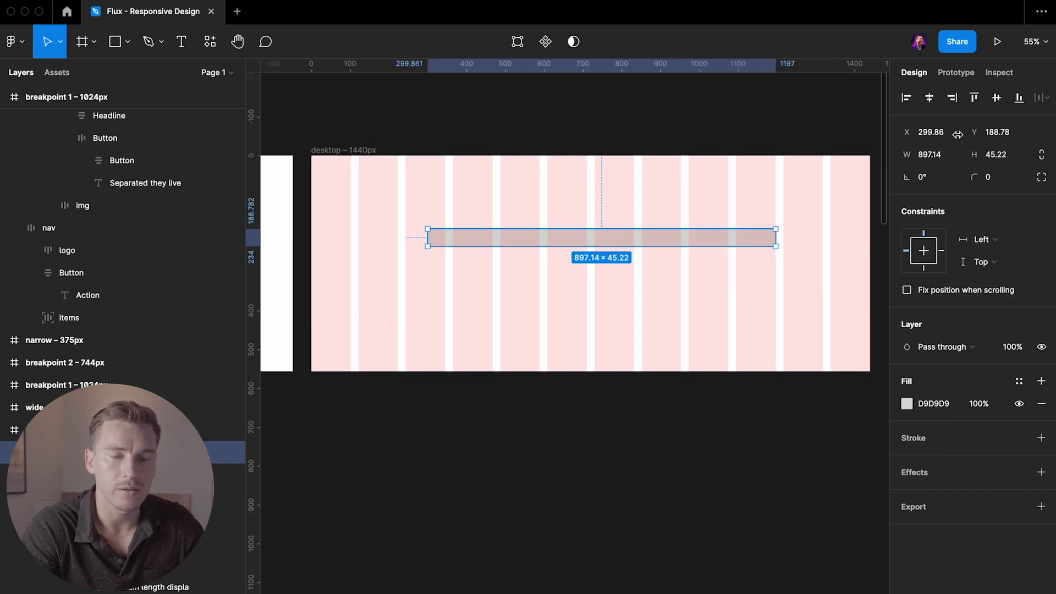
- Set the rectangle's width to 1140 and center it horizontally in the desktop frame
click(938, 155)
text(1140)
key(Return)
key(alt+h)
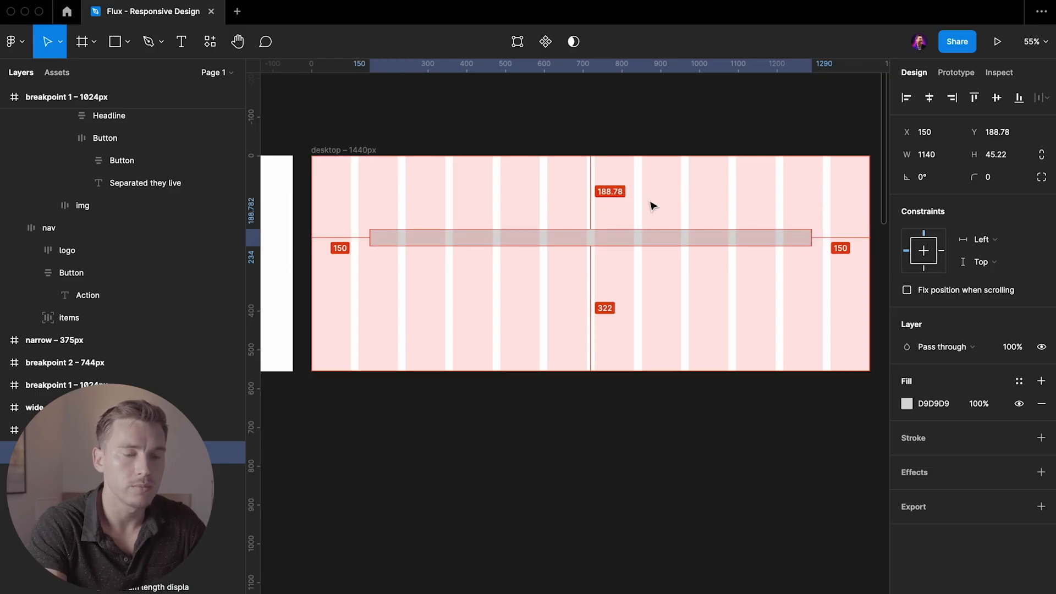
- Increase the desktop frame's column grid margin to 150 so the columns match the rectangle's edges
click(482, 110)
click(356, 157)
click(906, 313)
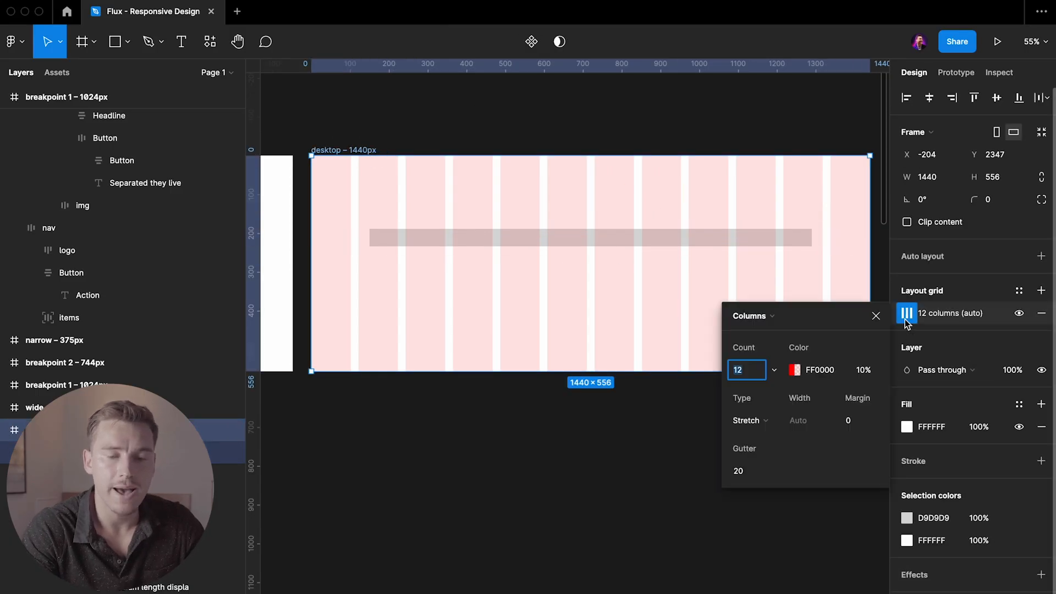
click(866, 419)
key(shift+Up)
key(shift+Up)
key(shift+Up)
key(shift+Up)
key(shift+Up)
key(shift+Up)
key(shift+Up)
key(shift+Up)
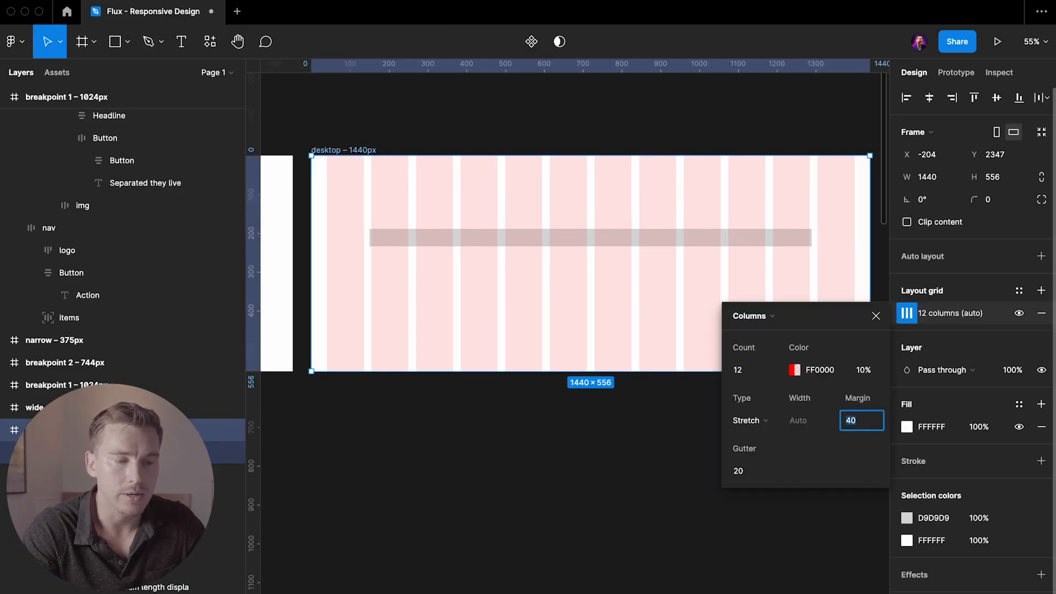
key(shift+Up)
key(shift+Up)
key(shift+Up)
key(shift+Up)
key(shift+Up)
key(shift+Up)
key(shift+Up)
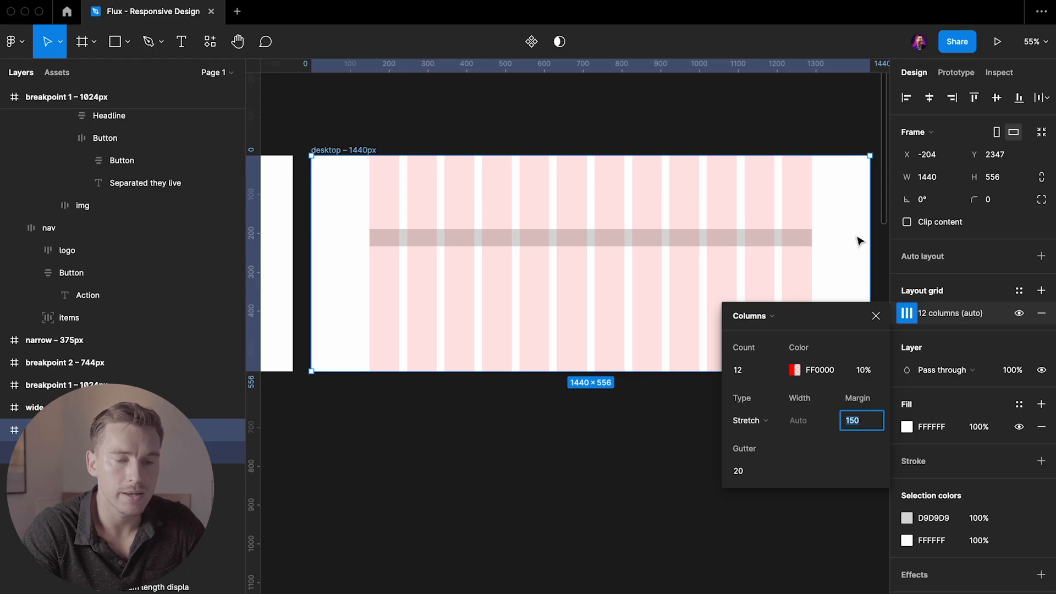
scroll(820, 237, up, 5)
scroll(820, 236, down, 5)
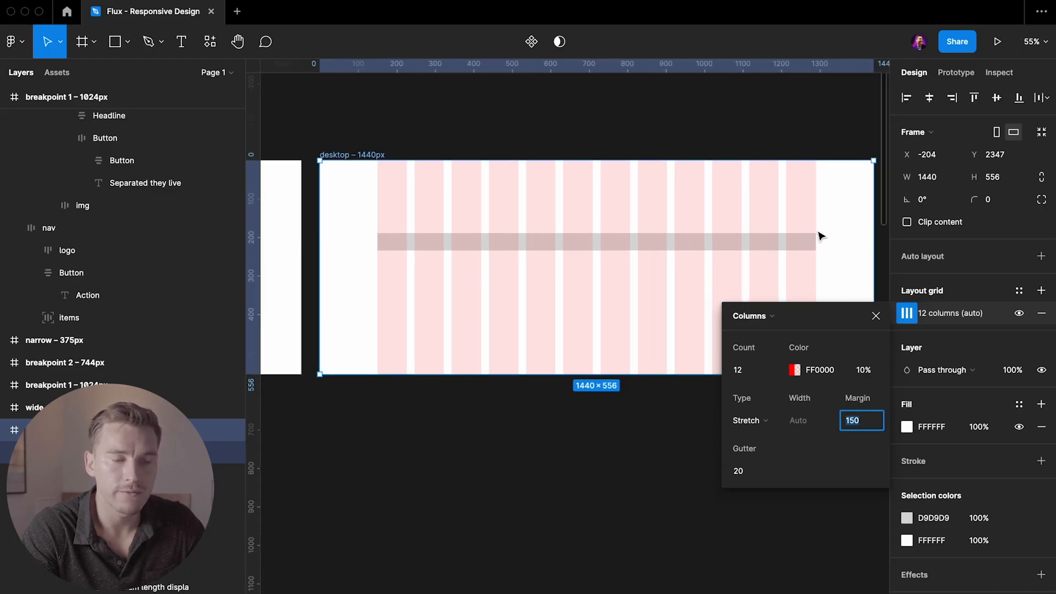
- Set the desktop frame's column grid gutter to 30 and remove the 1140 px guide rectangle
scroll(819, 237, down, 1)
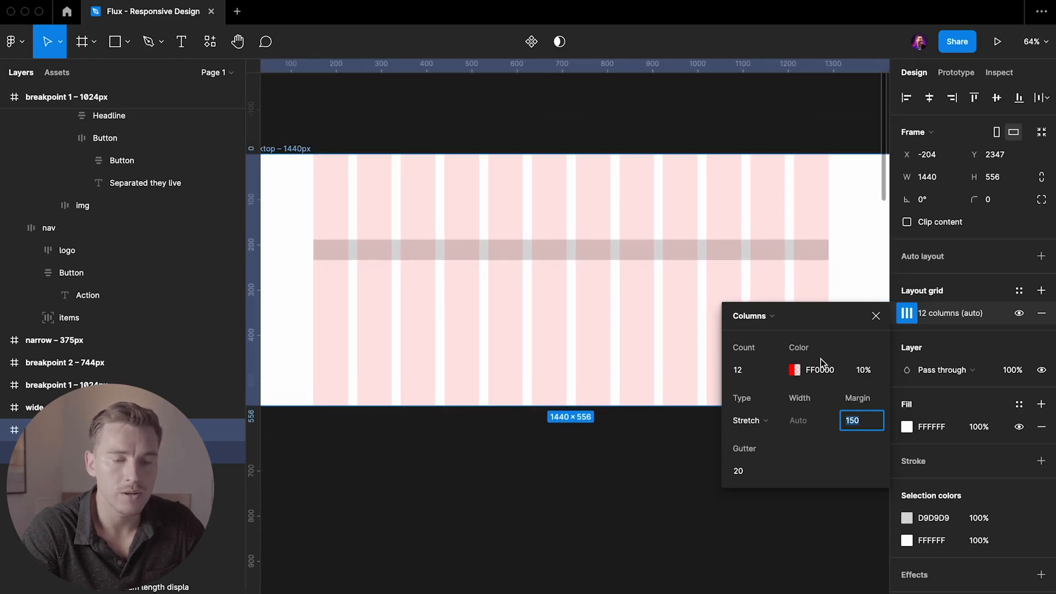
click(745, 474)
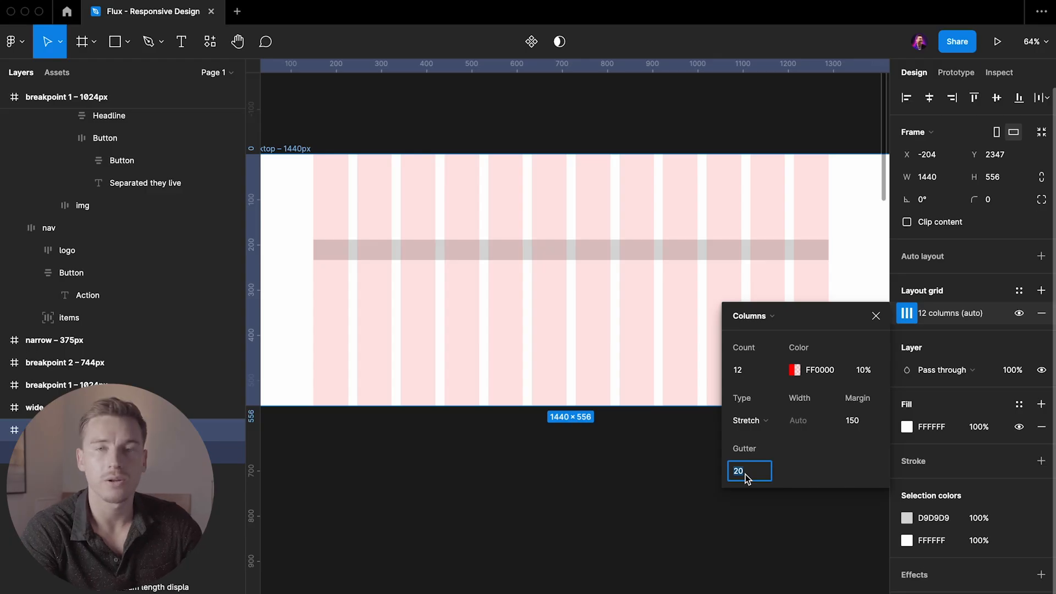
text(30)
key(Return)
scroll(593, 261, down, 3)
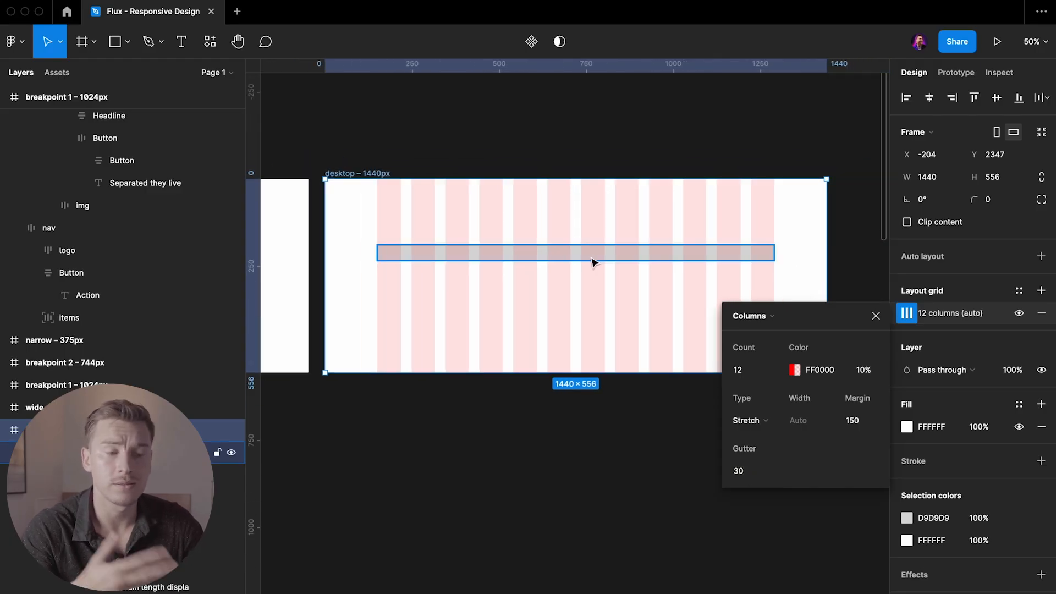
scroll(642, 215, up, 1)
scroll(643, 214, down, 1)
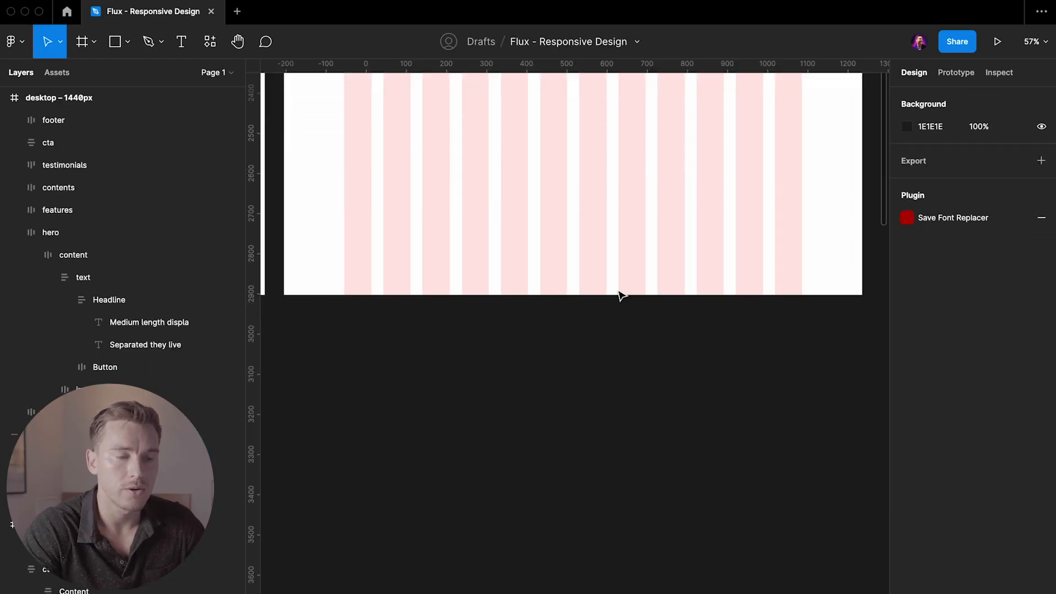
- Copy the hero's content group from the finished desktop design onto the canvas below the blank desktop – 1440px frame
scroll(619, 294, up, 5)
scroll(620, 294, down, 2)
click(471, 385)
double_click(469, 389)
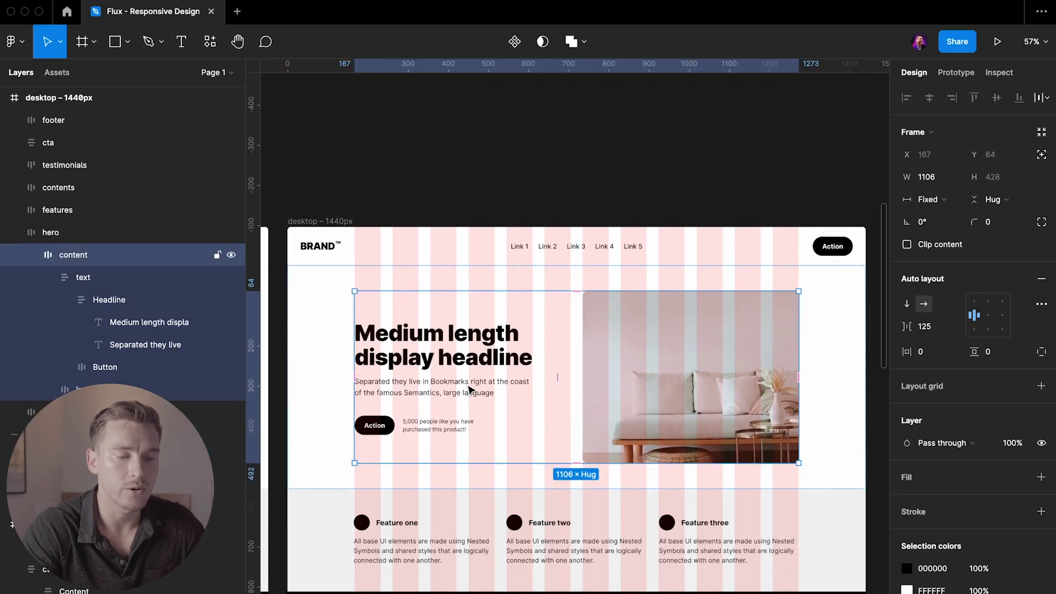
scroll(469, 387, down, 3)
drag(468, 387, 467, 298)
scroll(468, 392, up, 1)
scroll(468, 392, up, 2)
drag(468, 298, 466, 439)
scroll(466, 440, up, 3)
key(Escape)
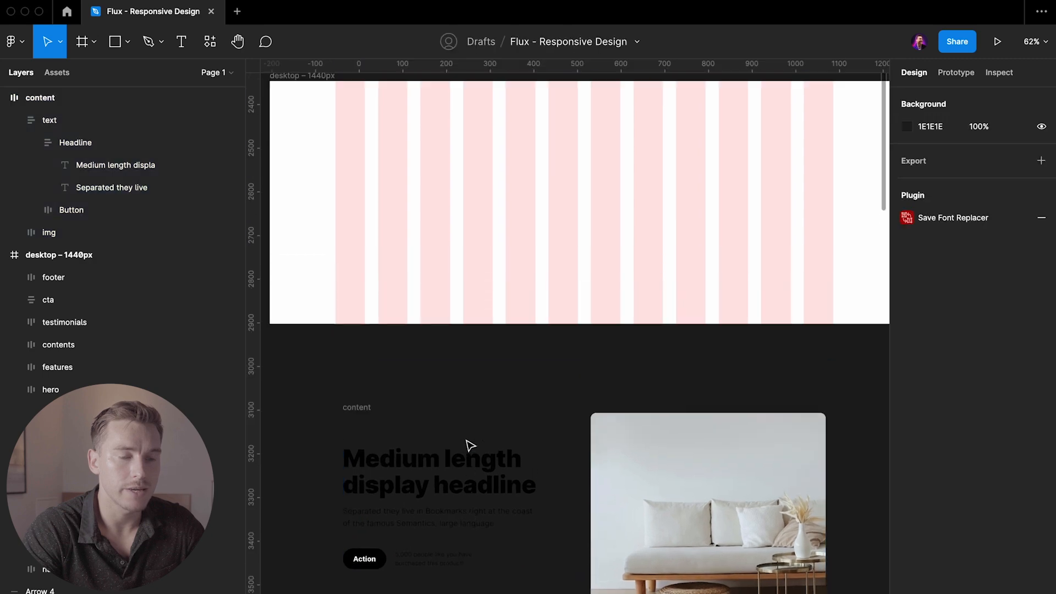
- Place copies of the content group's text block and image into the desktop frame, with text starting at column one and the image spanning columns seven to twelve
click(454, 458)
key(Escape)
scroll(415, 457, right, 1)
scroll(415, 457, up, 1)
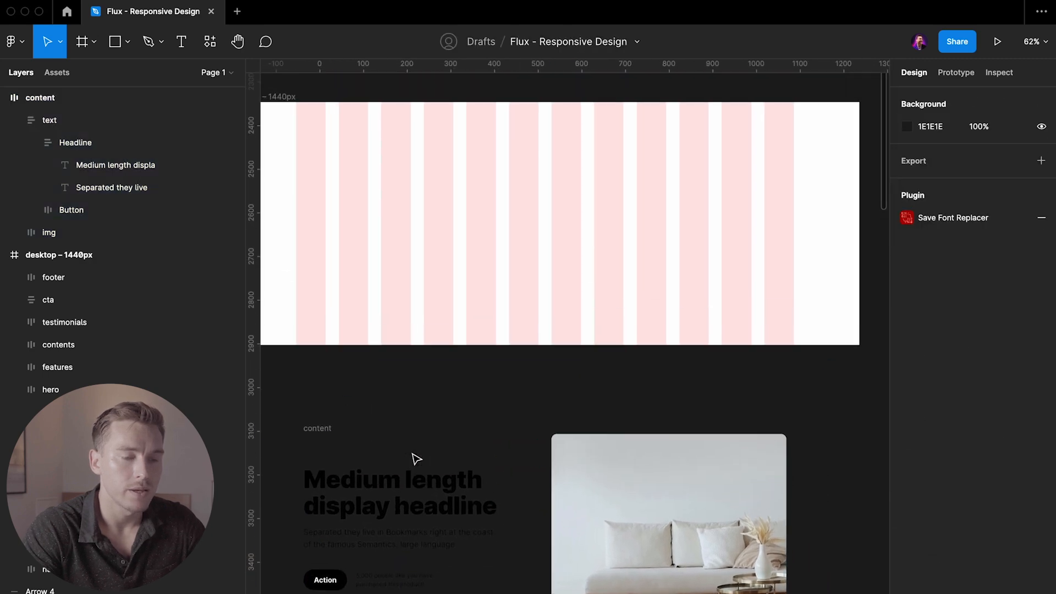
scroll(414, 457, down, 1)
drag(400, 484, 387, 185)
click(646, 482)
drag(629, 503, 801, 176)
key(Escape)
scroll(642, 149, up, 2)
key(super+backslash)
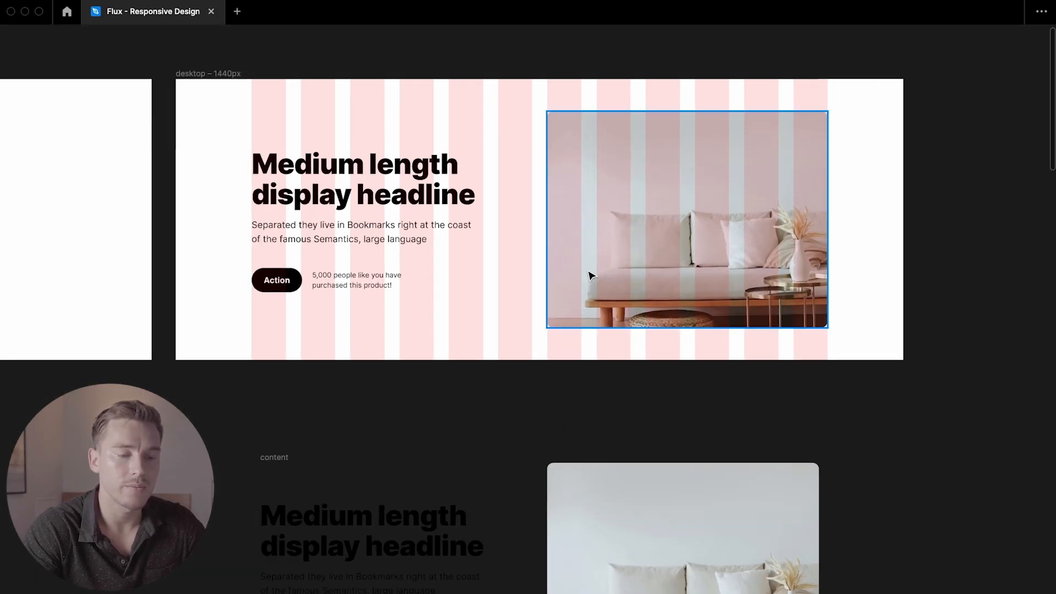
- Delete the leftover content group below the desktop frame
scroll(589, 273, down, 3)
click(366, 411)
key(Delete)
scroll(358, 250, up, 3)
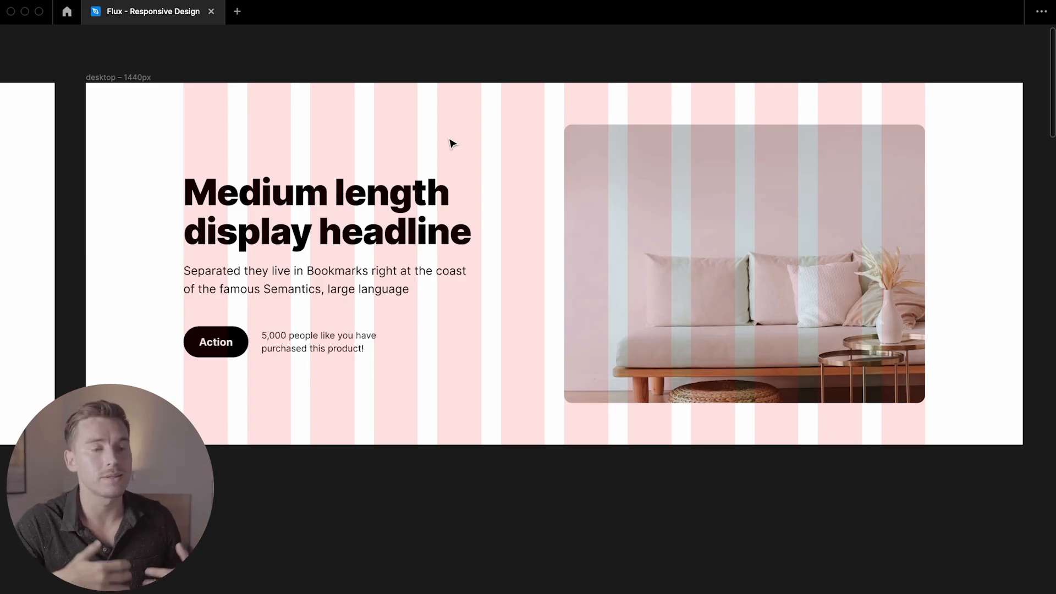
- Widen the hero text block to 458 so it ends at the fifth column's edge
click(415, 220)
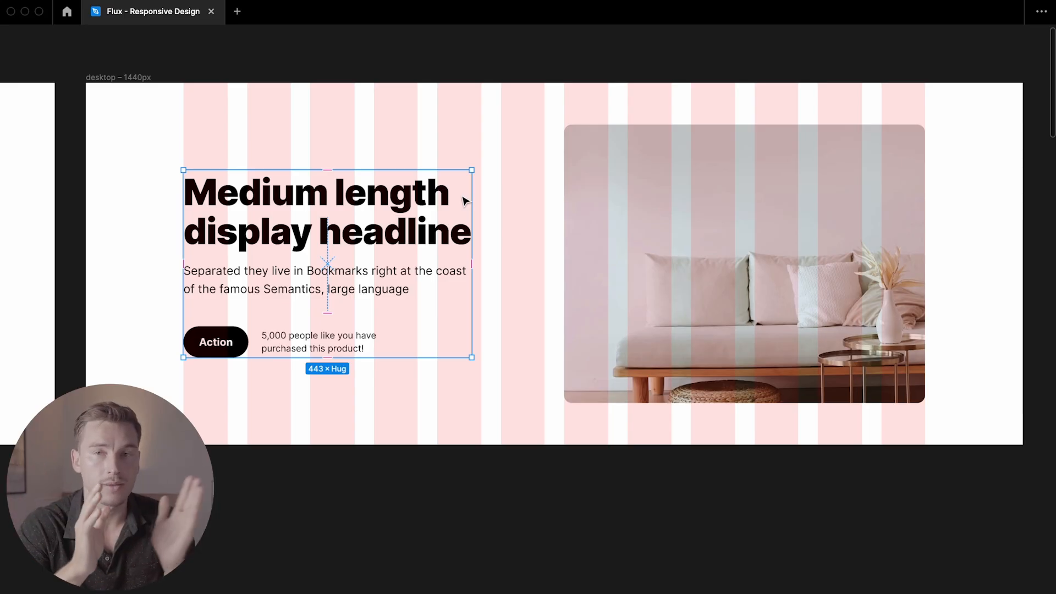
click(694, 227)
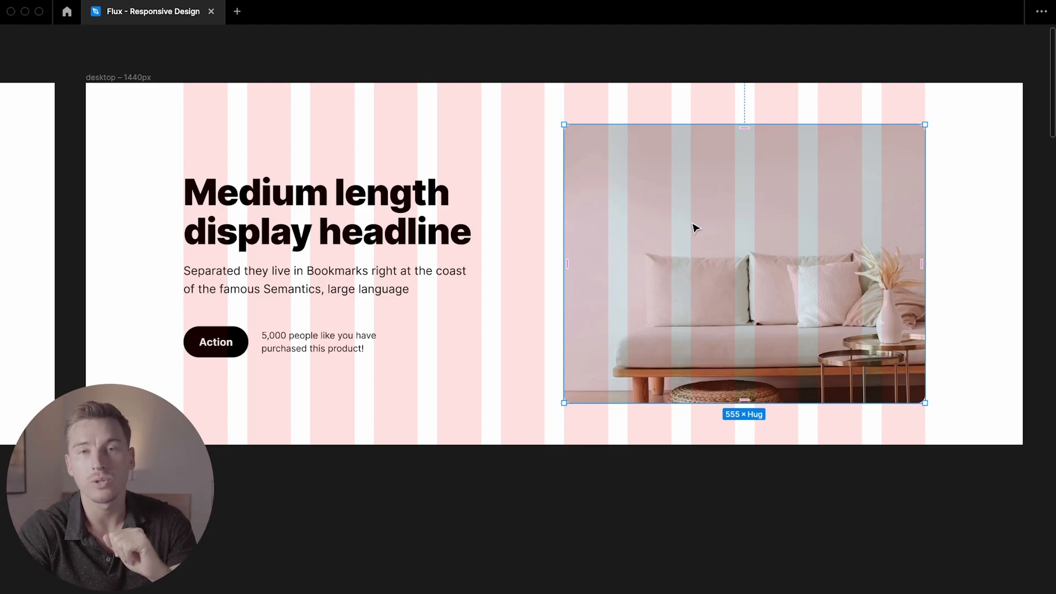
click(452, 188)
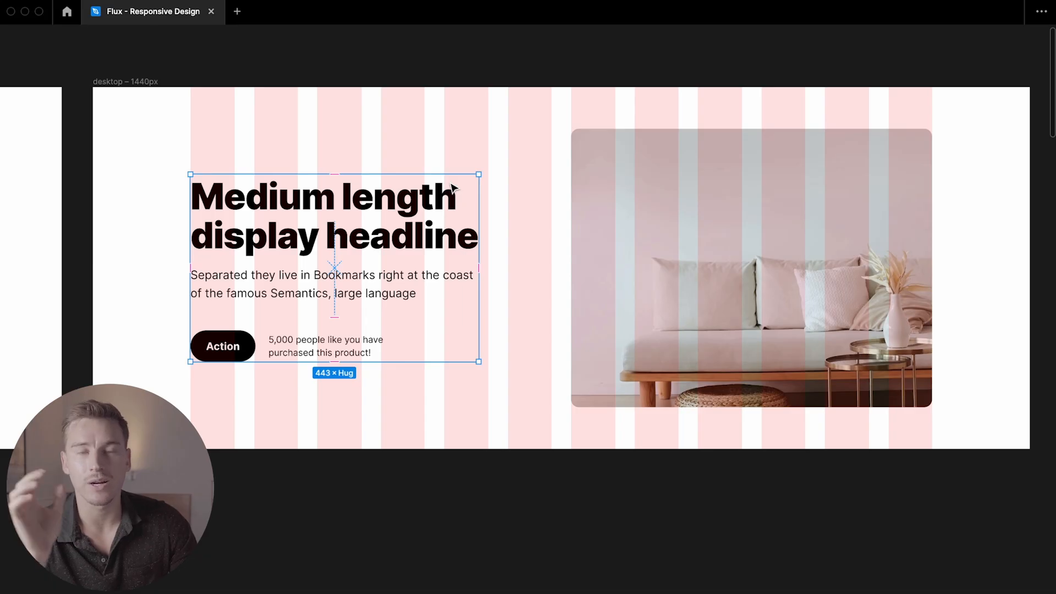
scroll(452, 188, up, 5)
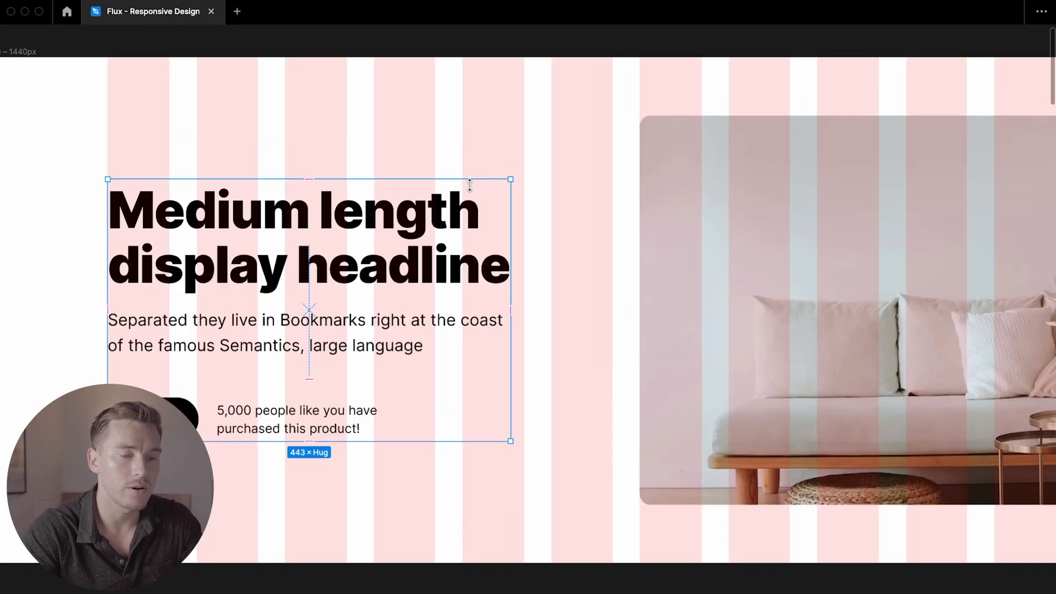
key(super+backslash)
scroll(472, 191, left, 3)
scroll(519, 191, down, 3)
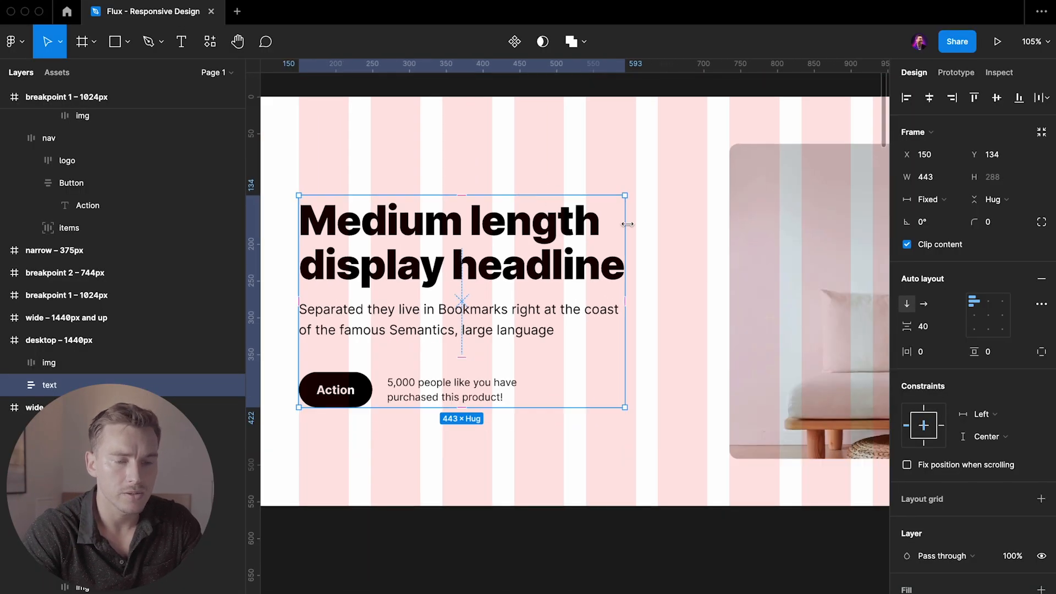
drag(625, 224, 636, 224)
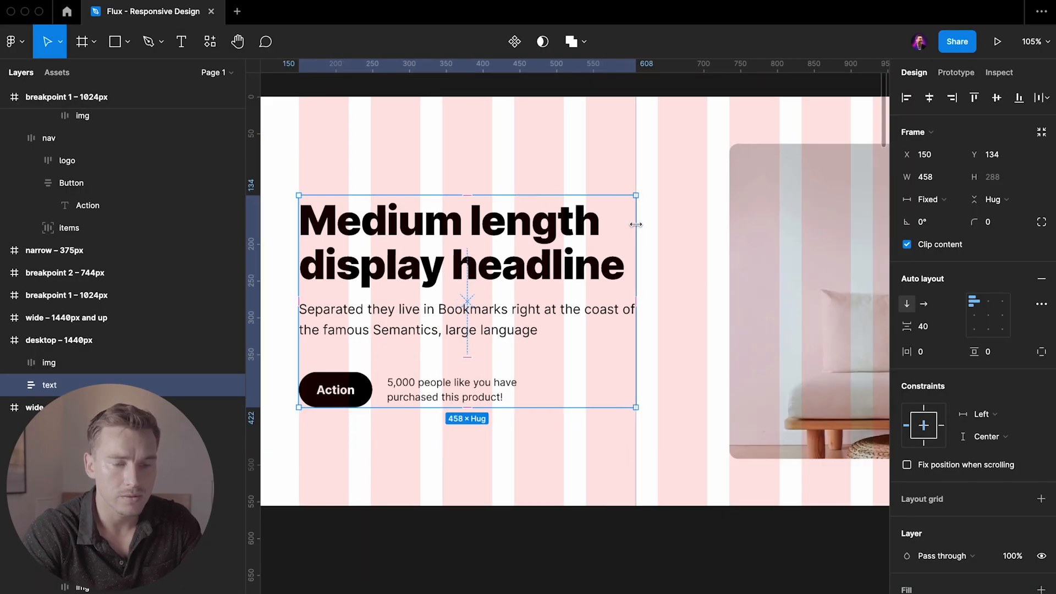
click(598, 244)
key(Escape)
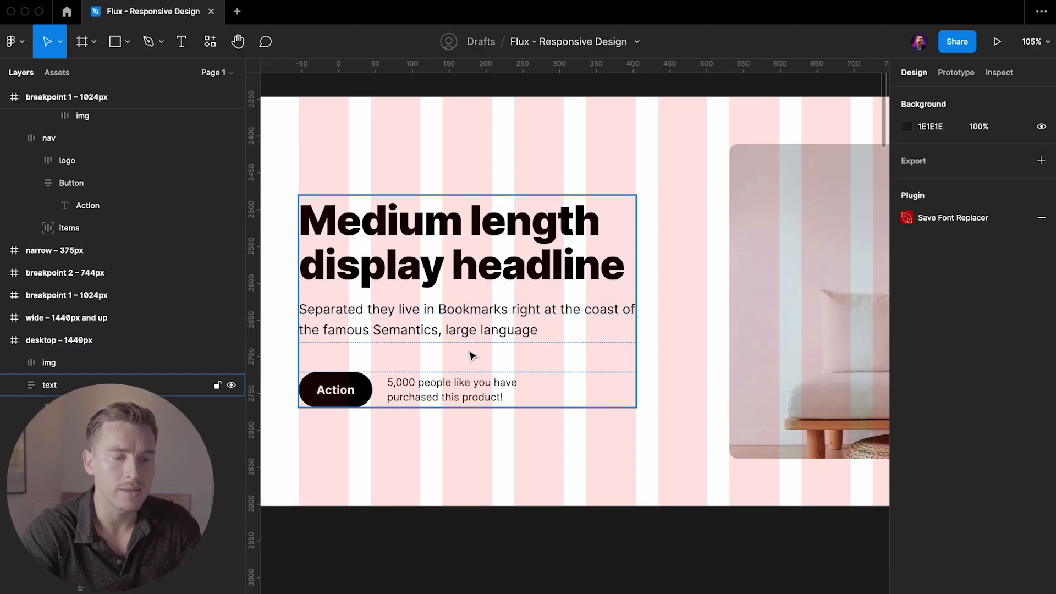
- Examine the resizing settings of the headline, subtext, button caption and their auto layout frames inside the text block
click(547, 272)
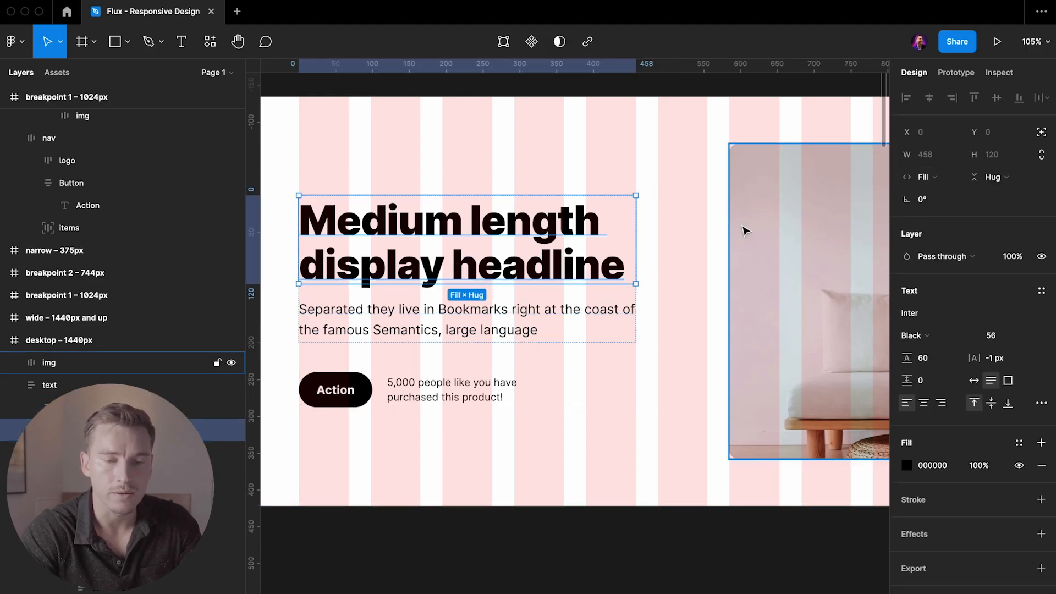
click(542, 331)
click(503, 394)
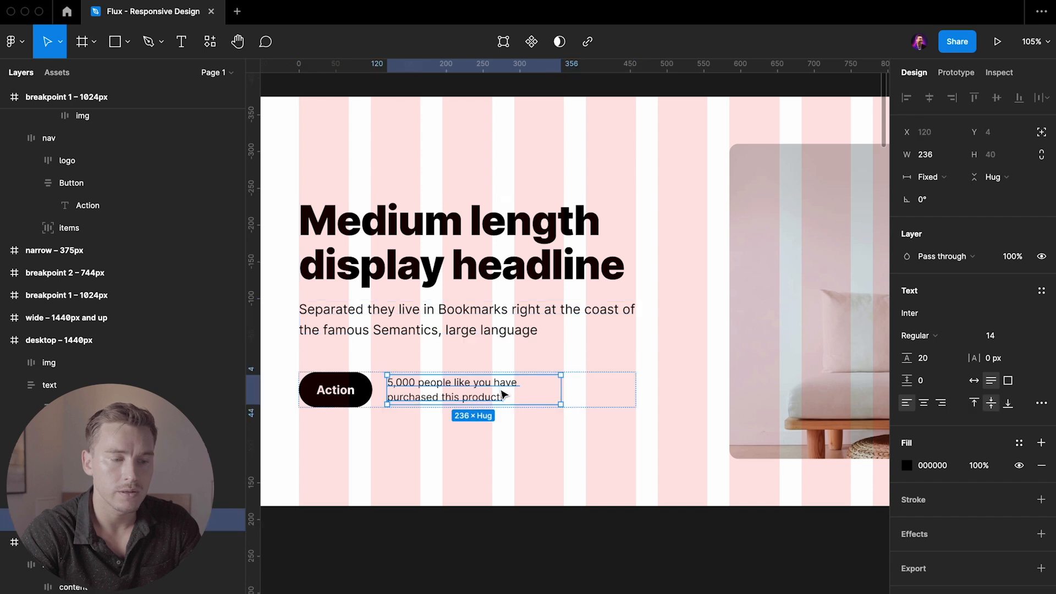
key(Escape)
click(450, 401)
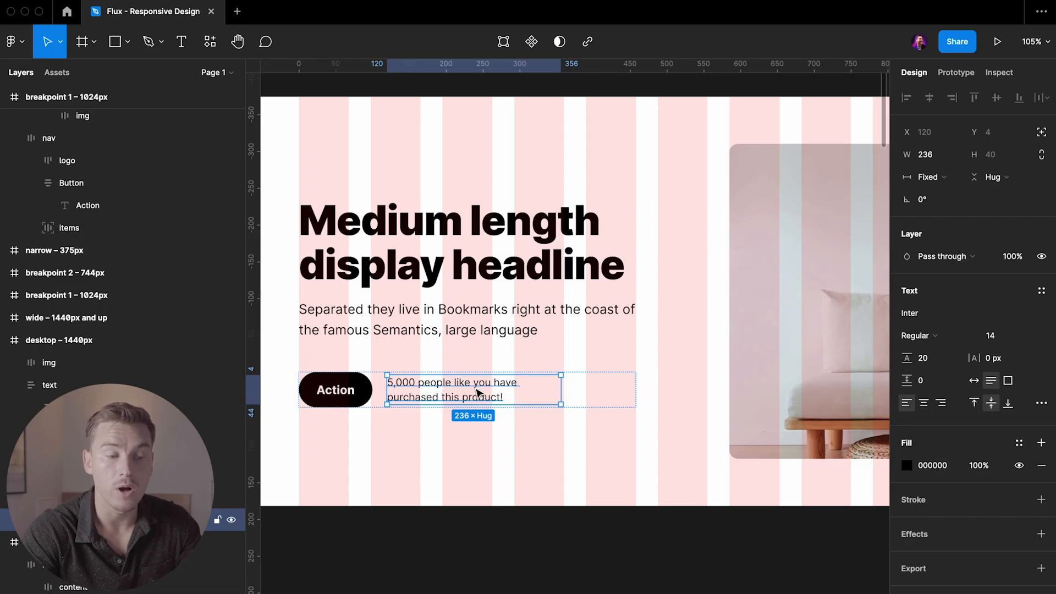
key(Escape)
double_click(429, 392)
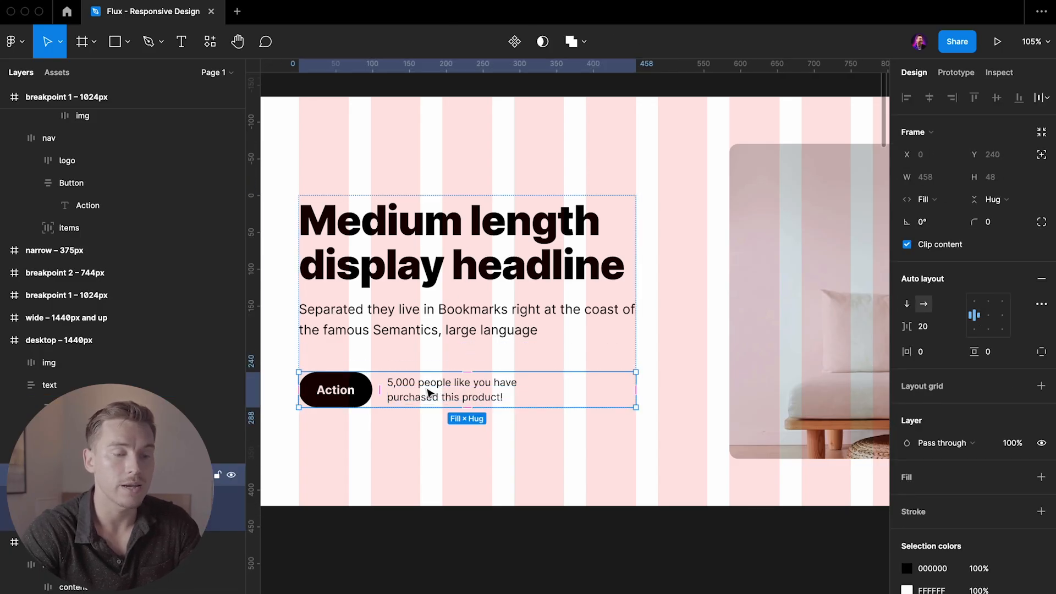
click(473, 302)
click(497, 313)
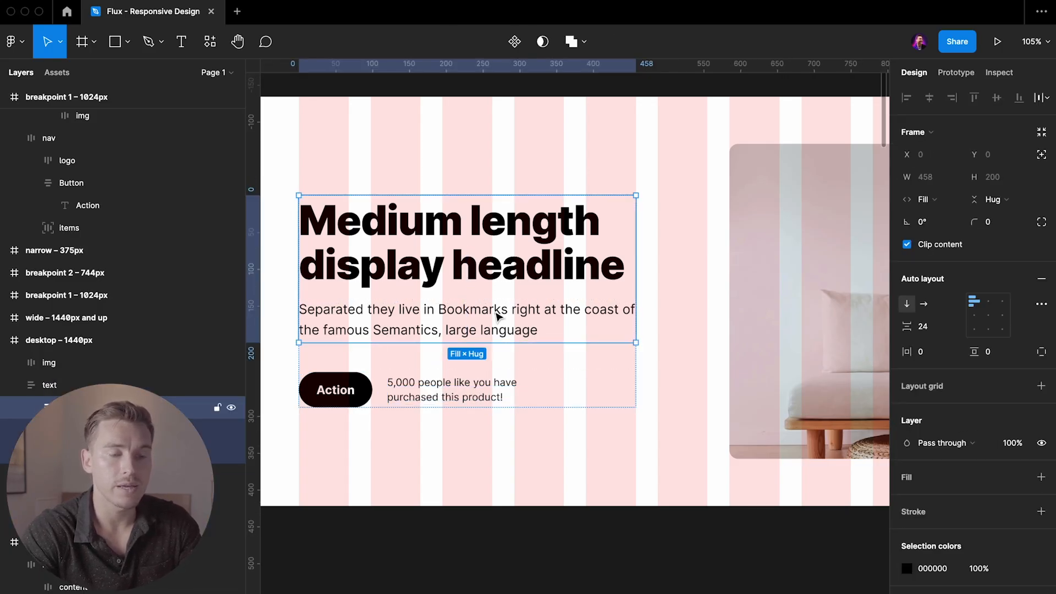
key(Escape)
- Set the text block's horizontal constraint to Left and right
click(474, 263)
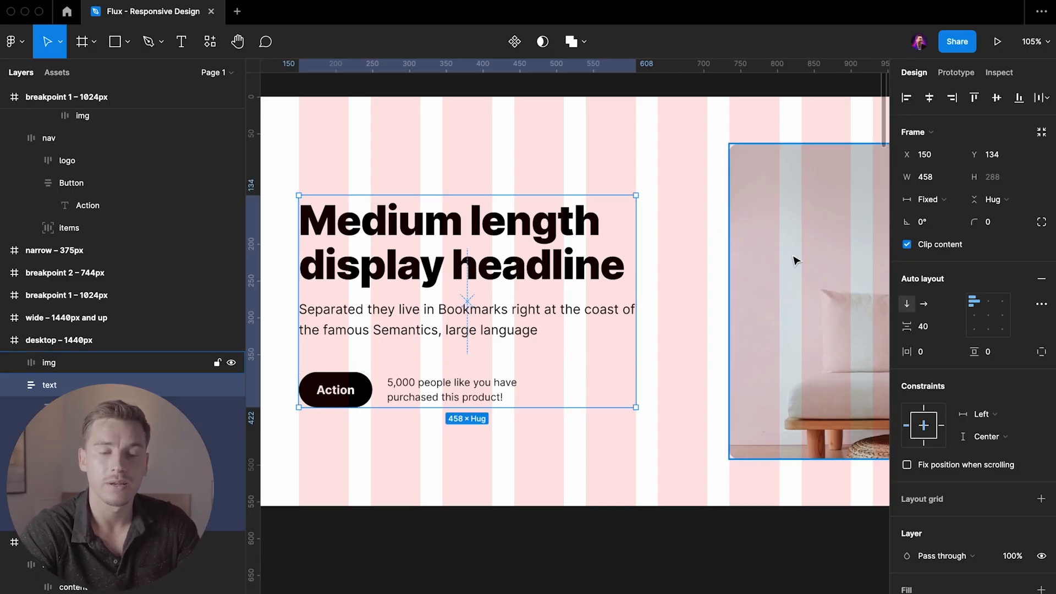
click(979, 411)
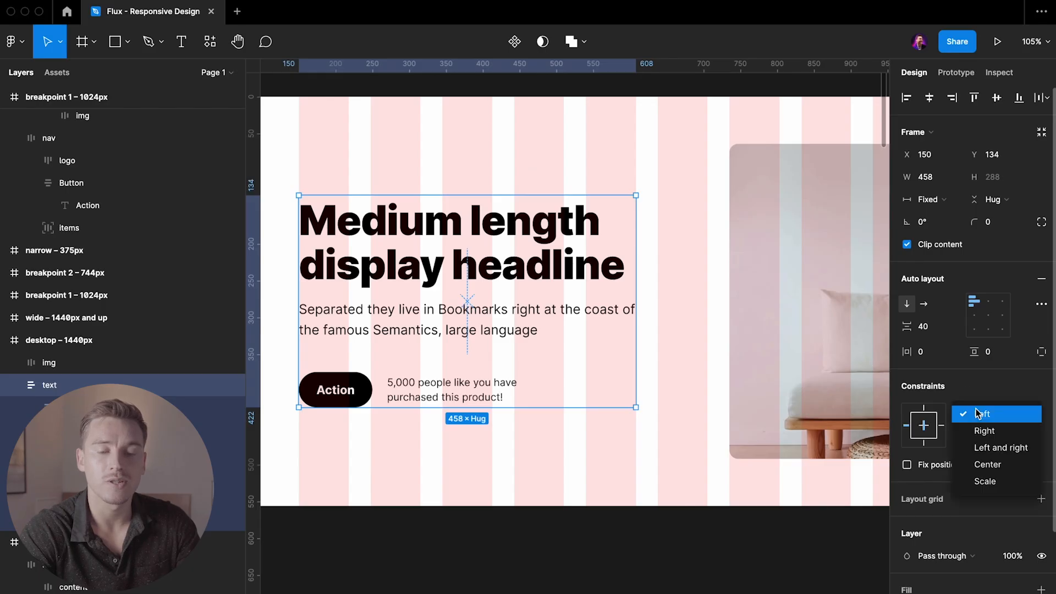
click(988, 446)
scroll(685, 315, down, 4)
scroll(685, 315, right, 1)
key(Escape)
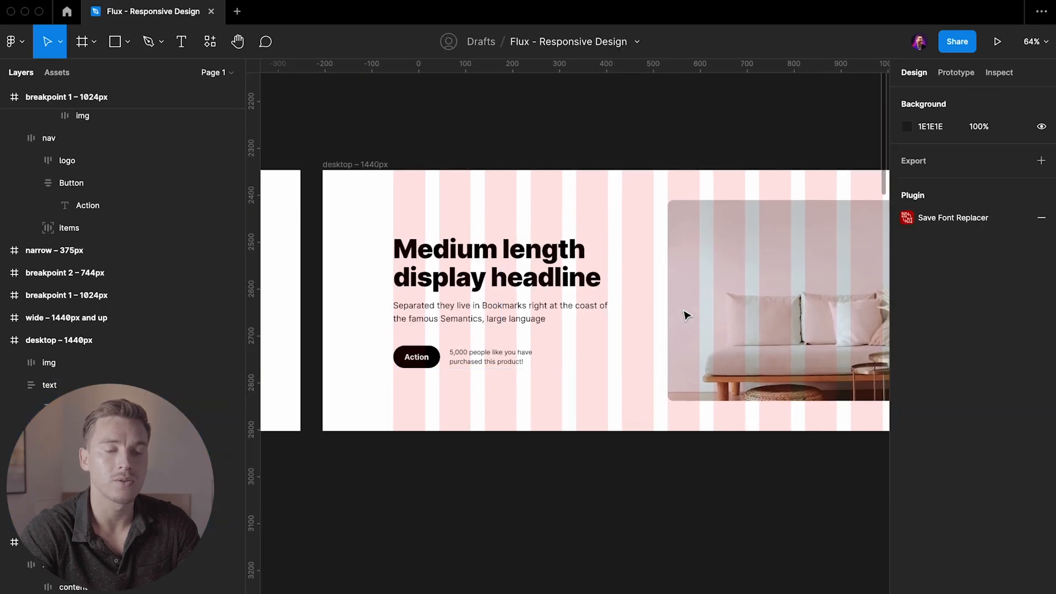
- Widen the desktop frame to about 1783 px to test how the text block and image respond to the column grid
key(super+backslash)
scroll(685, 315, right, 3)
click(283, 168)
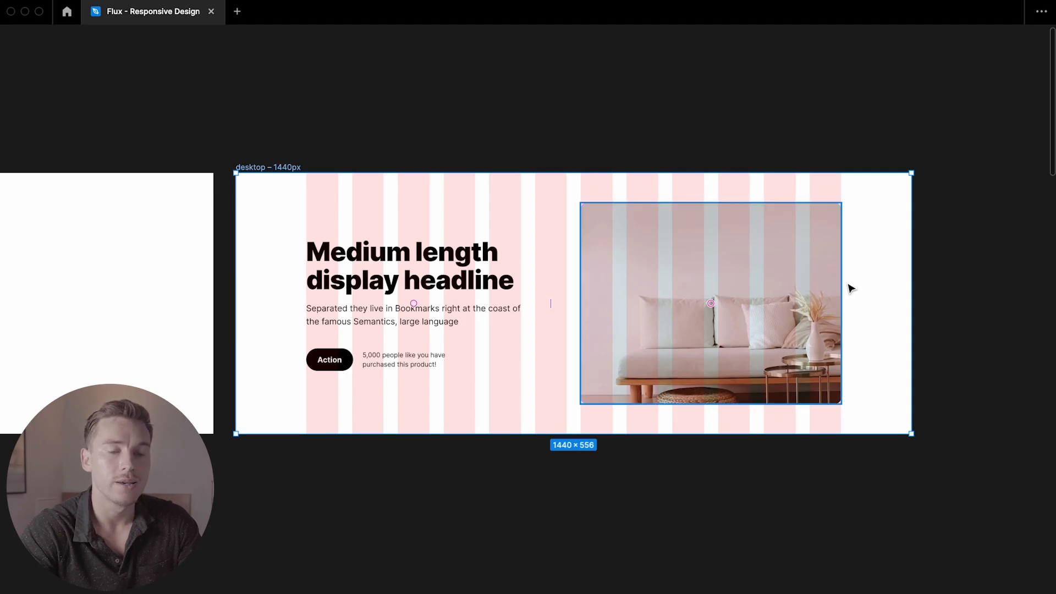
drag(912, 276, 934, 257)
click(506, 263)
click(797, 243)
click(271, 143)
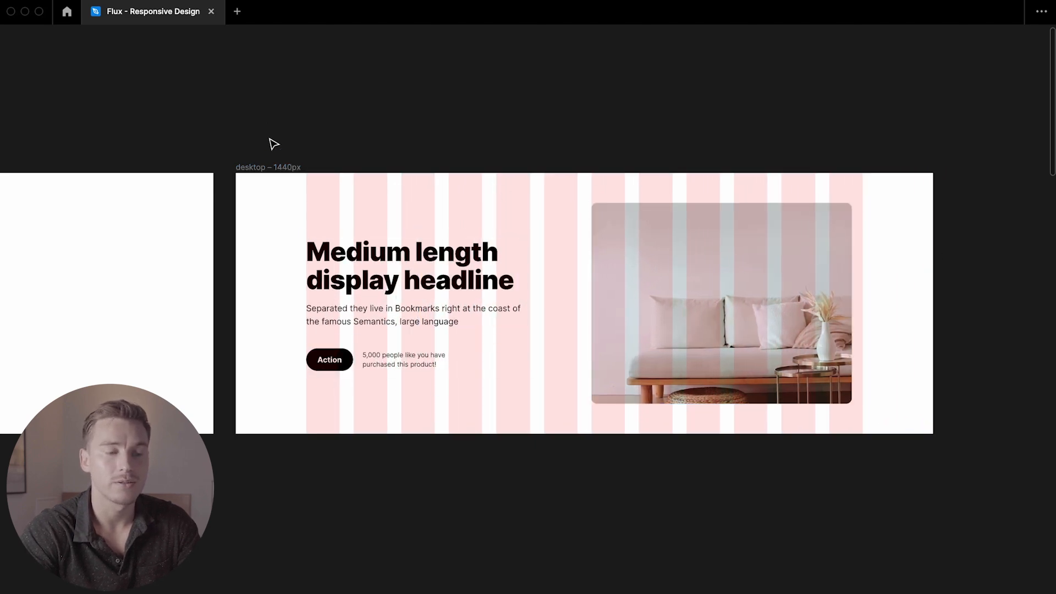
scroll(275, 168, down, 3)
drag(738, 255, 836, 248)
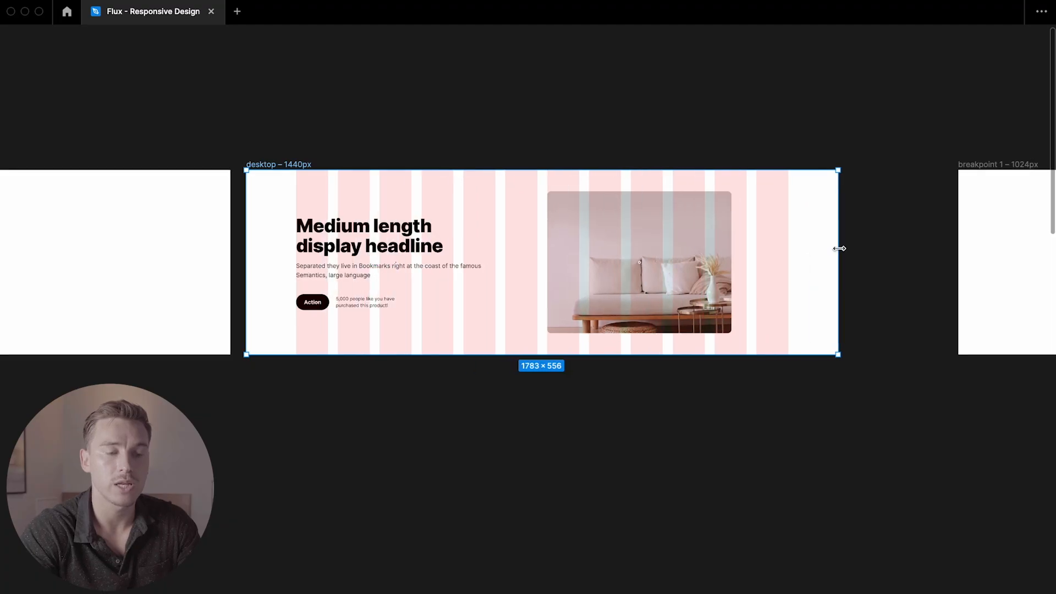
click(424, 250)
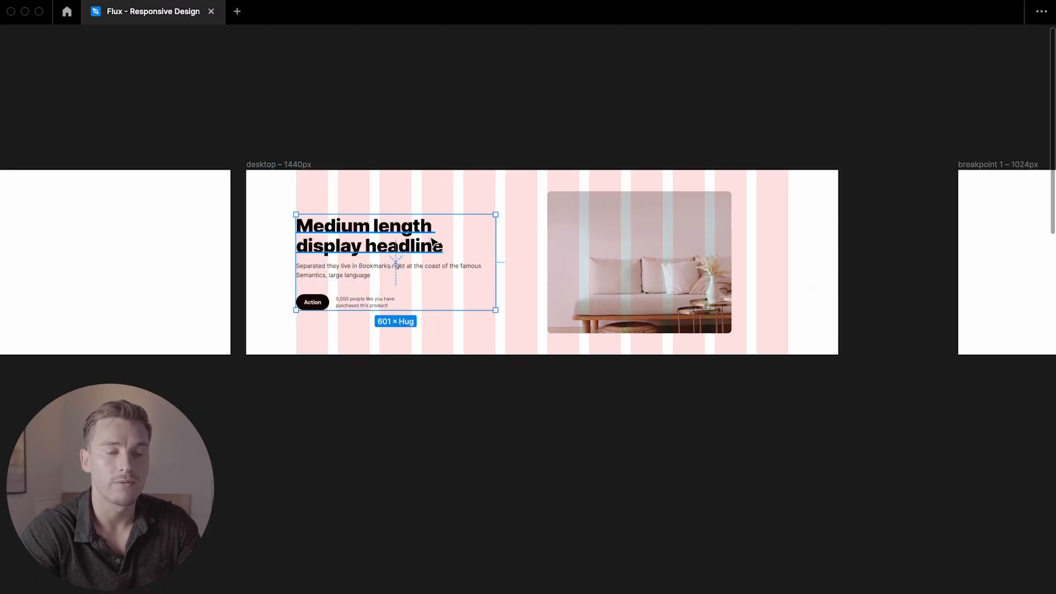
- Set the hero image's horizontal constraint to Left and right
scroll(443, 231, up, 5)
click(670, 233)
key(super+backslash)
scroll(752, 293, down, 2)
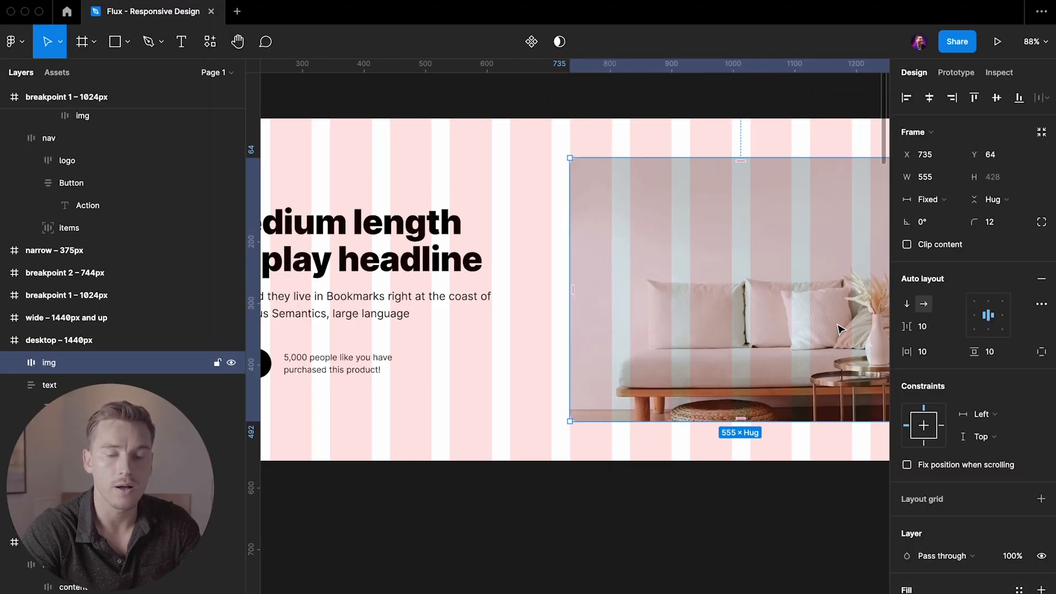
click(981, 414)
click(990, 450)
key(super+backslash)
- Narrow the desktop frame to about 1162 px to test the text and image constraints, and undo the resize
scroll(792, 346, down, 4)
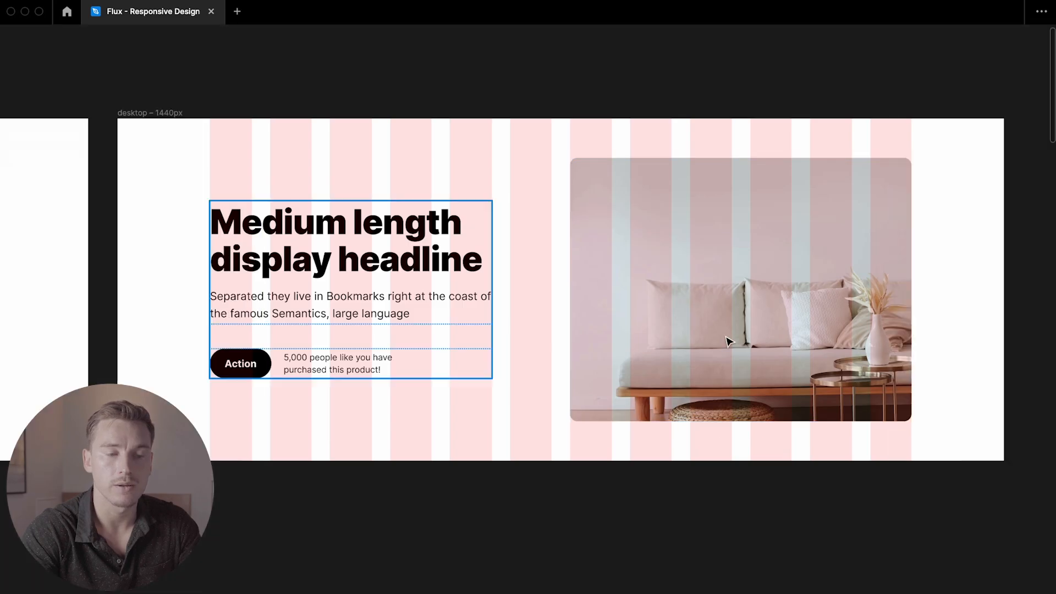
click(445, 213)
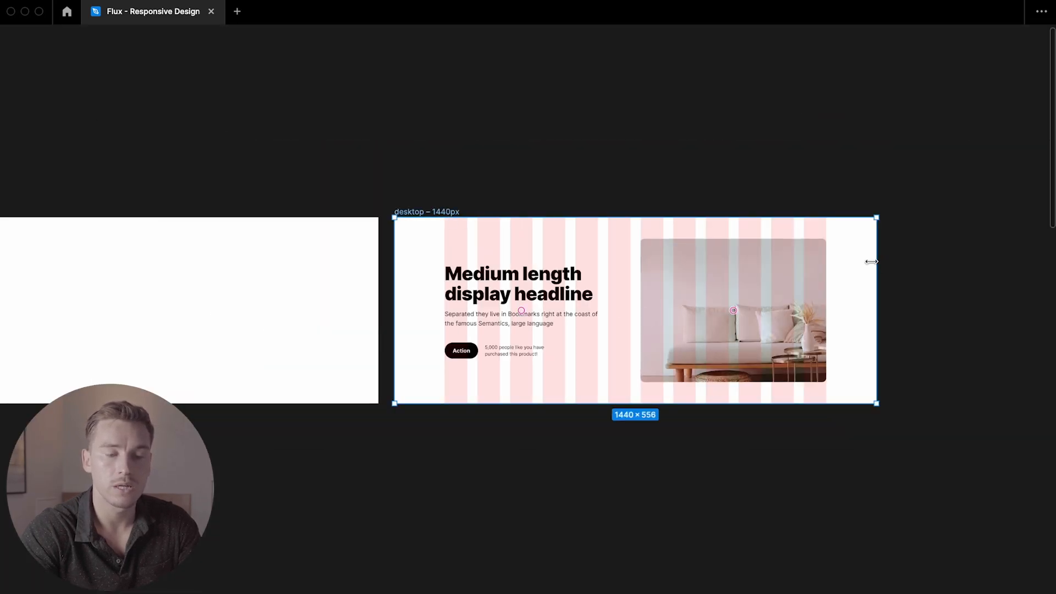
drag(871, 262, 787, 257)
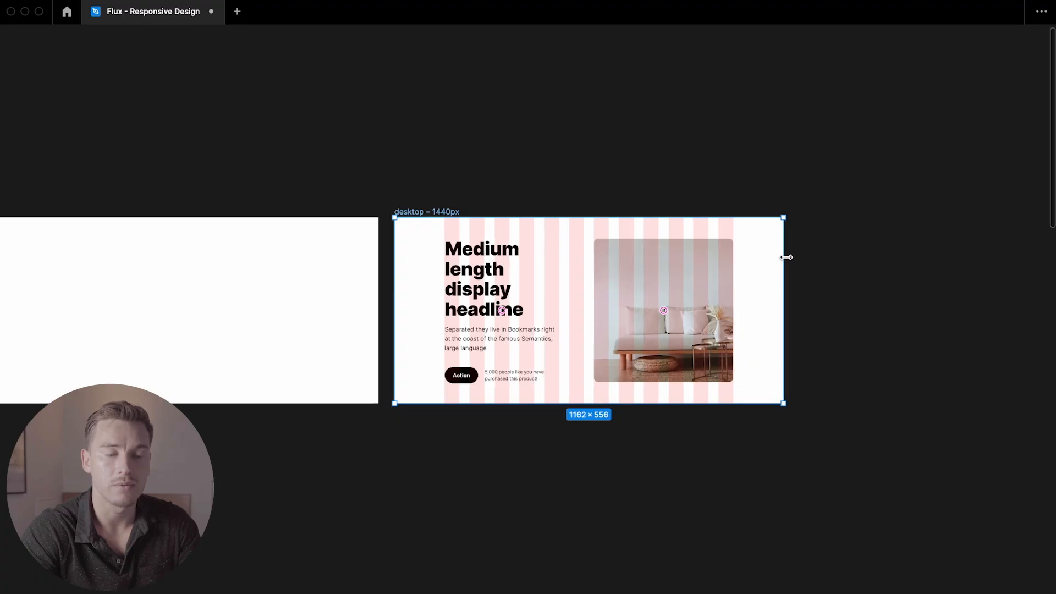
key(super+z)
scroll(792, 243, up, 3)
key(super+backslash)
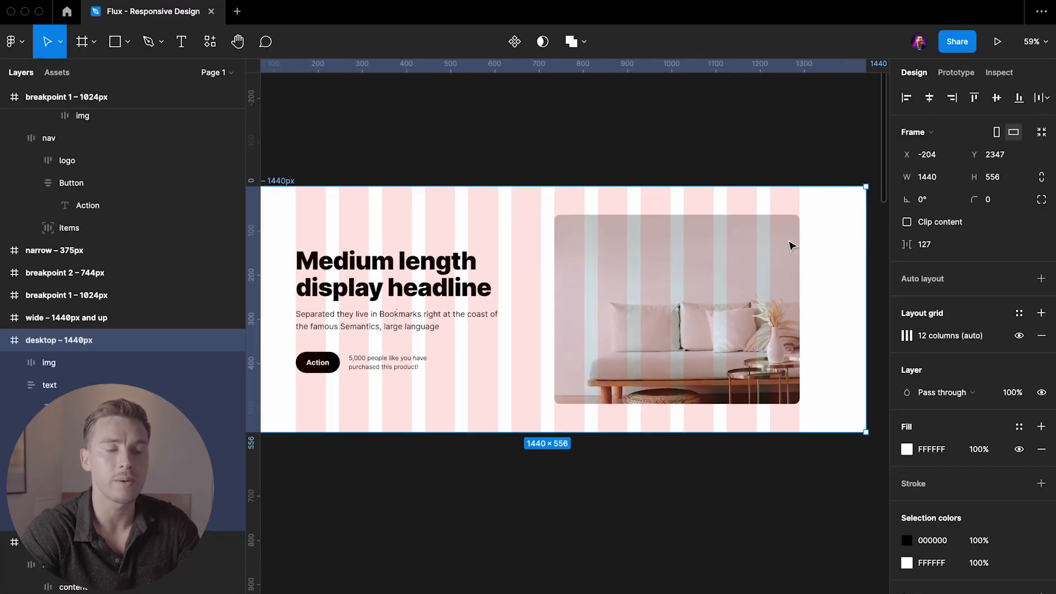
scroll(790, 246, down, 2)
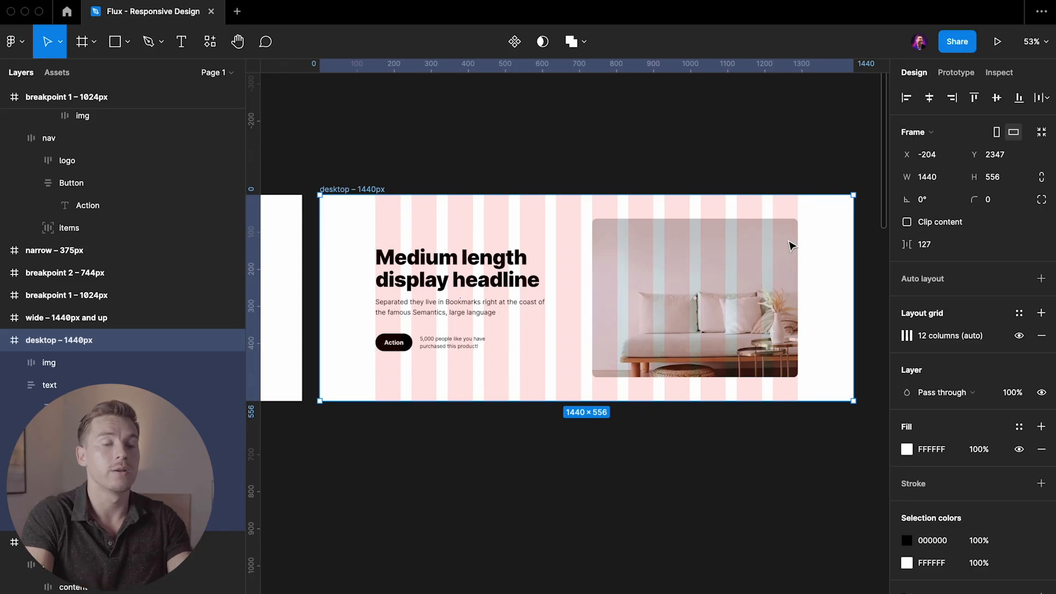
scroll(385, 275, right, 2)
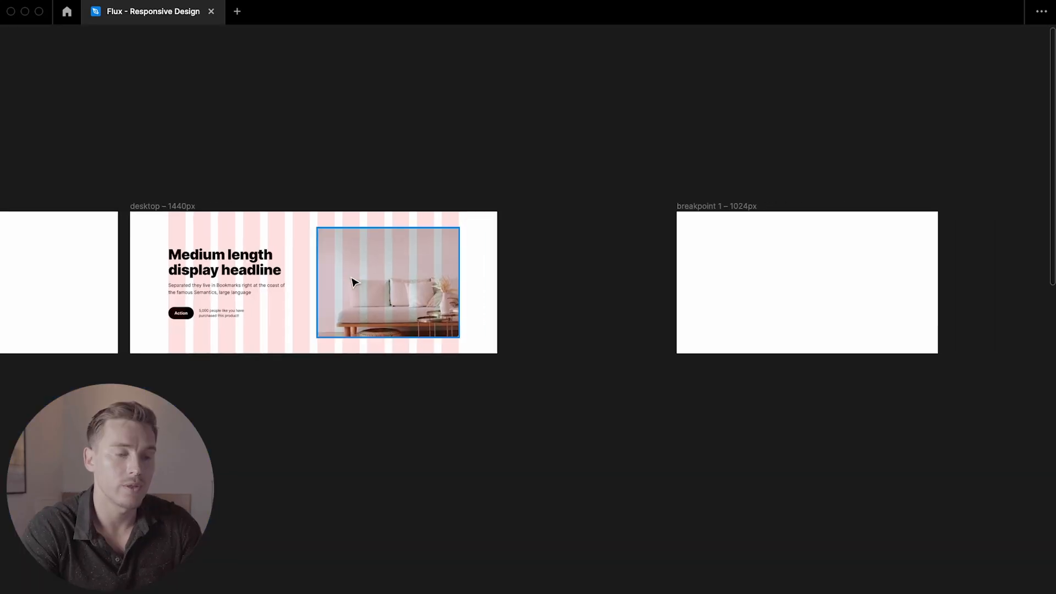
- Copy the desktop frame's text block and hero image into the empty breakpoint 1 – 1024px frame
click(385, 275)
shift+click(222, 273)
drag(205, 272, 715, 278)
scroll(473, 253, up, 5)
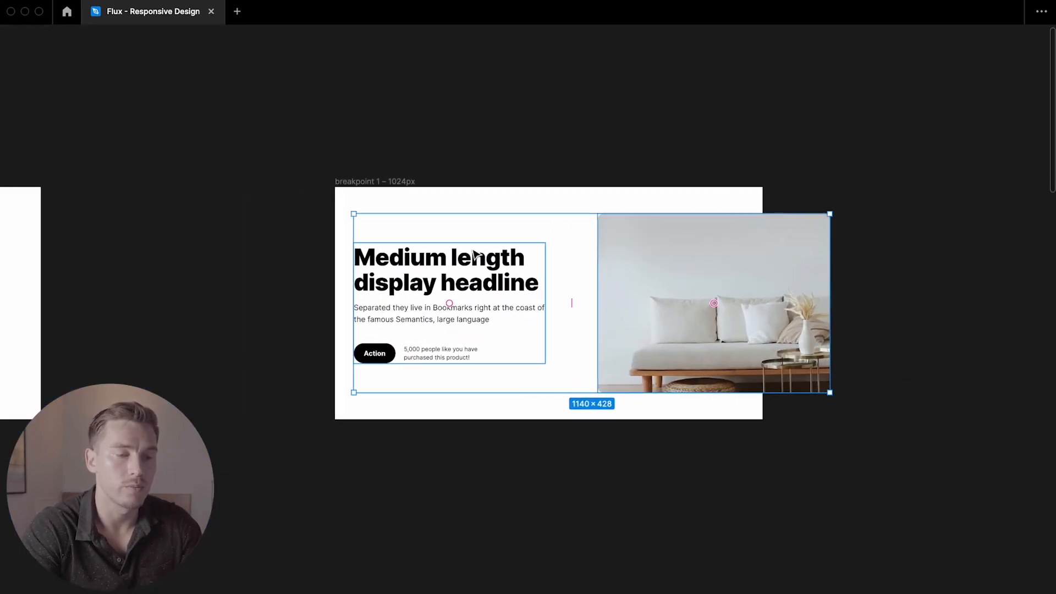
scroll(474, 251, up, 2)
key(Escape)
scroll(474, 253, up, 2)
key(super+backslash)
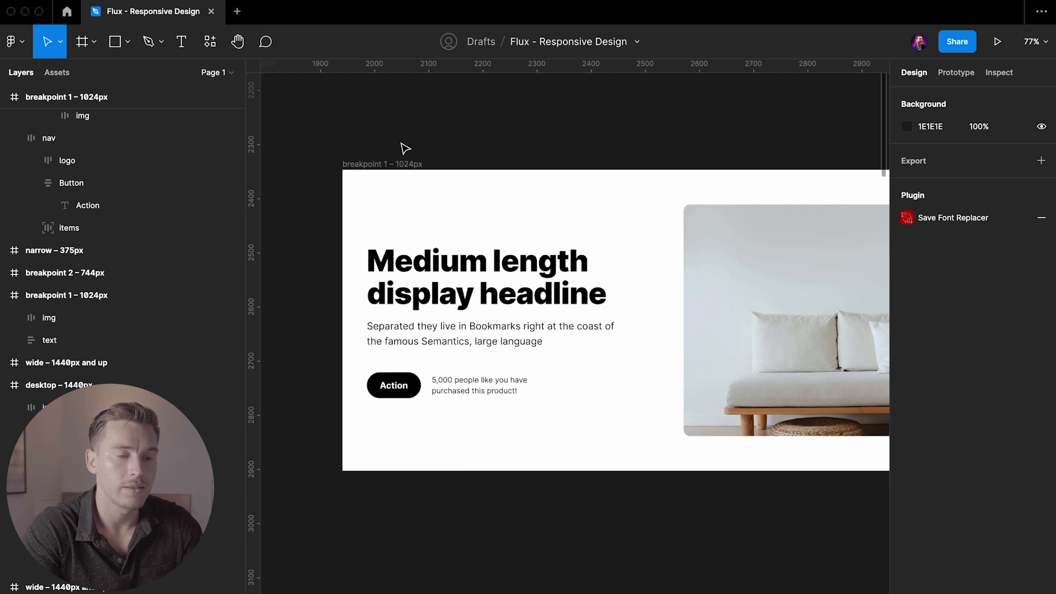
- Add a layout grid to the breakpoint 1 – 1024px frame and change its type to Columns
click(404, 164)
scroll(434, 165, down, 2)
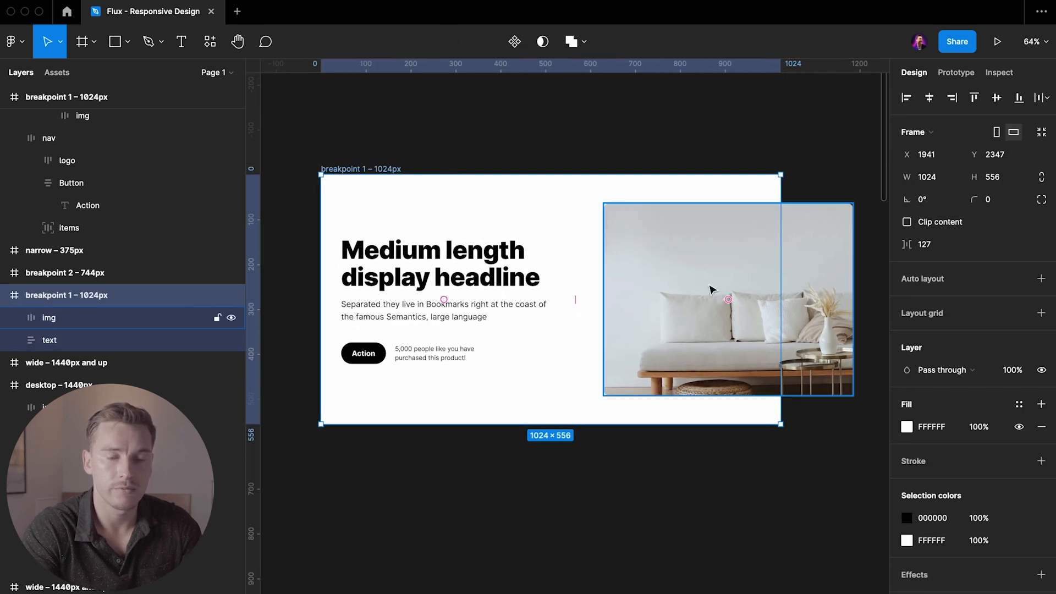
click(1041, 313)
click(906, 335)
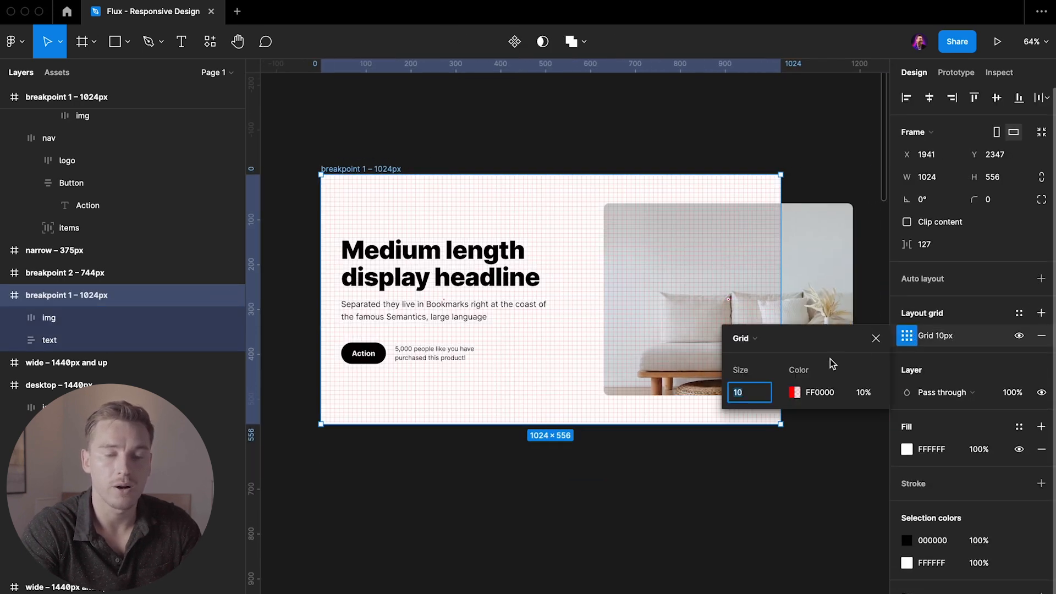
click(745, 338)
click(770, 353)
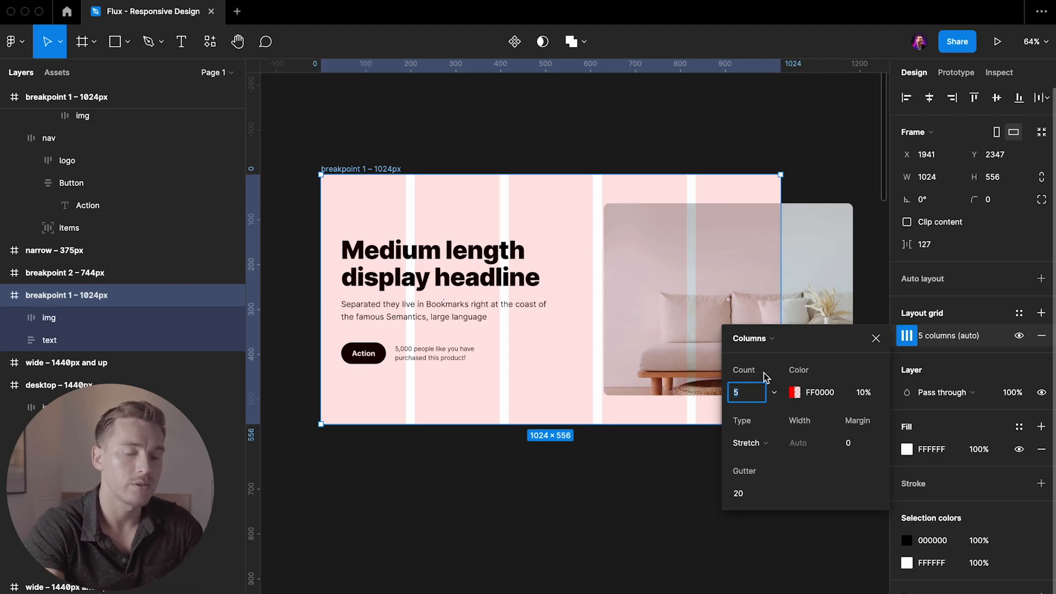
- Set the frame's column grid to 8 columns with a margin of 32 and adjust its gutter
text(8)
key(Return)
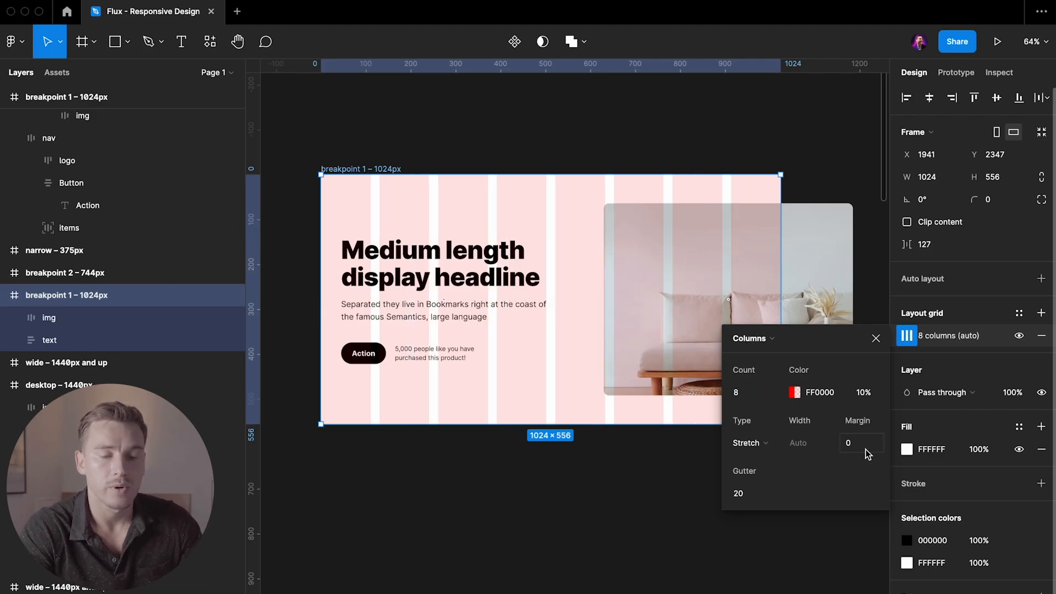
text(32)
key(Return)
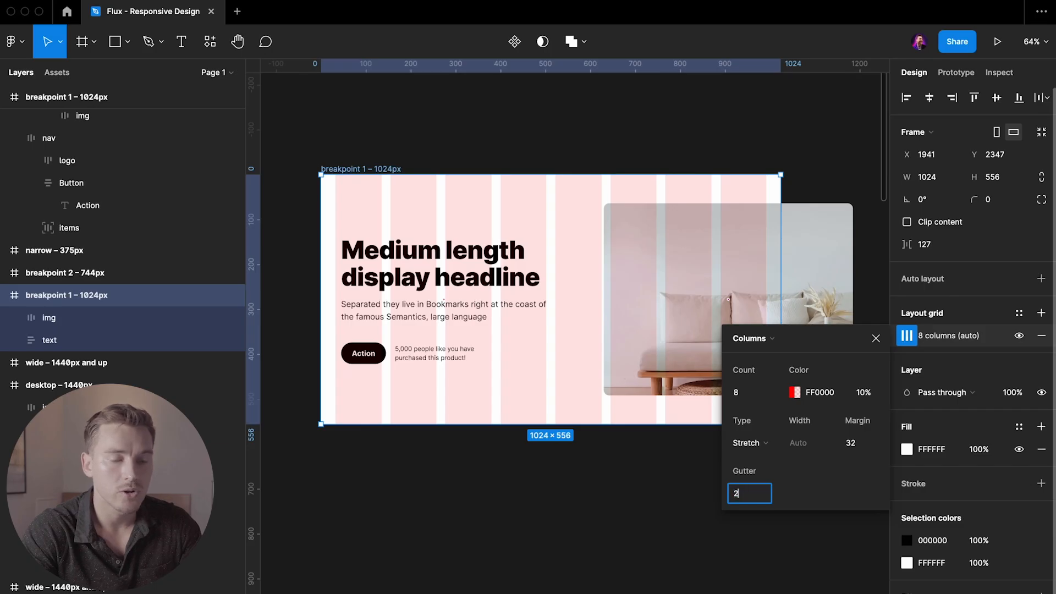
click(587, 271)
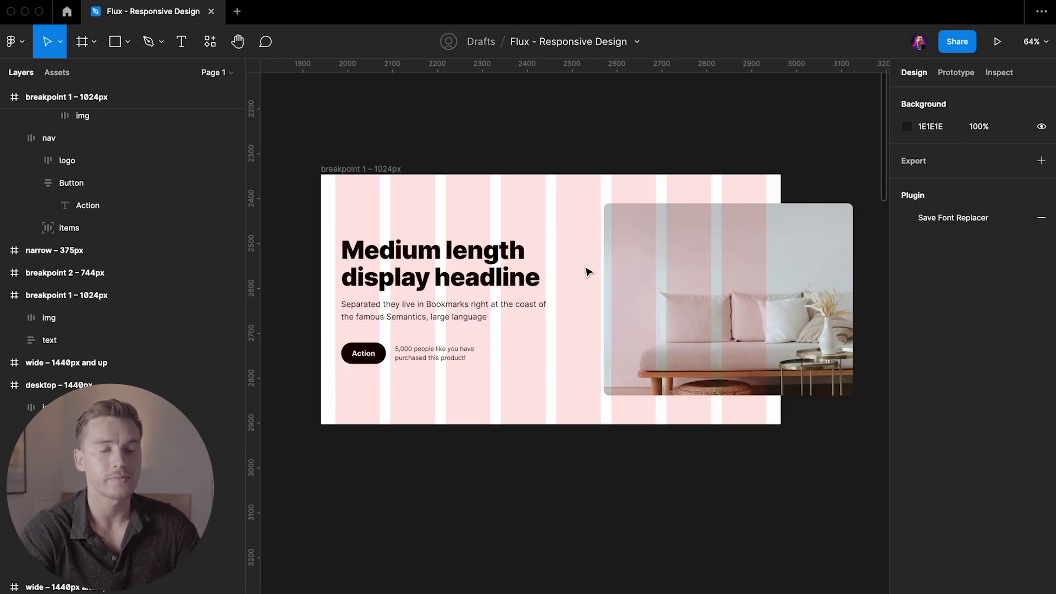
- Examine the finished breakpoint 1 layout further down the canvas, checking its centered content and the Headline frame's width
scroll(588, 271, down, 3)
scroll(586, 271, down, 10)
scroll(587, 275, up, 3)
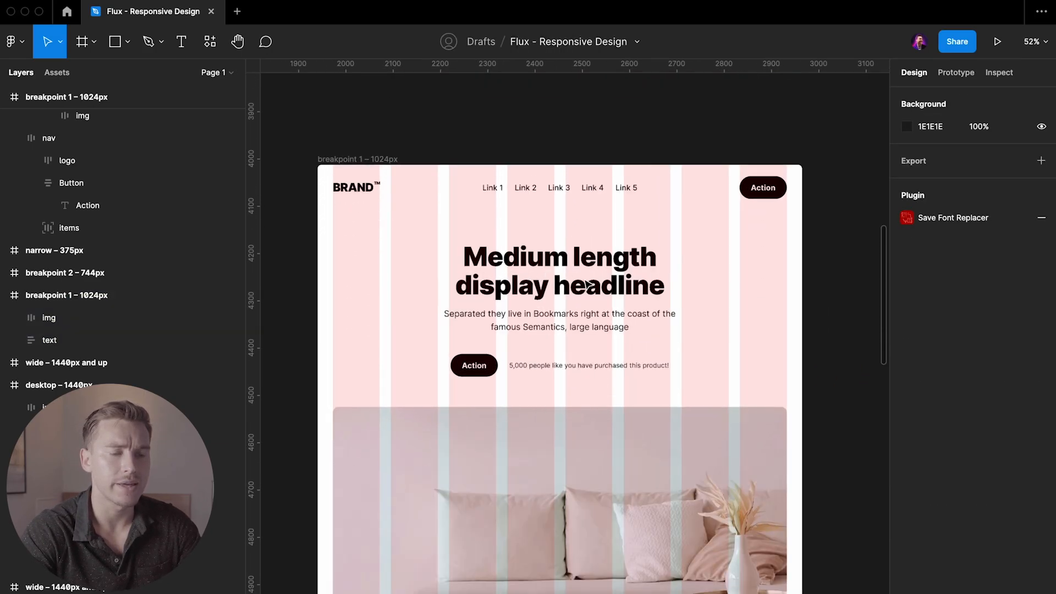
scroll(587, 284, up, 3)
click(580, 274)
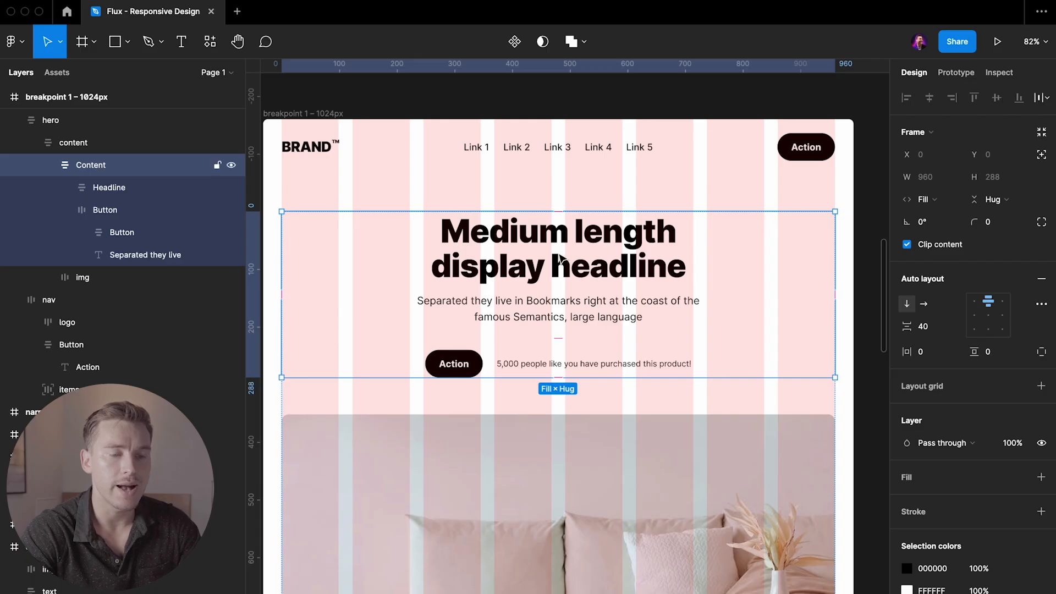
click(560, 258)
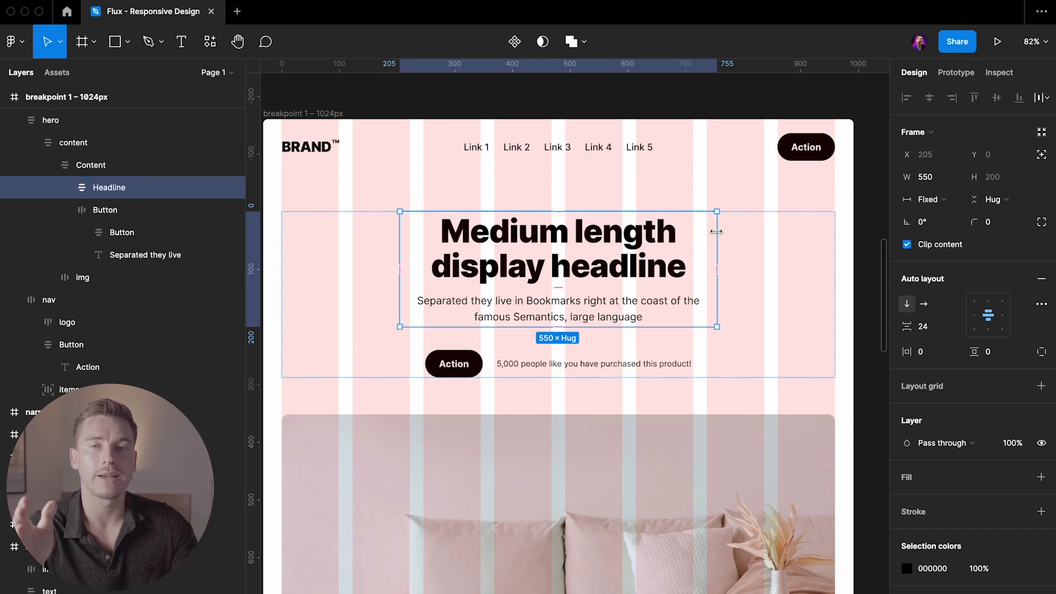
key(Escape)
scroll(716, 237, down, 2)
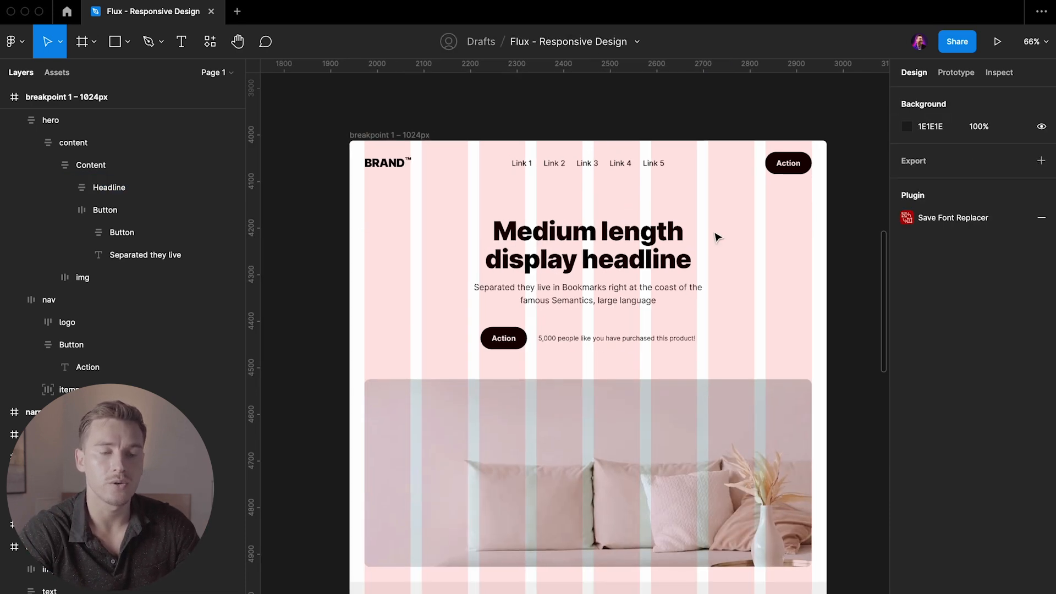
scroll(717, 237, up, 1)
scroll(716, 237, up, 2)
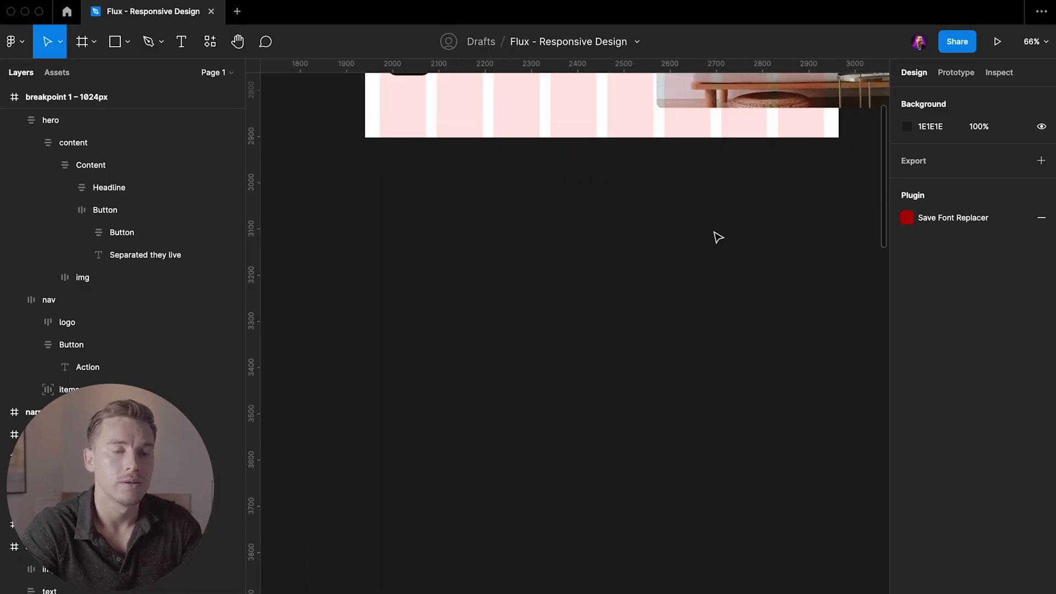
scroll(715, 236, up, 4)
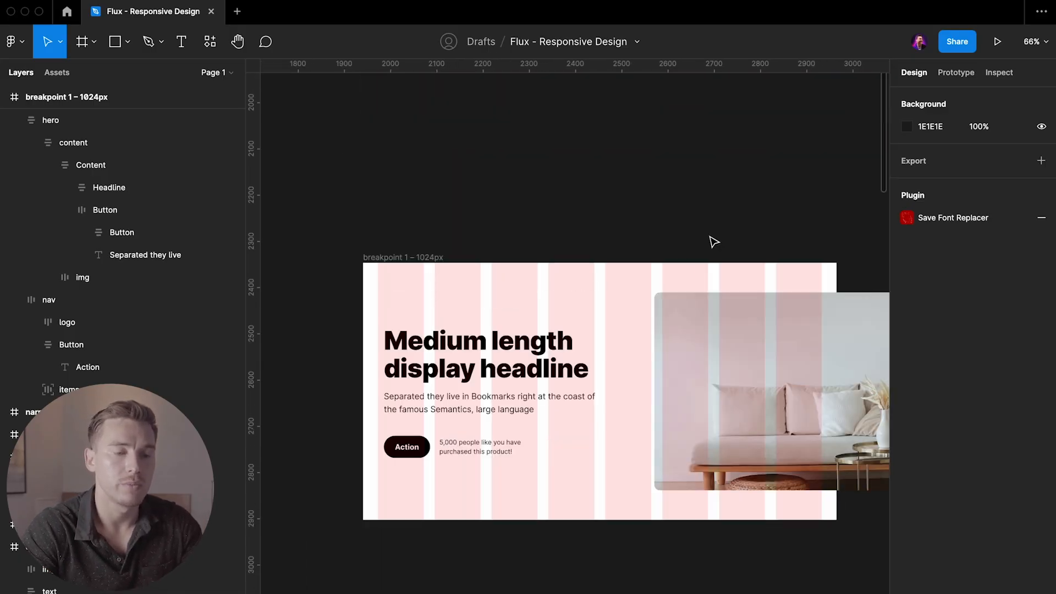
- Extend the breakpoint 1 – 1024px frame downward to a height of about 980 px
click(536, 347)
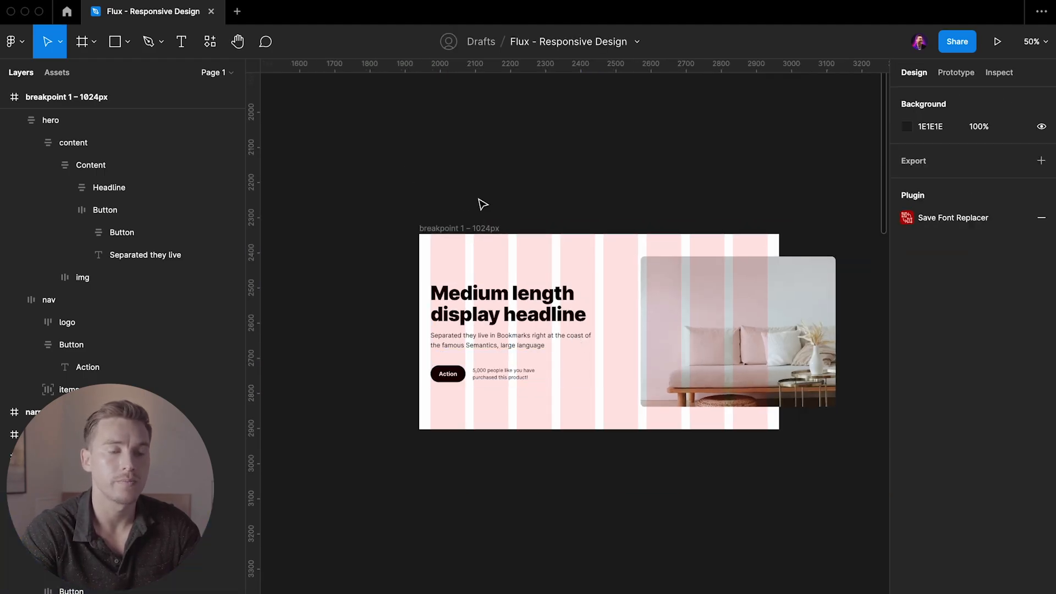
click(480, 223)
drag(580, 429, 582, 578)
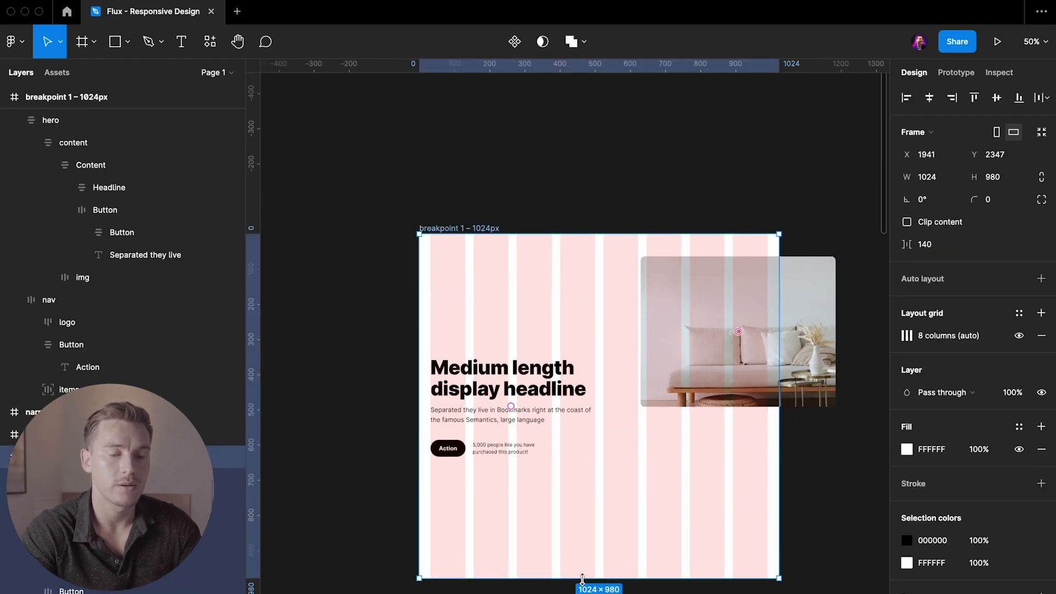
key(Escape)
- Stack the hero section by moving the text block to about X 288, Y 84 and the image below it
drag(536, 393, 536, 302)
drag(732, 308, 593, 450)
key(Escape)
drag(536, 301, 626, 299)
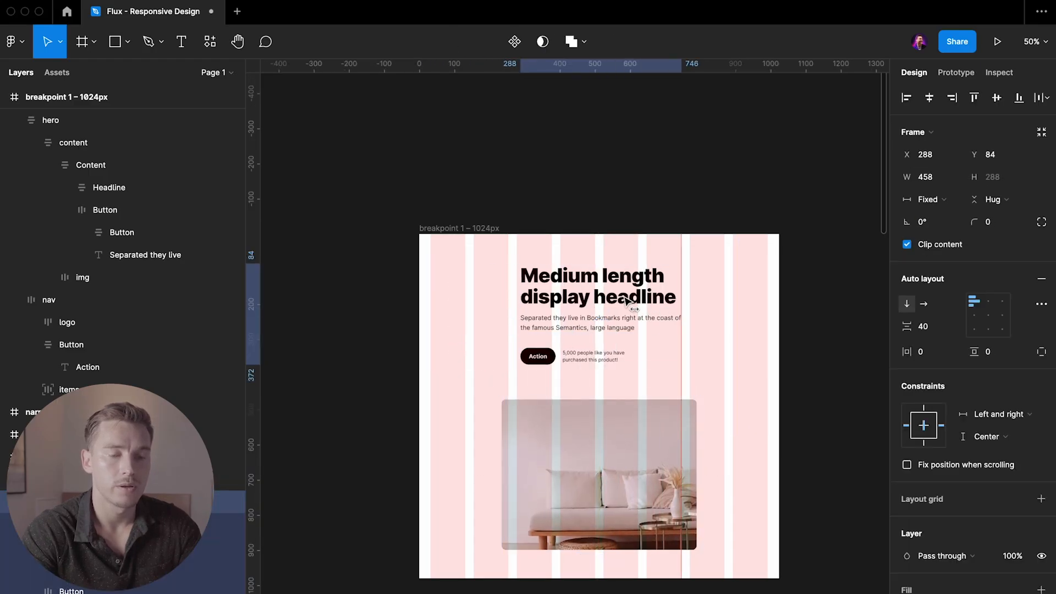
- Set the text block's width to 550 and center it horizontally in the frame
scroll(626, 300, up, 3)
click(929, 176)
text(5)
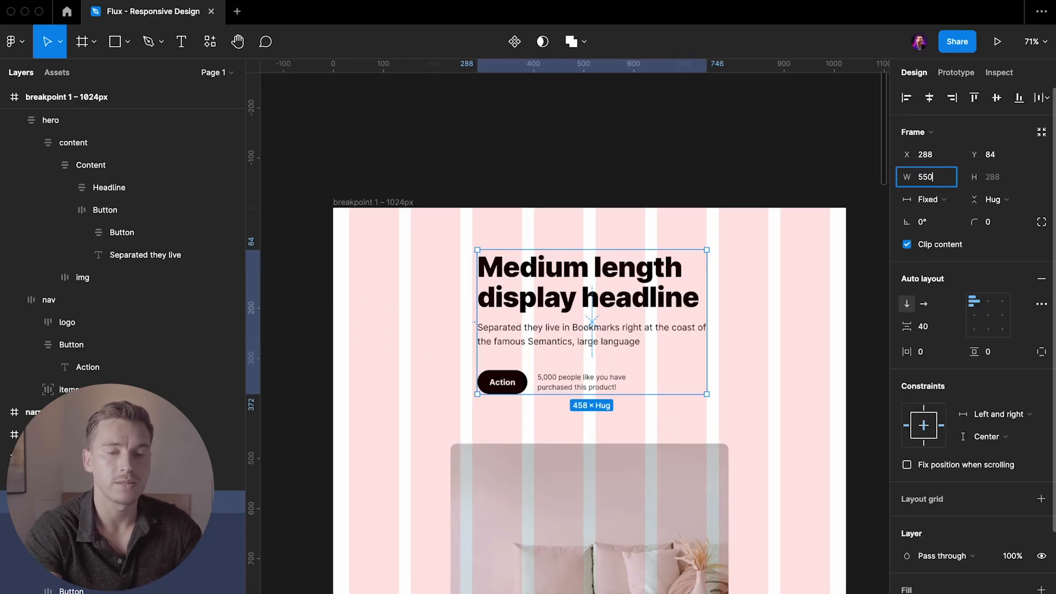
text(50)
key(Return)
drag(648, 293, 643, 291)
key(alt+h)
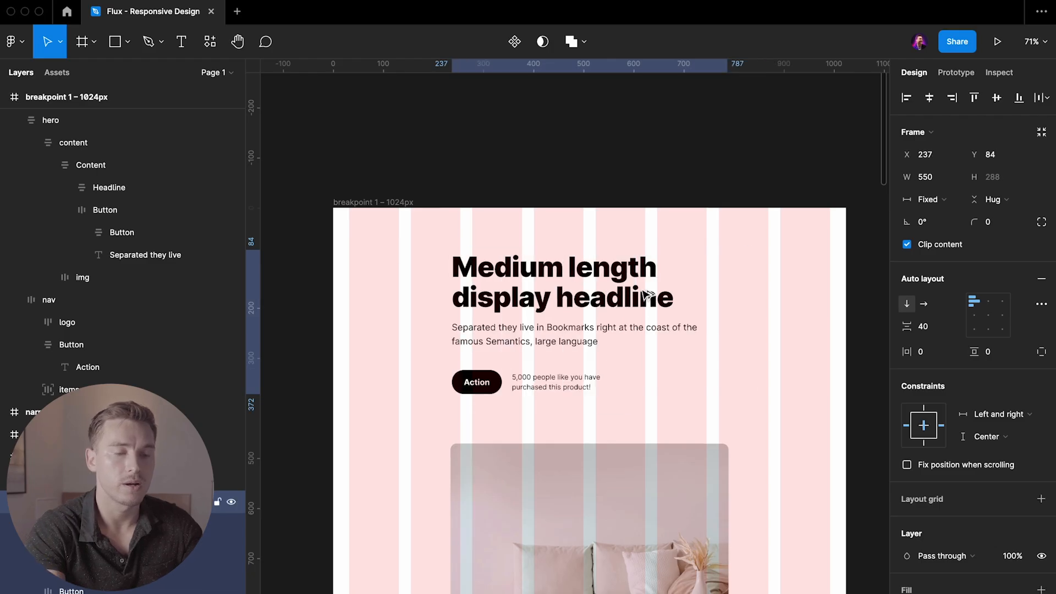
- Center-align the headline and the supporting paragraph text in the breakpoint 1 text block
super+click(642, 289)
shift+super+click(616, 333)
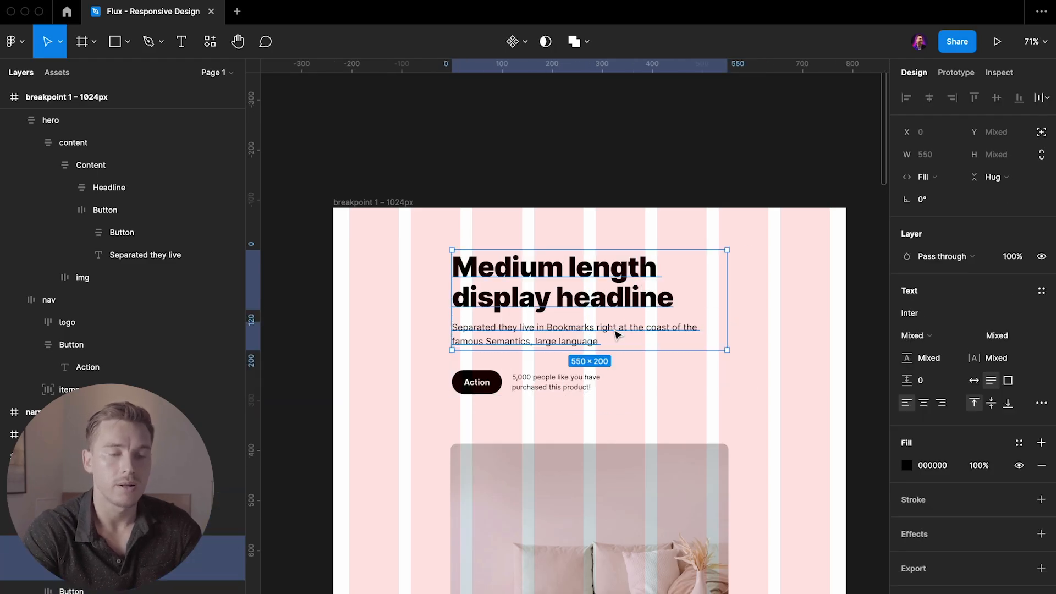
scroll(616, 333, down, 2)
click(923, 402)
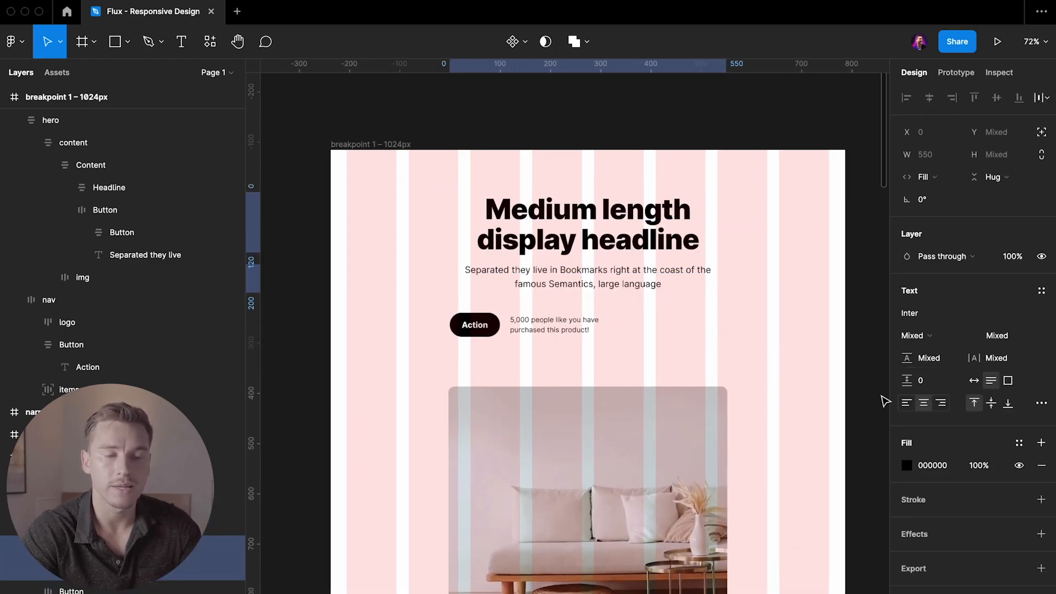
- Center the auto layout alignment of the row holding the Action button and the purchase note
click(599, 325)
click(588, 330)
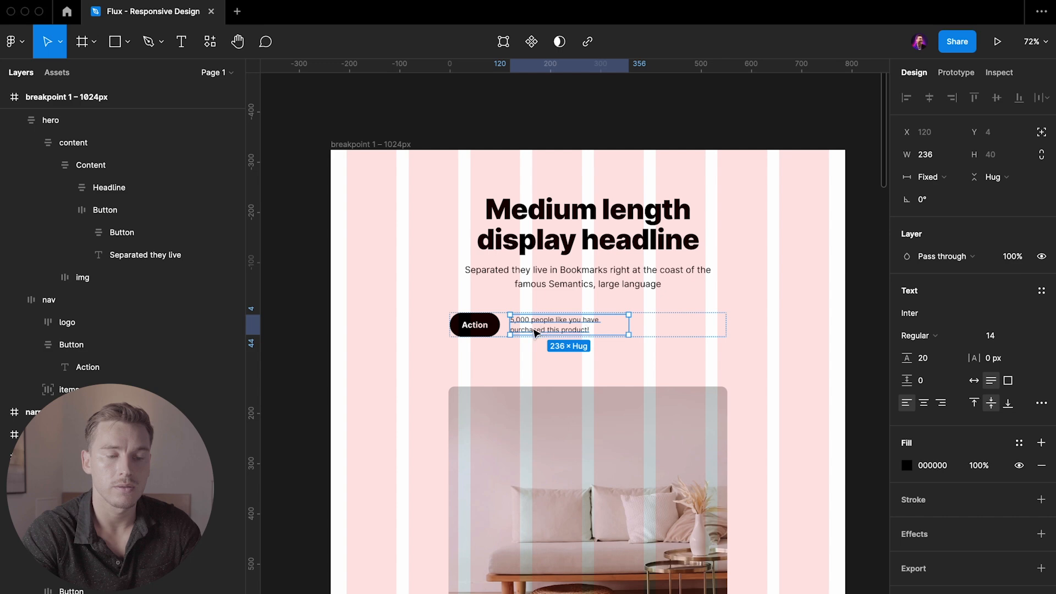
key(shift+Return)
click(988, 316)
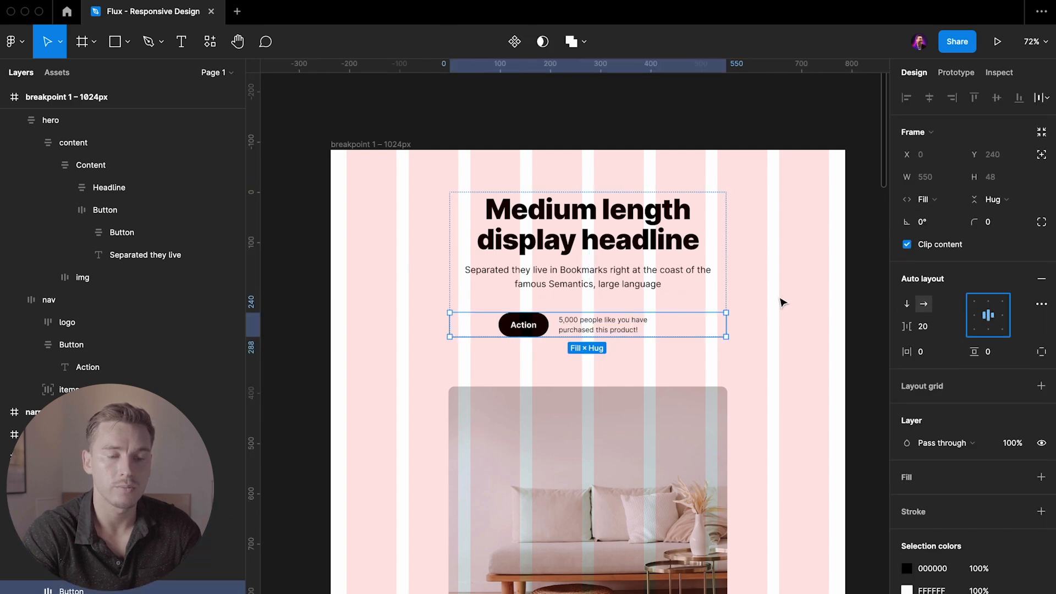
- Compare the purchase note beside the Action button with the finished layout and set its width to Hug contents
click(611, 332)
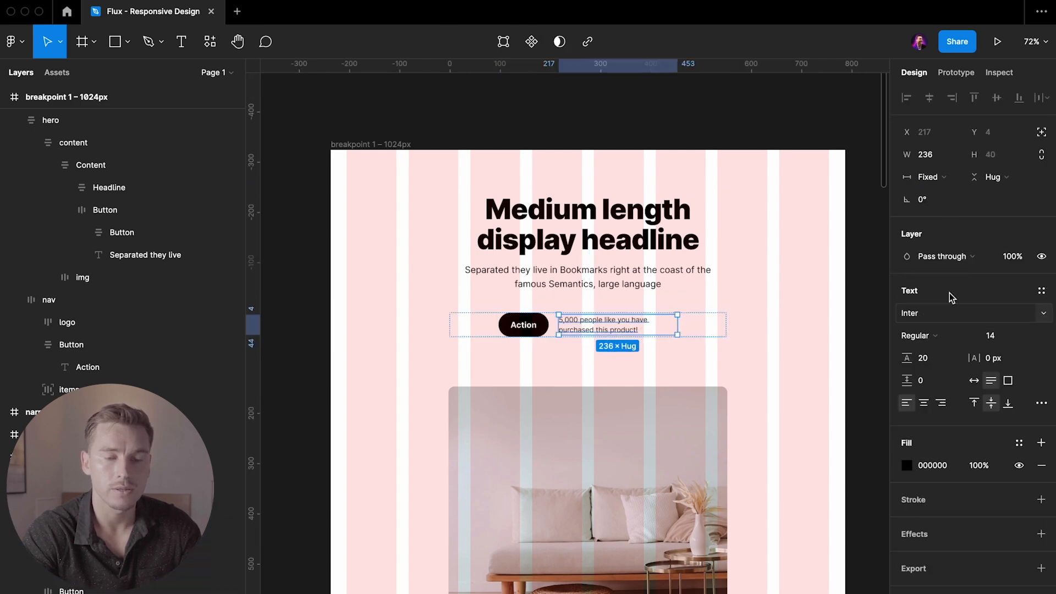
scroll(753, 457, down, 15)
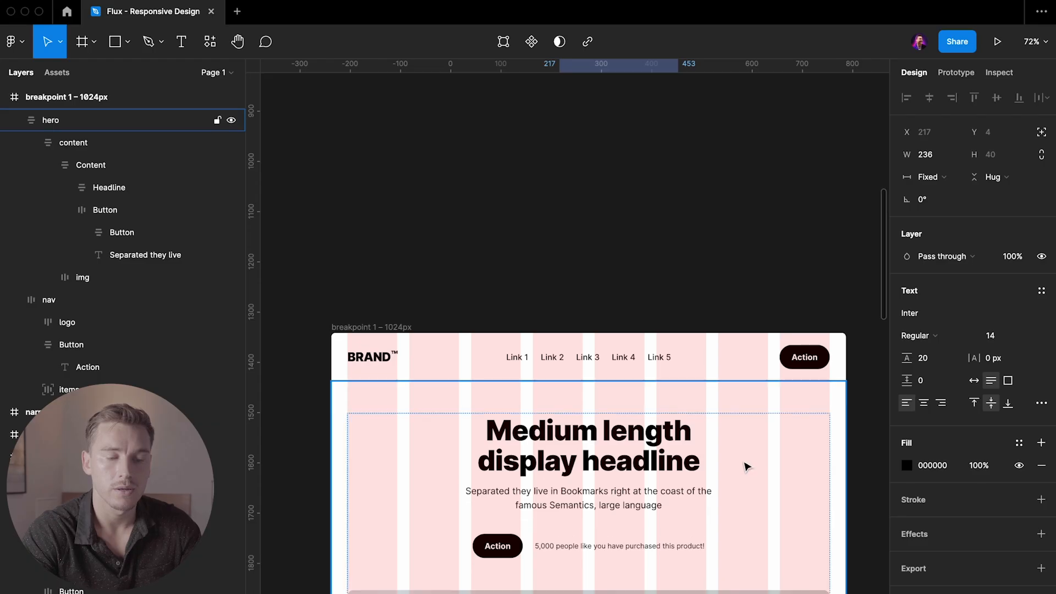
scroll(672, 546, up, 15)
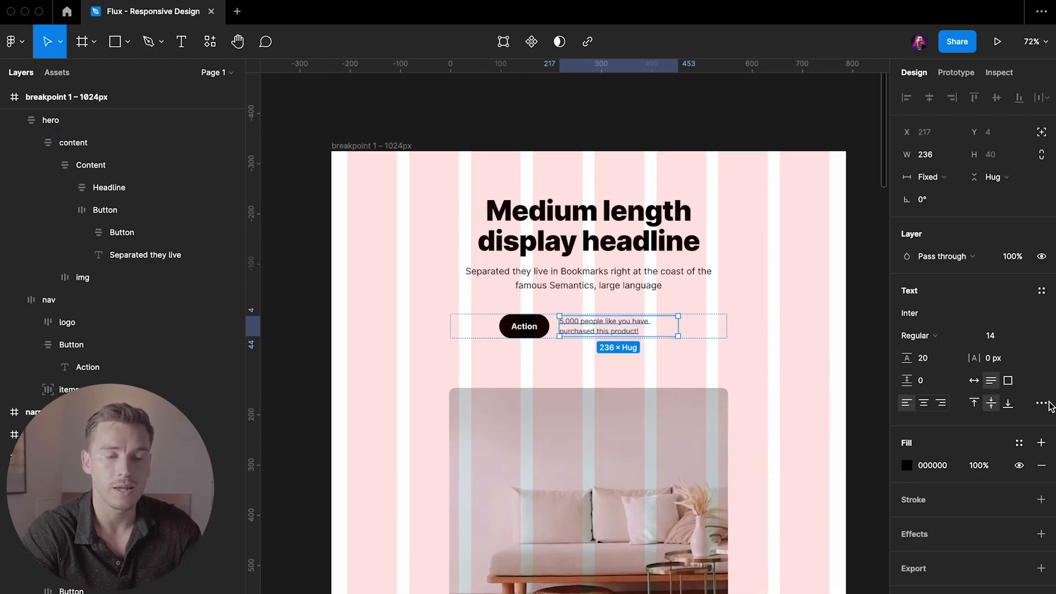
click(929, 176)
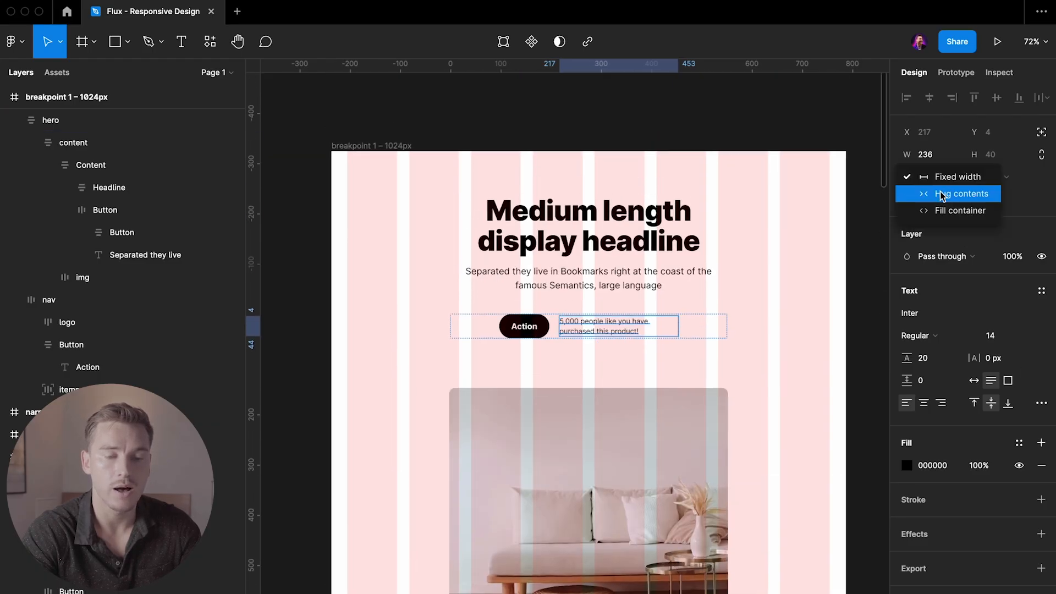
click(941, 194)
click(756, 269)
scroll(665, 306, down, 2)
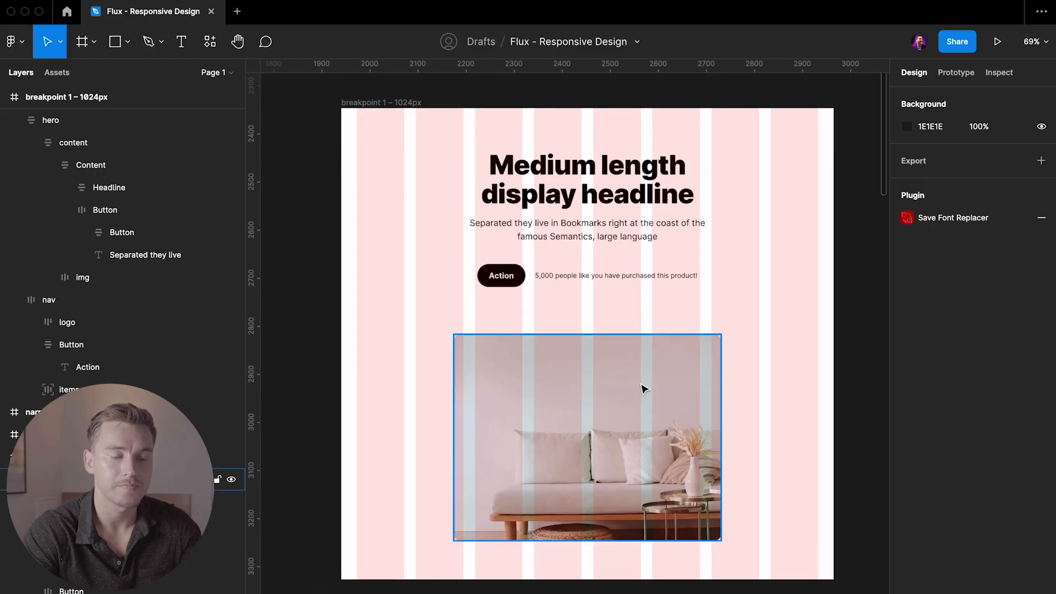
- Examine how the hero image spans the column grid in the finished breakpoint 1 layout
click(642, 379)
key(Escape)
scroll(641, 374, down, 12)
scroll(641, 373, up, 3)
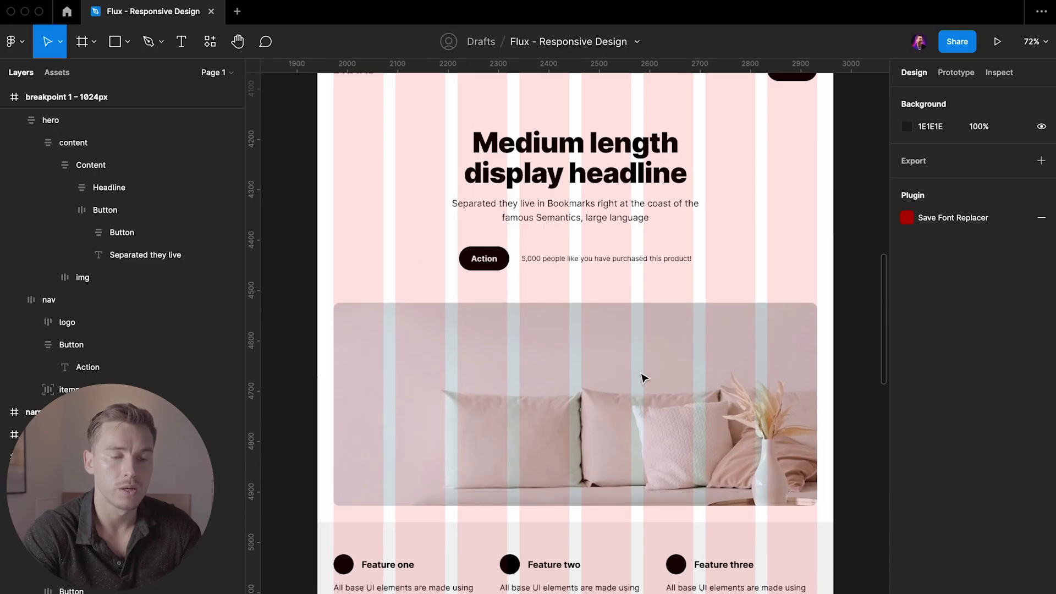
click(644, 382)
key(Escape)
scroll(651, 390, down, 4)
scroll(651, 391, up, 2)
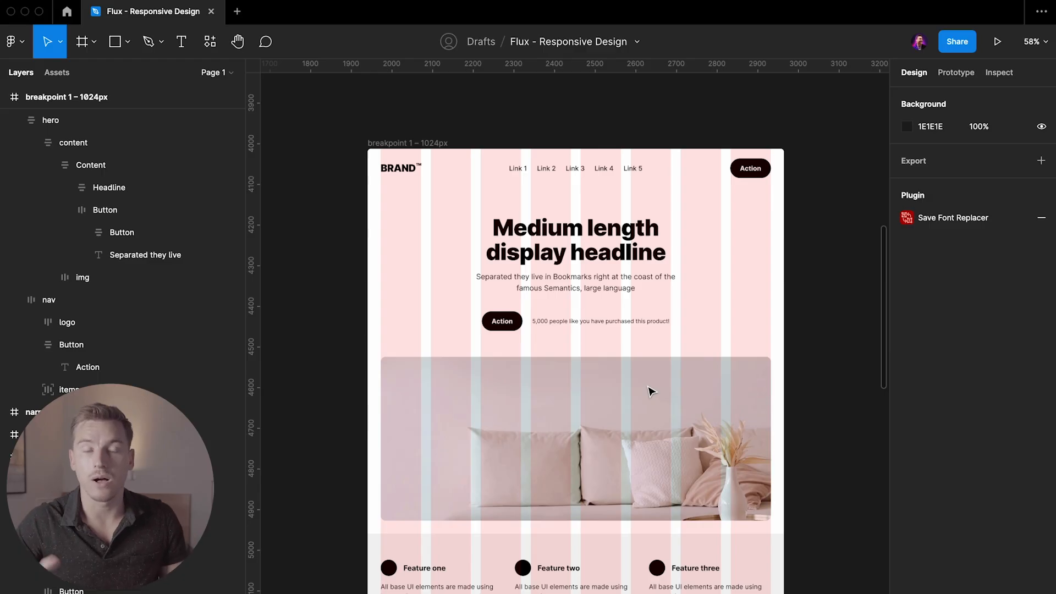
scroll(650, 391, up, 10)
scroll(651, 390, down, 3)
- Widen the hero image evenly from its center to 960 px so it spans all eight grid columns
click(651, 390)
scroll(651, 390, up, 3)
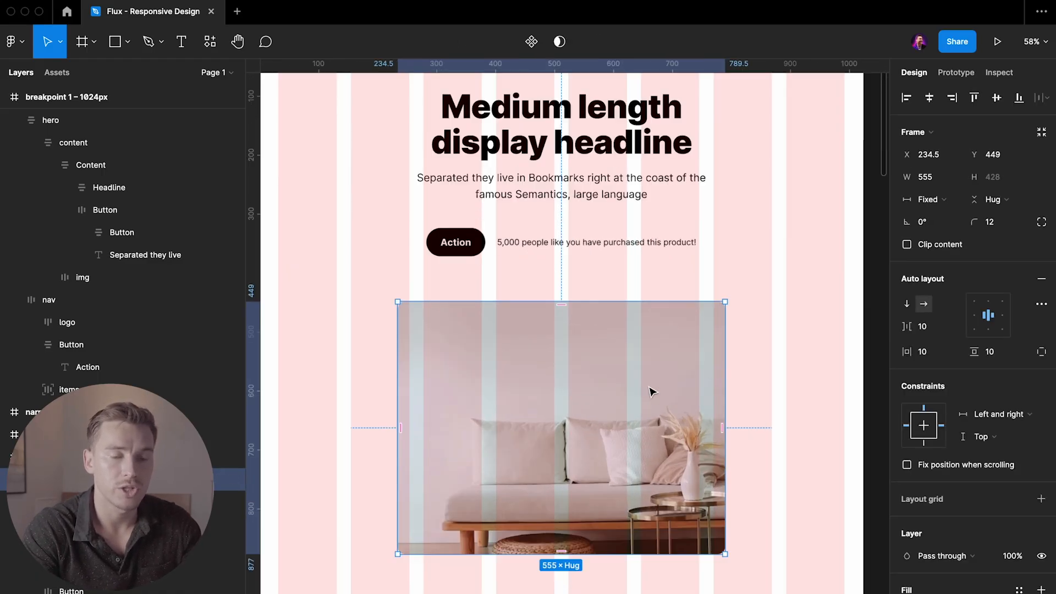
scroll(718, 359, down, 3)
drag(718, 356, 797, 356)
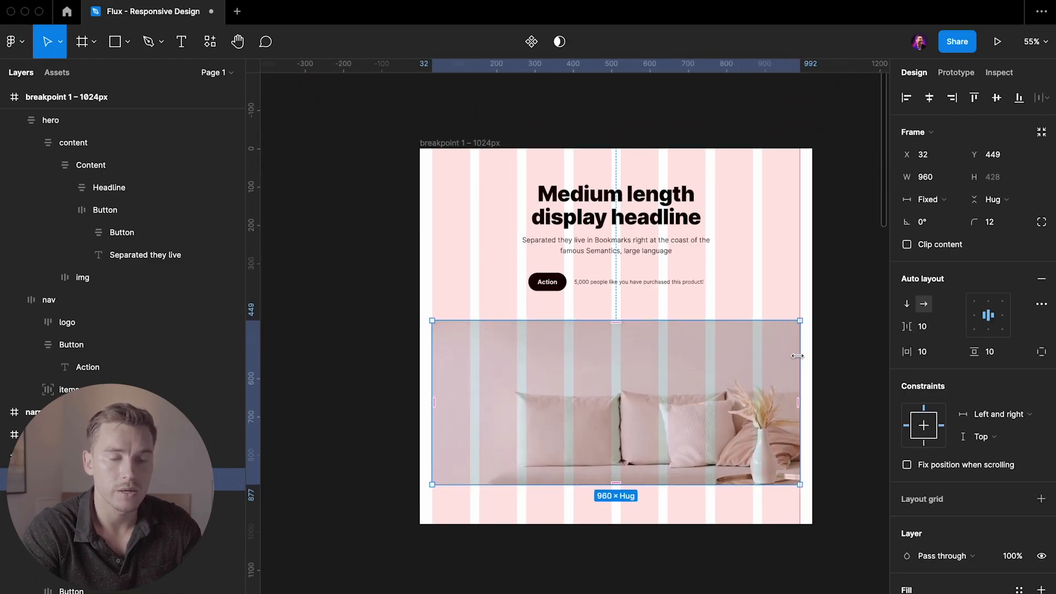
scroll(740, 413, up, 3)
- Change the hero image's vertical sizing to Fixed height and set its height to 450
click(994, 199)
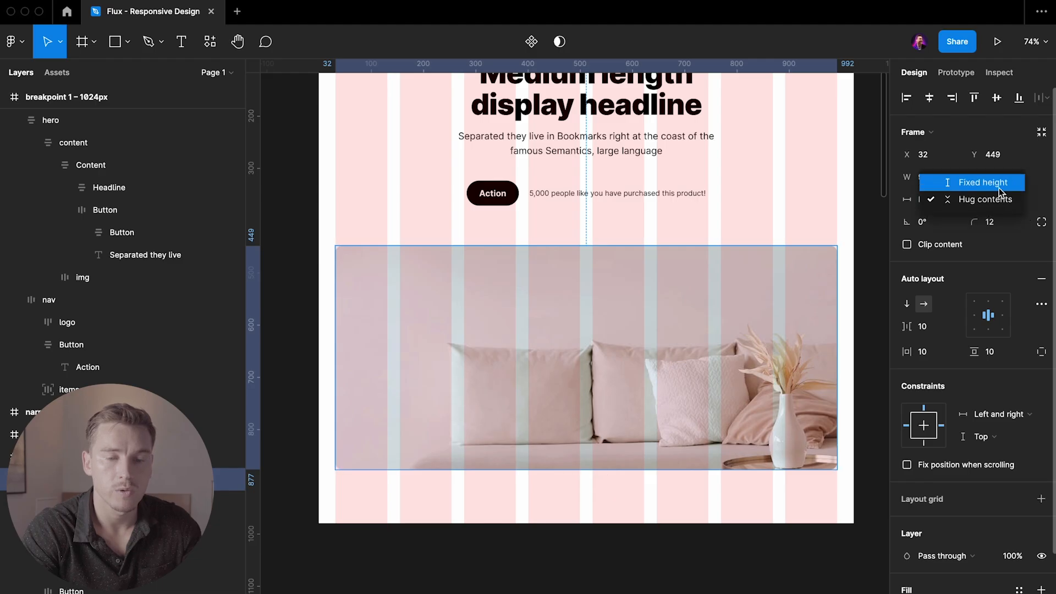
click(999, 183)
click(1001, 180)
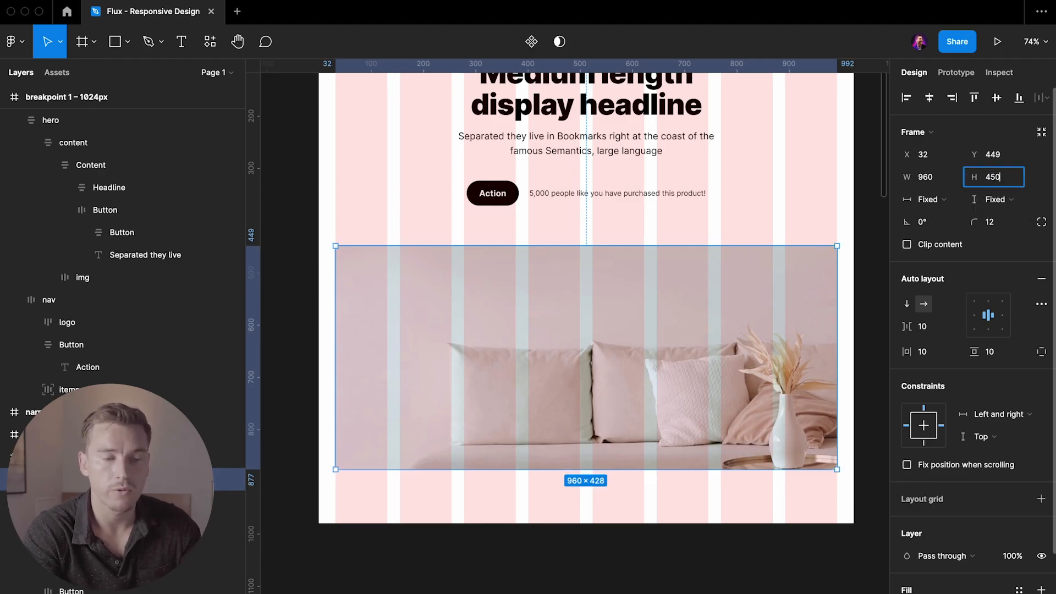
key(Return)
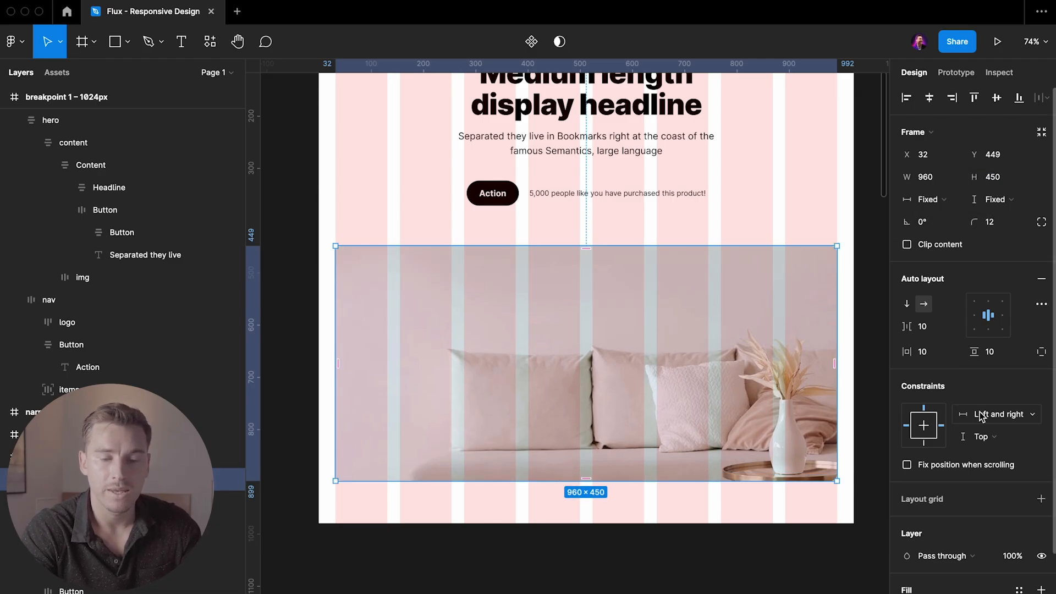
- Set the horizontal constraint of the hero text block in breakpoint 1 to Center
scroll(804, 338, down, 3)
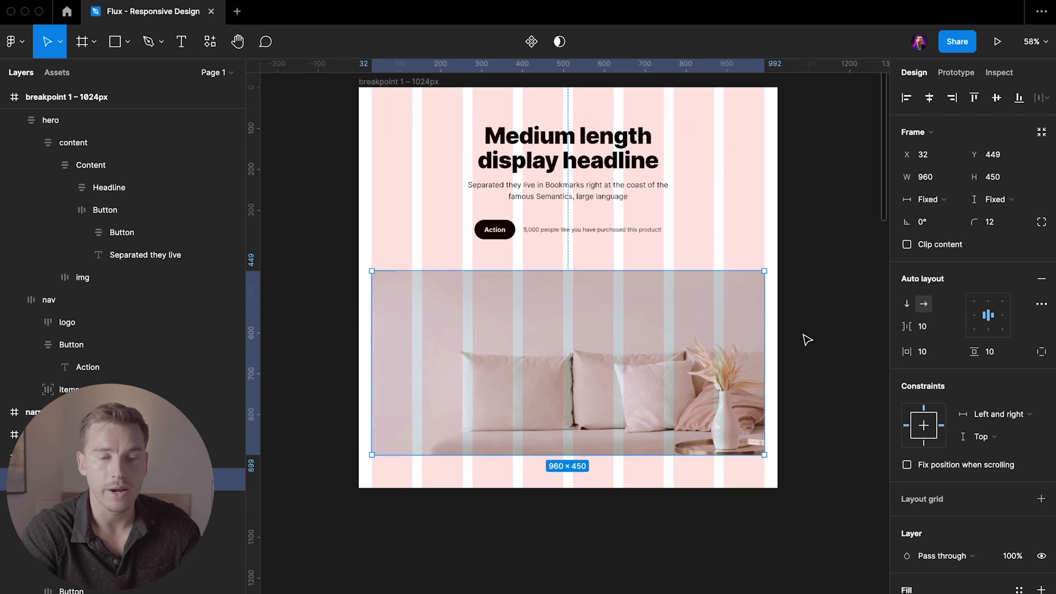
click(616, 164)
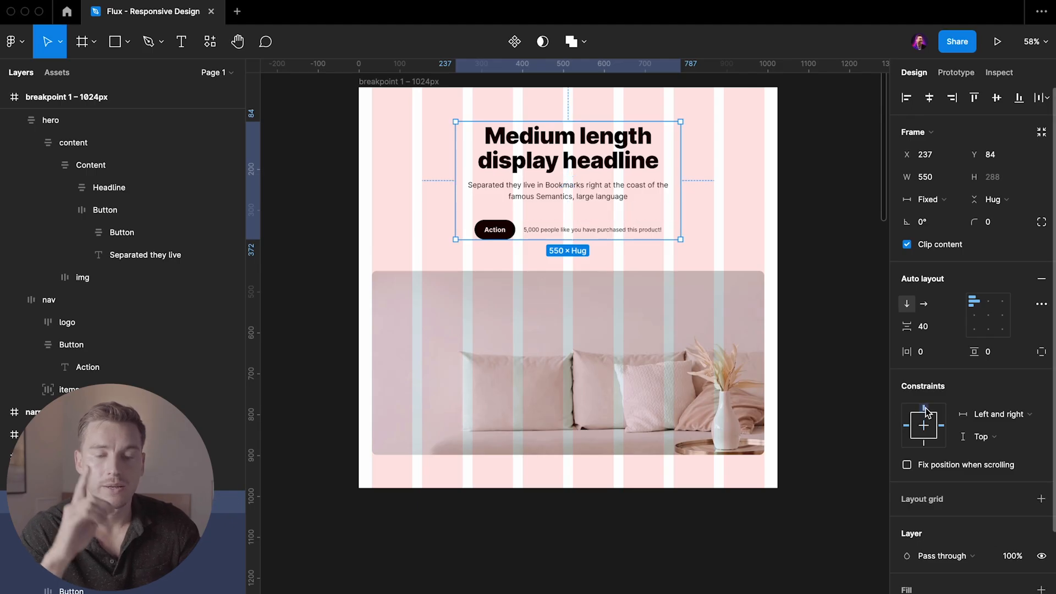
click(995, 424)
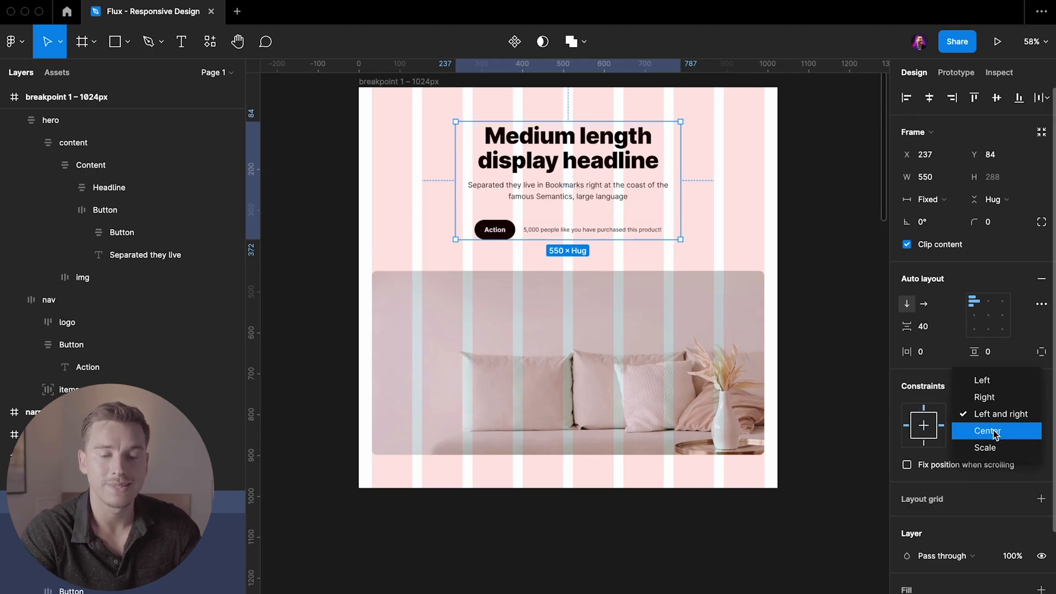
click(987, 430)
click(781, 337)
- Nudge the hero image up until it sits 72 px below the text block
click(720, 323)
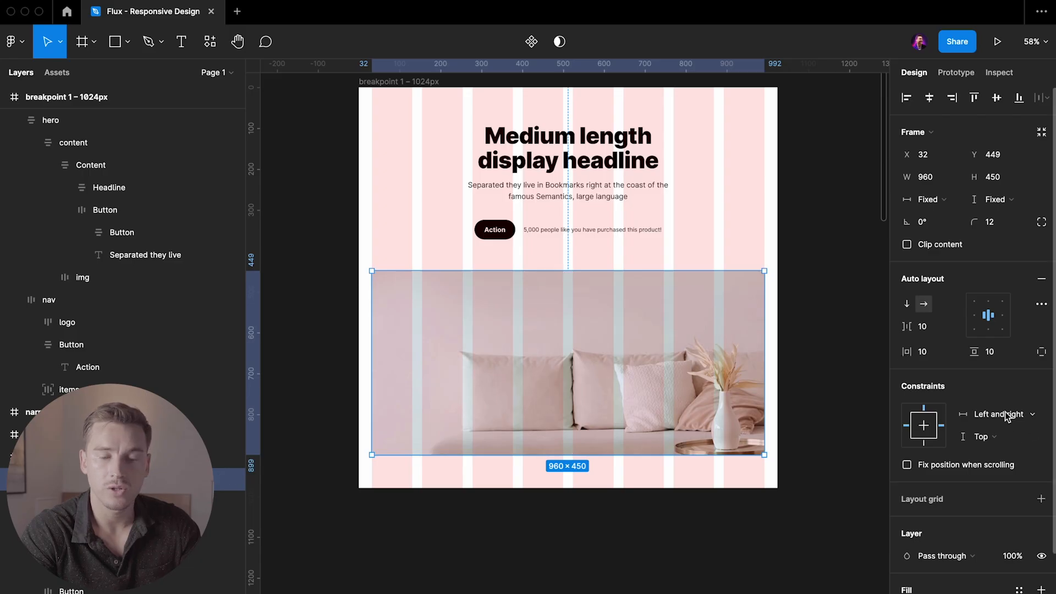
key(alt)
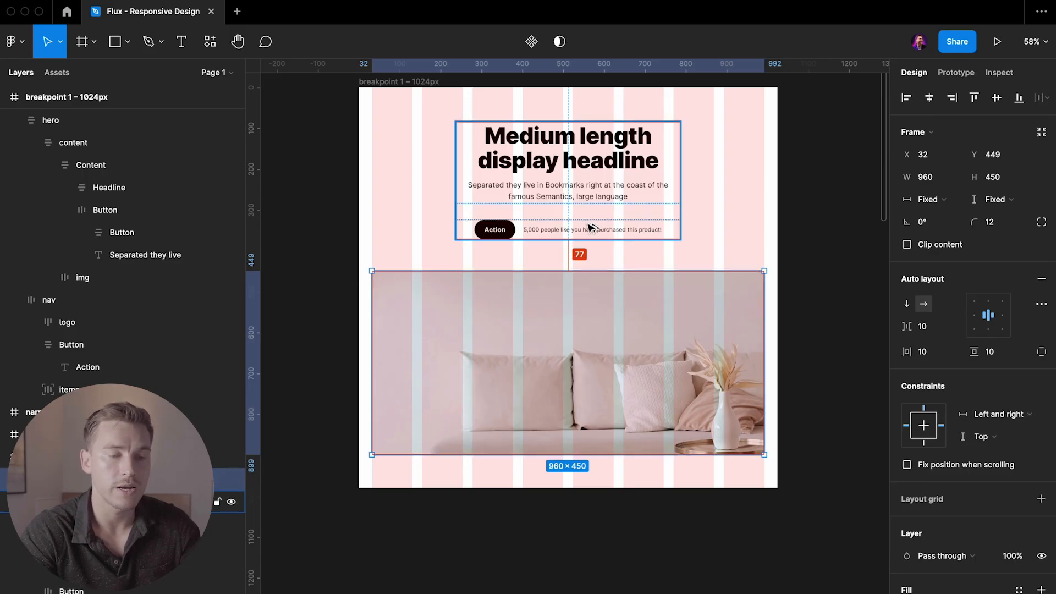
key(Up)
key(Up)
key(Up)
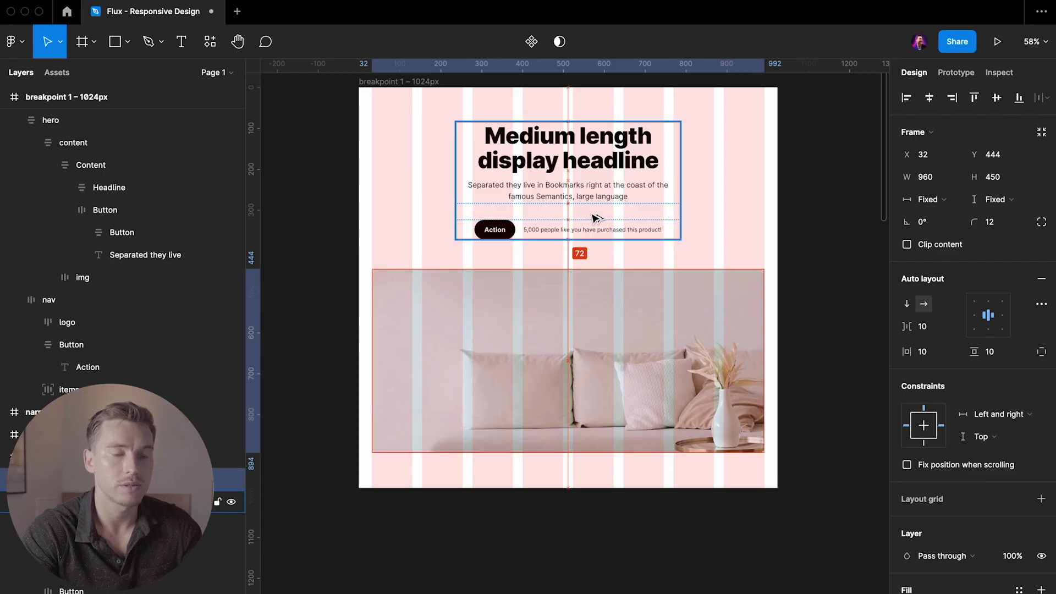
key(Escape)
- Shorten the breakpoint 1 – 1024px frame from its lower edge to a height of 926
scroll(486, 176, up, 3)
click(432, 158)
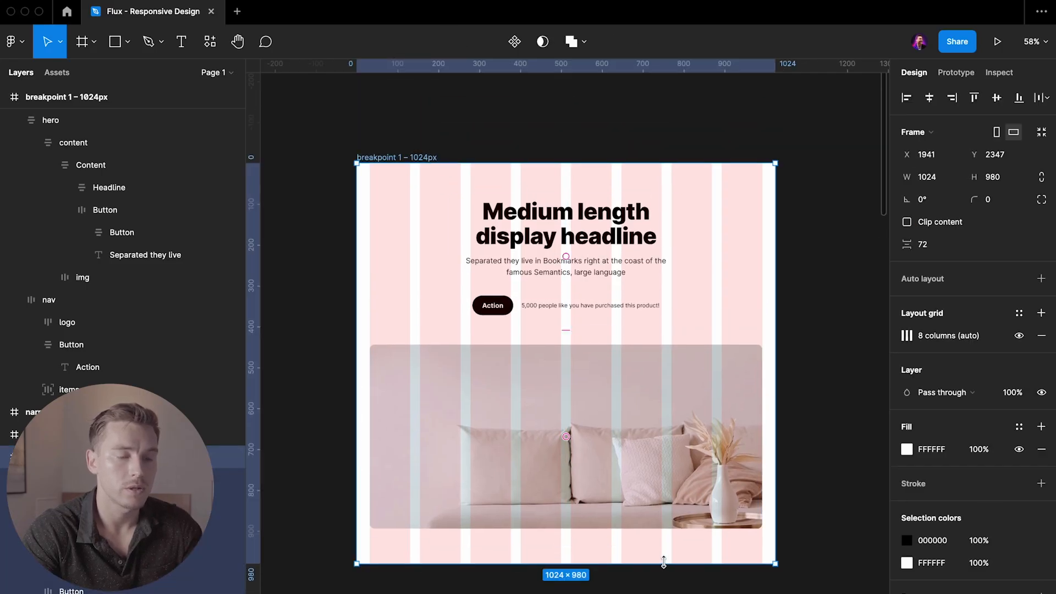
drag(664, 562, 664, 544)
key(Escape)
- Try narrowing the breakpoint 1 frame to check how its contents respond, and undo the resize
scroll(664, 543, down, 3)
click(518, 312)
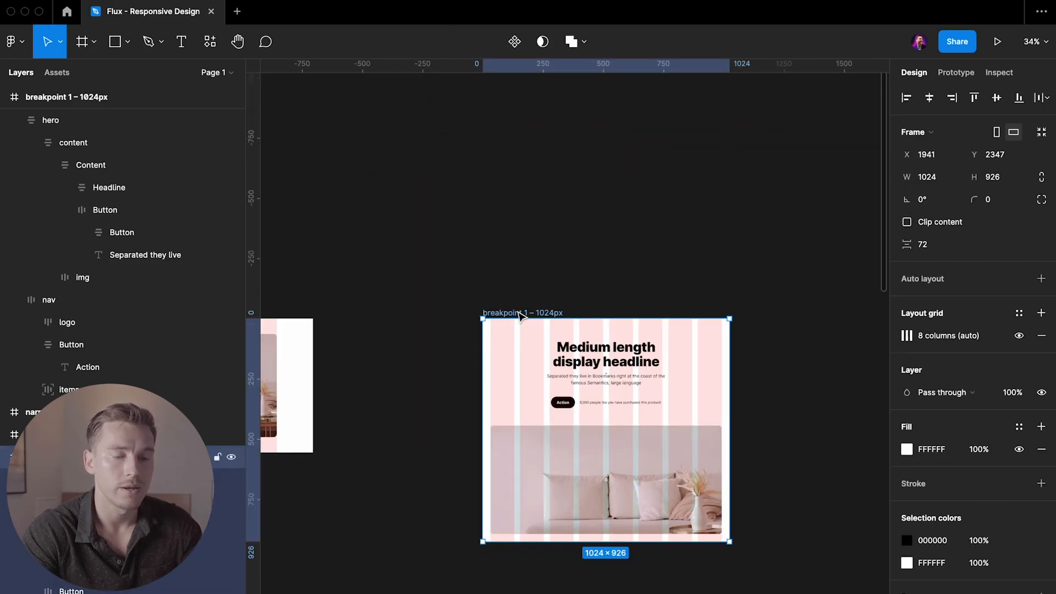
scroll(731, 332, up, 3)
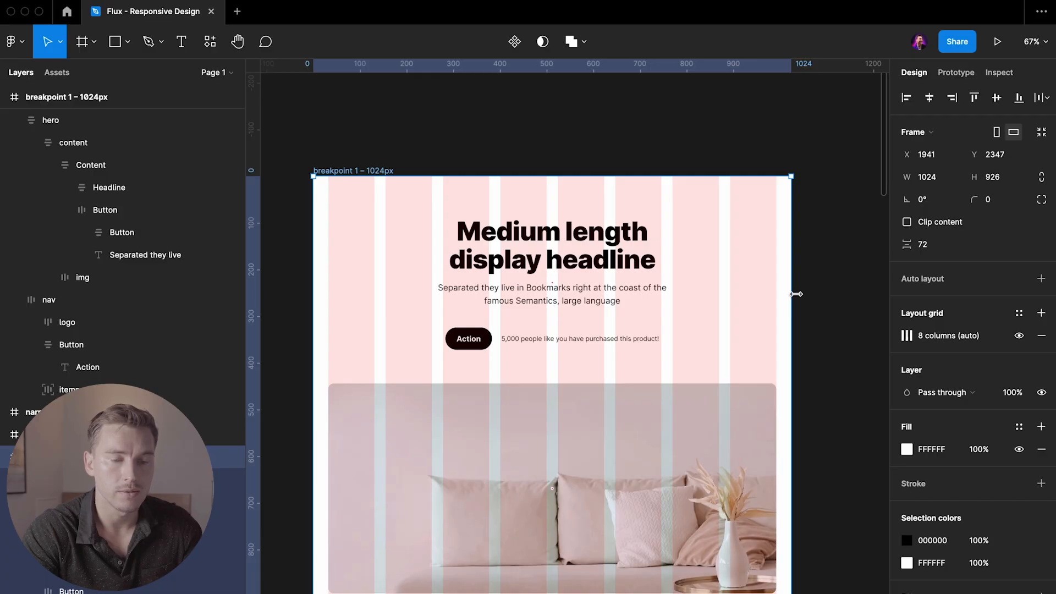
drag(797, 295, 751, 284)
key(super+z)
key(Escape)
scroll(751, 285, down, 3)
scroll(749, 284, right, 2)
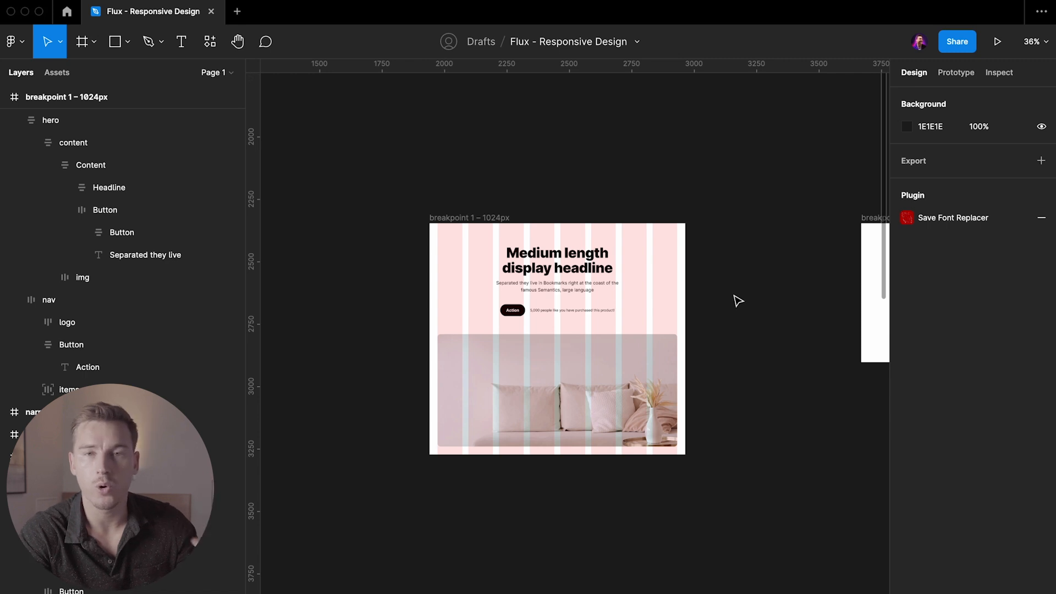
- Copy the hero text block and image together from breakpoint 1 into the breakpoint 2 – 744px frame
scroll(738, 300, down, 2)
scroll(738, 301, right, 4)
click(363, 282)
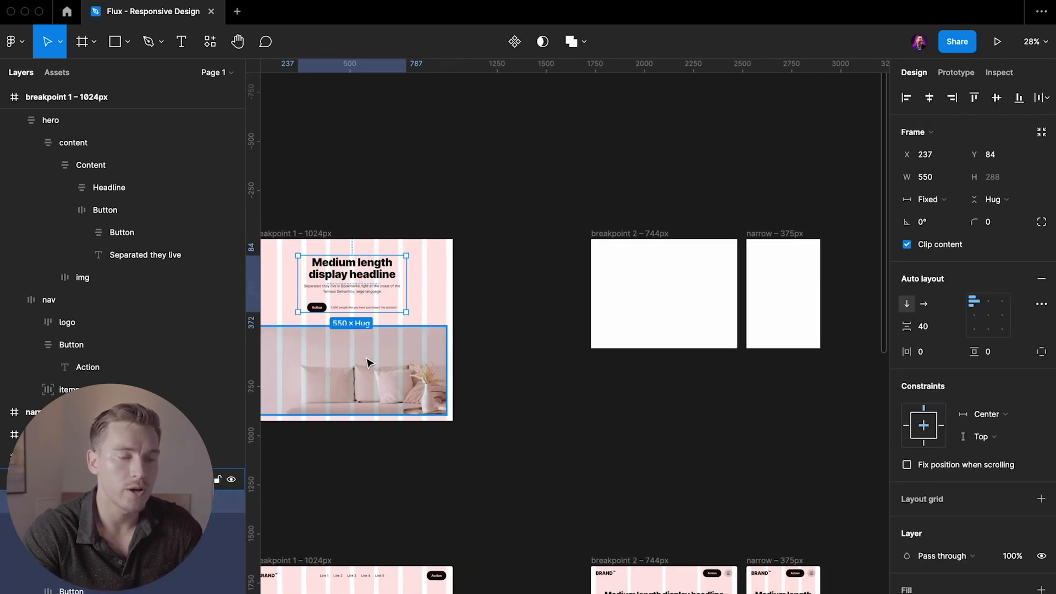
shift+click(332, 344)
drag(332, 344, 648, 323)
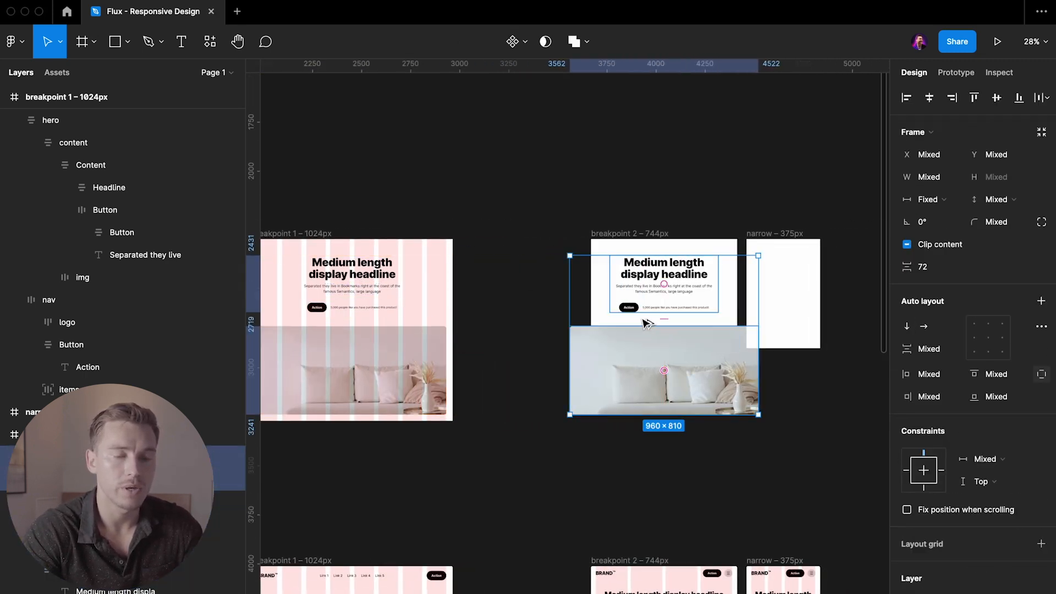
scroll(676, 300, up, 4)
- Enable Clip content on the breakpoint 2 – 744px frame and extend its height to 974
click(582, 174)
scroll(821, 197, up, 1)
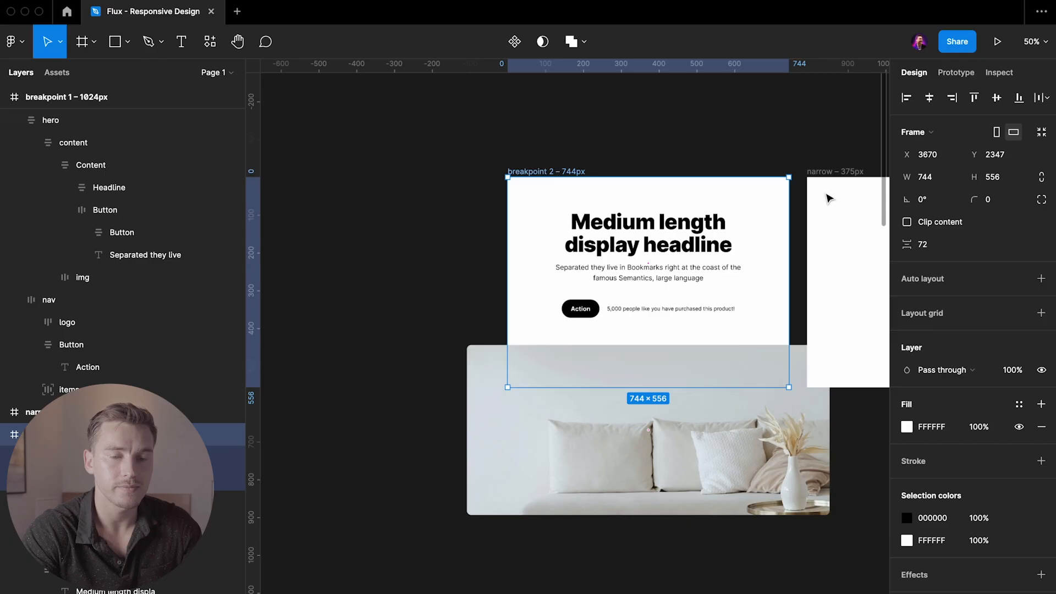
click(907, 223)
scroll(693, 272, right, 2)
click(460, 177)
click(487, 173)
scroll(486, 175, down, 1)
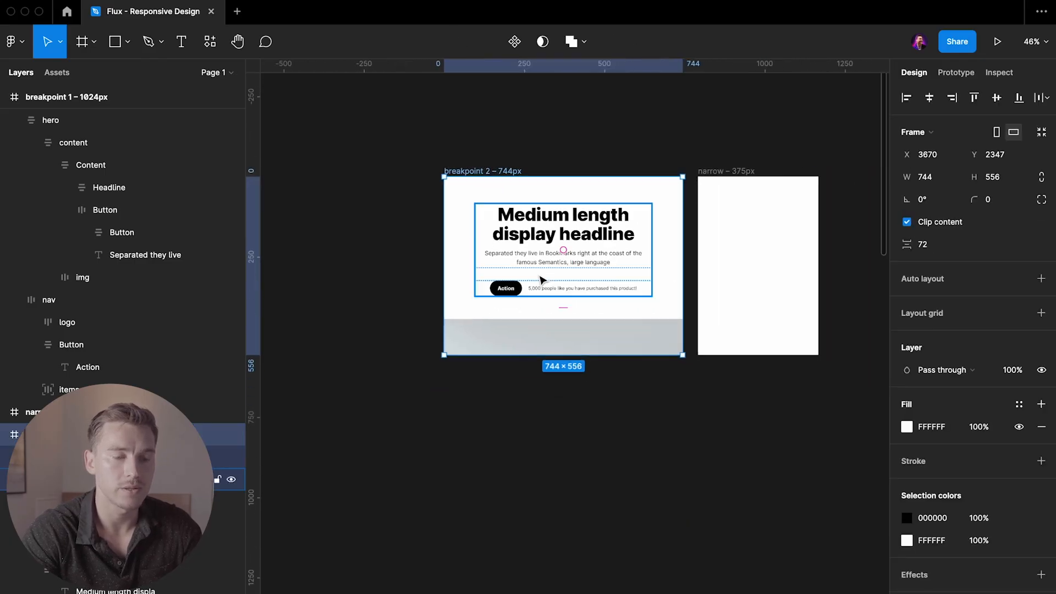
drag(562, 365, 573, 488)
key(Escape)
- Examine the text block and image sizing in the finished breakpoint 2 – 744px hero layout
scroll(574, 493, down, 2)
scroll(575, 494, down, 5)
scroll(588, 469, up, 5)
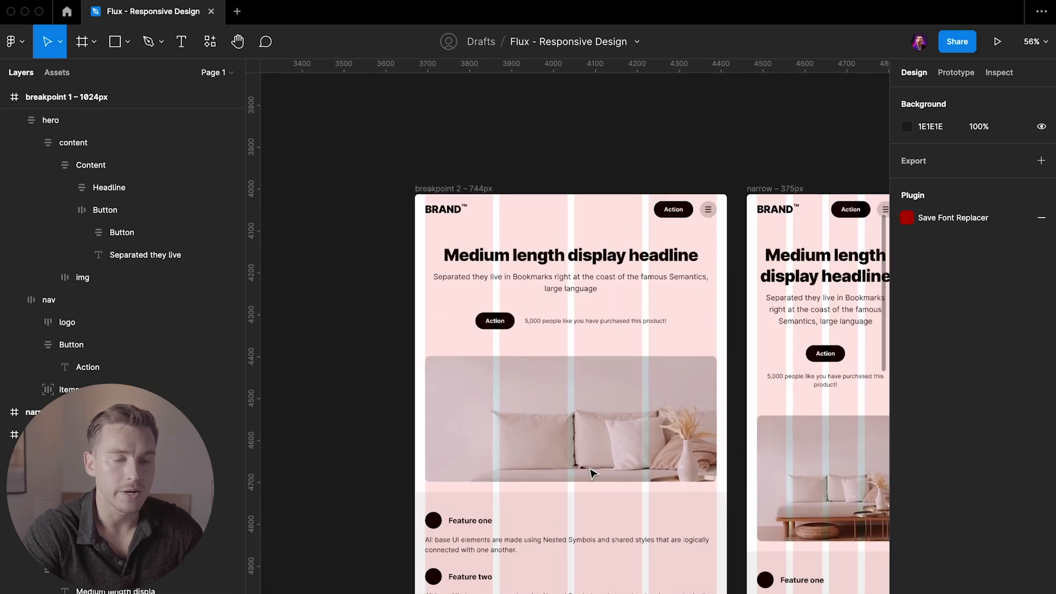
click(549, 257)
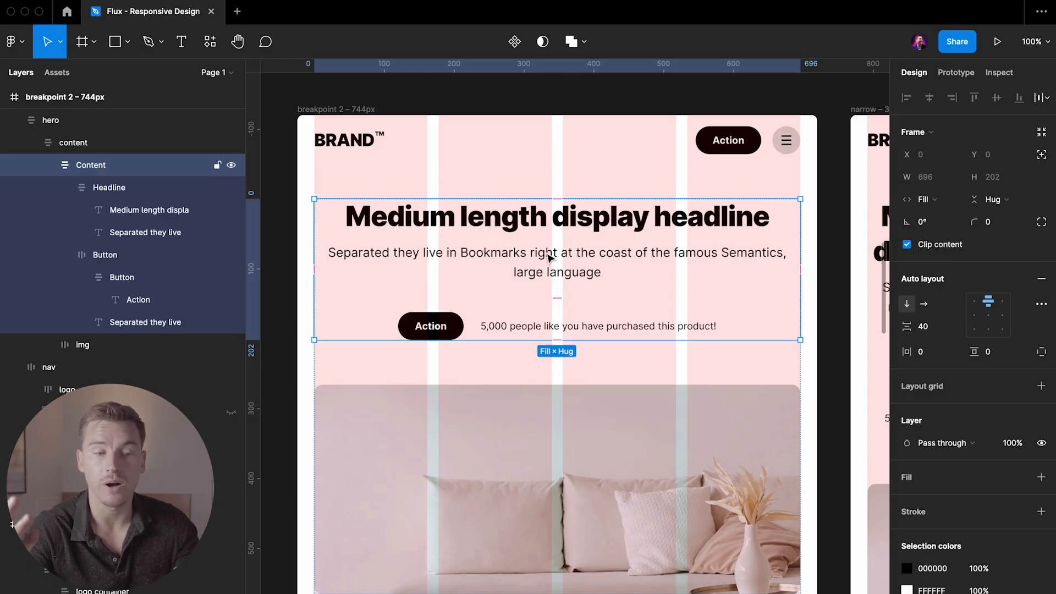
key(Escape)
scroll(548, 256, down, 3)
double_click(548, 366)
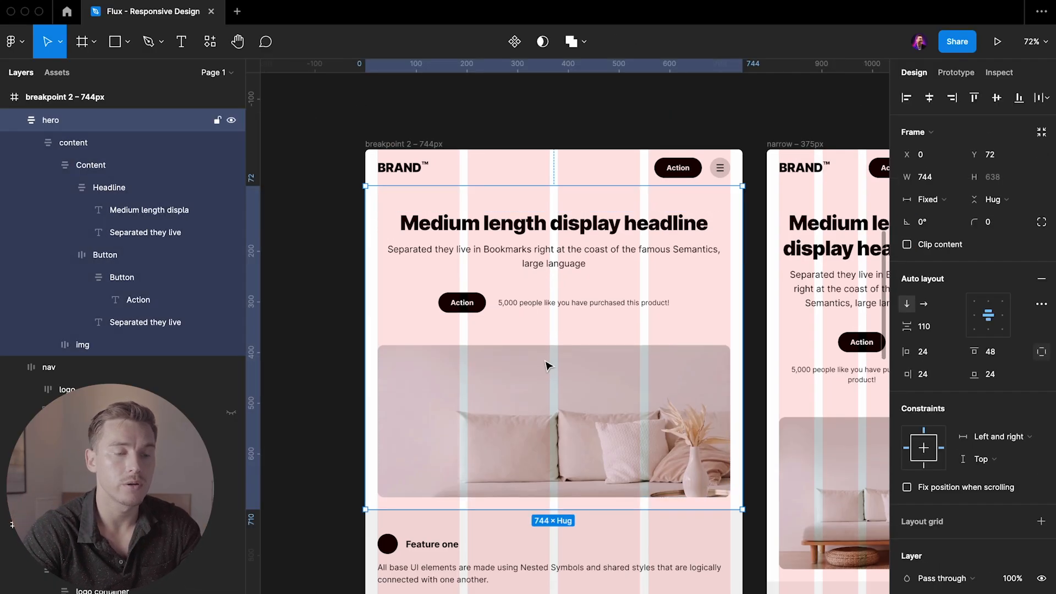
double_click(548, 366)
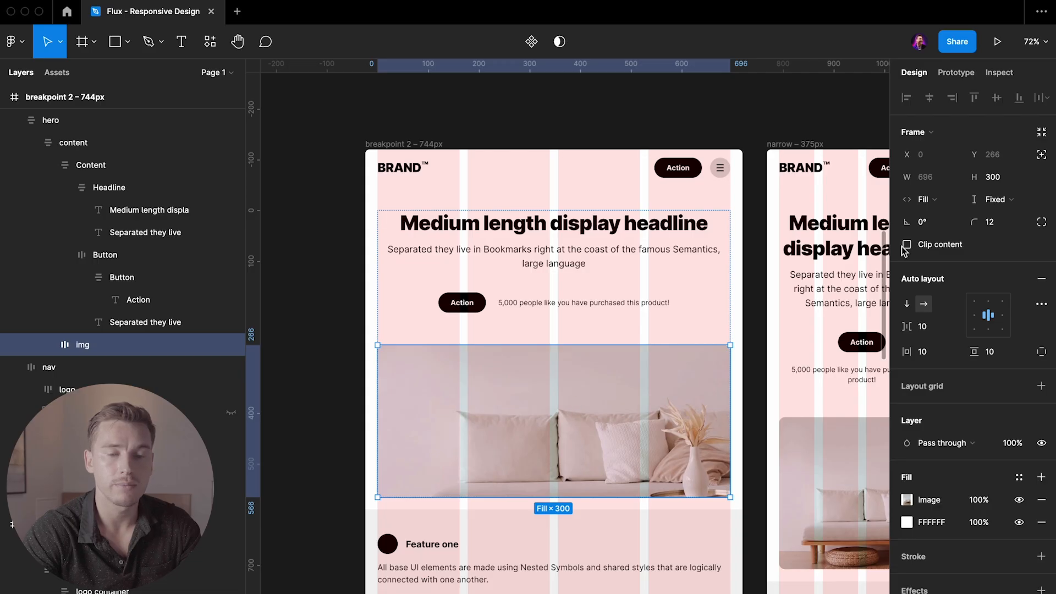
click(532, 297)
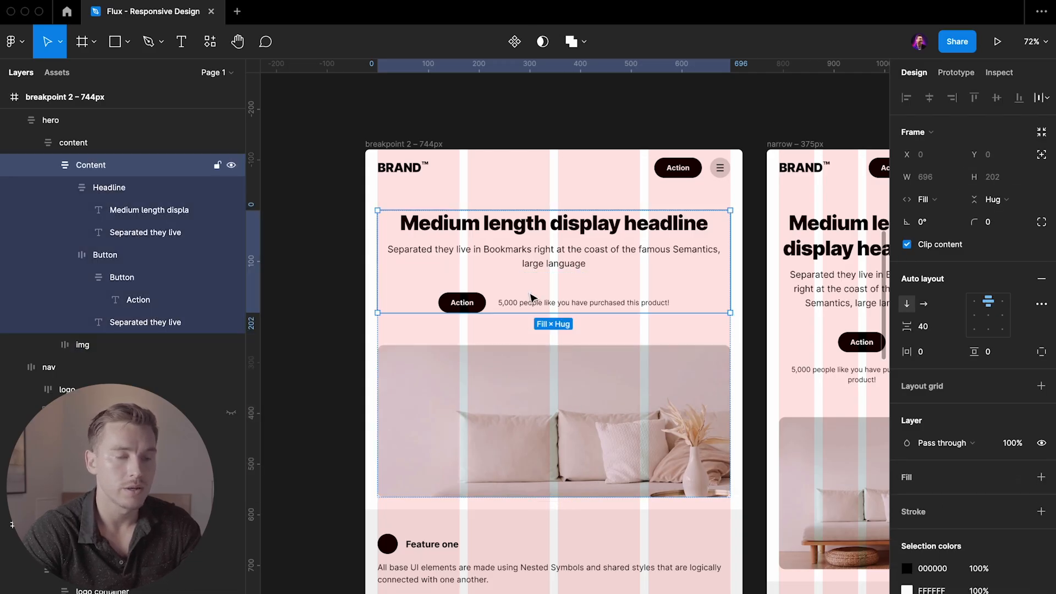
scroll(607, 256, down, 3)
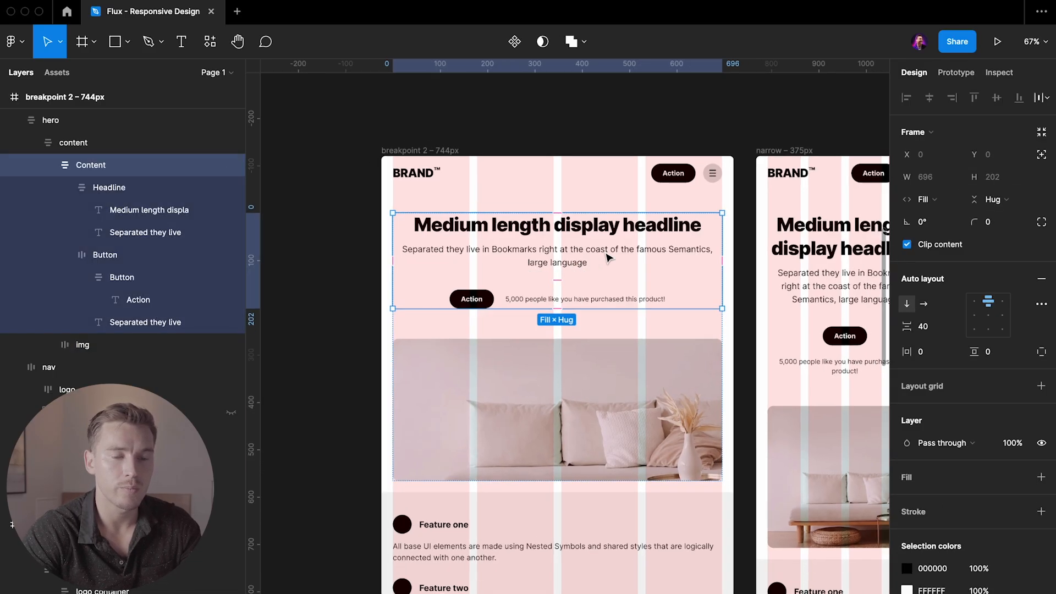
- Add a layout grid to the new breakpoint 2 – 744px frame and make it four stretched columns
scroll(607, 257, down, 3)
scroll(586, 233, up, 3)
scroll(586, 233, up, 4)
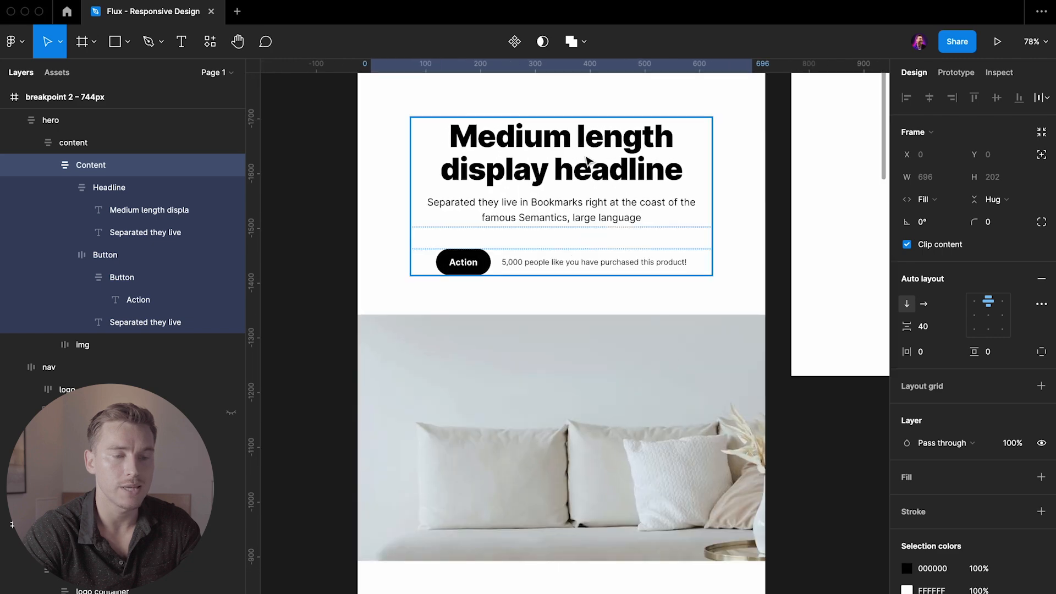
super+click(586, 158)
key(Escape)
click(587, 158)
scroll(587, 160, up, 2)
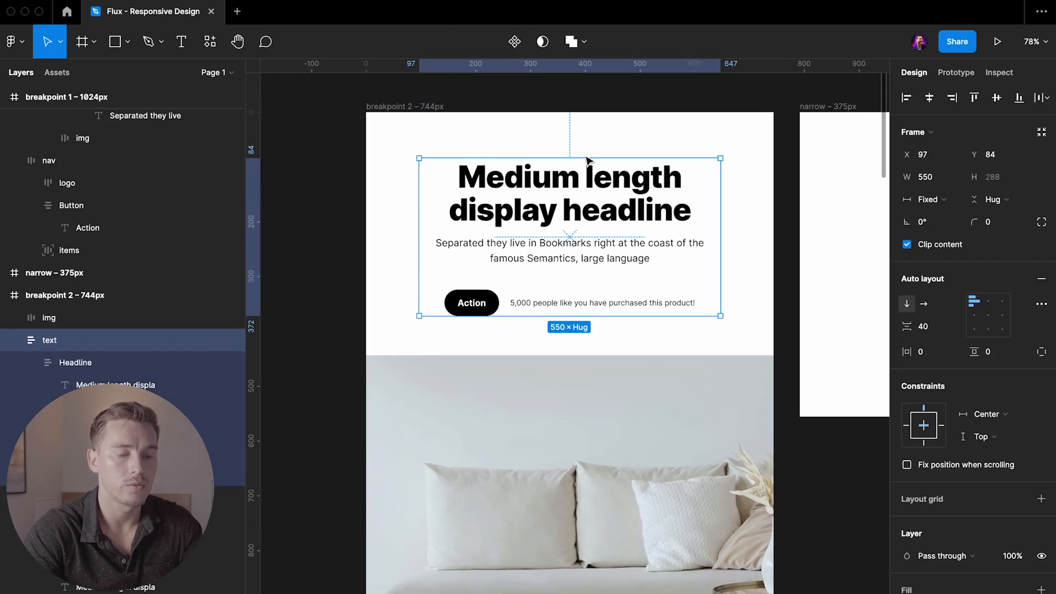
click(443, 125)
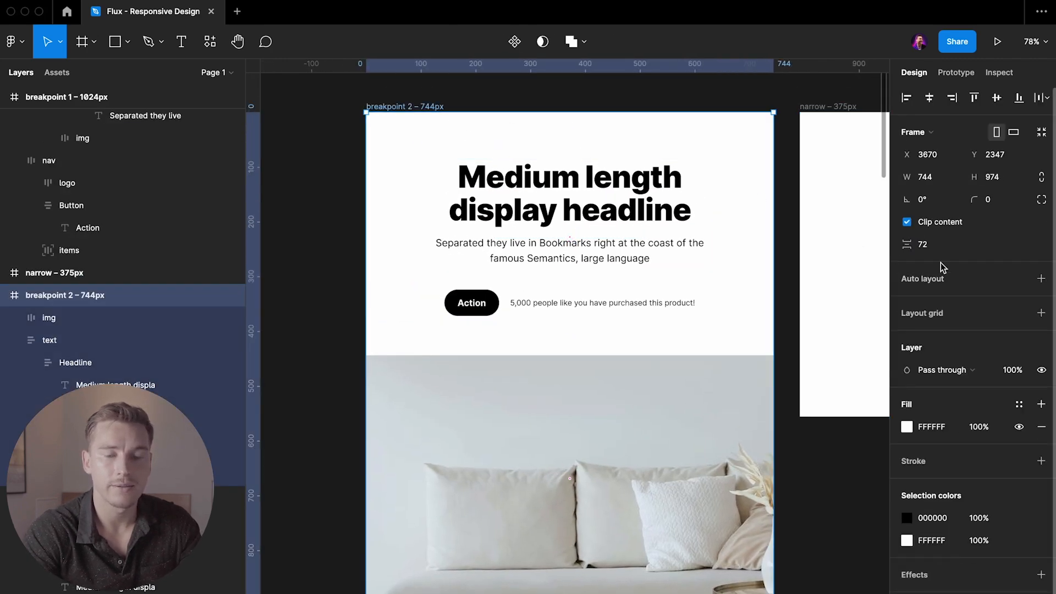
click(1041, 313)
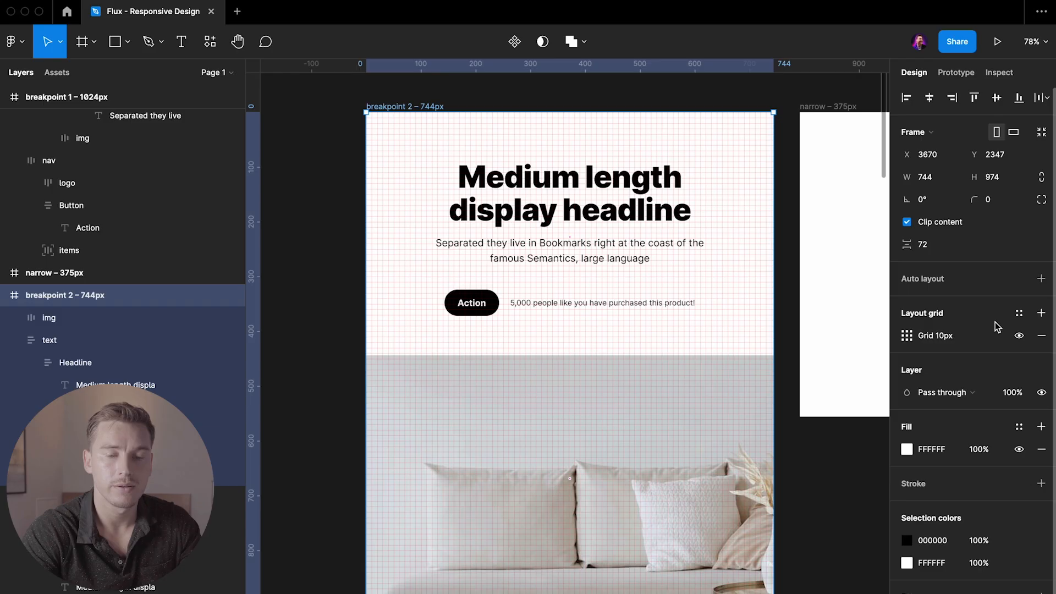
click(908, 337)
click(780, 338)
click(772, 356)
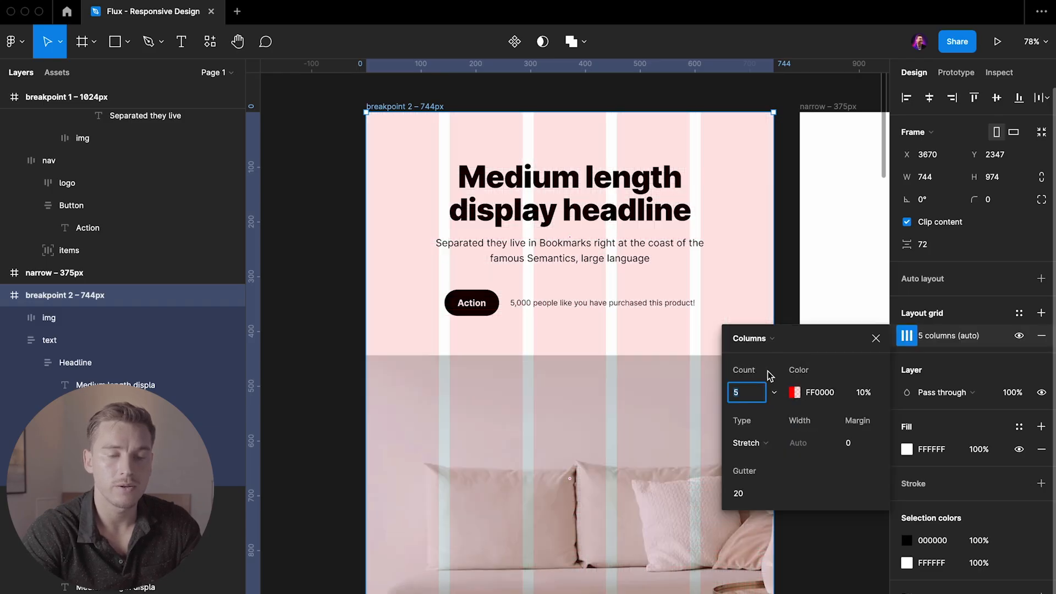
key(Return)
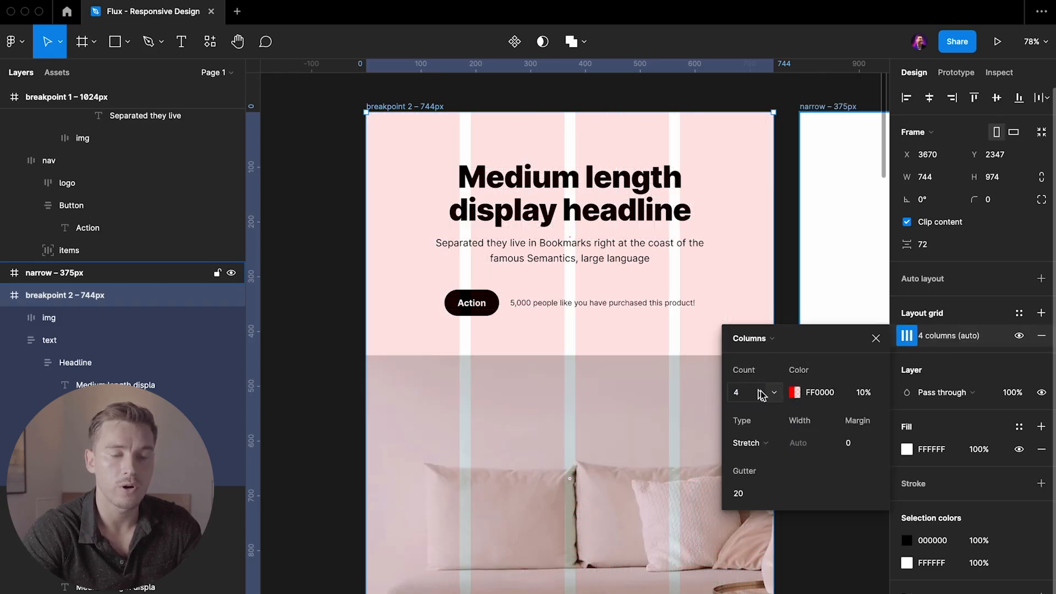
- Set the breakpoint 2 column grid's margin to 24 and its gutter to 16
click(862, 447)
scroll(625, 352, down, 3)
scroll(622, 349, down, 2)
scroll(622, 349, up, 2)
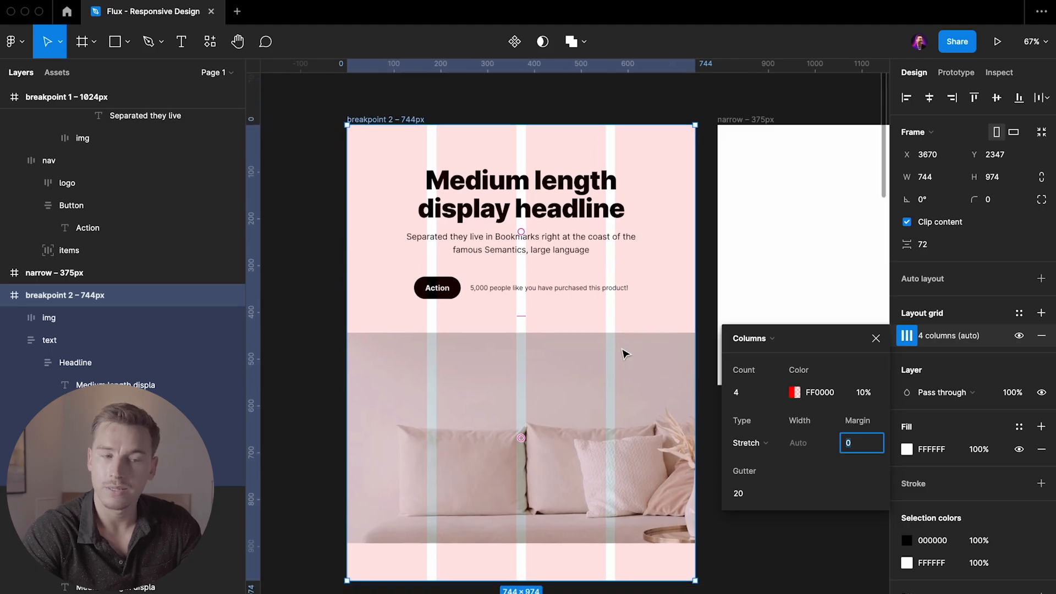
scroll(622, 349, up, 1)
scroll(622, 349, left, 1)
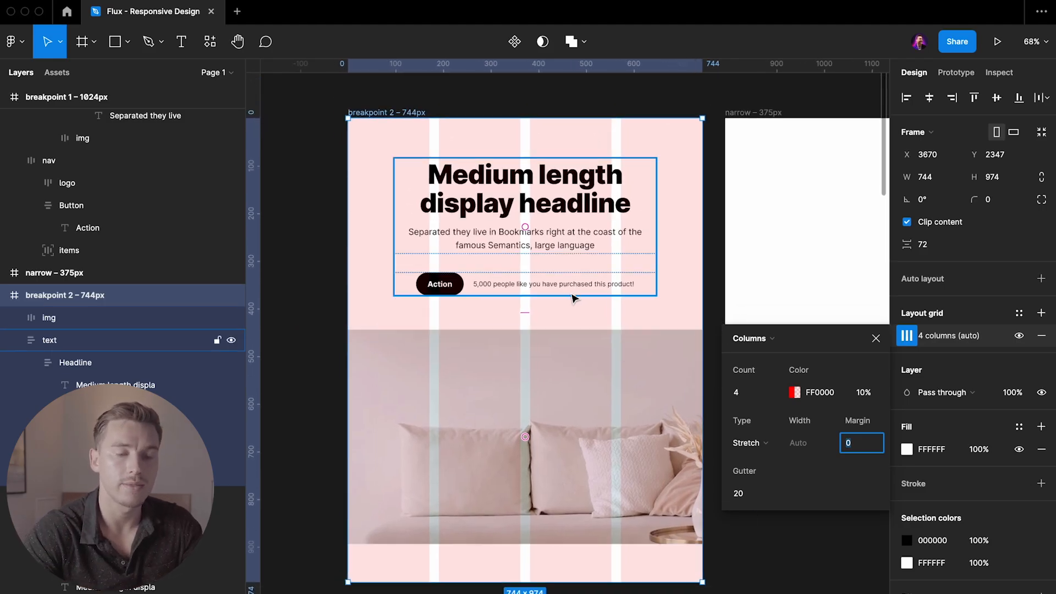
key(Return)
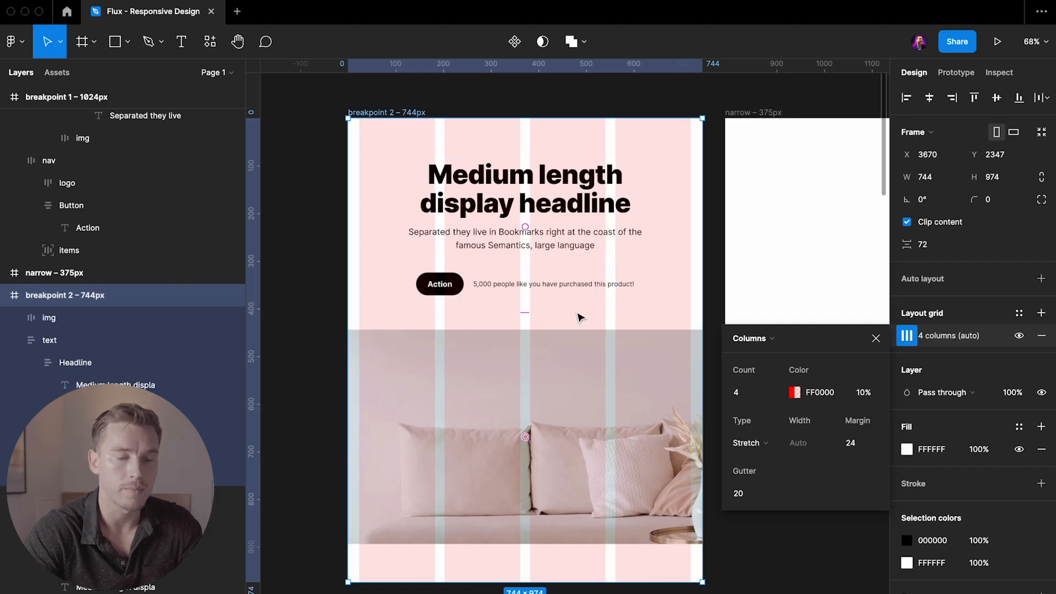
click(749, 494)
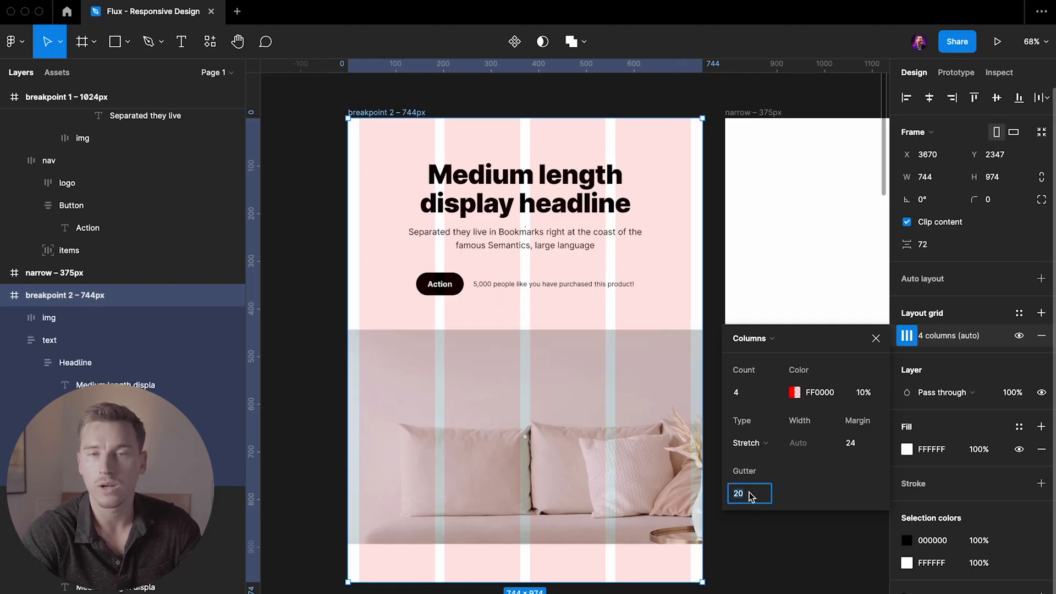
text(16)
key(Return)
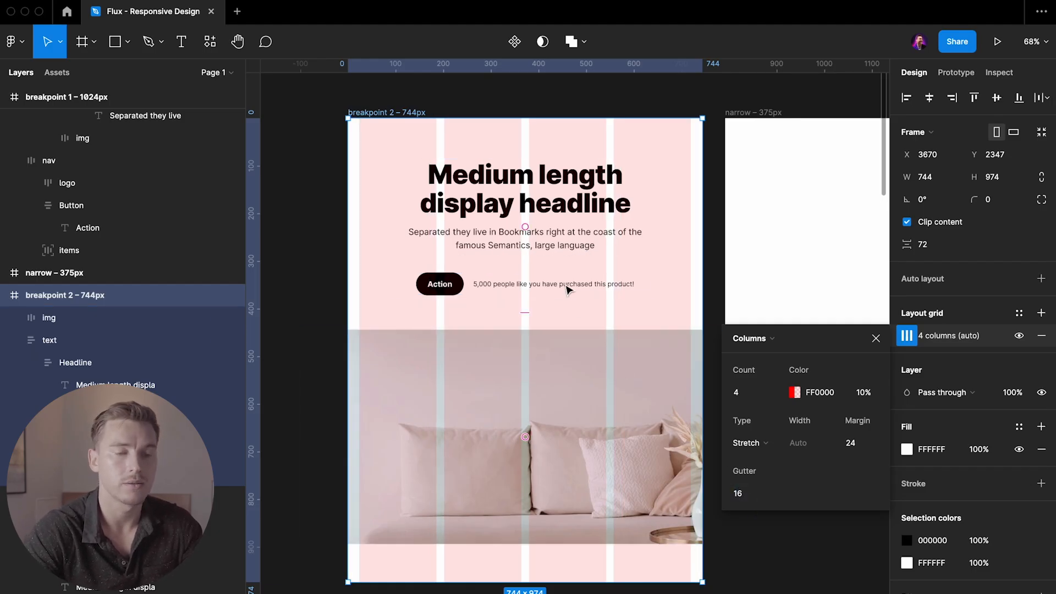
- Widen the breakpoint 2 text block evenly from its center to 696 px so it spans all four grid columns
key(Escape)
click(474, 240)
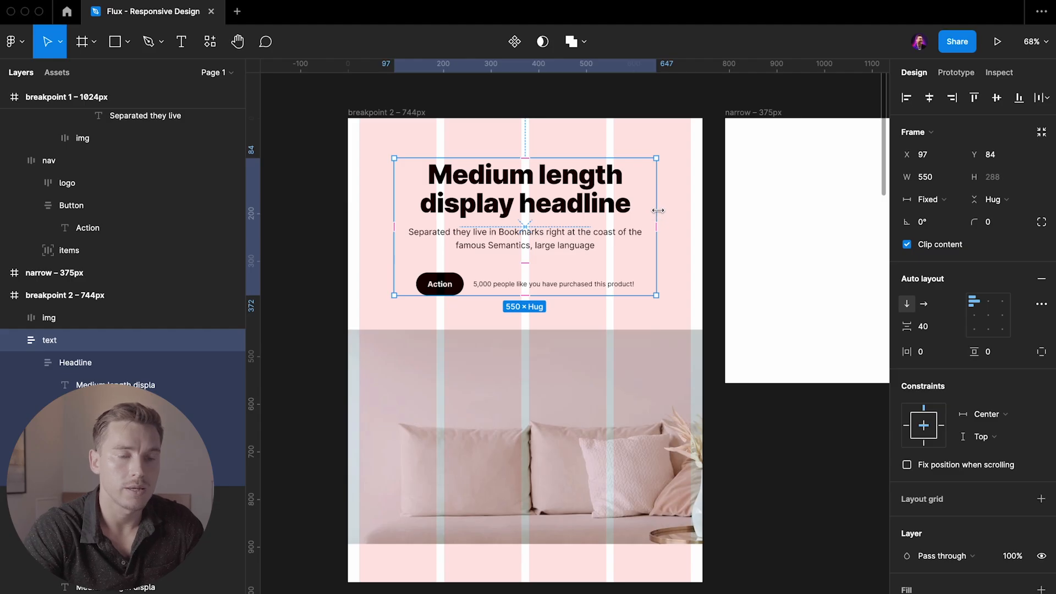
drag(658, 211, 690, 209)
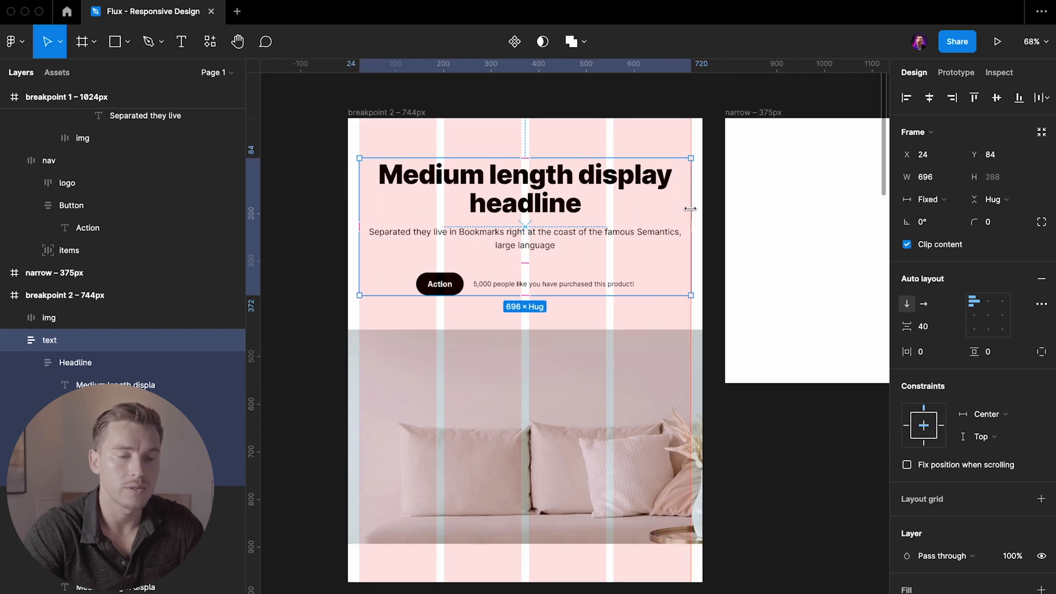
- Set the breakpoint 2 text block's horizontal constraint to Left and right, keeping the vertical one at Top
scroll(554, 193, up, 2)
super+click(554, 193)
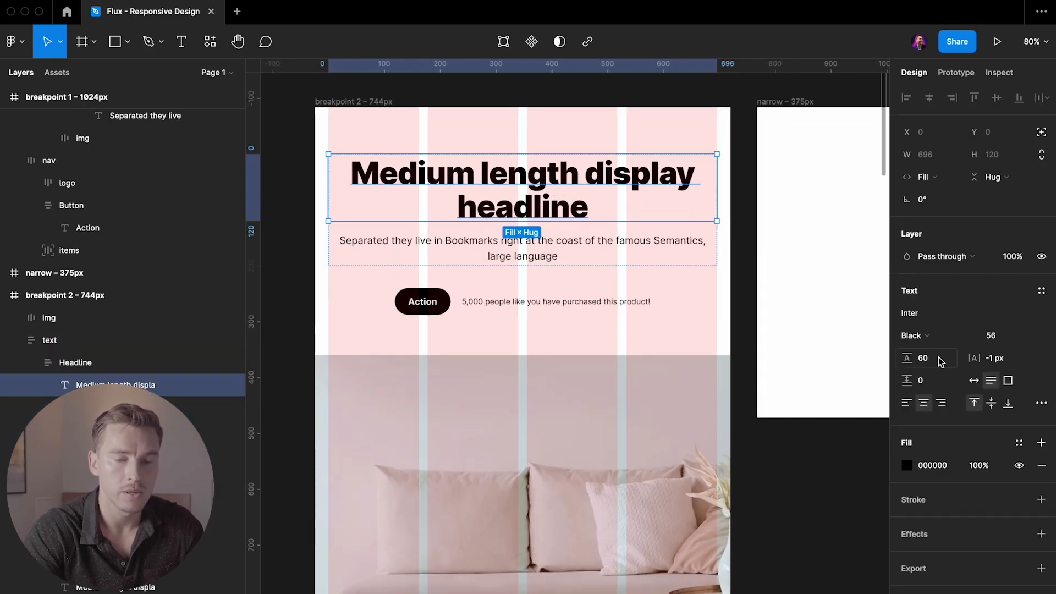
click(49, 339)
click(985, 414)
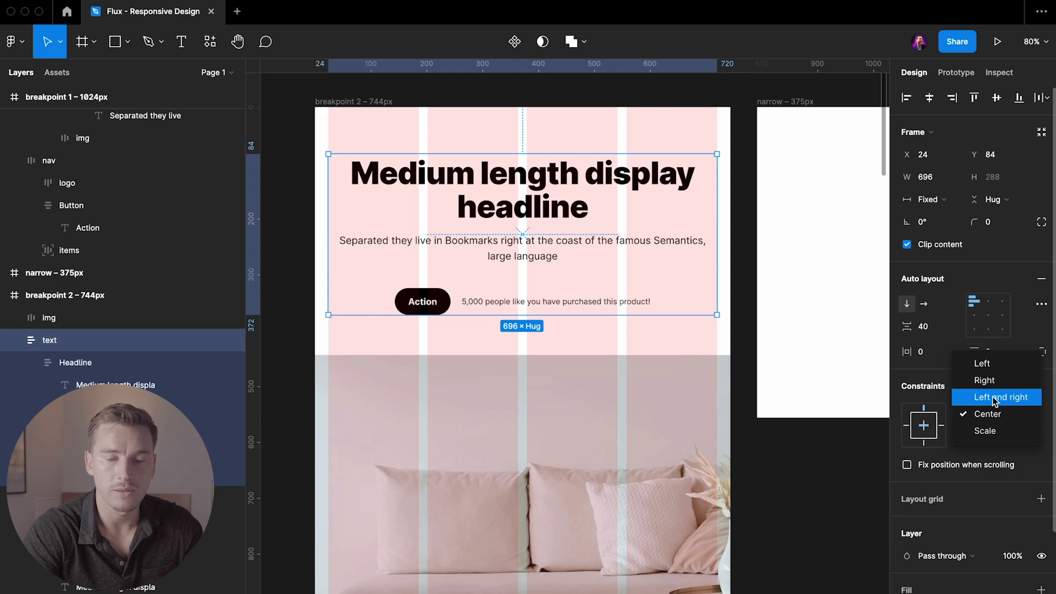
click(995, 398)
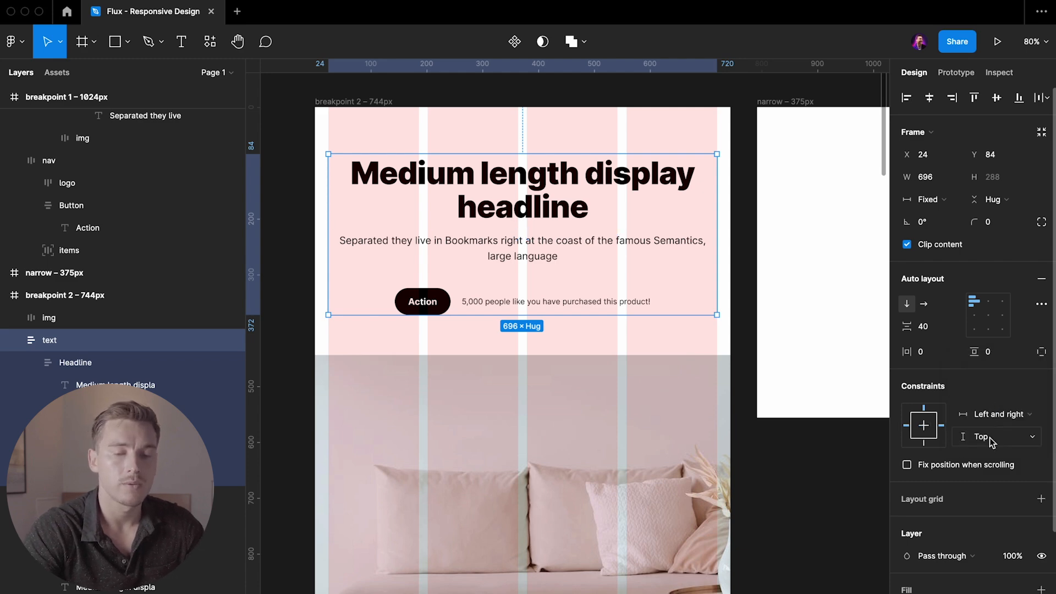
click(990, 440)
click(989, 440)
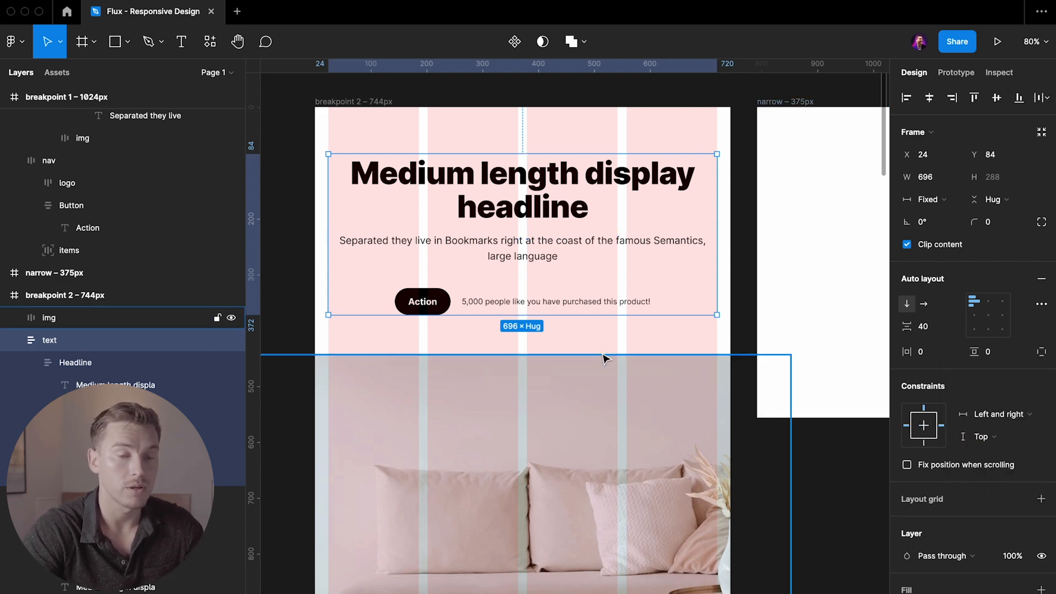
- Narrow the breakpoint 2 image evenly from its center to 696 px so it fits inside the grid margins
click(616, 393)
scroll(620, 395, down, 2)
drag(753, 397, 694, 397)
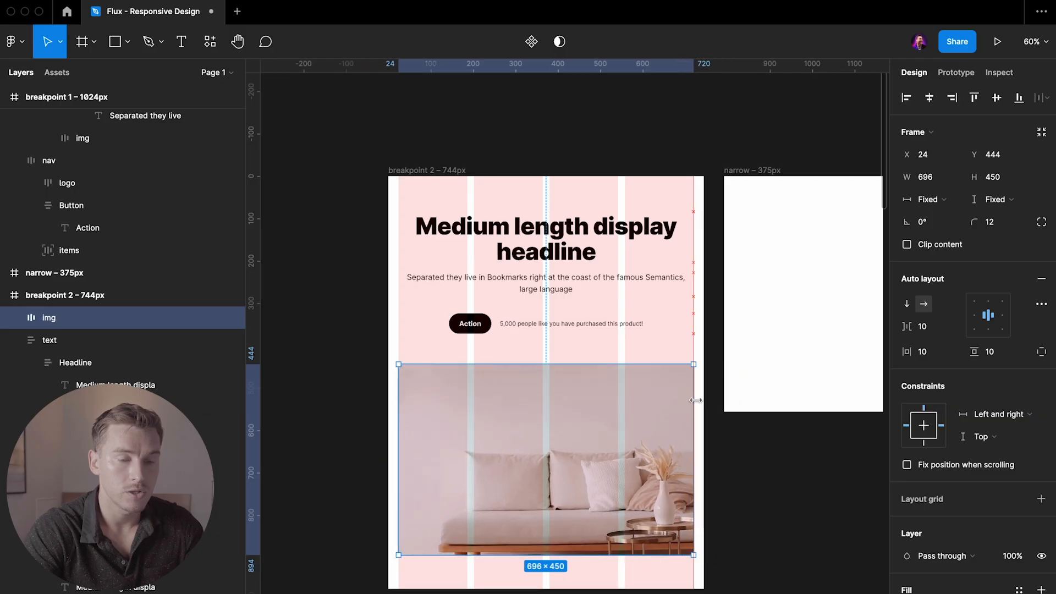
- Move the breakpoint 2 image up to Y 428, leaving 56 px below the text block
drag(582, 388, 589, 321)
click(804, 464)
click(566, 443)
drag(567, 443, 596, 318)
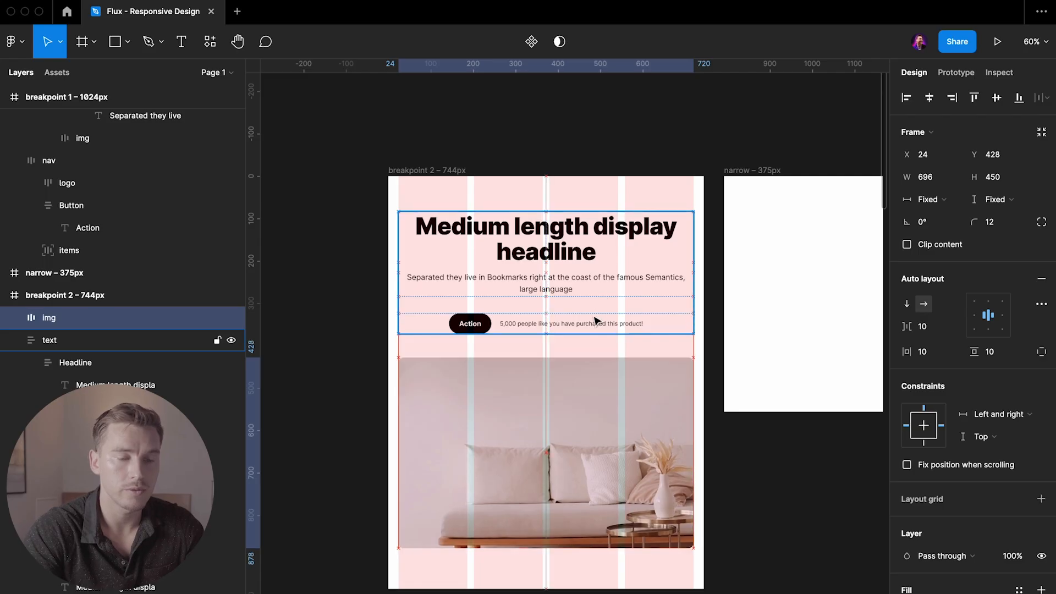
scroll(582, 382, up, 5)
scroll(586, 421, down, 5)
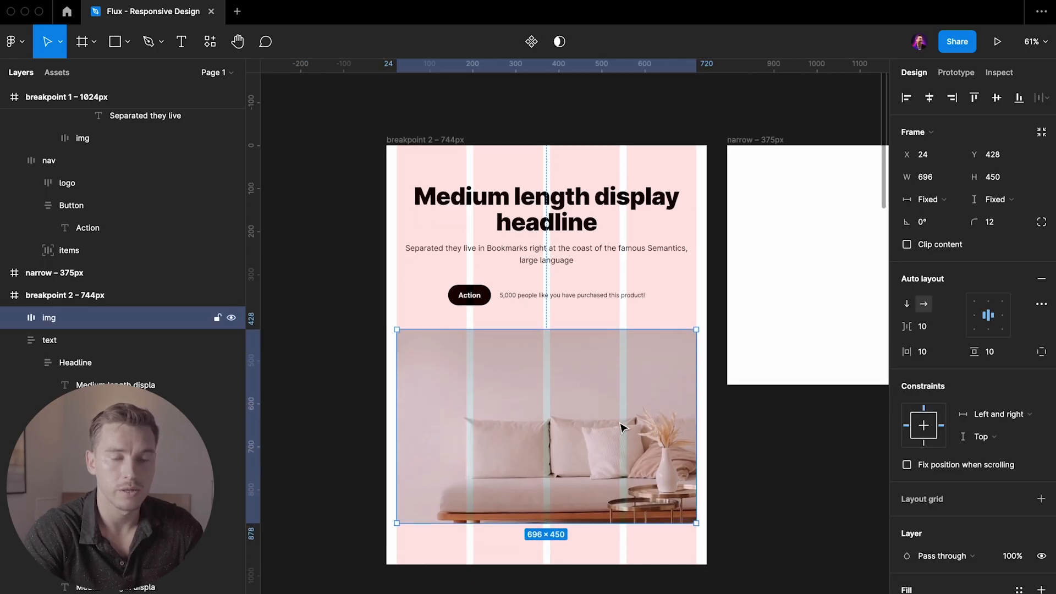
- Set the breakpoint 2 image's height to 300 px
click(1015, 176)
text(30)
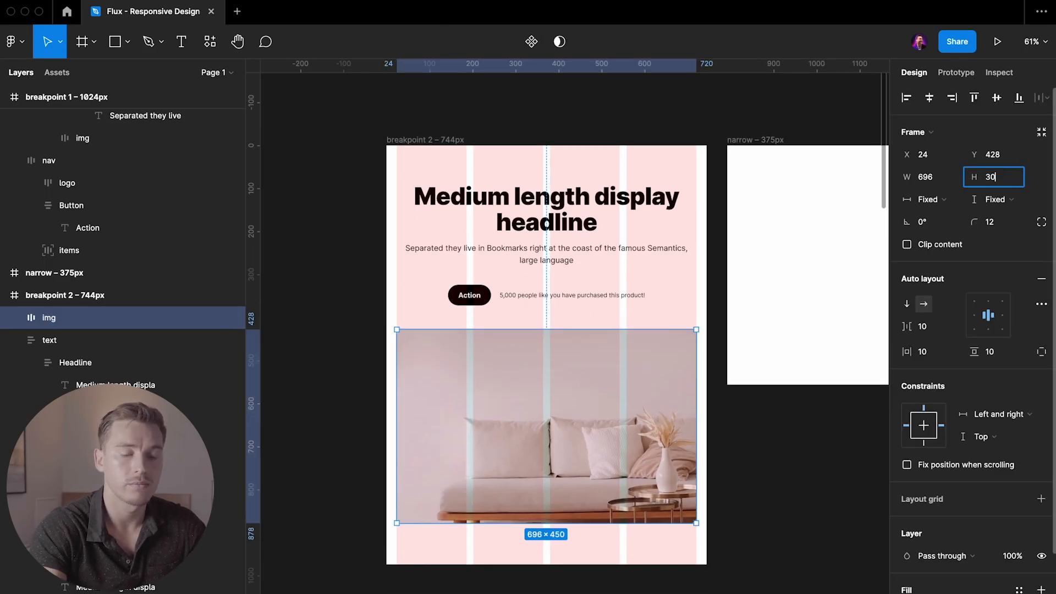
text(0)
key(Return)
key(Escape)
- Shorten the breakpoint 2 – 744px frame to 758 px so it ends just below the image
click(434, 140)
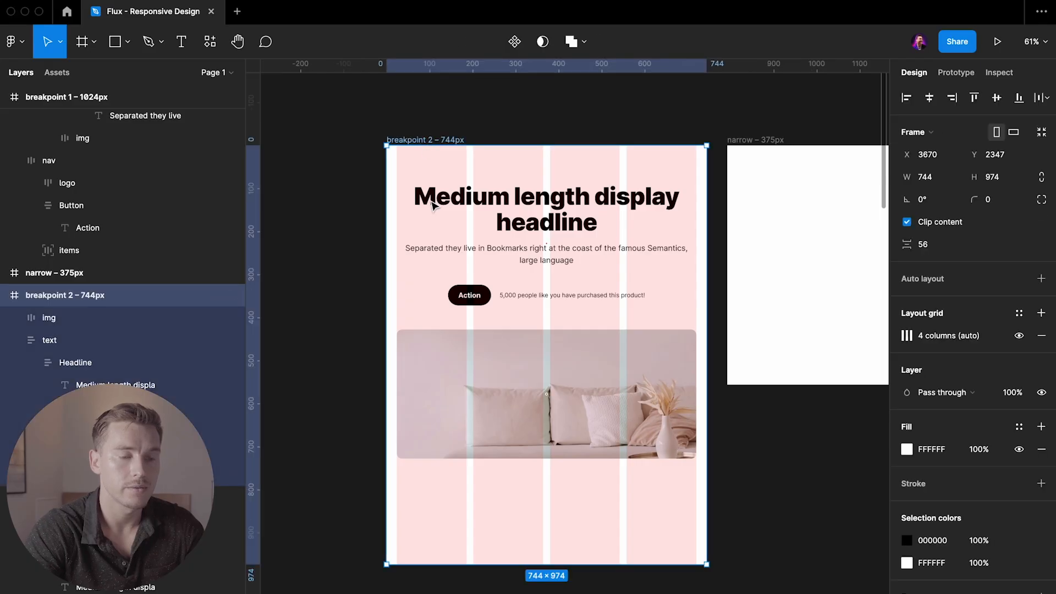
drag(582, 562, 568, 473)
scroll(568, 473, down, 3)
drag(573, 480, 573, 541)
scroll(569, 534, down, 3)
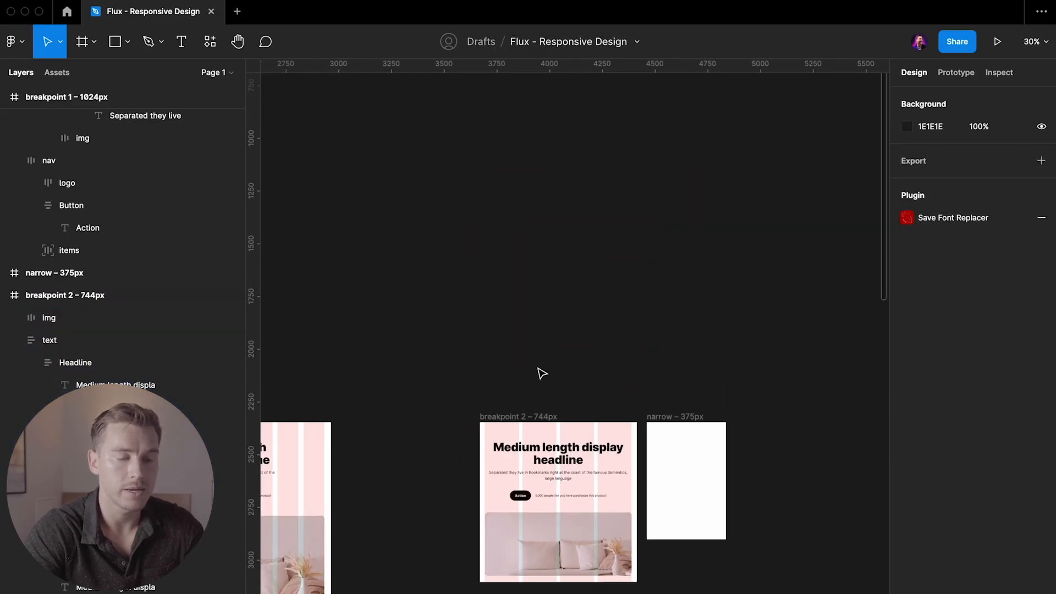
- Duplicate the breakpoint 2 – 744px frame and place the copy above the original with a gap between them
alt+drag(542, 419, 518, 212)
scroll(515, 279, up, 3)
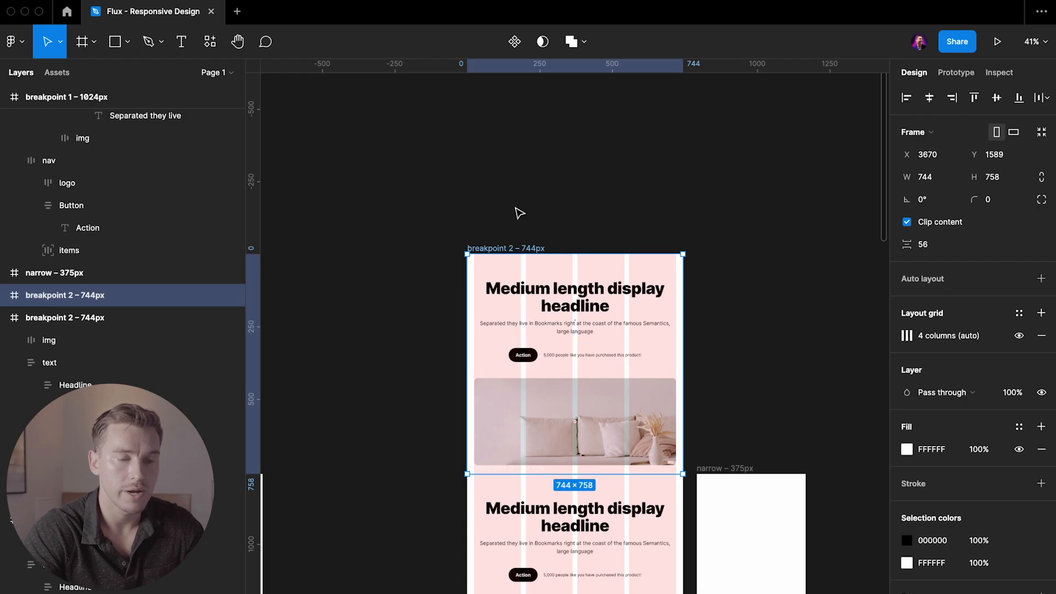
drag(683, 249, 686, 271)
scroll(683, 271, down, 5)
key(Escape)
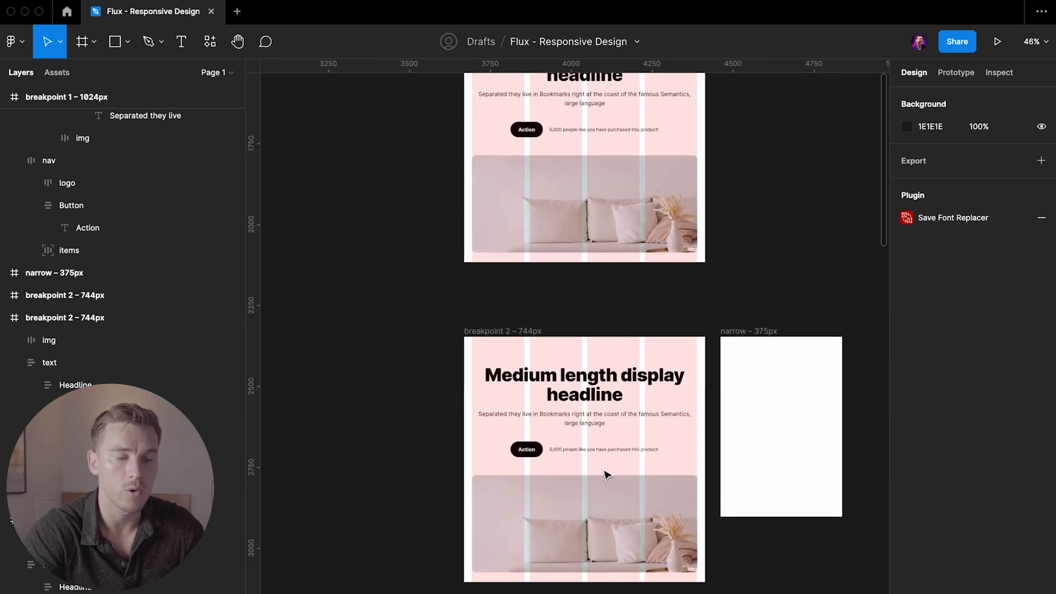
- Wrap the original breakpoint 2 frame's text block and image together in a vertical auto layout frame
click(607, 419)
scroll(610, 419, up, 3)
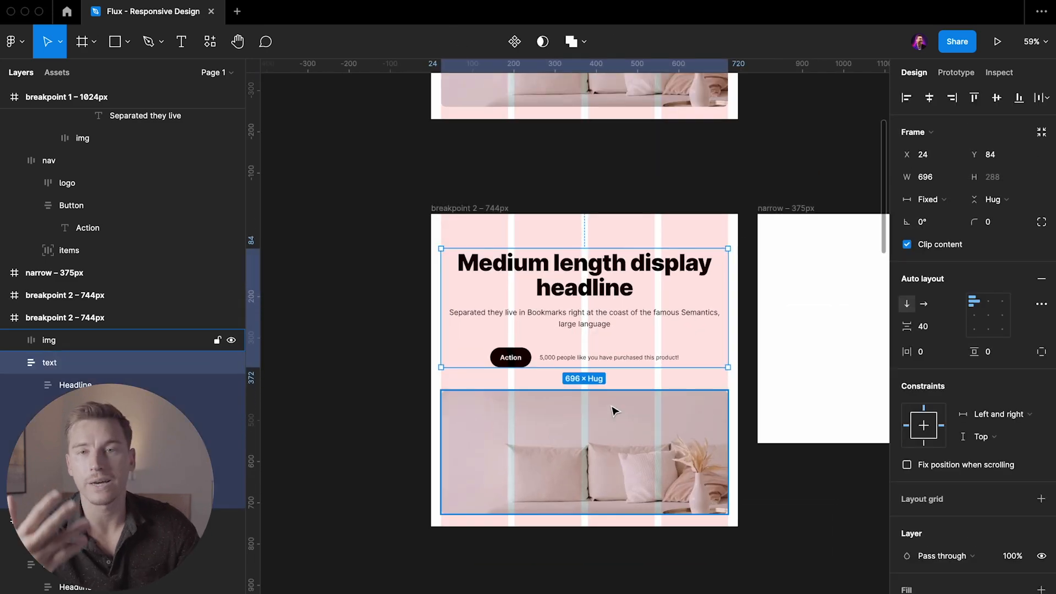
scroll(614, 410, up, 2)
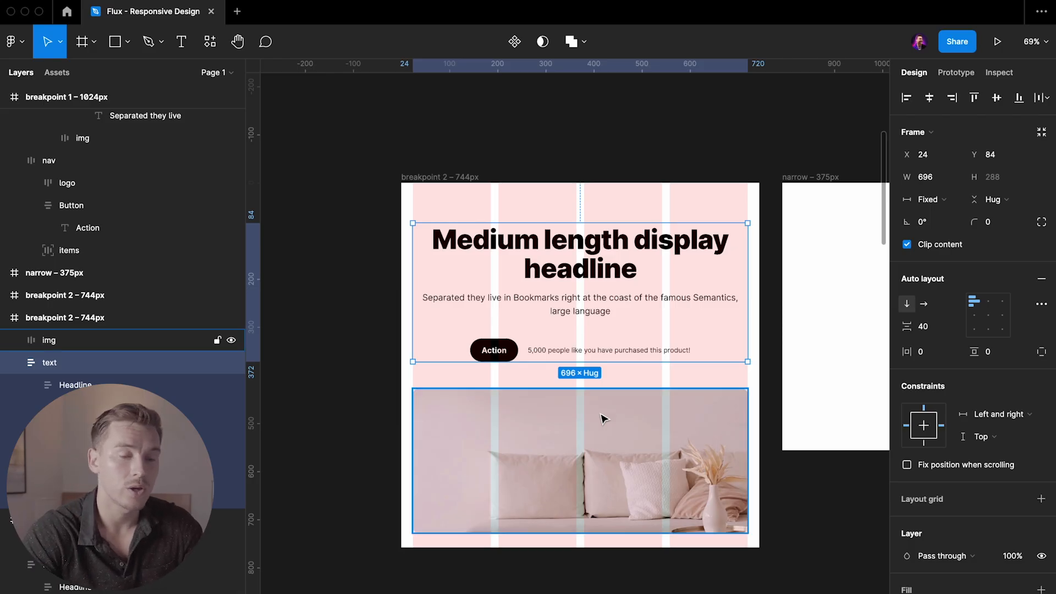
shift+click(604, 419)
key(shift+a)
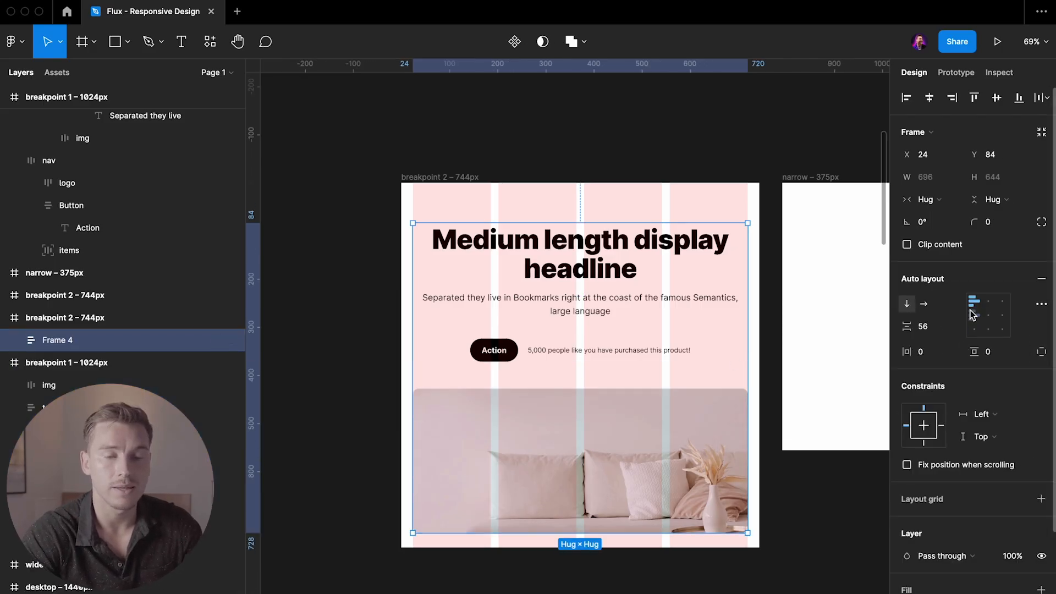
click(985, 412)
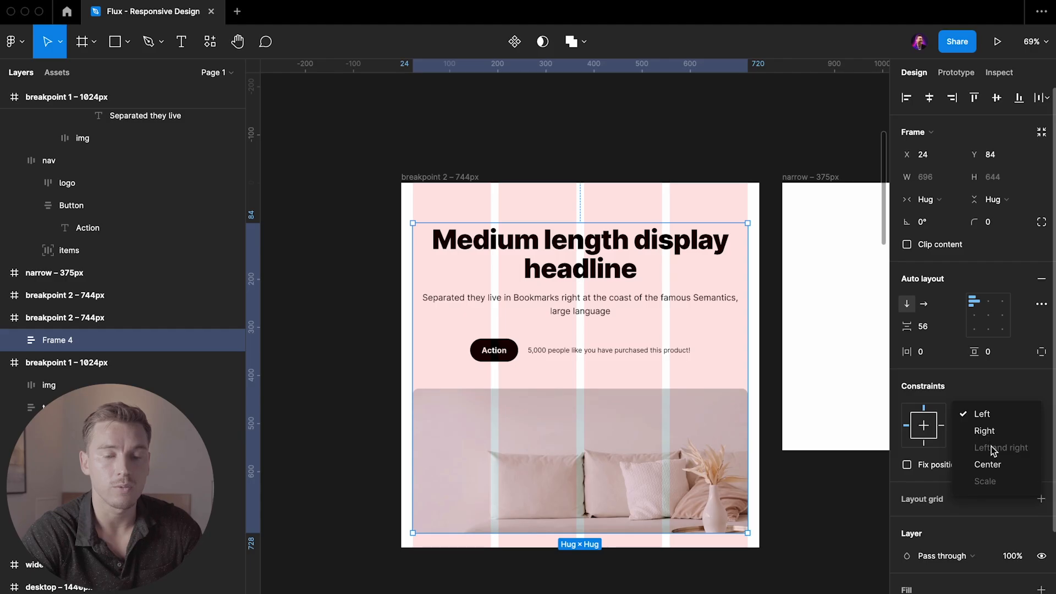
key(Escape)
- Set both the text block and the image inside the new auto layout frame to Fill container width
click(653, 330)
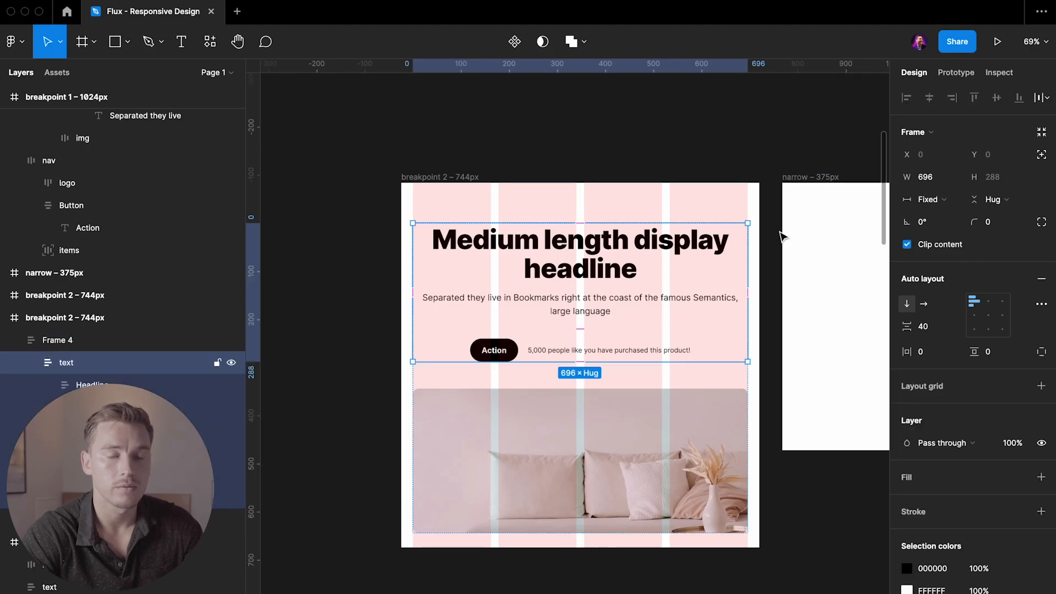
click(924, 199)
click(953, 233)
click(620, 455)
click(927, 199)
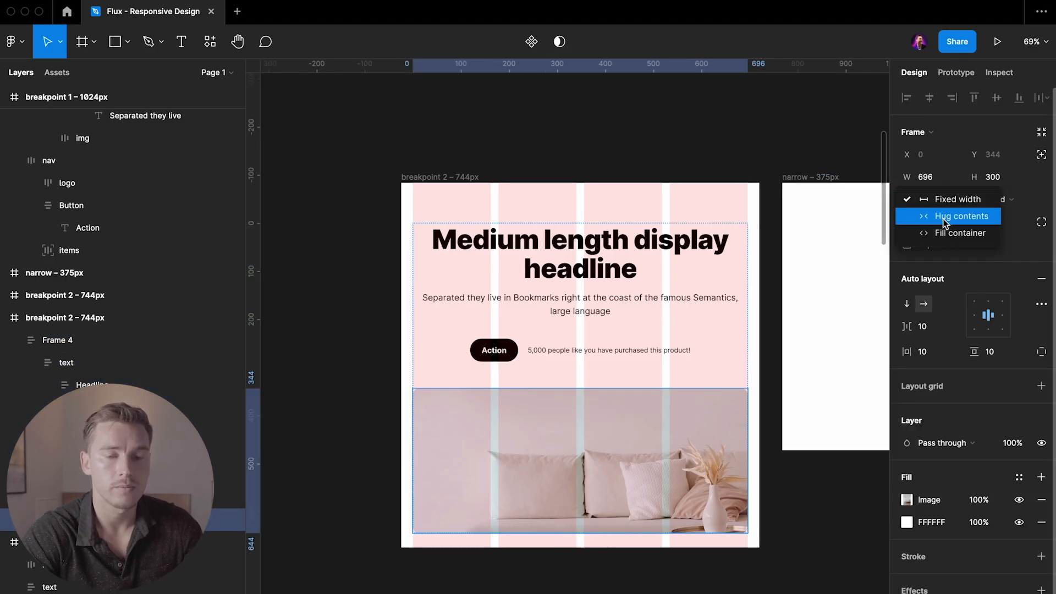
click(942, 233)
- Set the horizontal constraint of the auto layout frame holding the text and image to Left and right
click(772, 358)
click(685, 345)
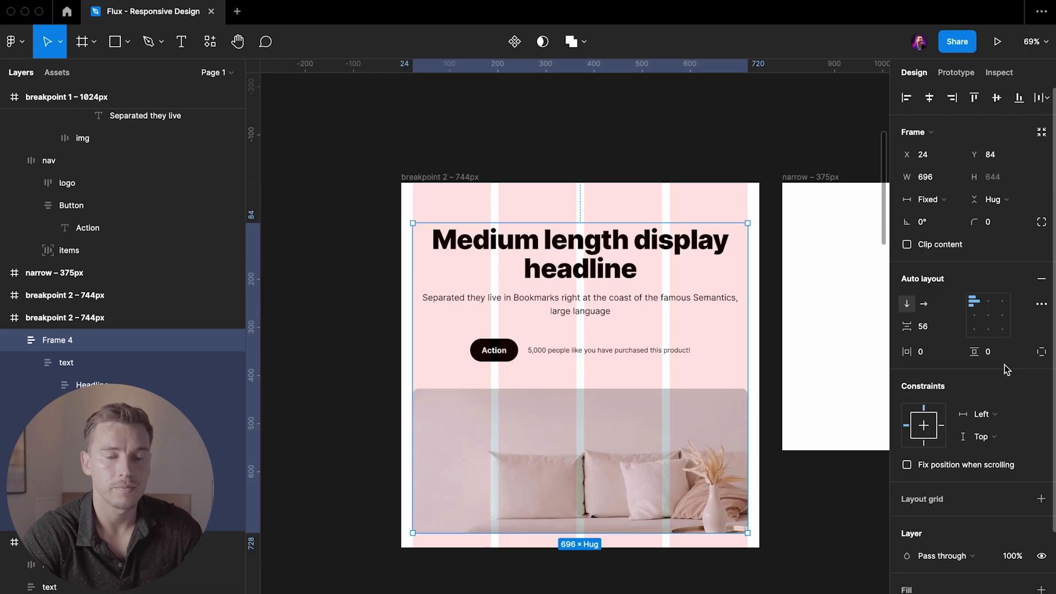
click(981, 413)
click(995, 446)
click(770, 358)
scroll(588, 242, down, 3)
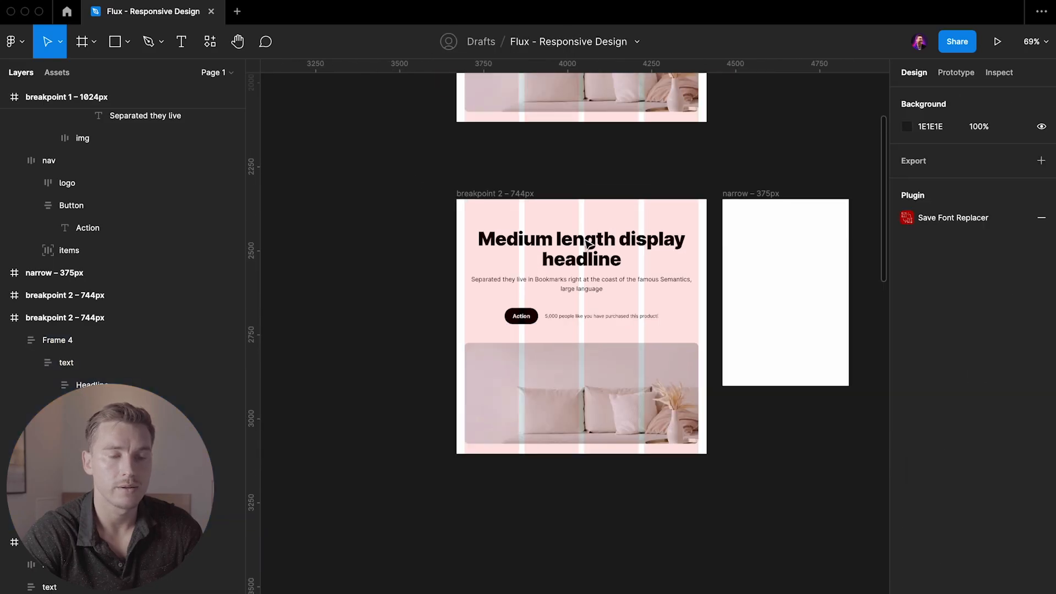
- Place a test copy of the breakpoint 2 – 744px frame on the far side of the narrow – 375px frame
scroll(587, 245, up, 1)
click(582, 313)
scroll(699, 305, down, 1)
click(700, 306)
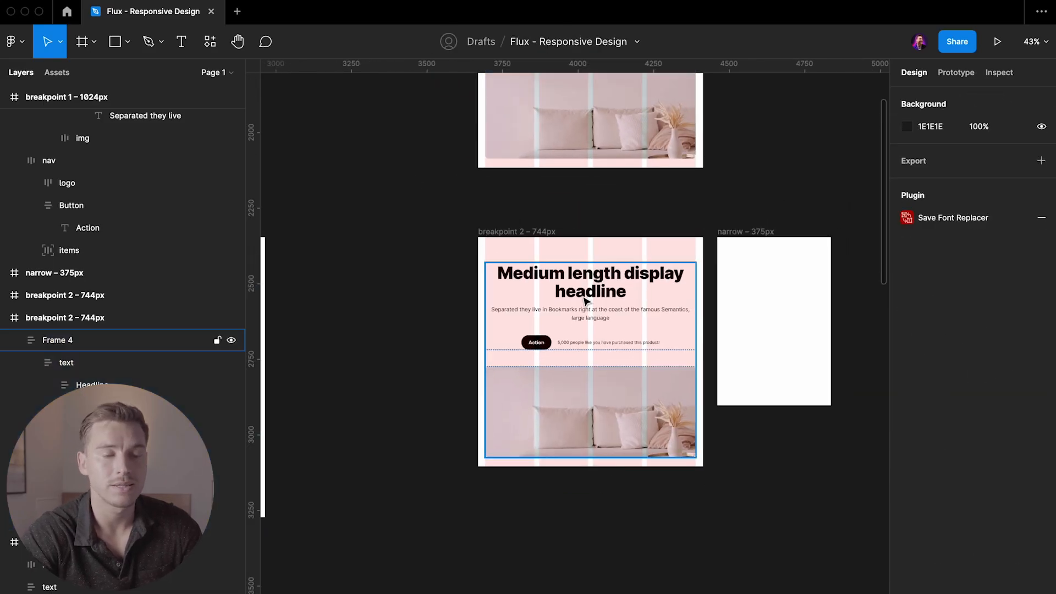
scroll(536, 246, down, 3)
drag(537, 245, 879, 234)
drag(878, 233, 671, 225)
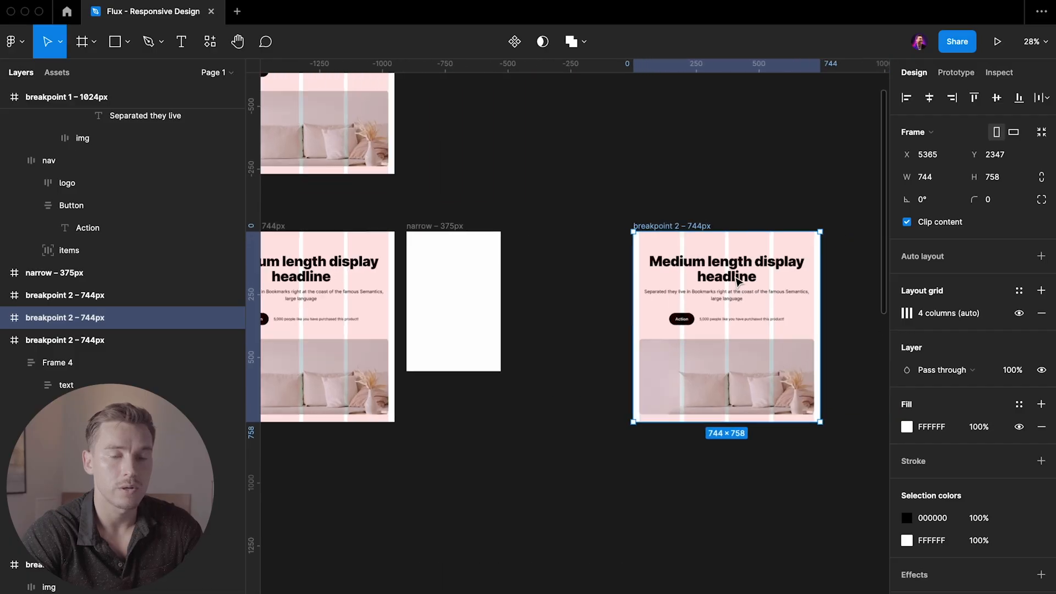
key(shift+2)
drag(768, 284, 808, 292)
ctrl+scroll(808, 297, down, 5)
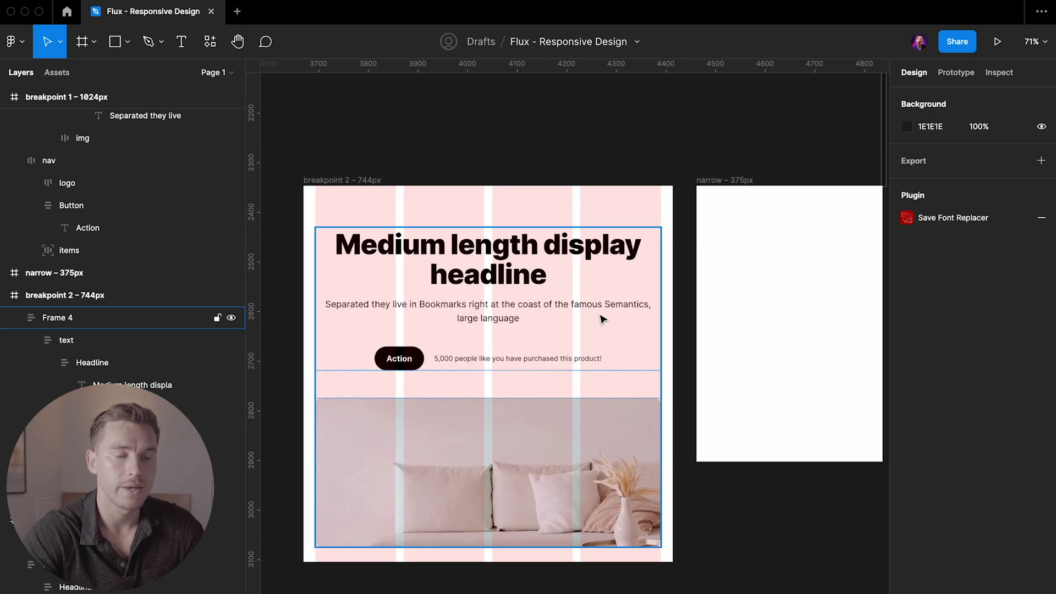
- Extend the empty narrow – 375px frame downward to about 920 px tall
ctrl+scroll(601, 319, down, 2)
scroll(601, 318, down, 1)
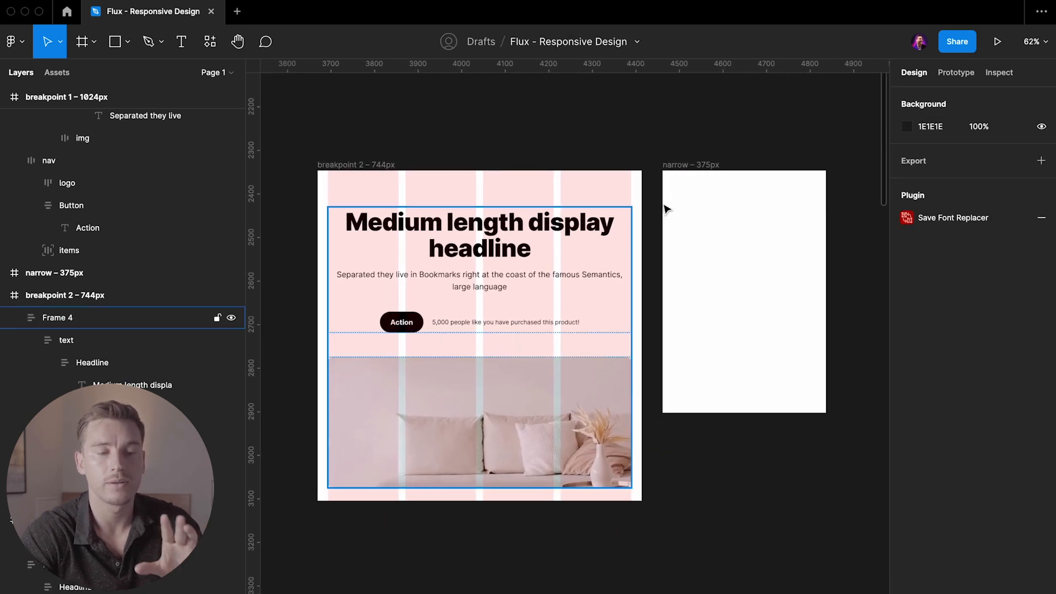
click(713, 191)
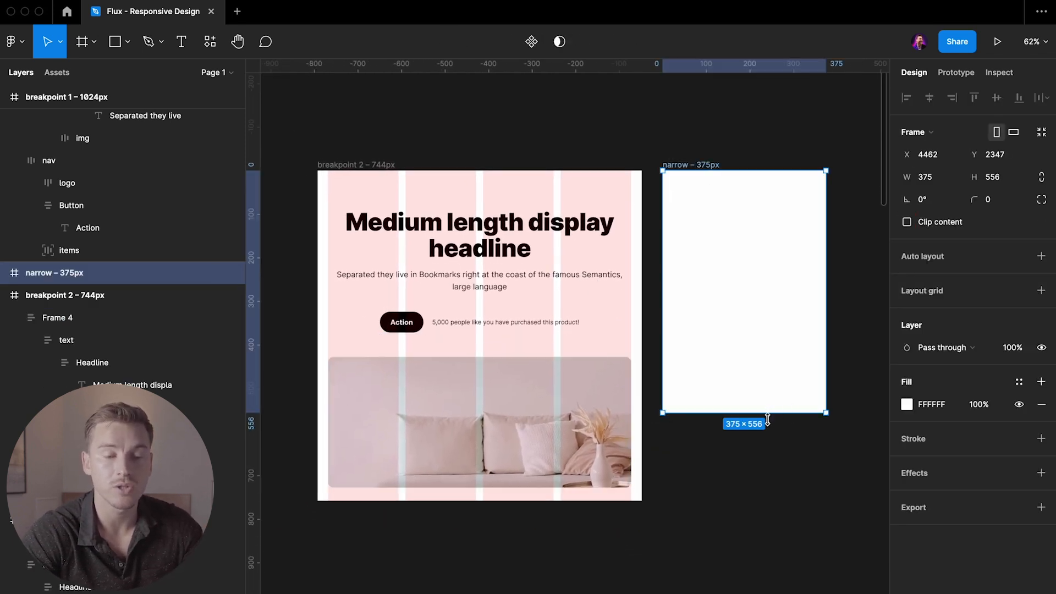
drag(767, 420, 766, 572)
key(Escape)
scroll(439, 269, right, 2)
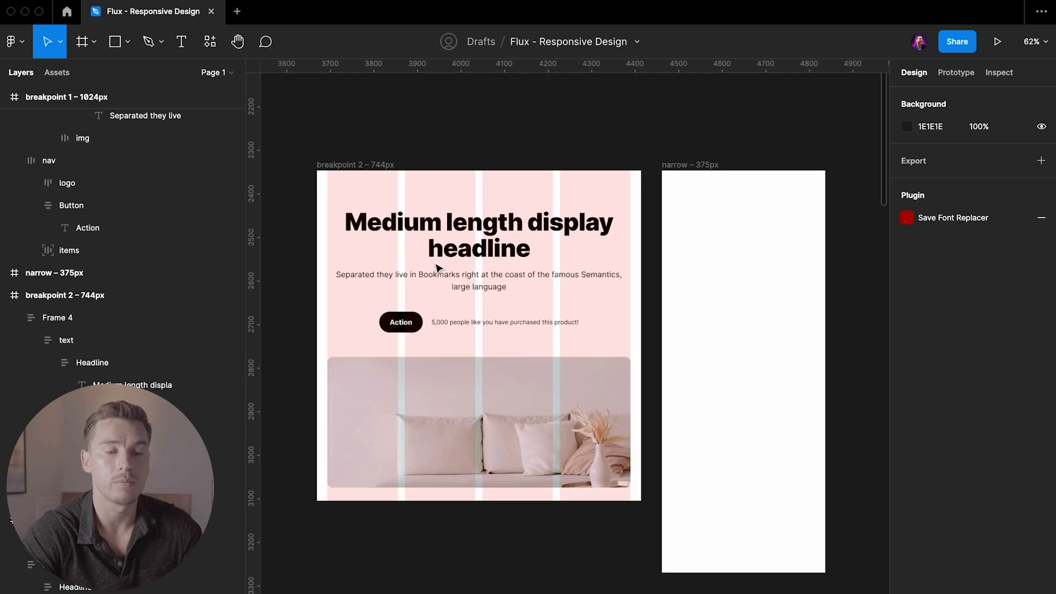
- Set the breakpoint 2 headline's font size to 40
scroll(438, 269, left, 2)
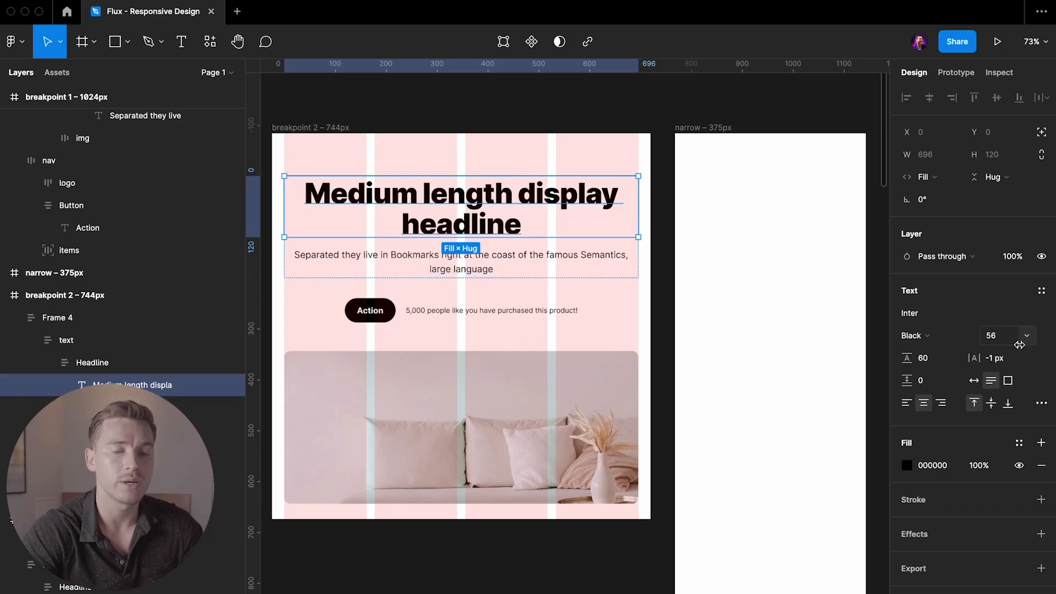
click(1007, 342)
text(40)
key(Return)
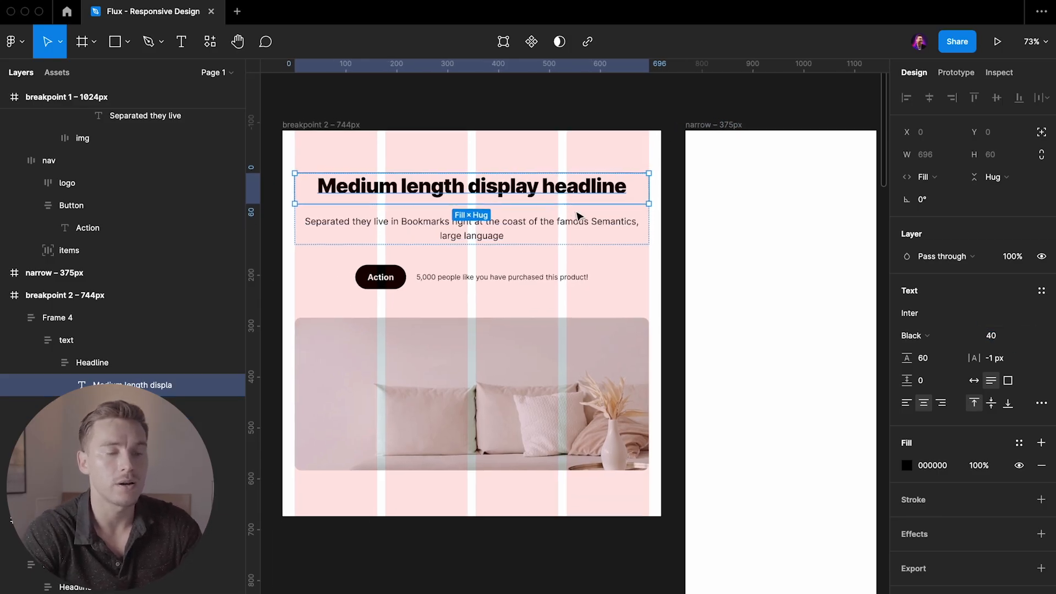
key(Escape)
- Set the breakpoint 2 Action button's height to 40 px and center its label vertically
scroll(452, 255, left, 1)
click(428, 281)
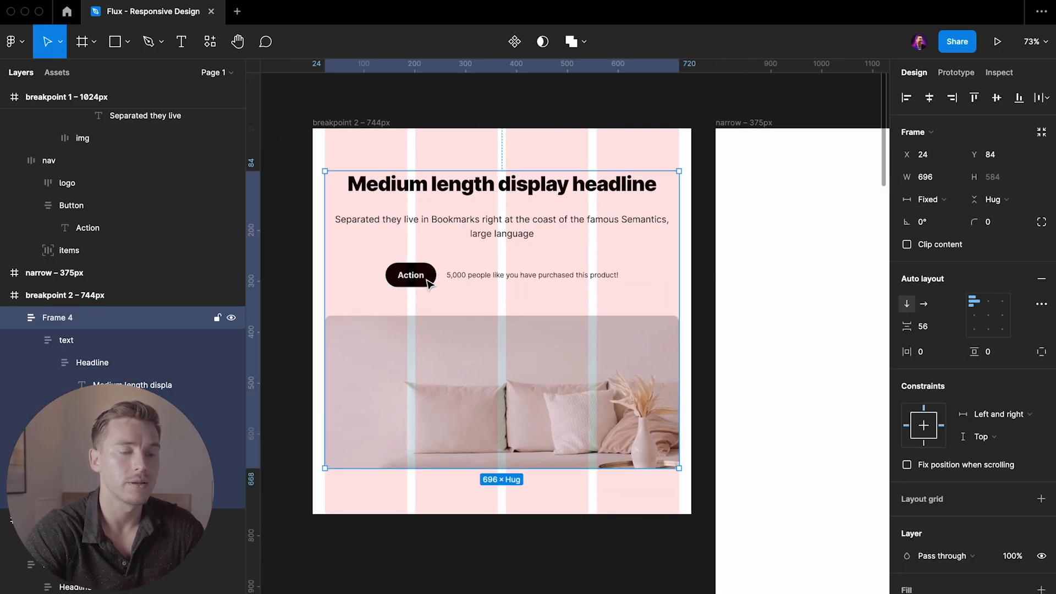
double_click(427, 280)
double_click(427, 279)
click(1007, 182)
click(1004, 182)
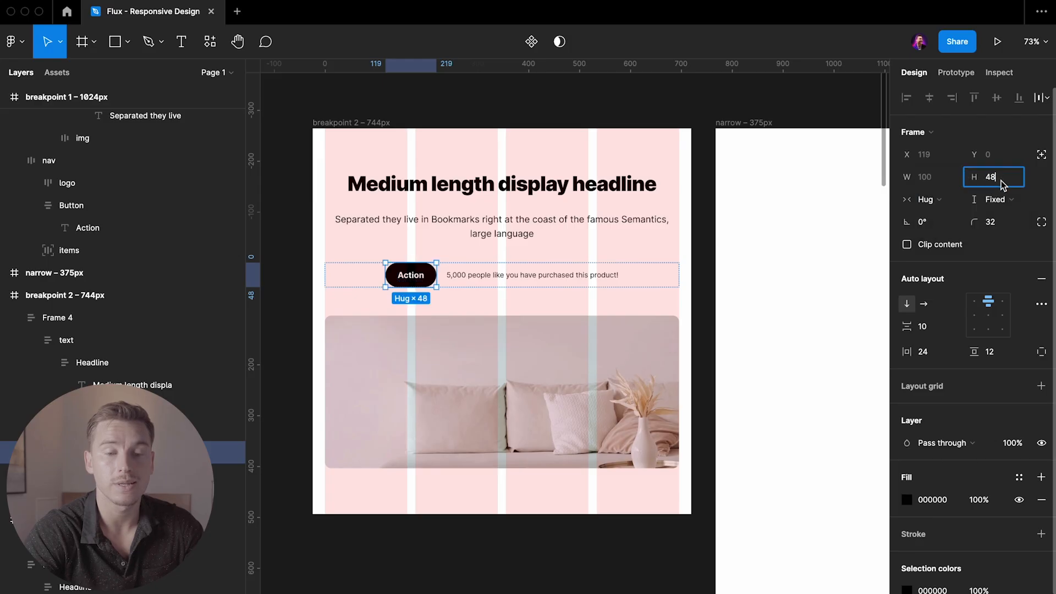
text(40)
key(Return)
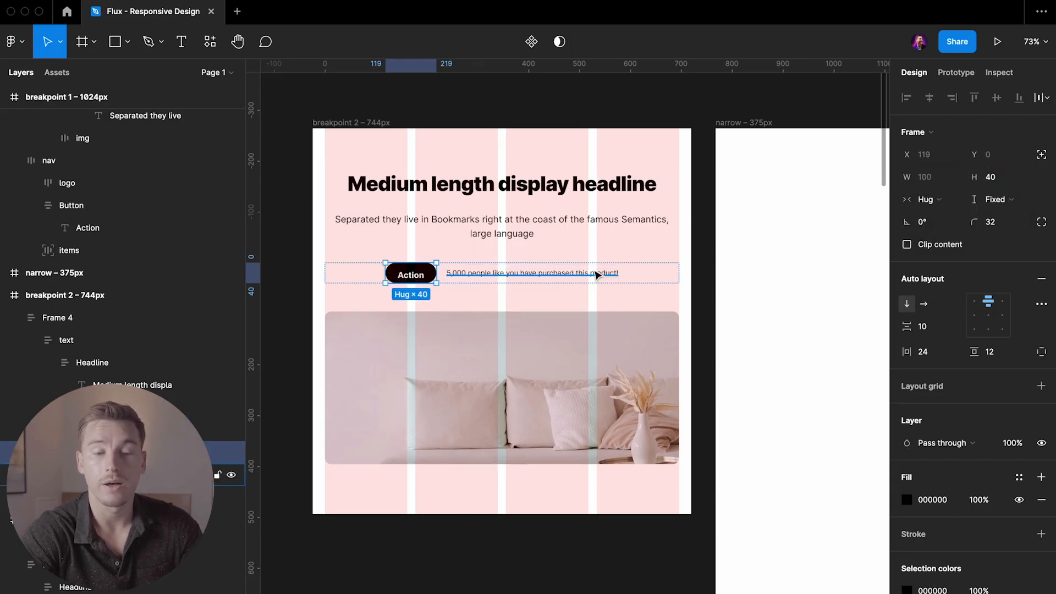
click(989, 315)
- Set the font size of the breakpoint 2 Action button's label to 14
double_click(426, 273)
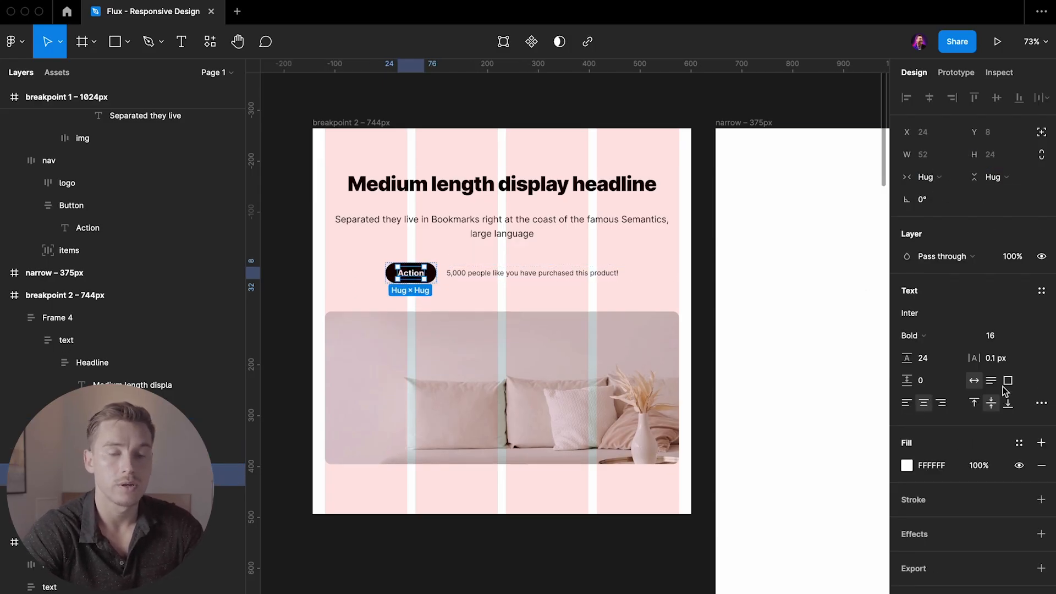
text(14)
key(Return)
key(Escape)
scroll(542, 250, up, 2)
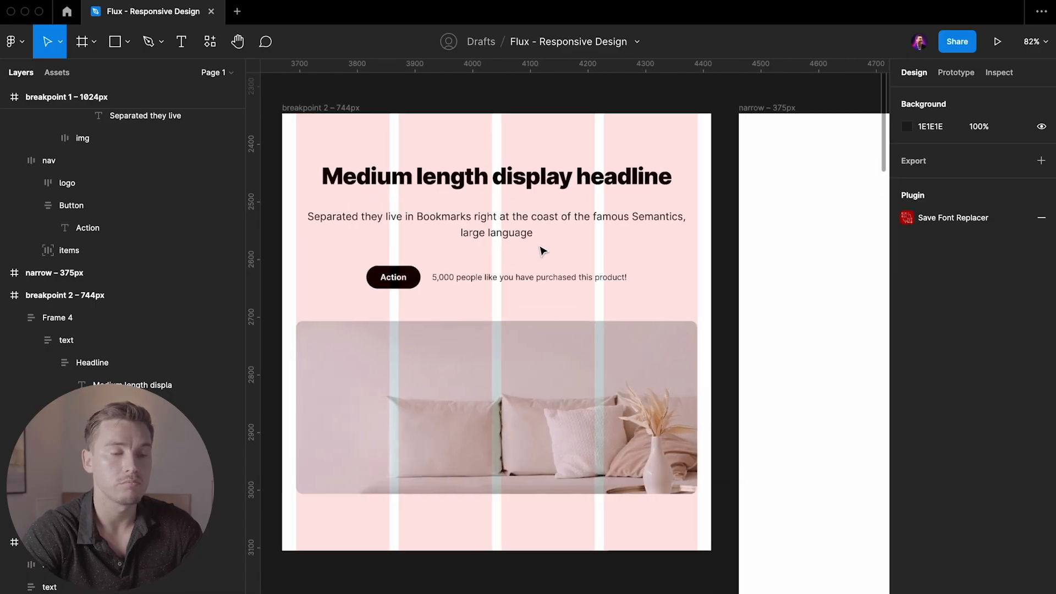
scroll(542, 251, down, 3)
scroll(541, 251, down, 3)
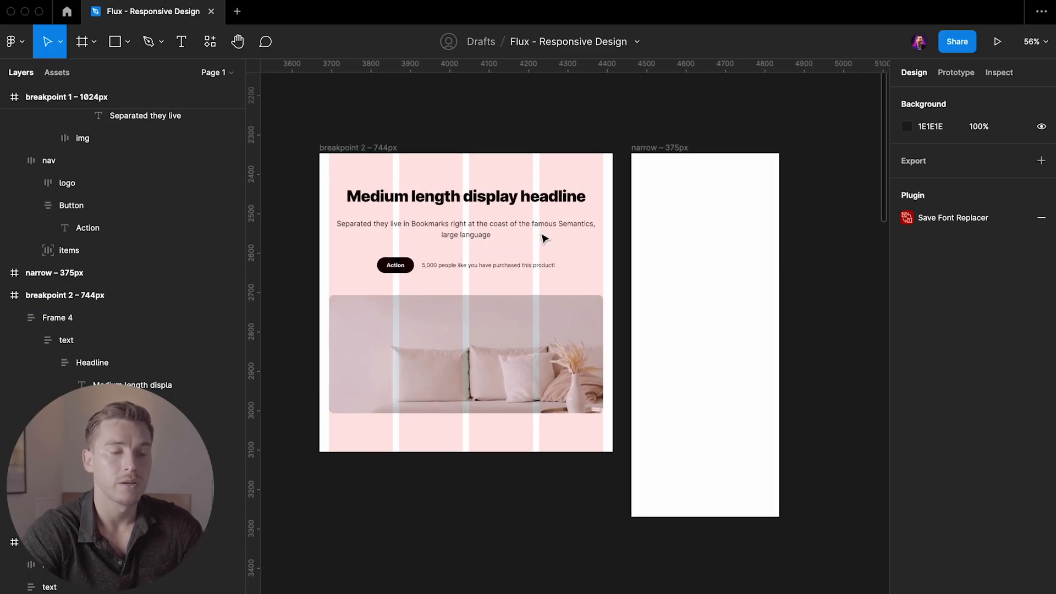
scroll(544, 237, up, 1)
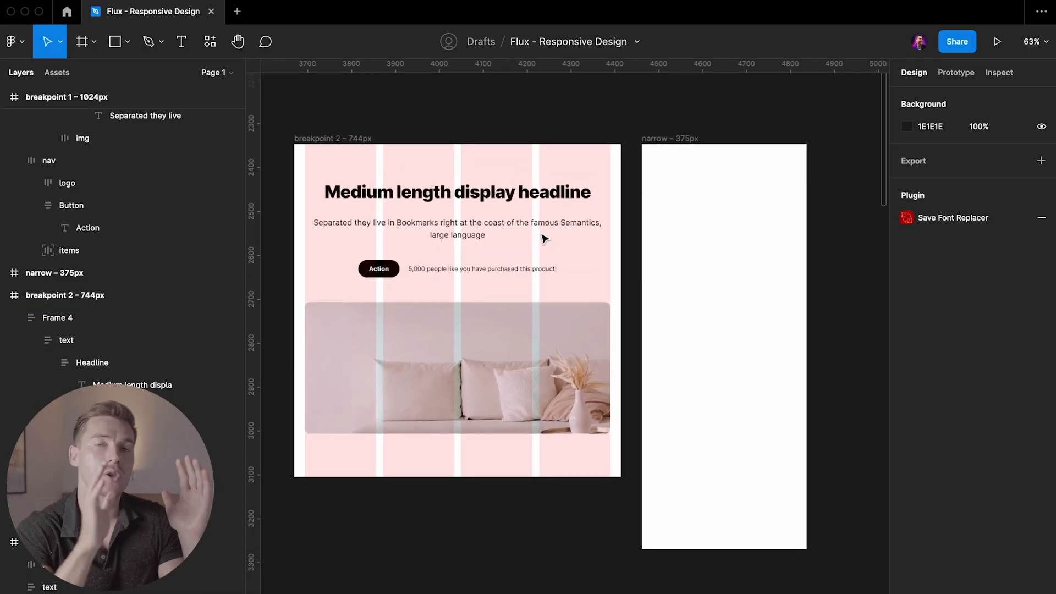
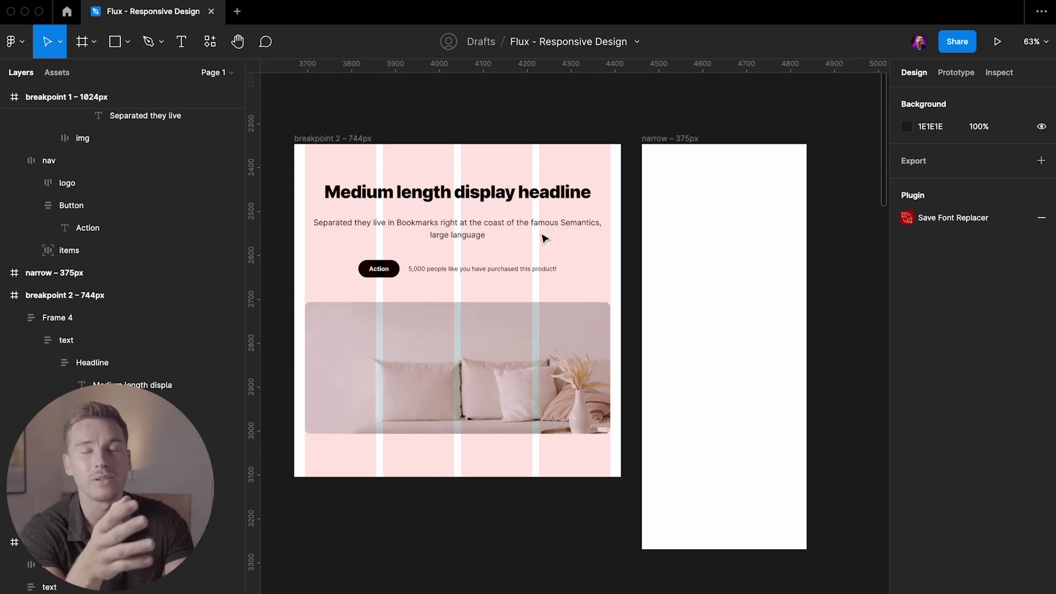
- Duplicate the breakpoint 2 hero content stack into the narrow – 375px frame, flush with its left edge, and narrow the copy to 375 px
scroll(655, 197, up, 3)
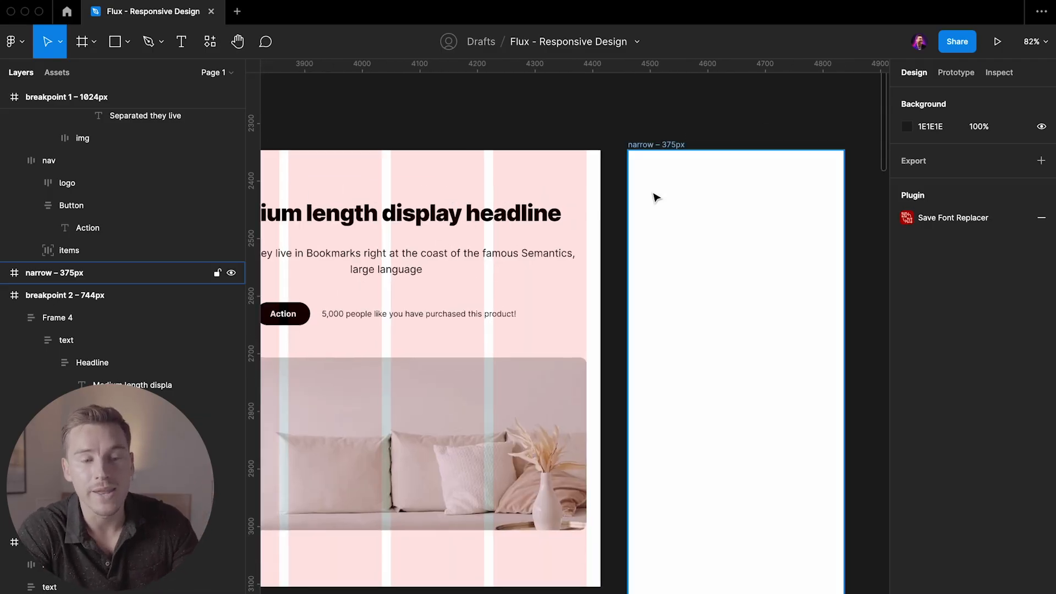
scroll(669, 164, down, 3)
click(517, 234)
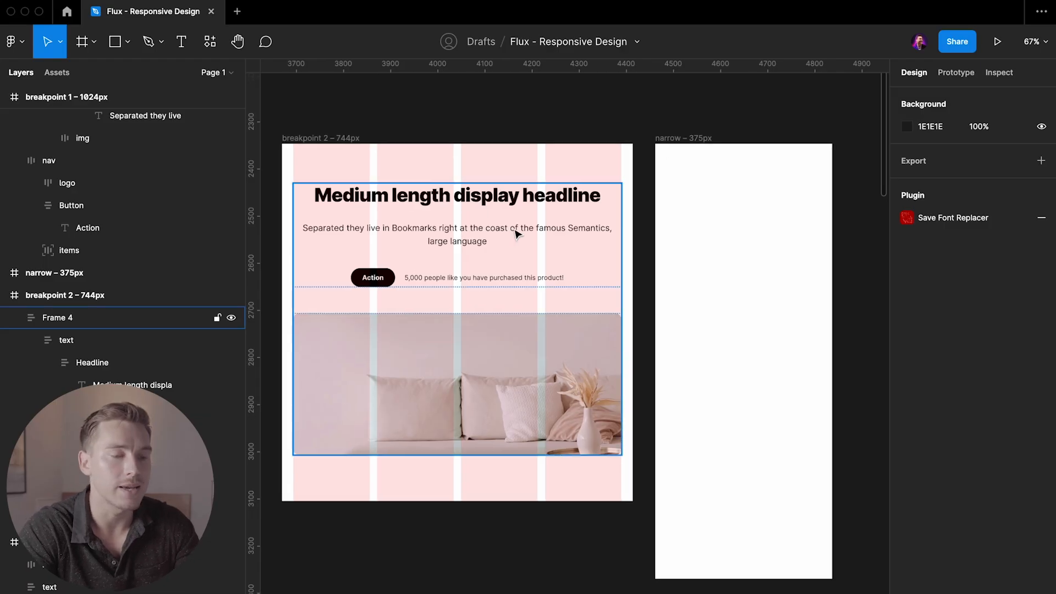
alt+drag(404, 228, 762, 222)
scroll(762, 222, right, 2)
click(868, 244)
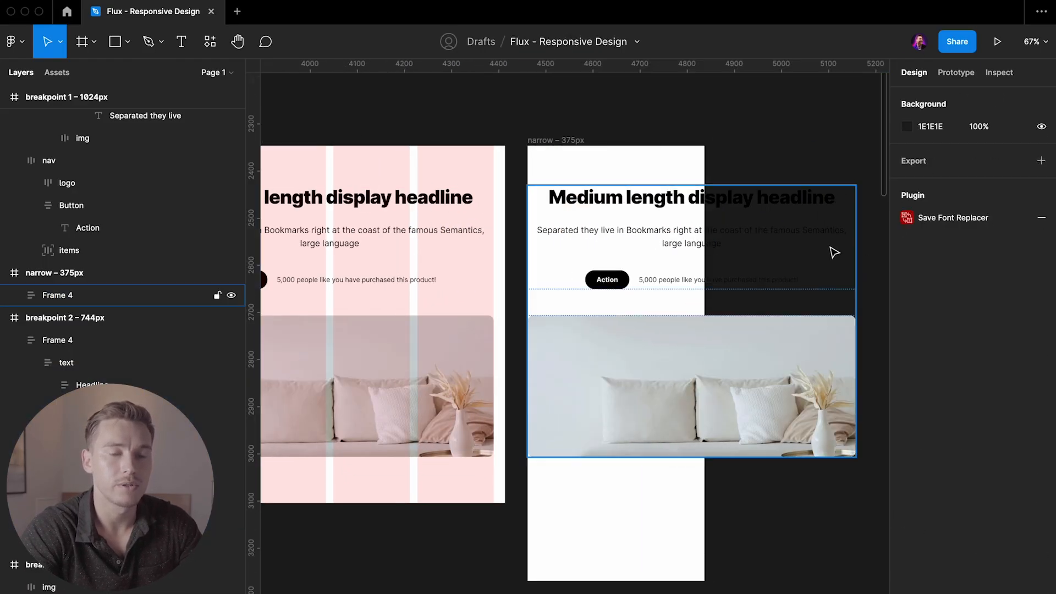
click(833, 247)
drag(854, 222, 705, 222)
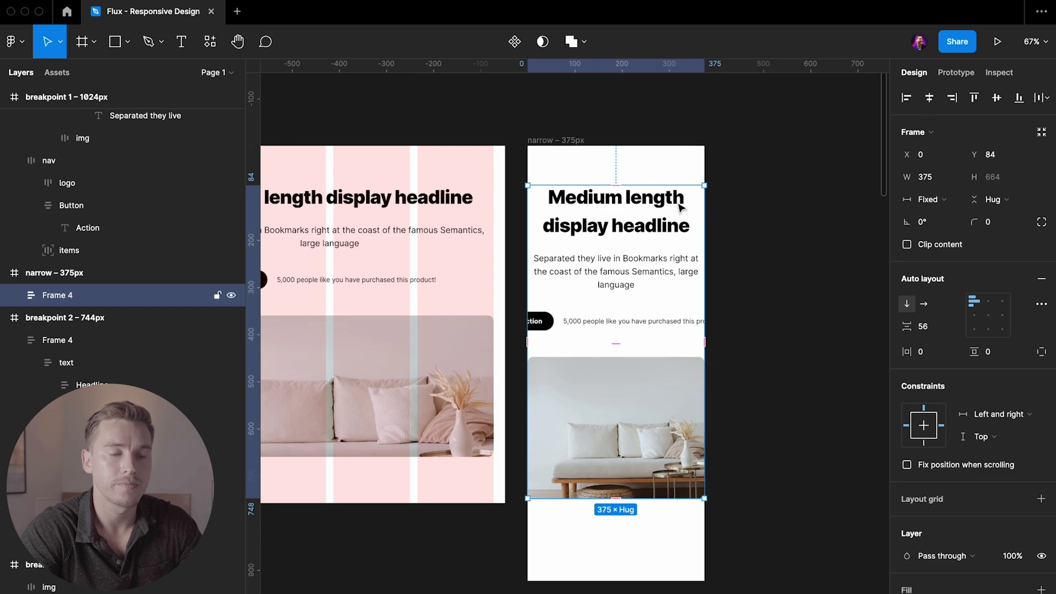
- Copy the 4-column layout grid from the breakpoint 2 frame onto the narrow – 375px frame
click(602, 144)
scroll(560, 142, up, 2)
scroll(560, 142, left, 5)
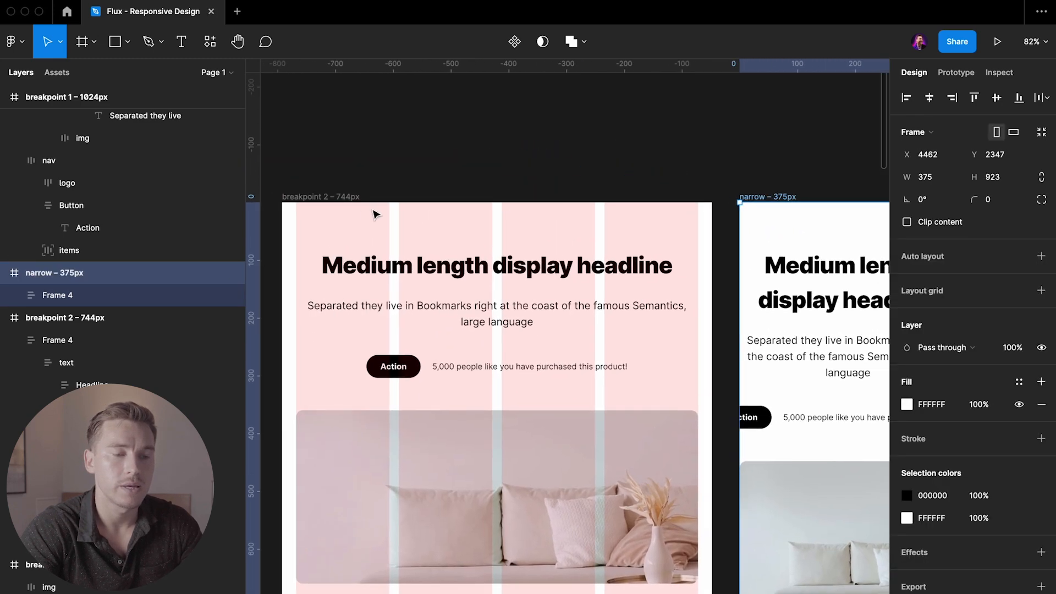
click(330, 197)
click(906, 313)
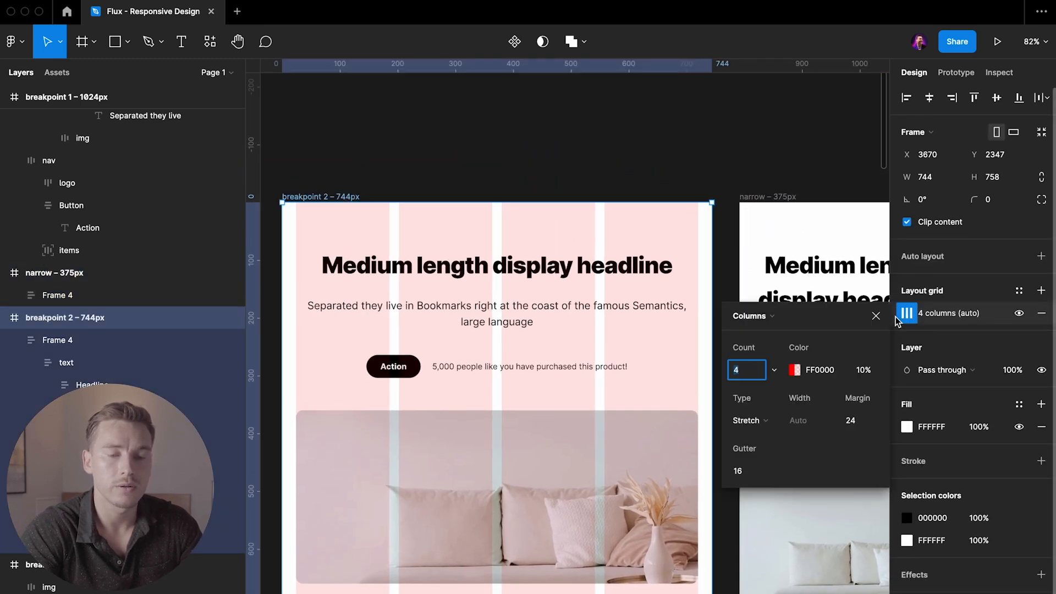
scroll(754, 238, down, 1)
click(906, 311)
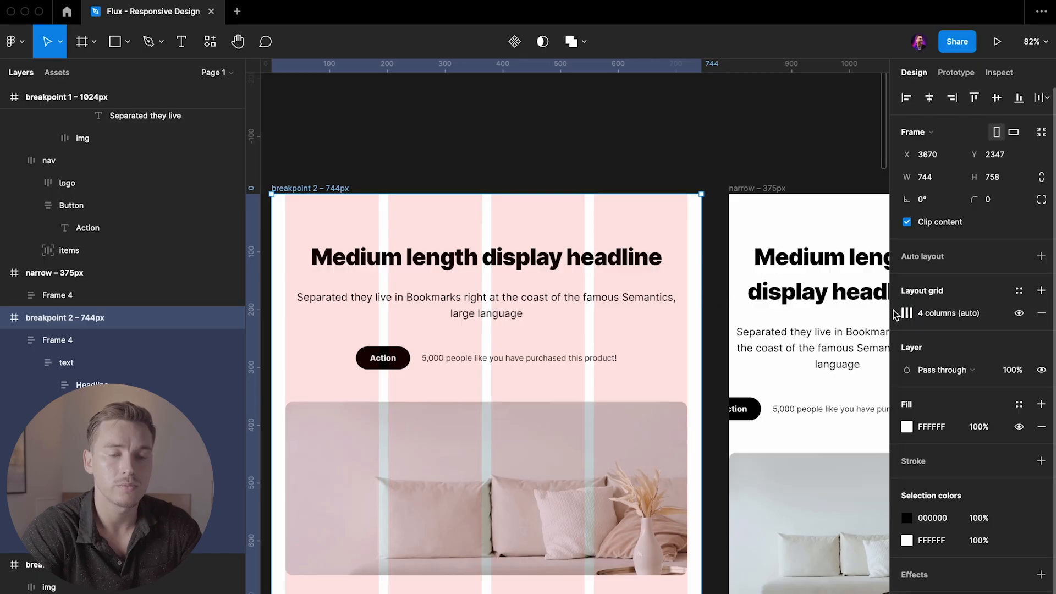
click(748, 184)
click(749, 187)
scroll(750, 188, right, 4)
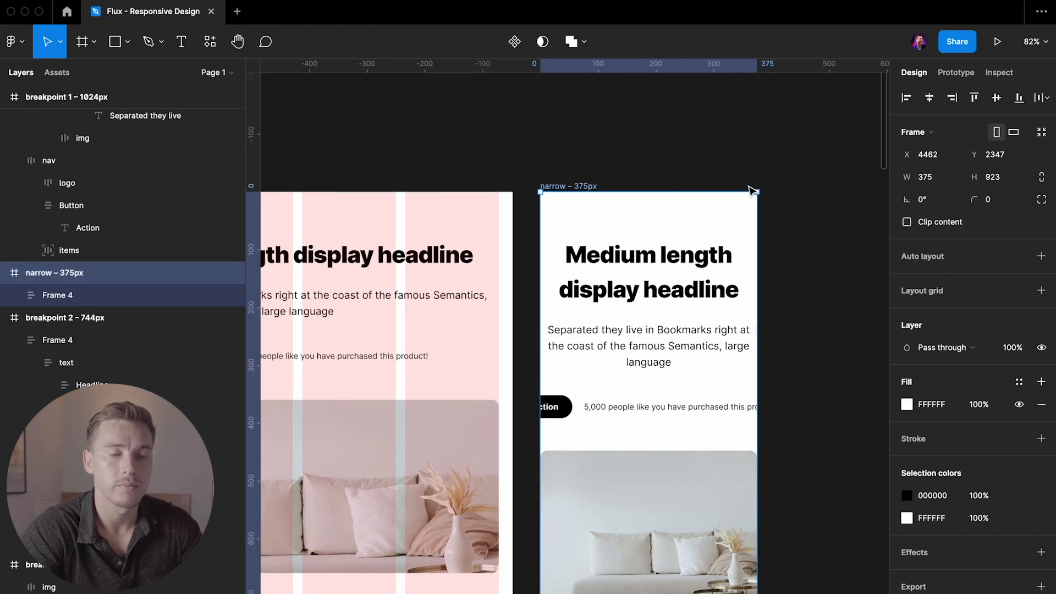
key(super+v)
scroll(749, 186, down, 1)
key(Escape)
- Fit the narrow frame's content stack between the grid margins at X 24 with a width of 327, and move it up to Y 47
click(647, 257)
scroll(654, 251, down, 3)
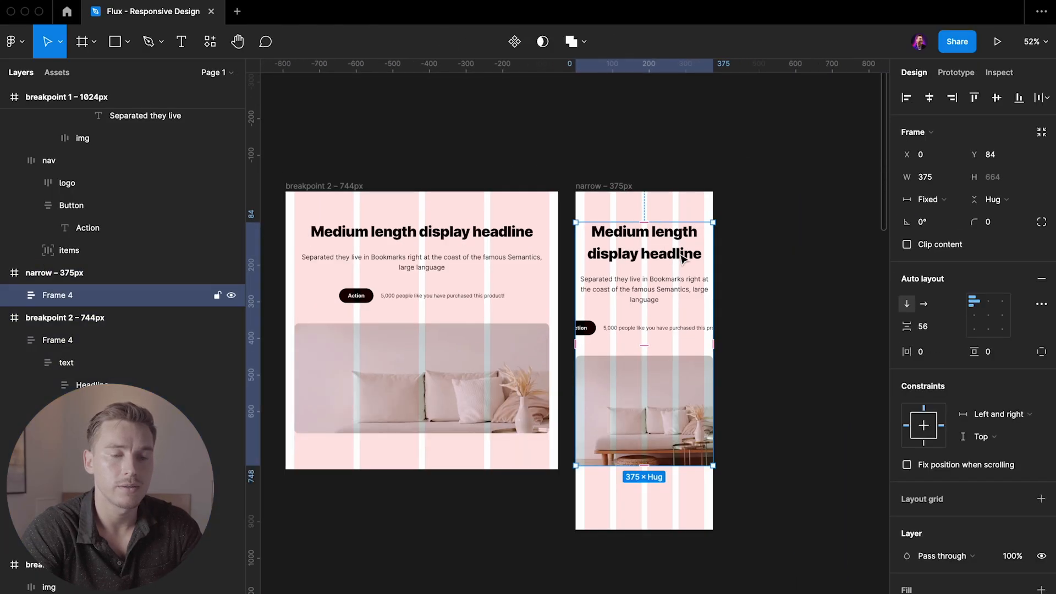
scroll(671, 252, up, 2)
drag(714, 251, 712, 252)
scroll(633, 247, up, 3)
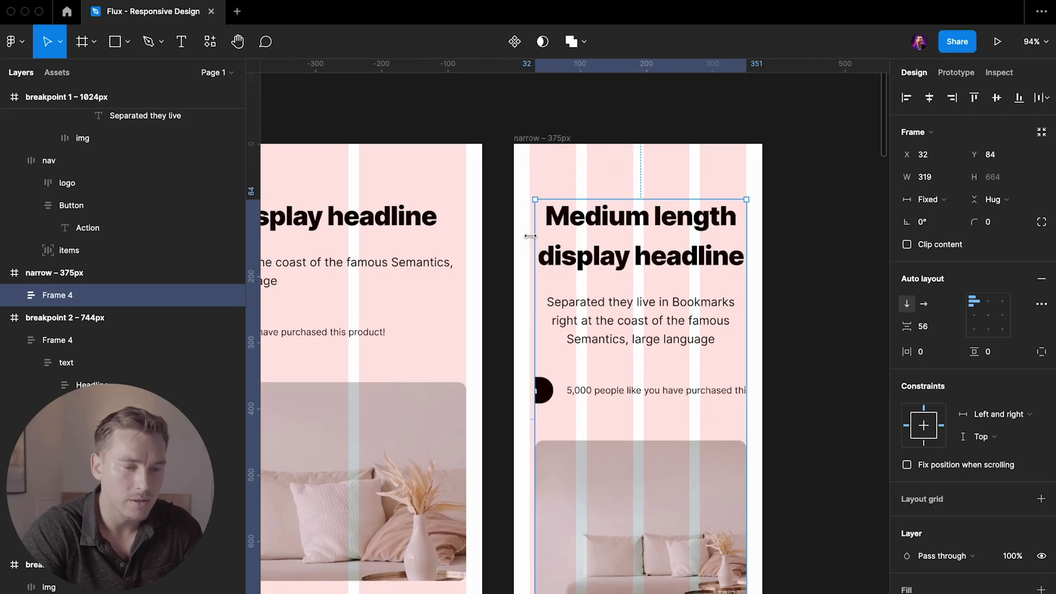
drag(529, 235, 525, 236)
scroll(624, 236, down, 3)
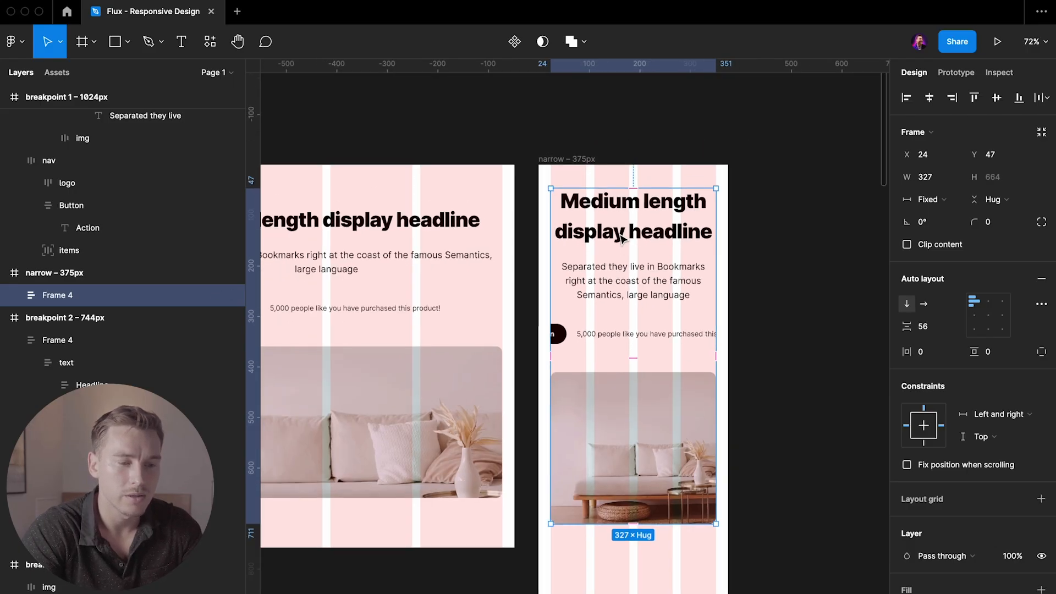
- Examine how the button and supporting text are arranged in the finished breakpoint 2 and narrow reference layouts
scroll(621, 238, down, 5)
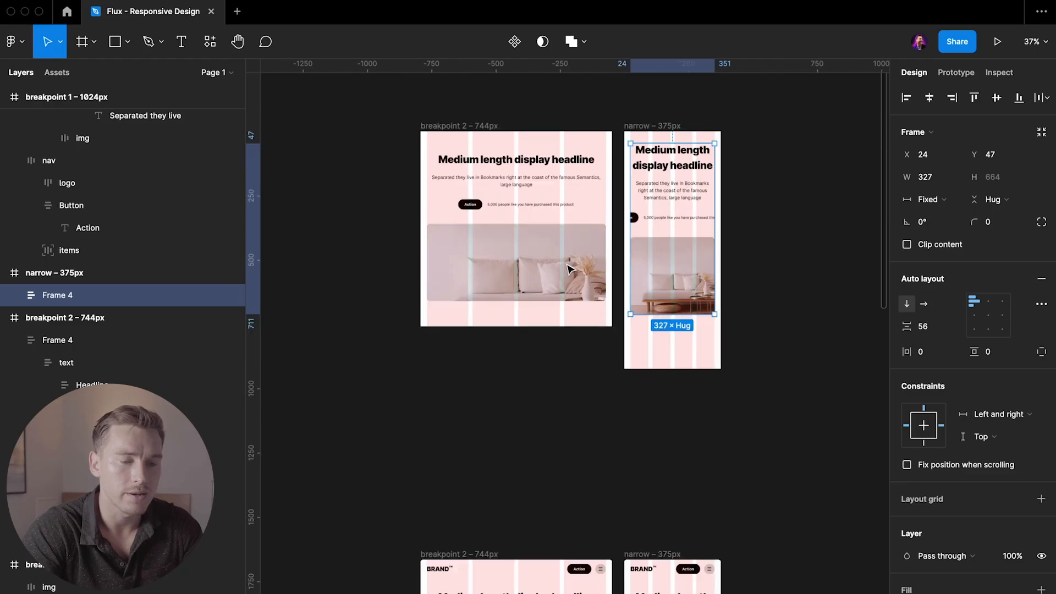
scroll(569, 269, down, 4)
scroll(498, 396, up, 3)
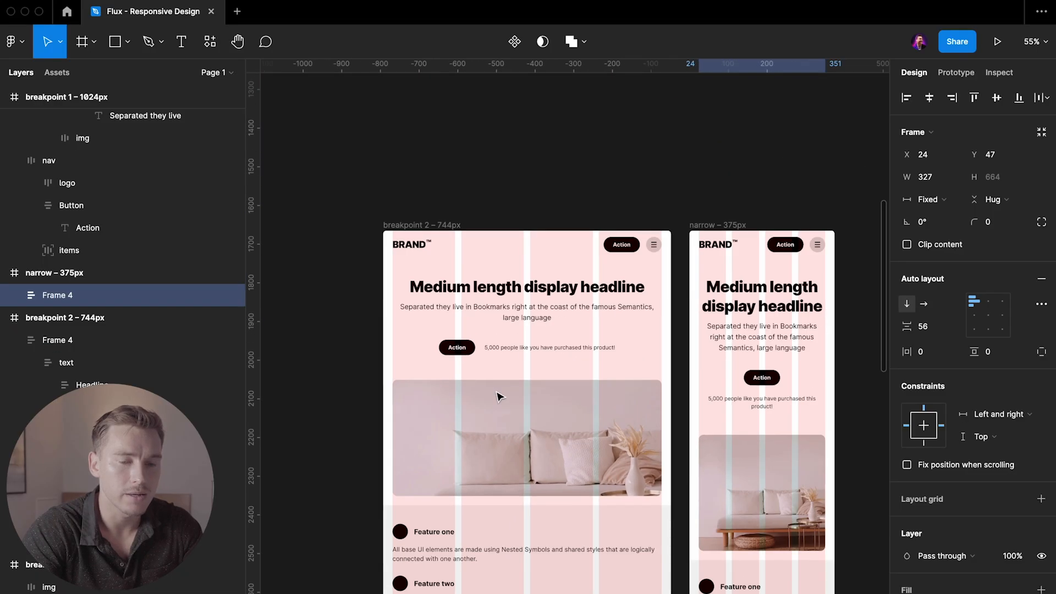
scroll(497, 392, up, 9)
scroll(496, 392, down, 9)
scroll(497, 392, up, 2)
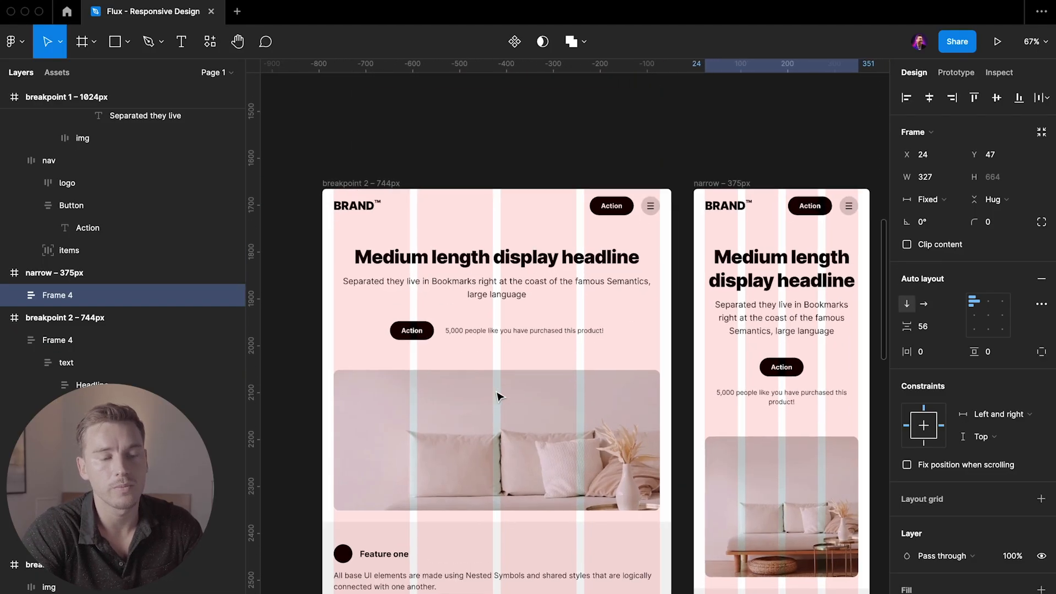
scroll(497, 396, up, 1)
click(471, 330)
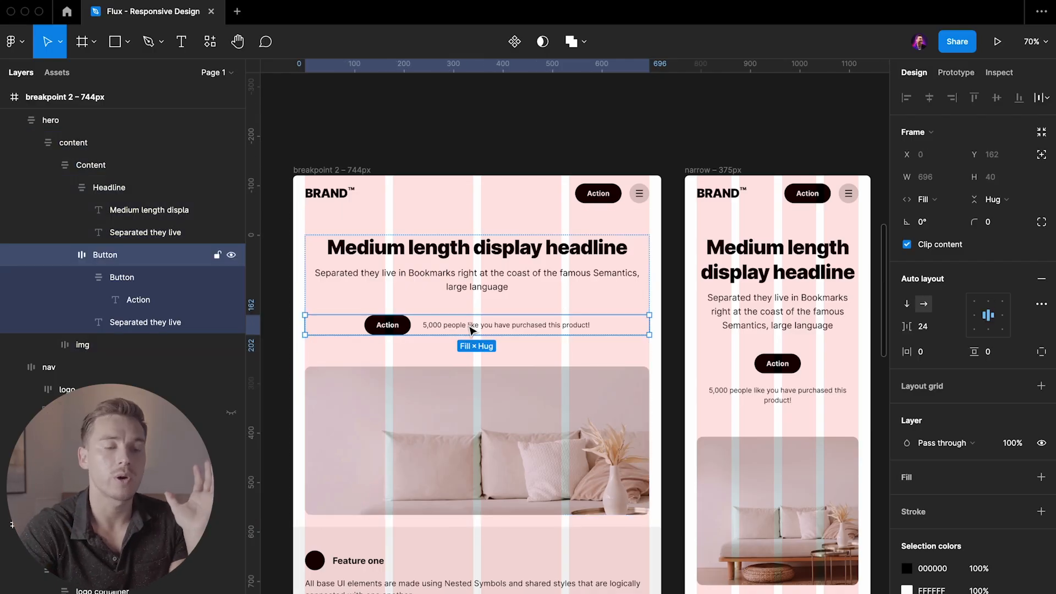
scroll(471, 329, down, 2)
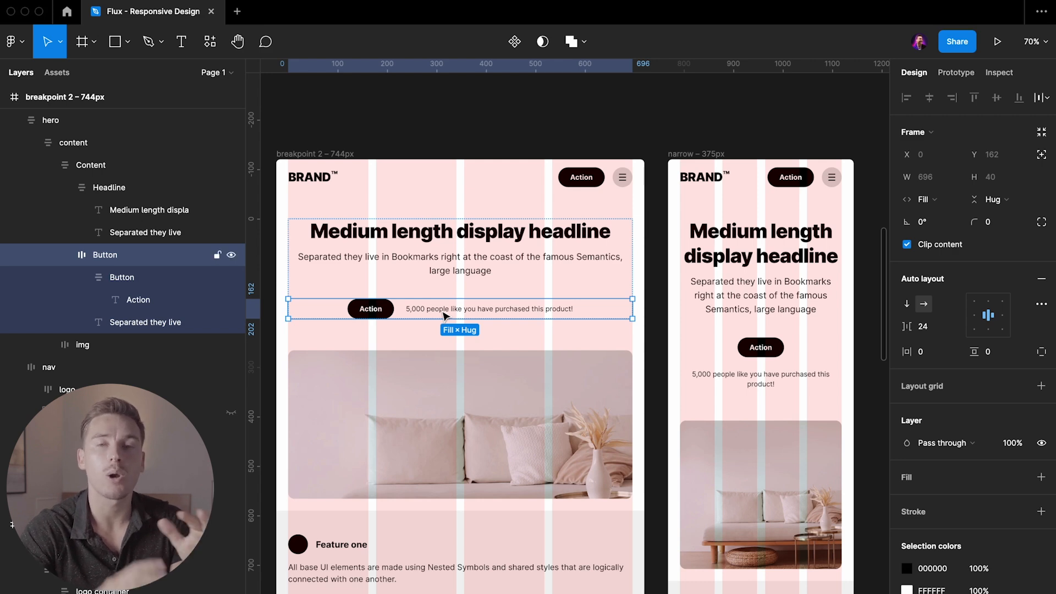
double_click(787, 372)
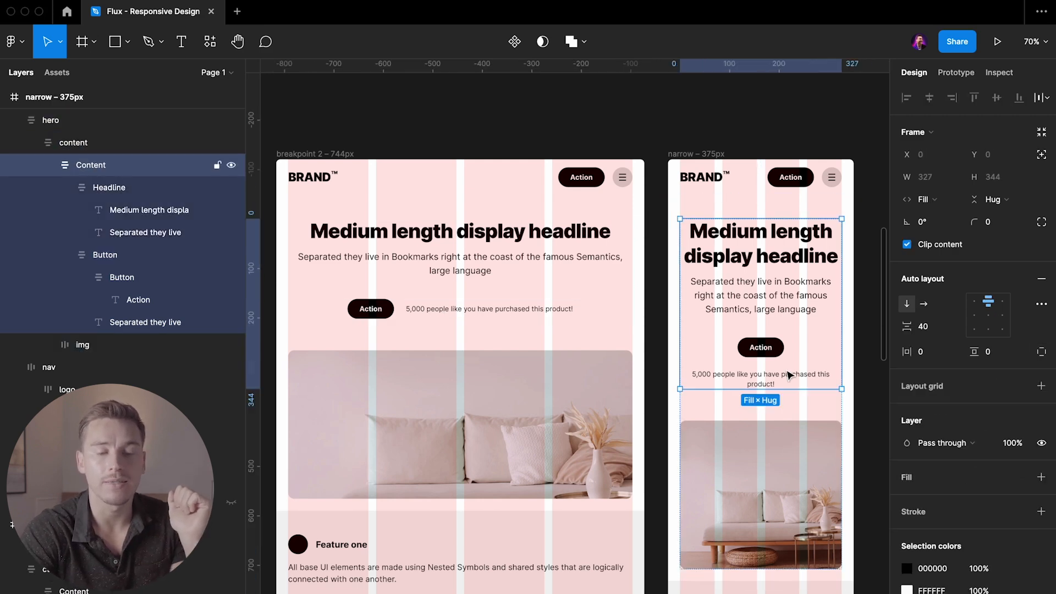
double_click(787, 373)
double_click(787, 373)
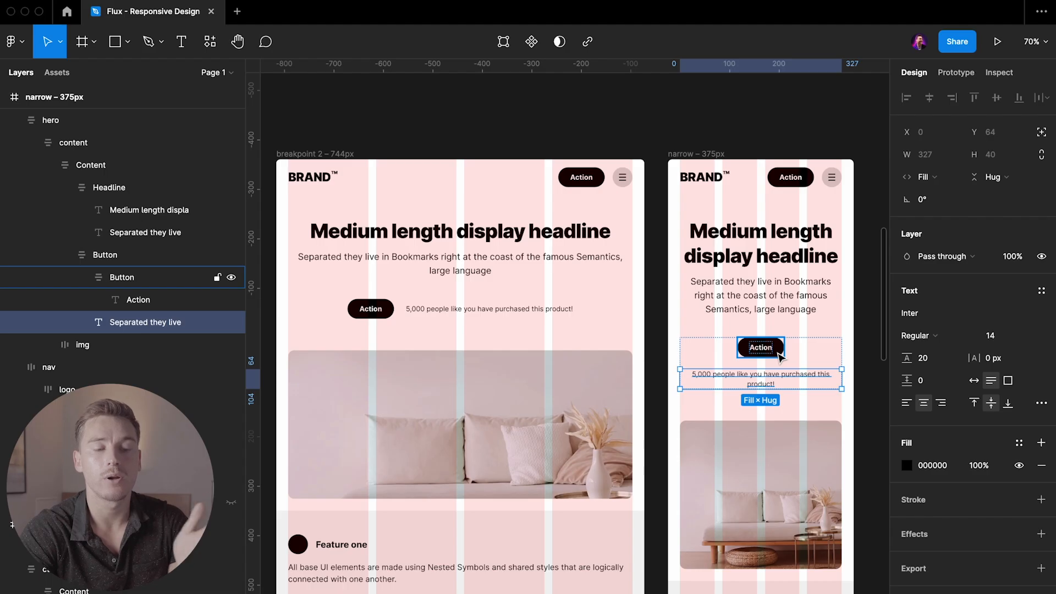
click(493, 130)
scroll(493, 130, up, 1)
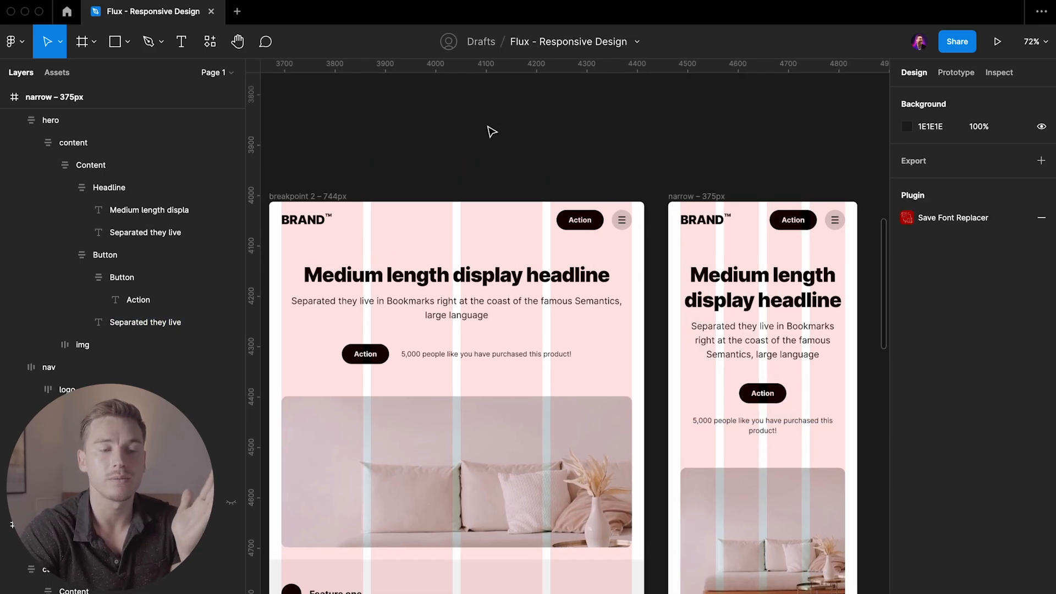
- Switch the narrow frame's row with the Action button and supporting text to a vertical auto layout
scroll(491, 129, up, 15)
scroll(755, 284, right, 1)
click(725, 293)
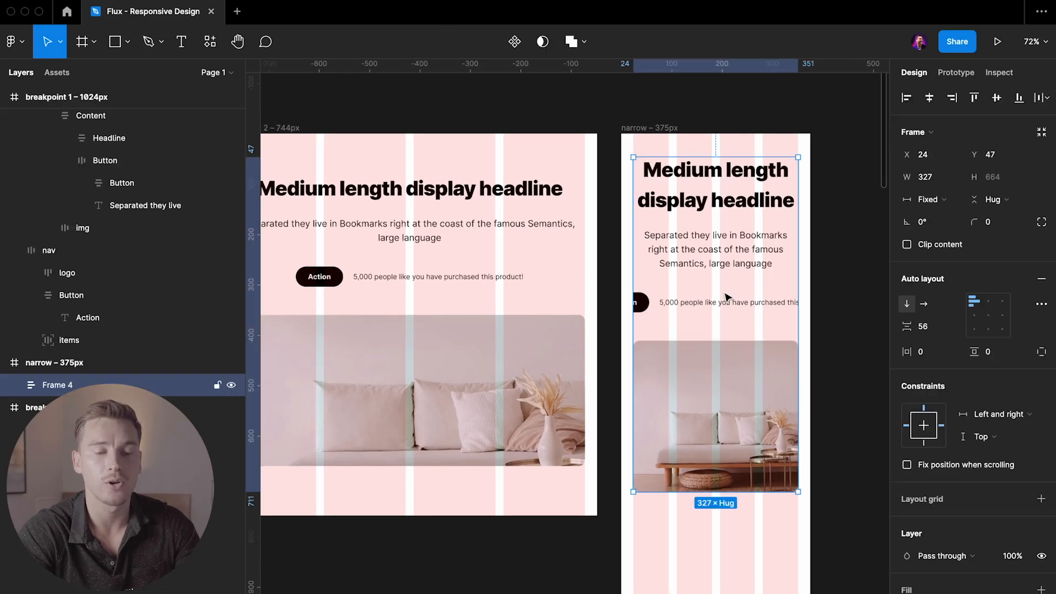
double_click(725, 293)
click(907, 303)
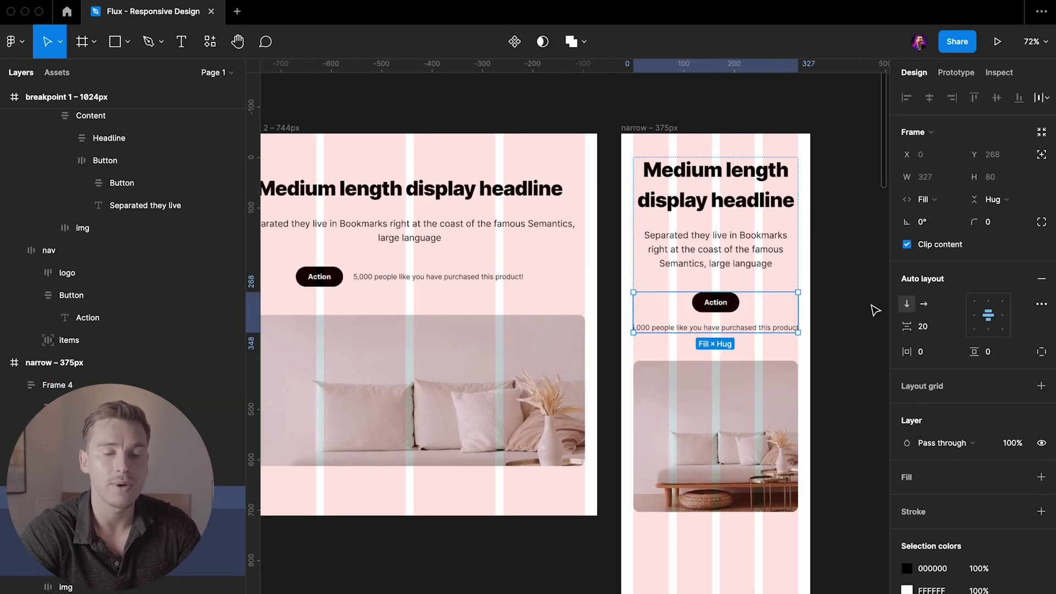
- Set the narrow frame's "5,000 people like you have purchased this product!" text to fill its container width and center-align it
scroll(737, 287, left, 1)
click(875, 309)
super+click(794, 331)
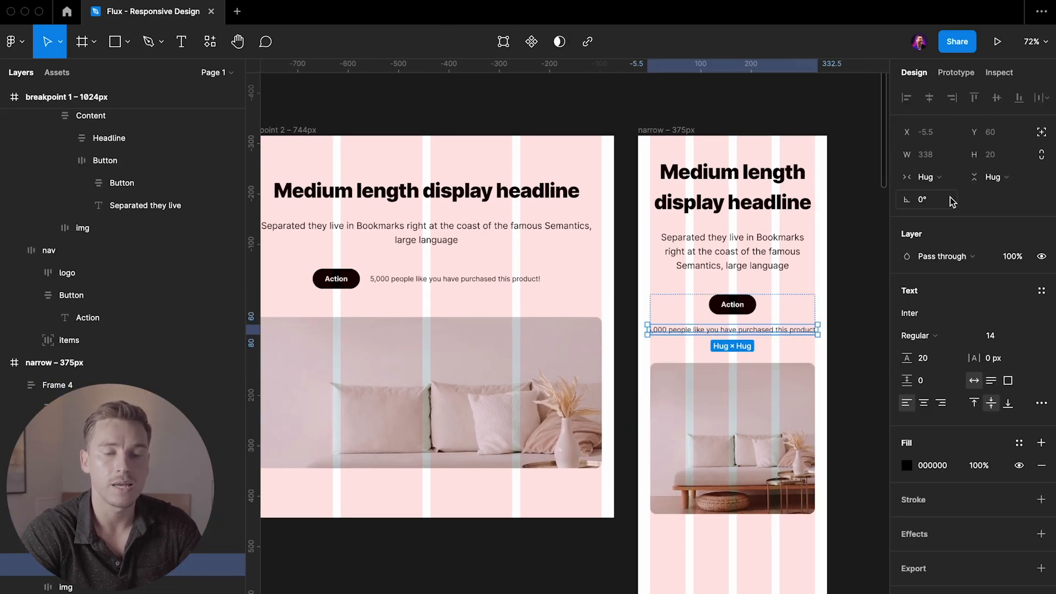
click(937, 179)
click(948, 194)
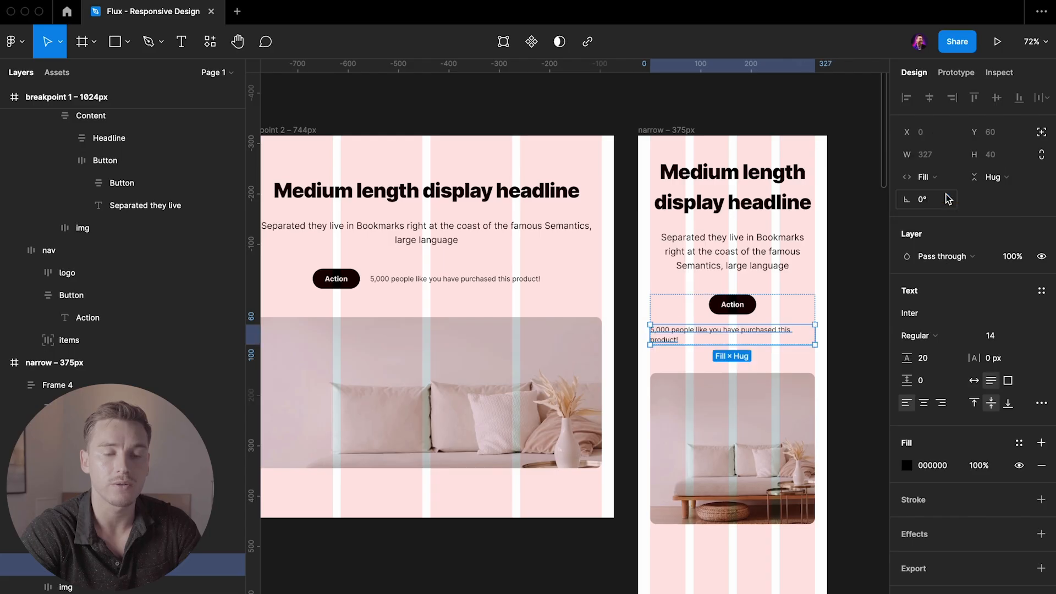
click(923, 404)
key(Escape)
- Hide the interface and compare the new hero frames with the full-page reference layouts across all breakpoints
key(super+backslash)
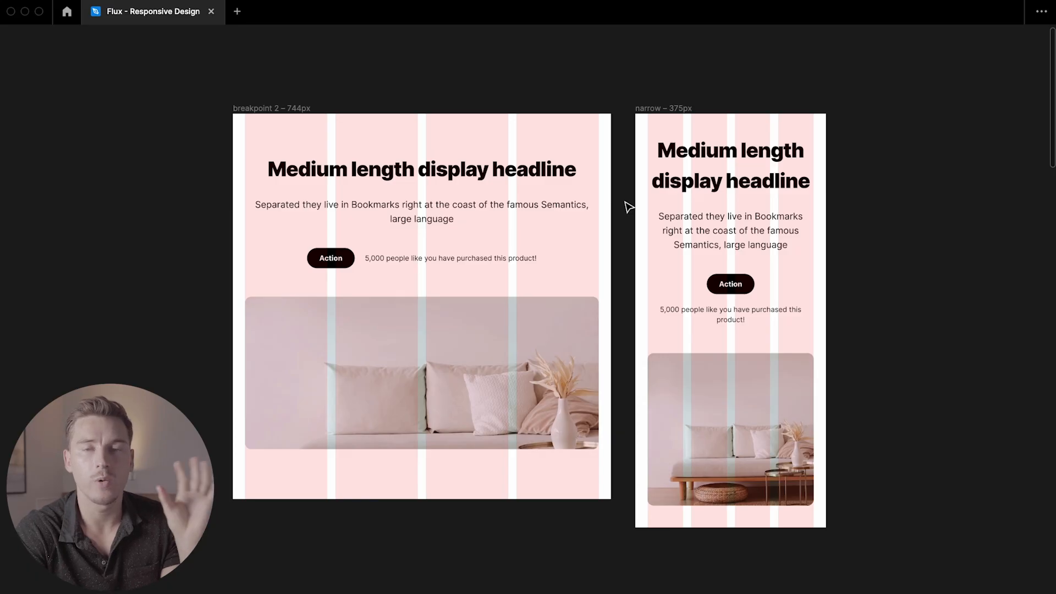
scroll(627, 206, down, 10)
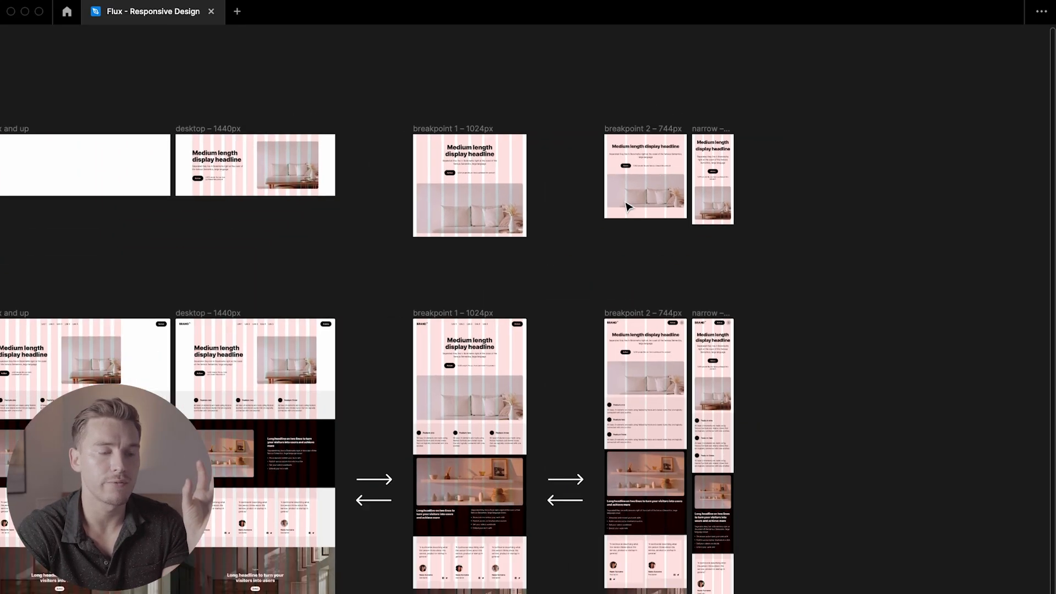
scroll(533, 192, down, 3)
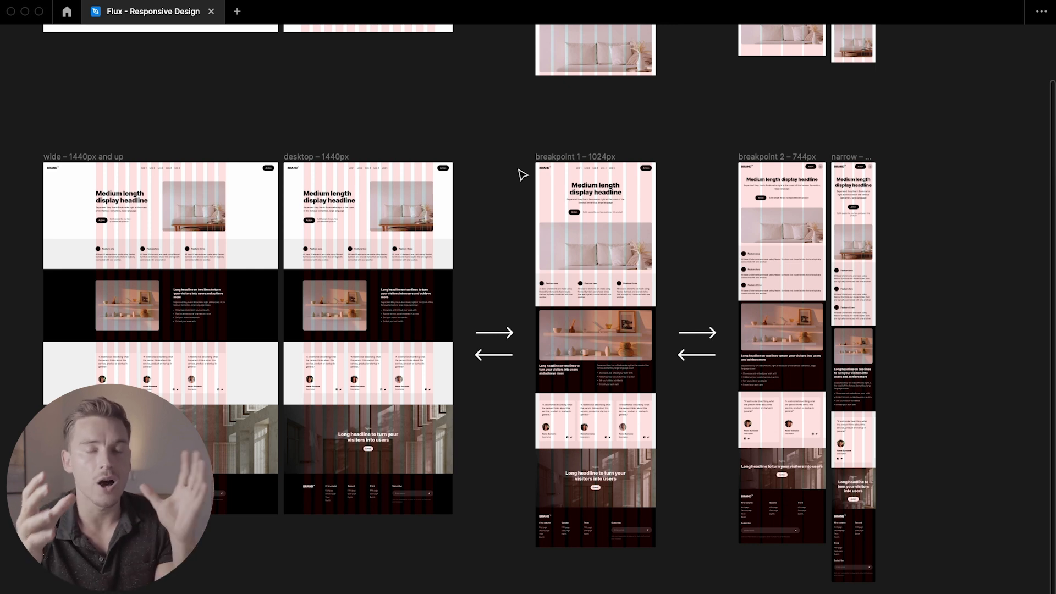
scroll(520, 171, up, 3)
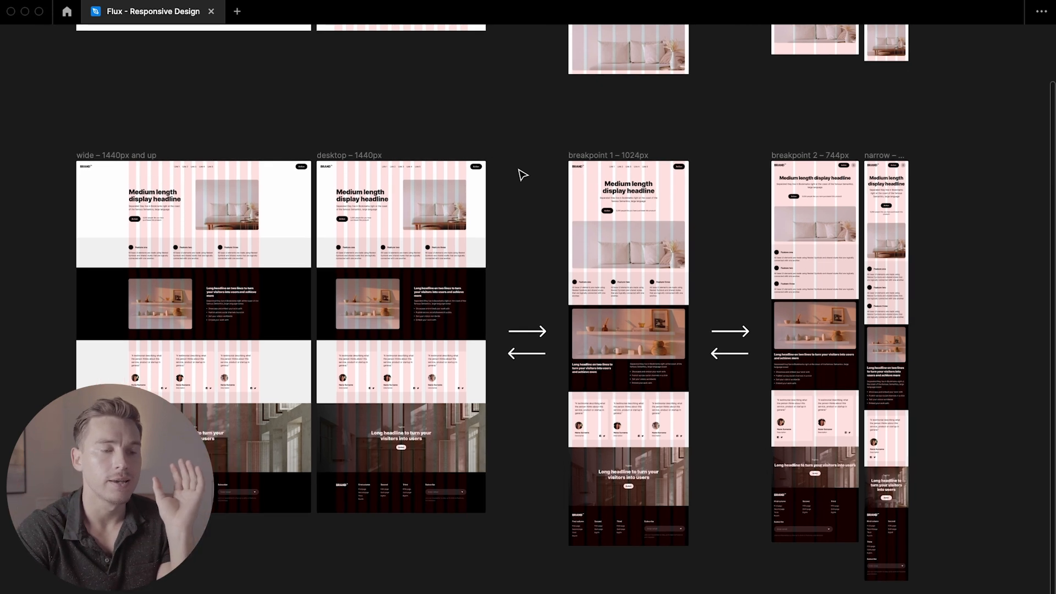
scroll(463, 159, up, 10)
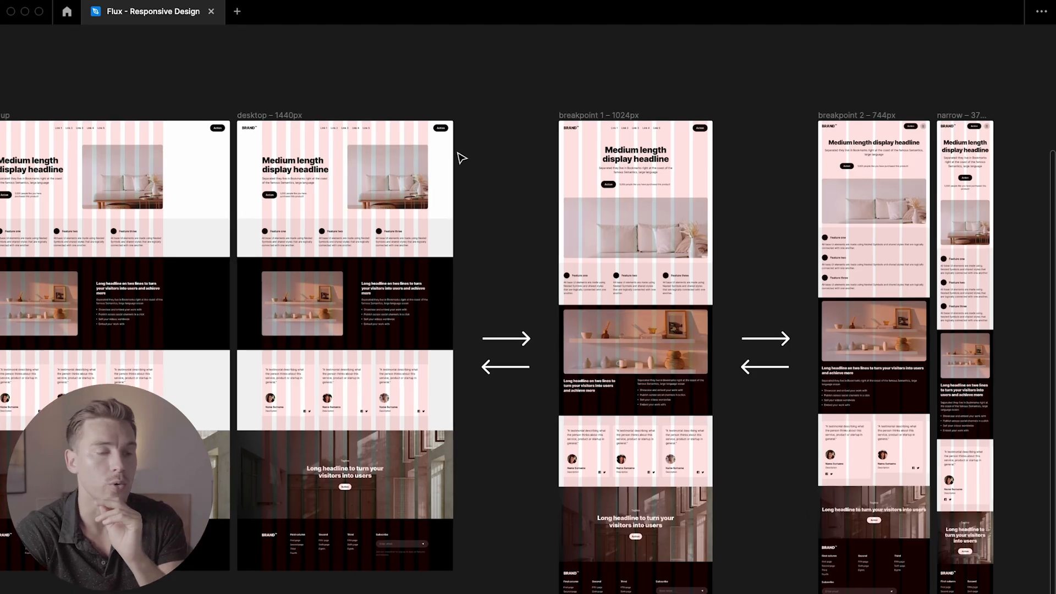
scroll(542, 434, down, 3)
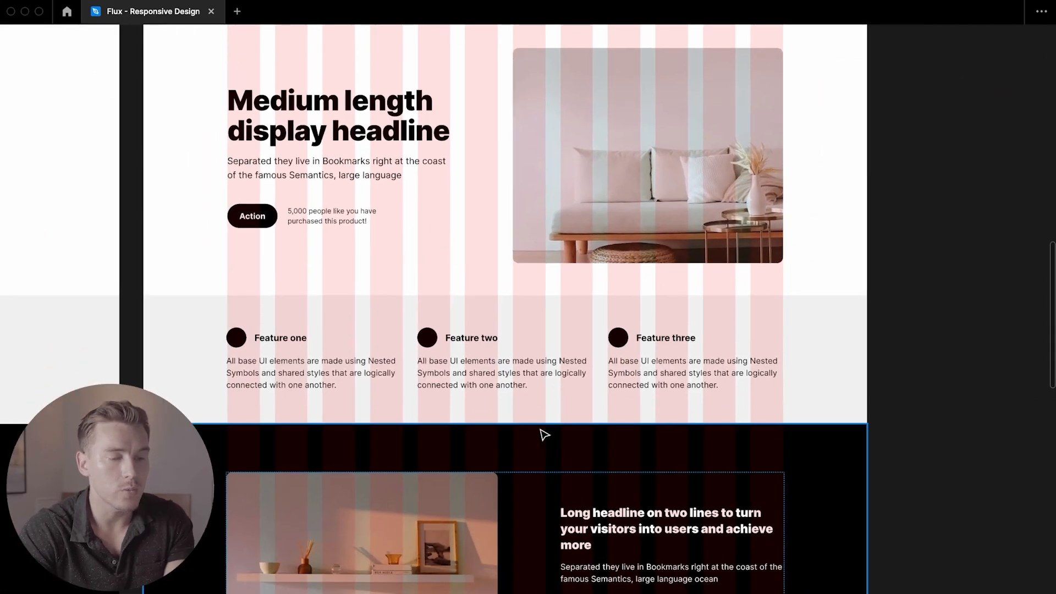
- Examine the Feature one, Feature two and Feature three columns against the grid in the desktop – 1440px reference layout
click(528, 396)
scroll(533, 401, up, 5)
click(307, 386)
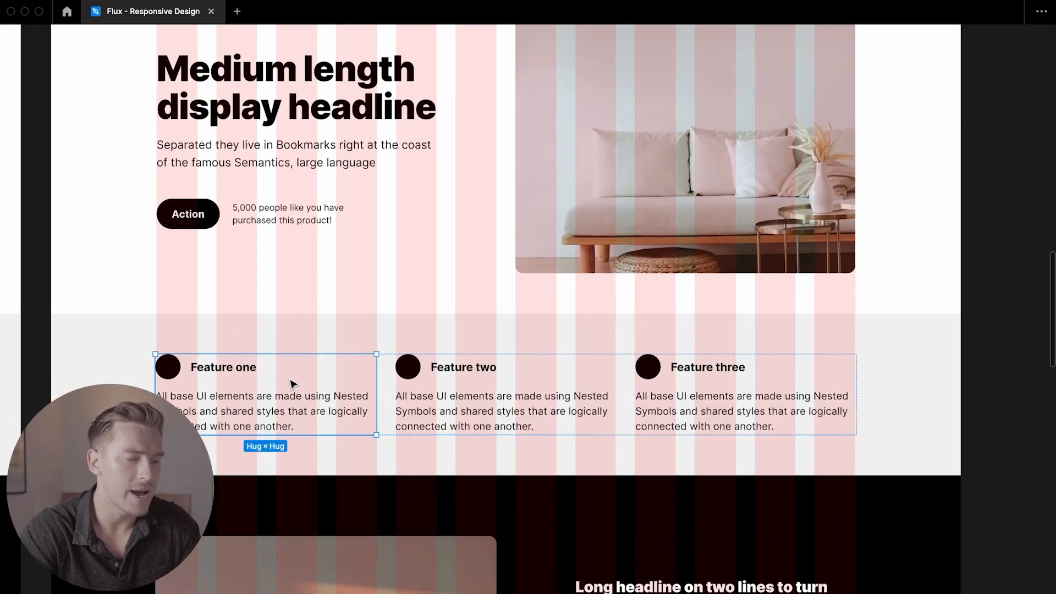
click(500, 391)
click(710, 362)
click(486, 385)
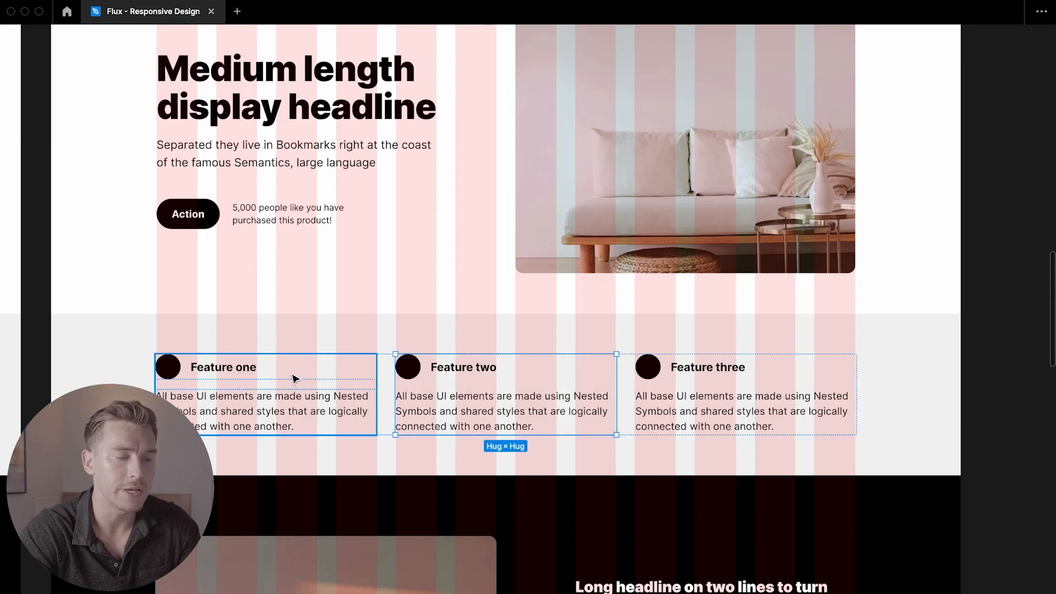
click(295, 377)
click(482, 388)
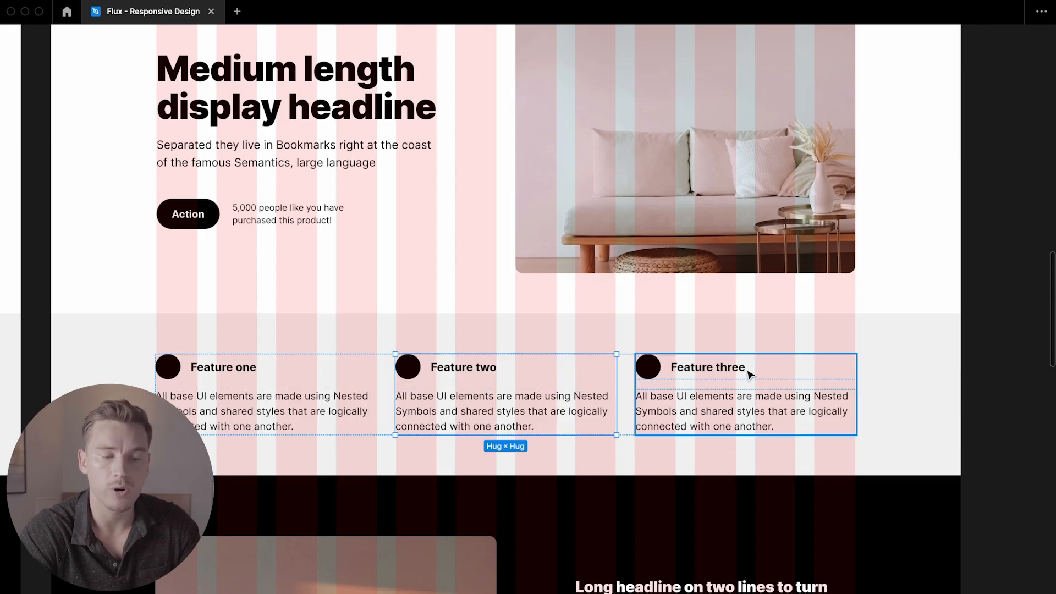
click(749, 370)
scroll(672, 348, down, 2)
scroll(674, 352, up, 1)
scroll(676, 355, up, 1)
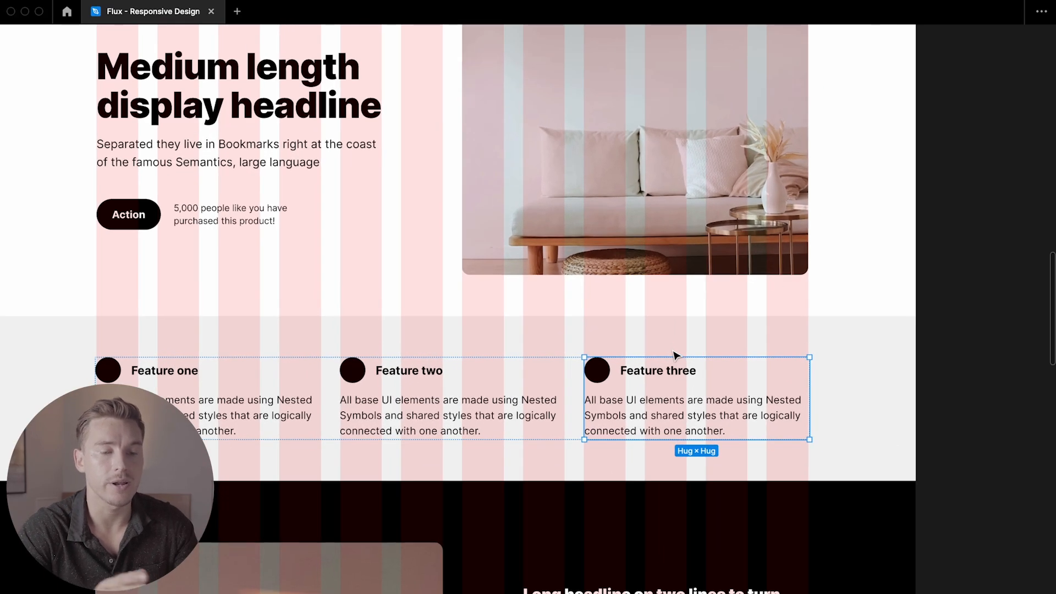
scroll(676, 355, down, 2)
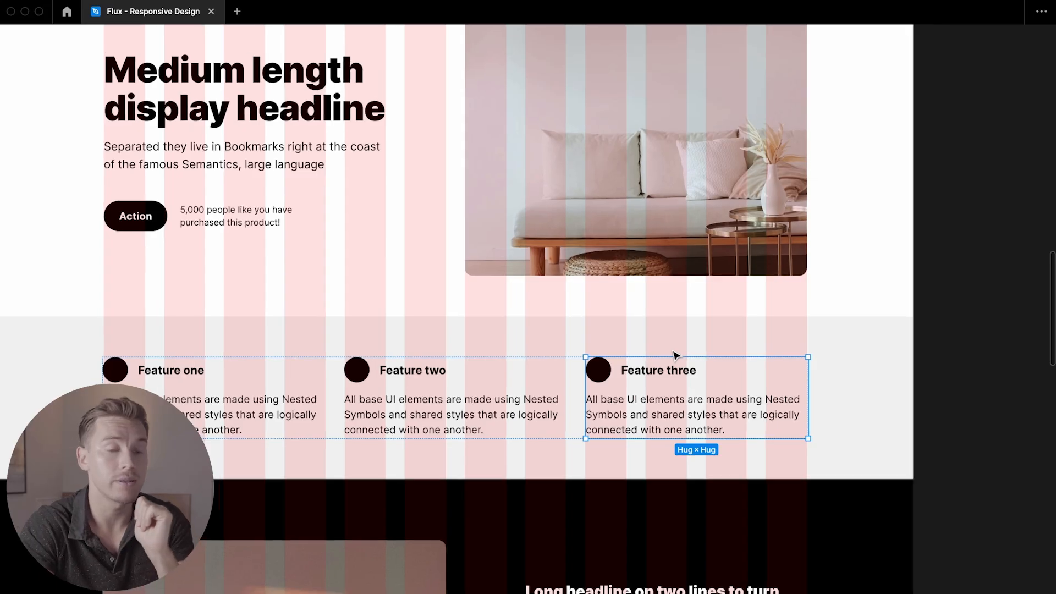
- Examine how the Feature one, Feature two and Feature three columns are sized and spaced against the grid in the breakpoint 1 – 1024px layout
click(905, 383)
scroll(907, 383, right, 10)
scroll(798, 385, right, 10)
scroll(798, 385, down, 2)
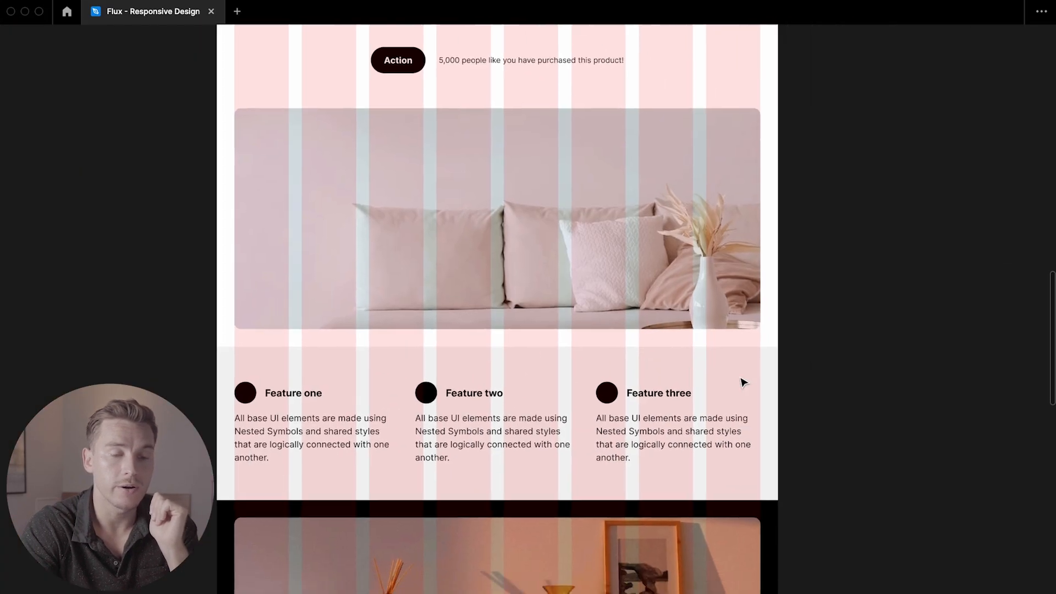
click(742, 379)
scroll(588, 408, up, 3)
scroll(589, 408, up, 1)
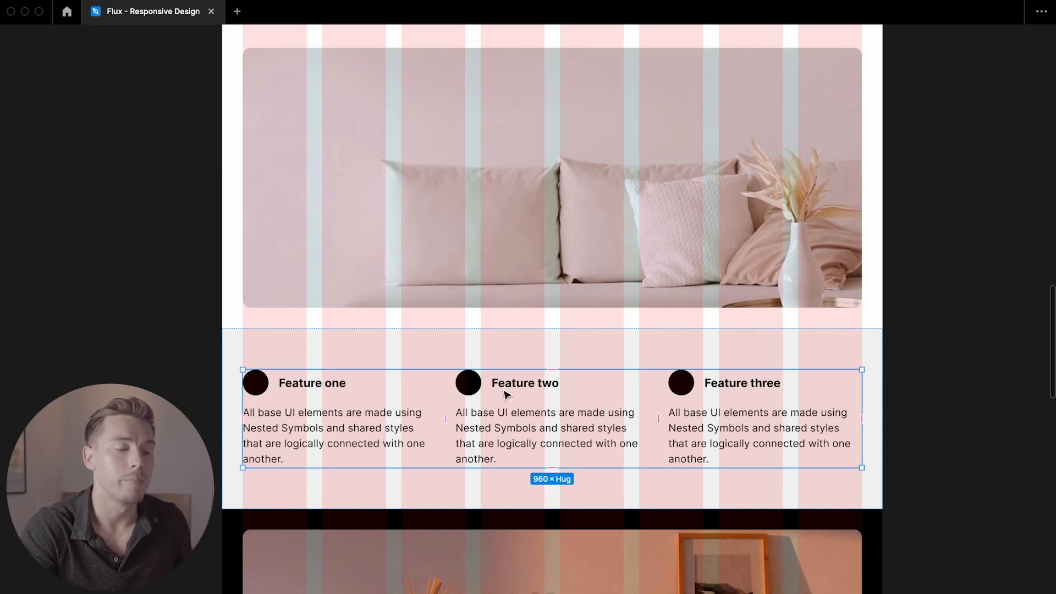
click(394, 408)
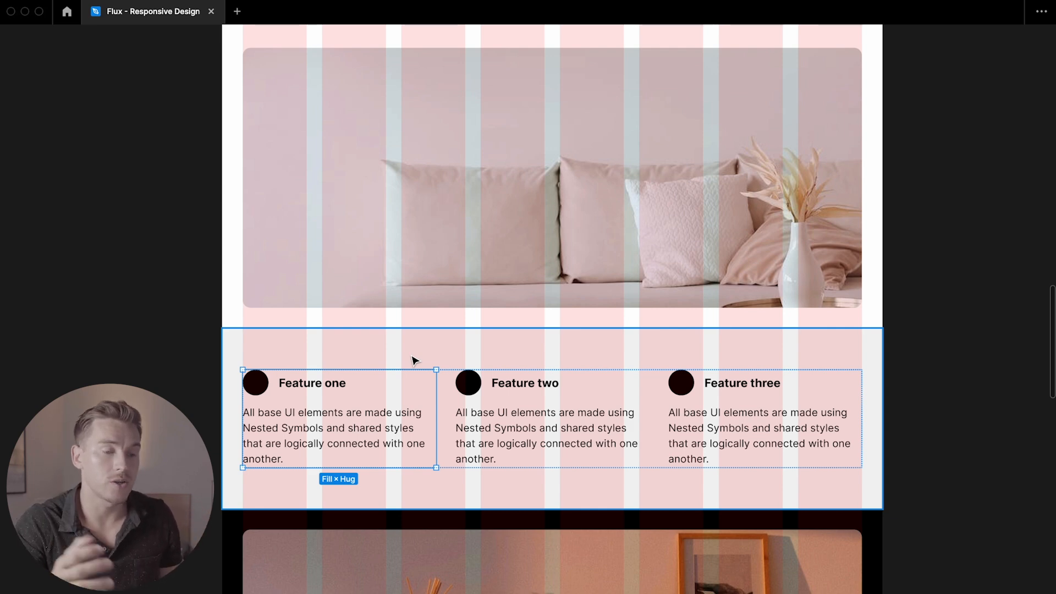
click(446, 388)
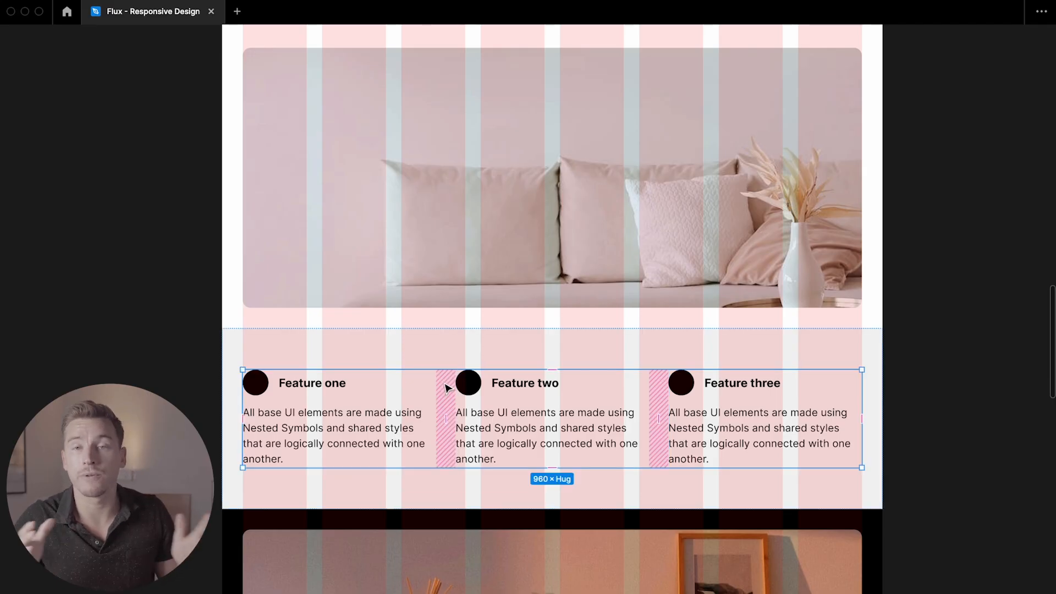
click(382, 384)
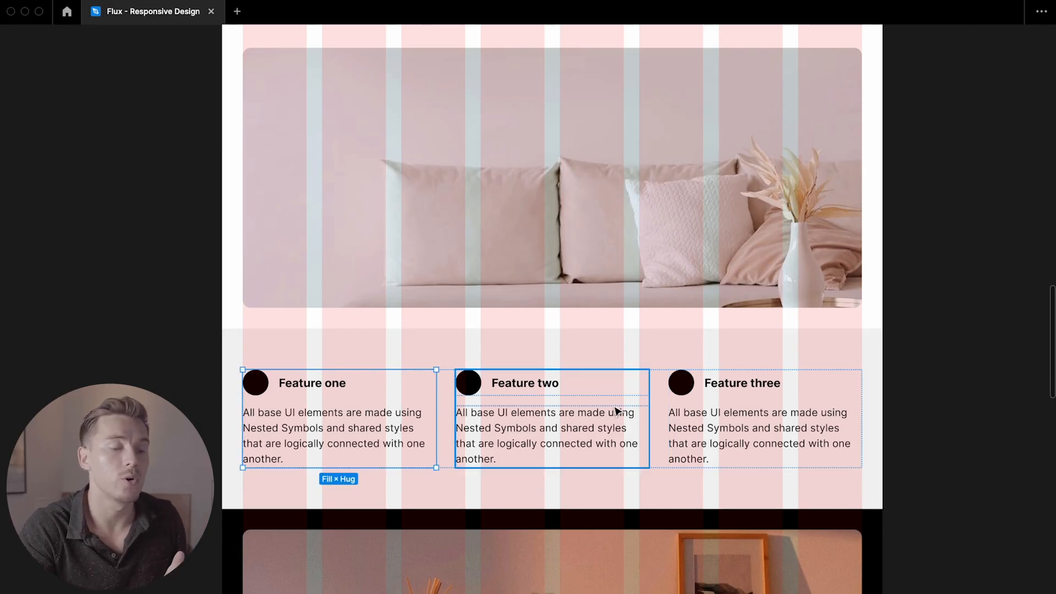
click(758, 418)
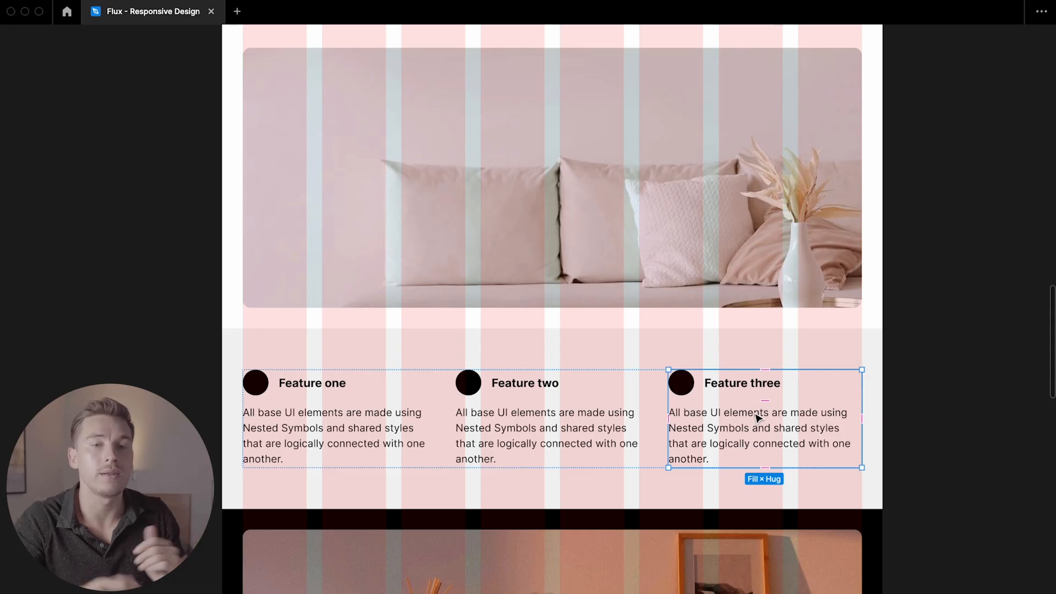
- Compare the stacked feature blocks in the breakpoint 2 – 744px and narrow – 375px reference layouts
scroll(844, 346, down, 5)
click(880, 345)
scroll(880, 345, right, 7)
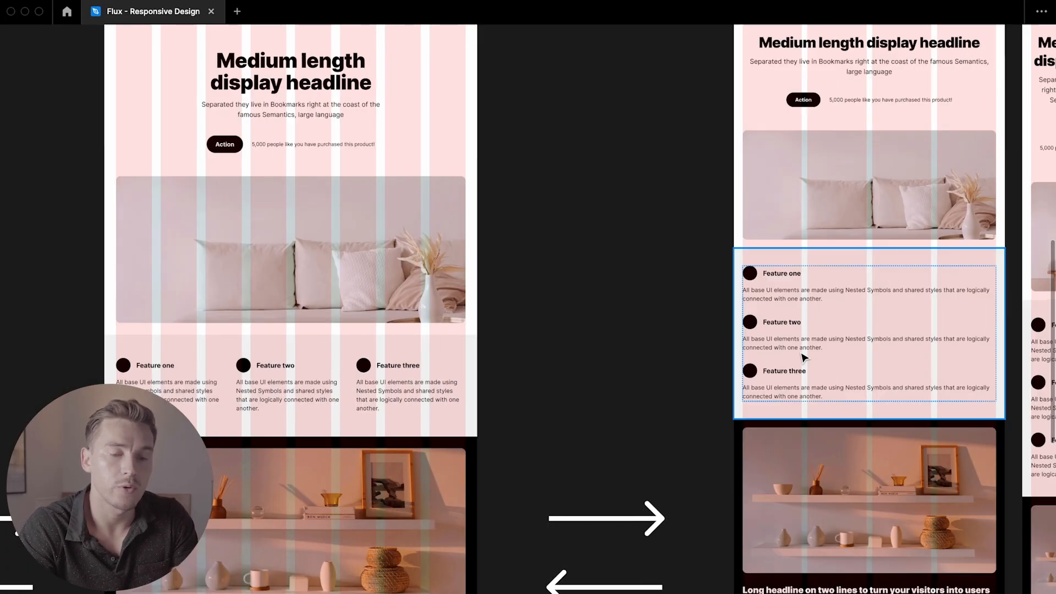
scroll(715, 319, up, 5)
scroll(715, 319, right, 8)
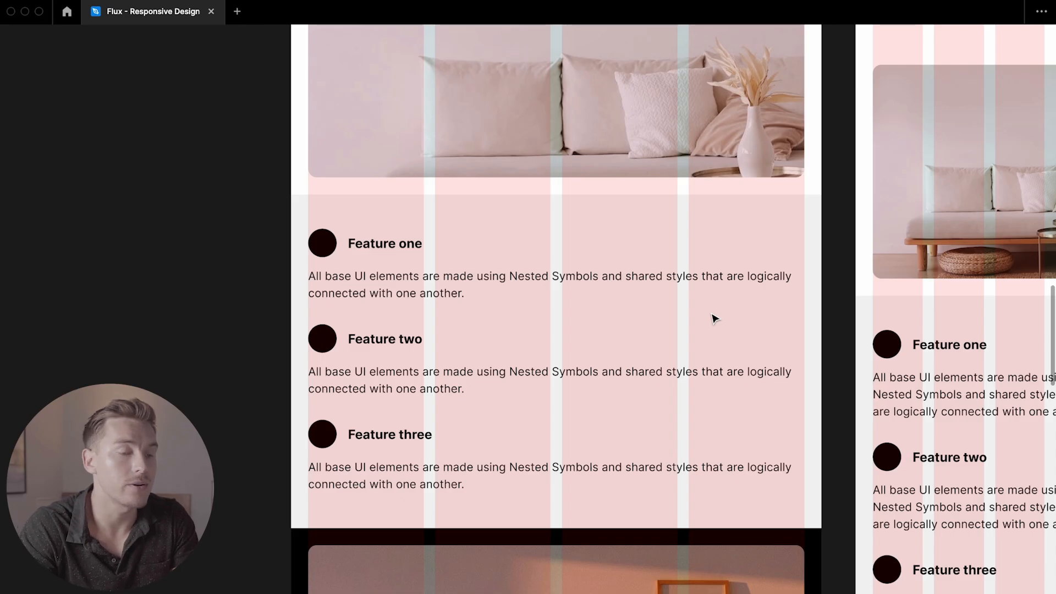
scroll(661, 287, right, 3)
scroll(661, 287, down, 2)
scroll(661, 287, up, 5)
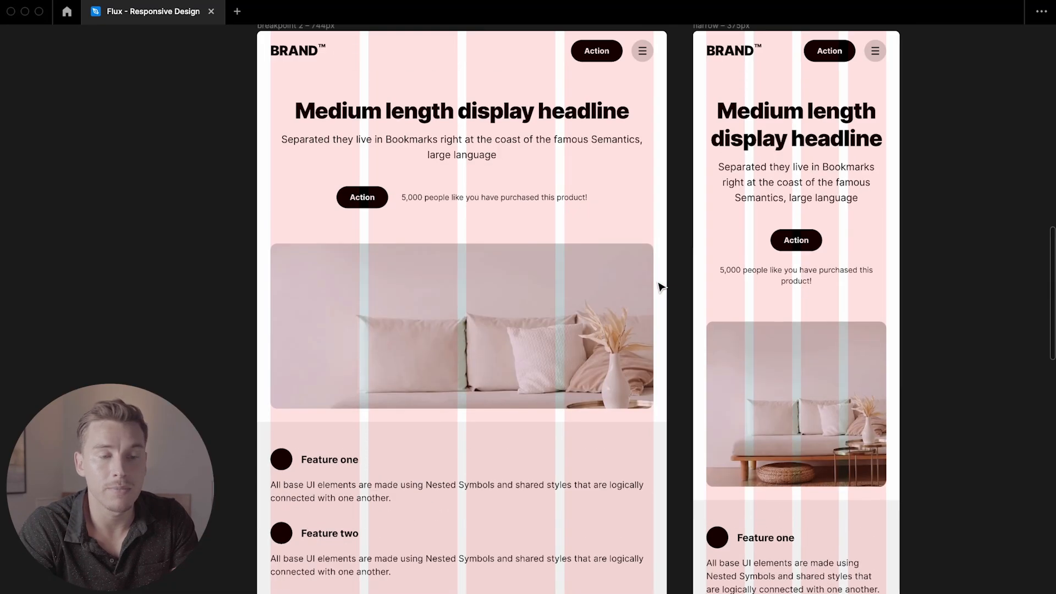
scroll(661, 287, down, 3)
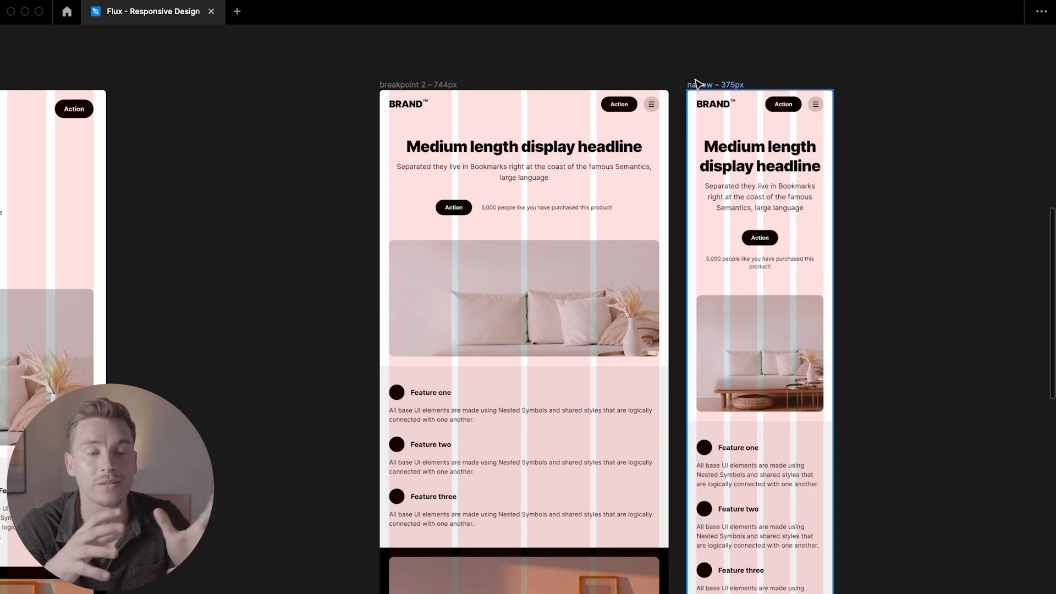
scroll(655, 75, down, 5)
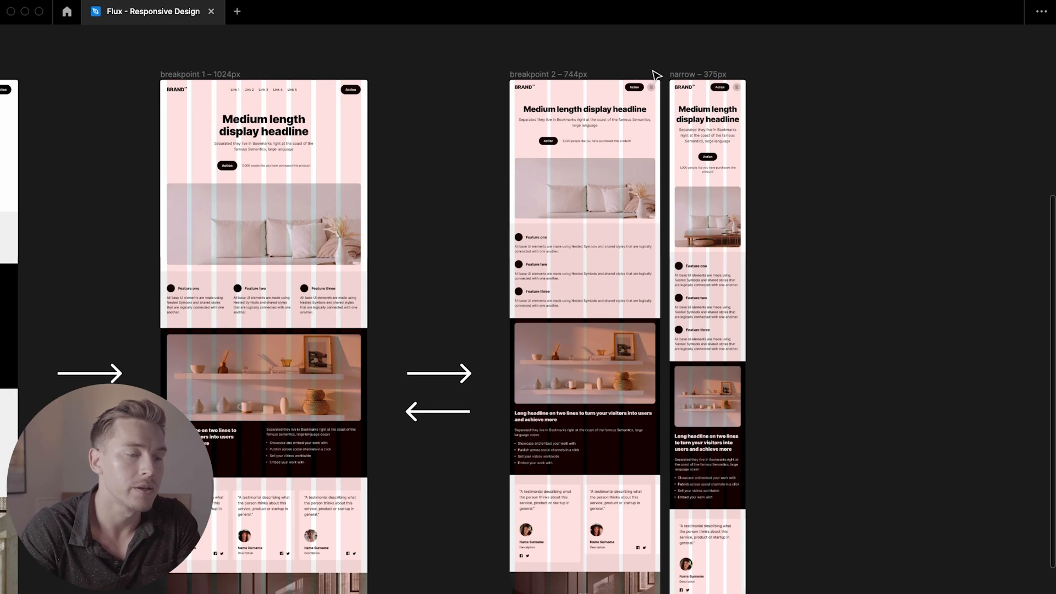
- Examine the dark section's shelf image and headline text block against the grid in the desktop reference layout
scroll(655, 75, left, 12)
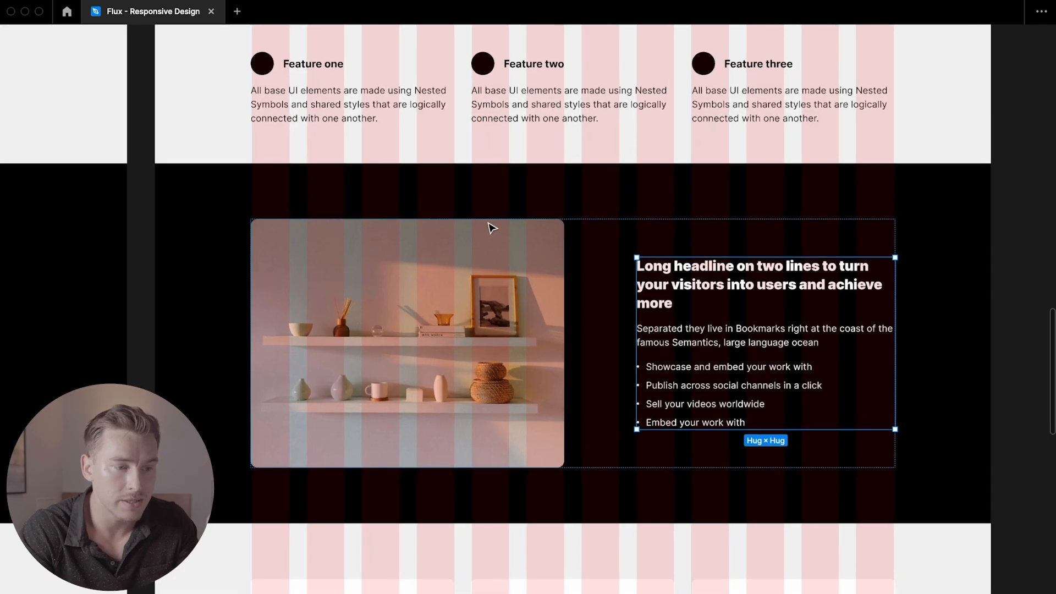
scroll(484, 219, right, 3)
click(414, 263)
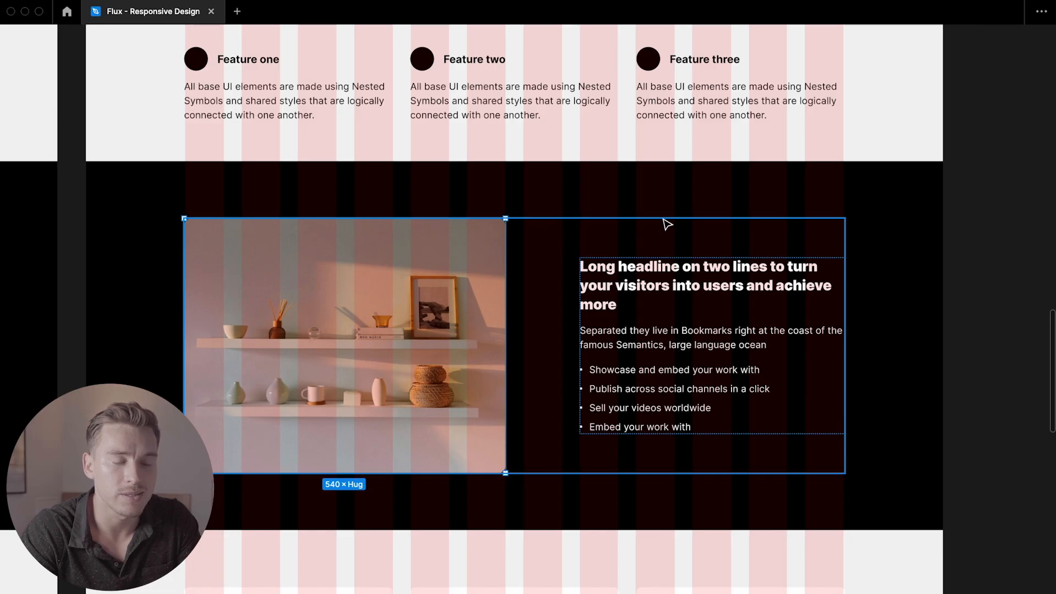
click(649, 291)
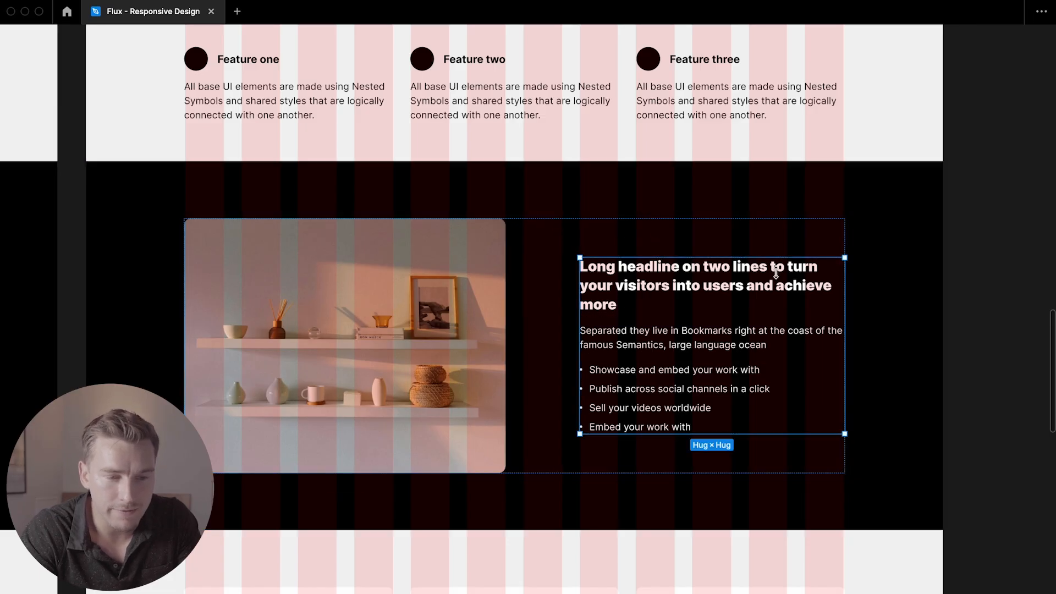
scroll(945, 241, up, 2)
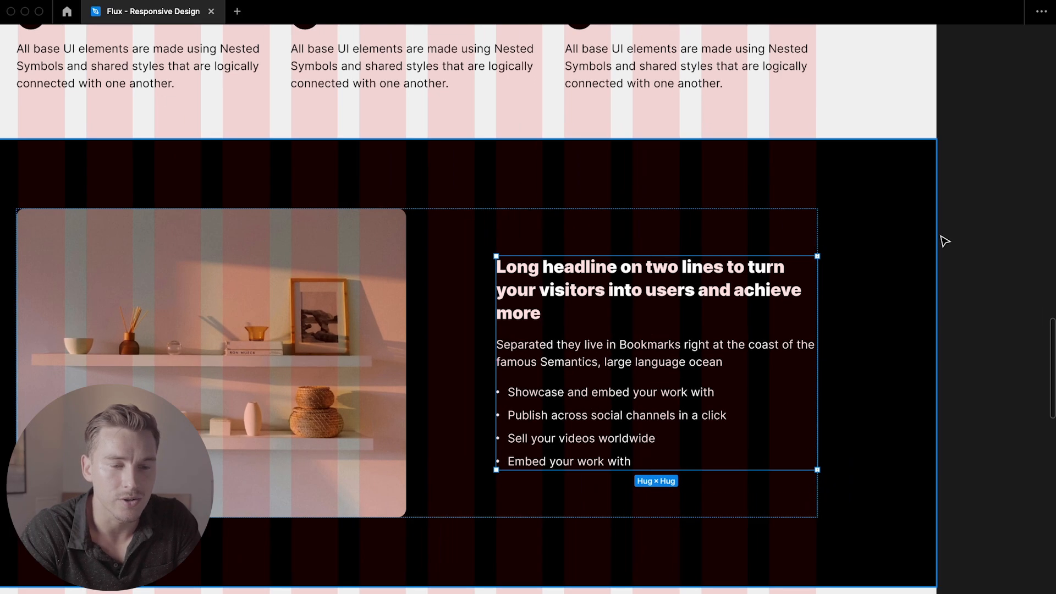
scroll(945, 240, down, 1)
click(945, 241)
scroll(945, 240, down, 2)
scroll(950, 241, right, 1)
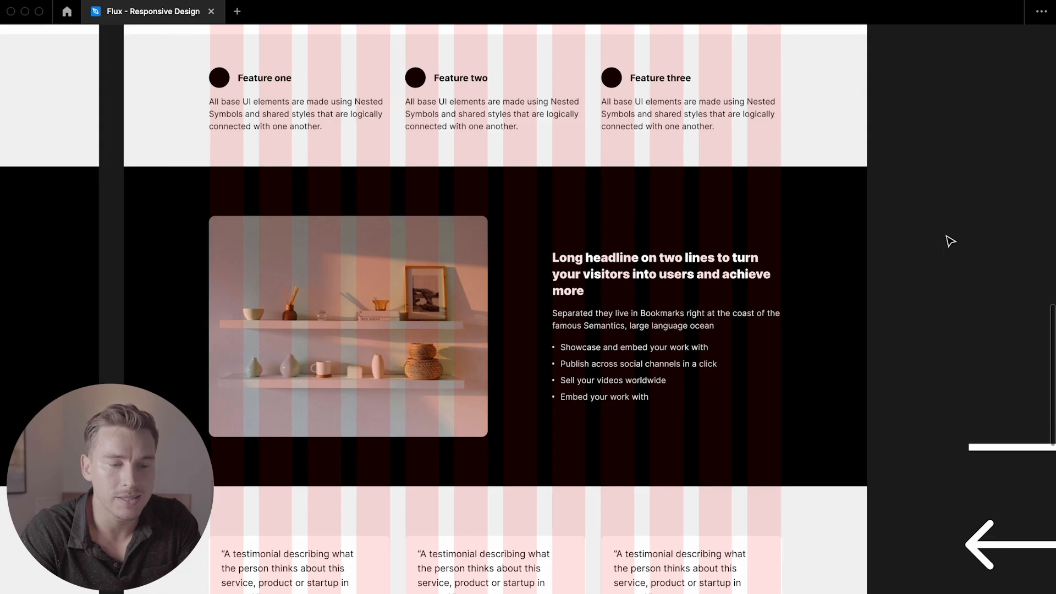
- Examine how the dark section's shelf image and the text row beneath it are arranged in the breakpoint 1 – 1024px layout
scroll(951, 241, right, 15)
scroll(720, 266, down, 2)
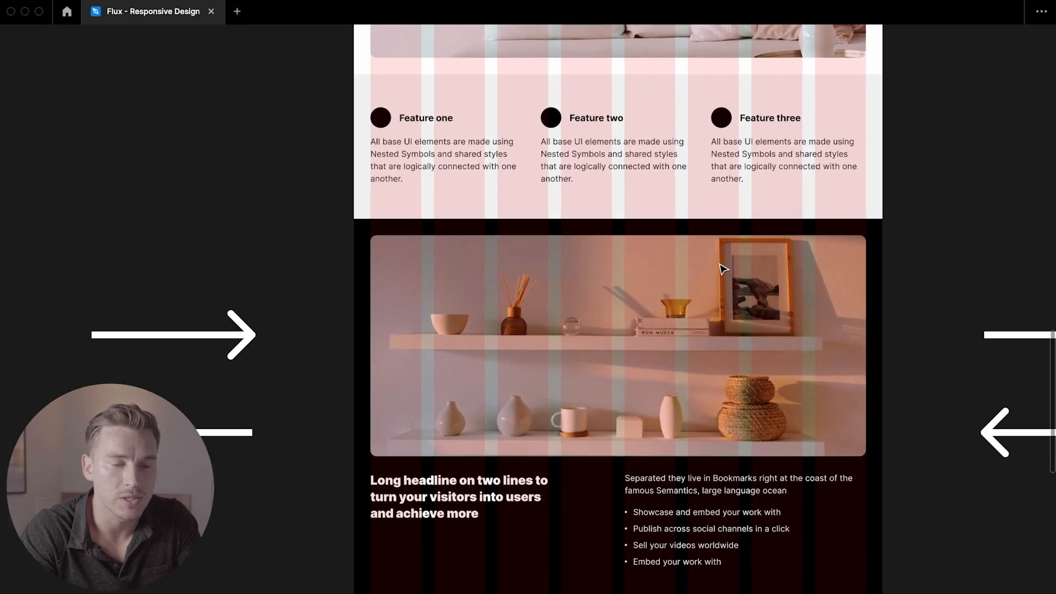
scroll(721, 268, down, 3)
scroll(722, 268, up, 2)
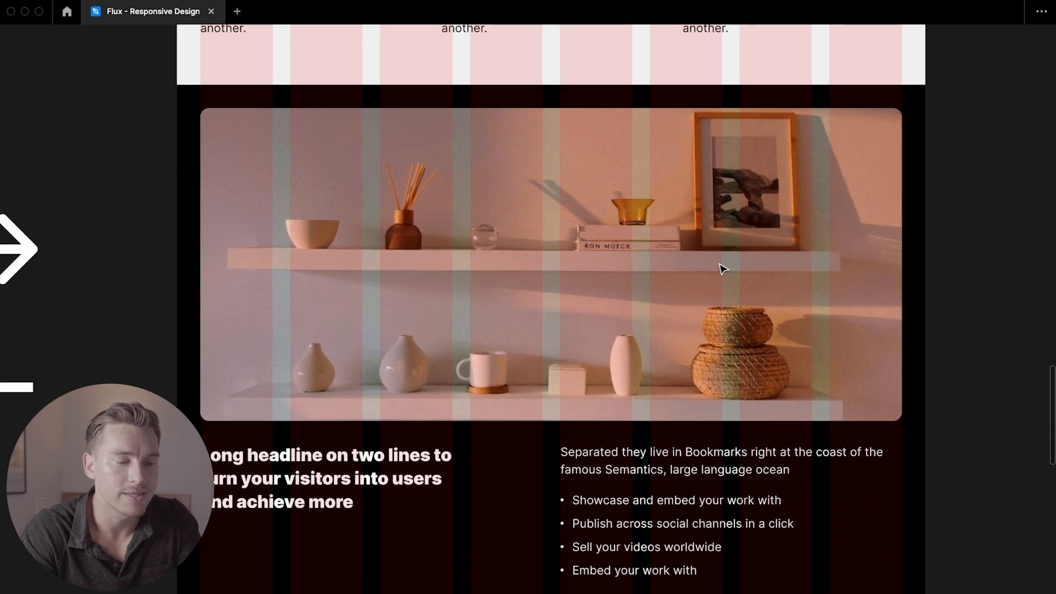
scroll(722, 268, down, 1)
scroll(693, 265, right, 1)
click(689, 265)
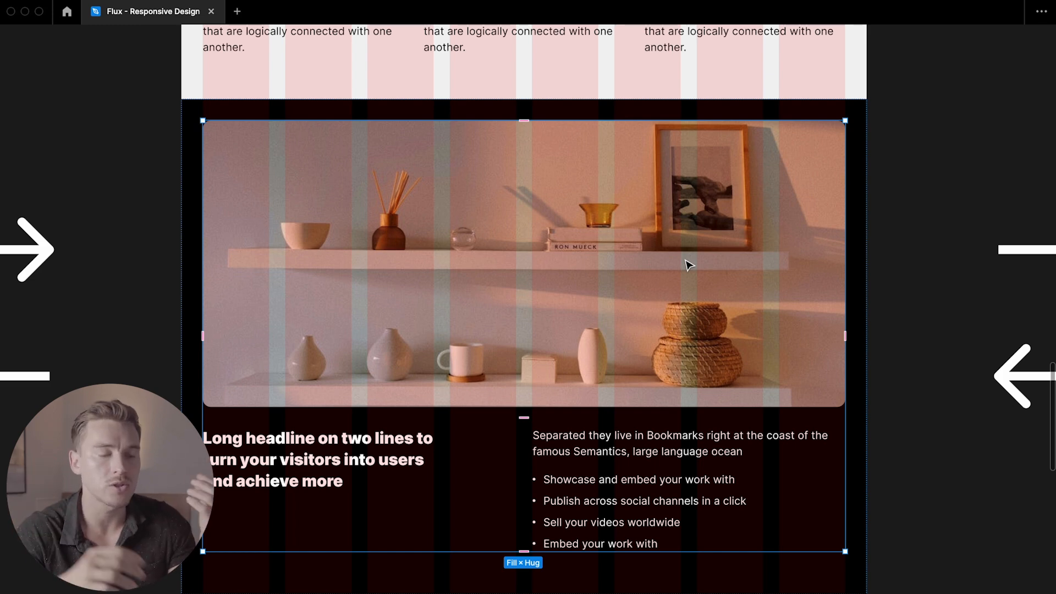
click(334, 487)
scroll(527, 457, down, 5)
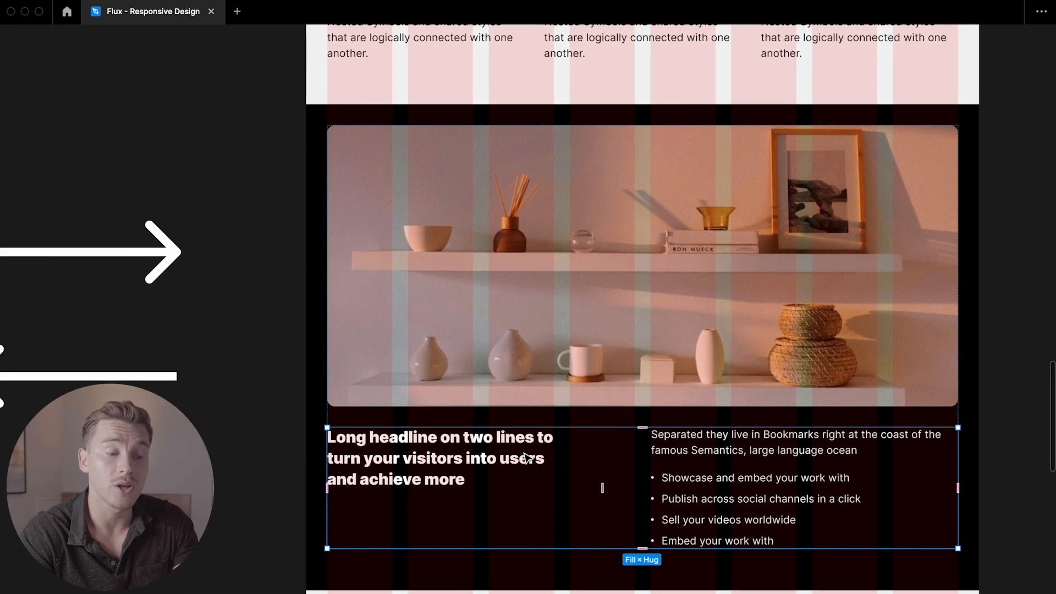
scroll(526, 458, left, 5)
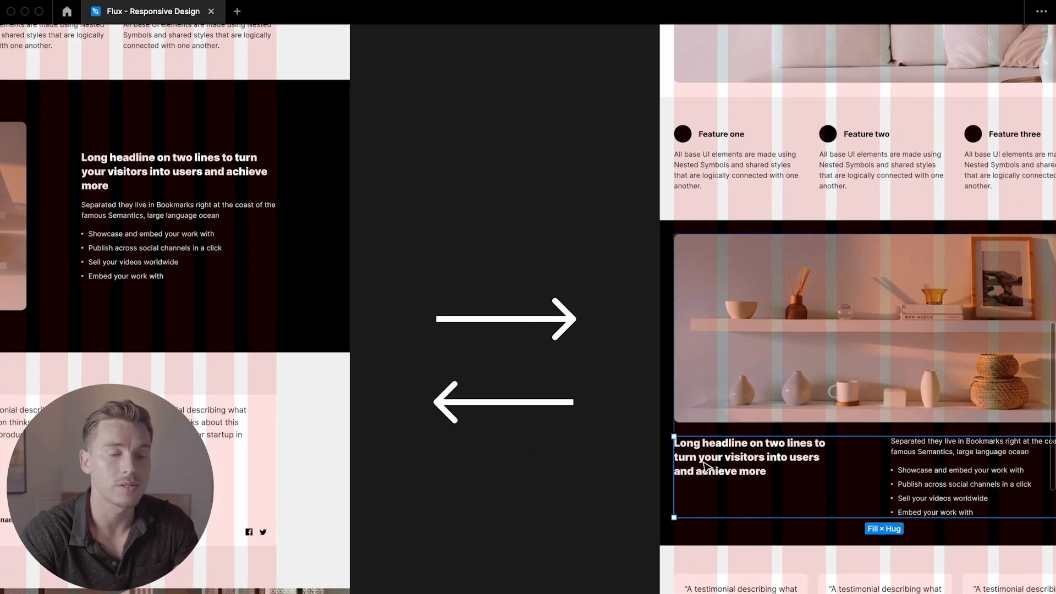
- Inspect the sizing of the dark section's headline and bullet-list column in the breakpoint 1 – 1024px layout
click(755, 450)
scroll(751, 452, up, 5)
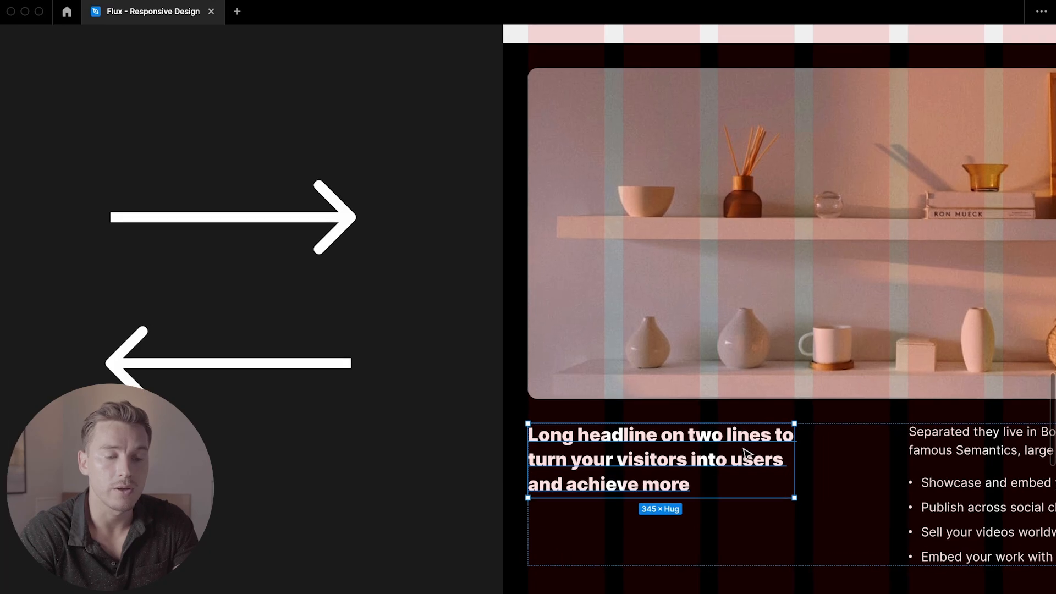
scroll(715, 451, right, 2)
scroll(679, 436, right, 2)
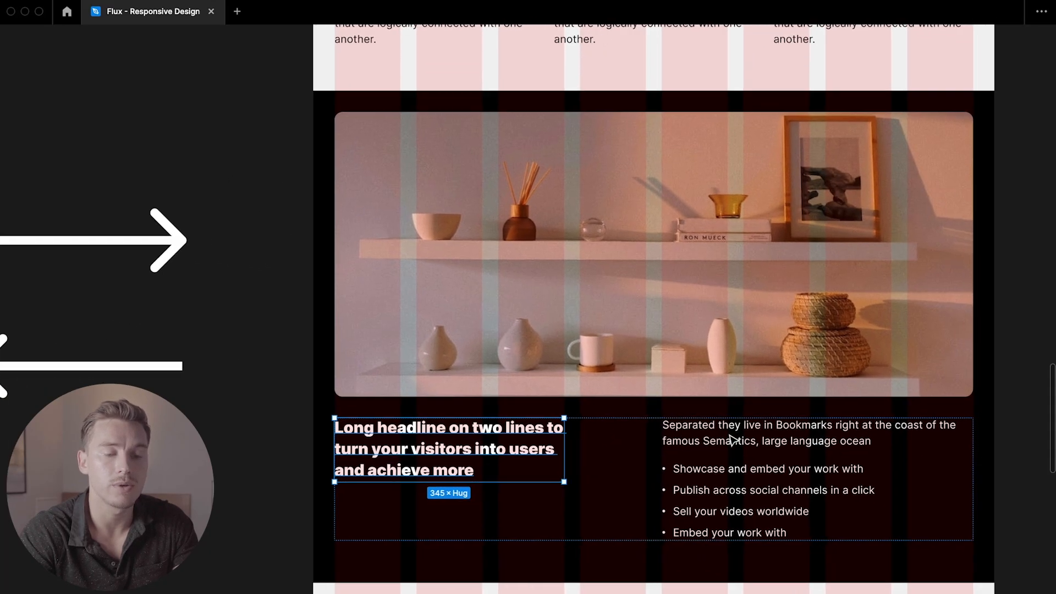
click(707, 439)
scroll(710, 437, down, 2)
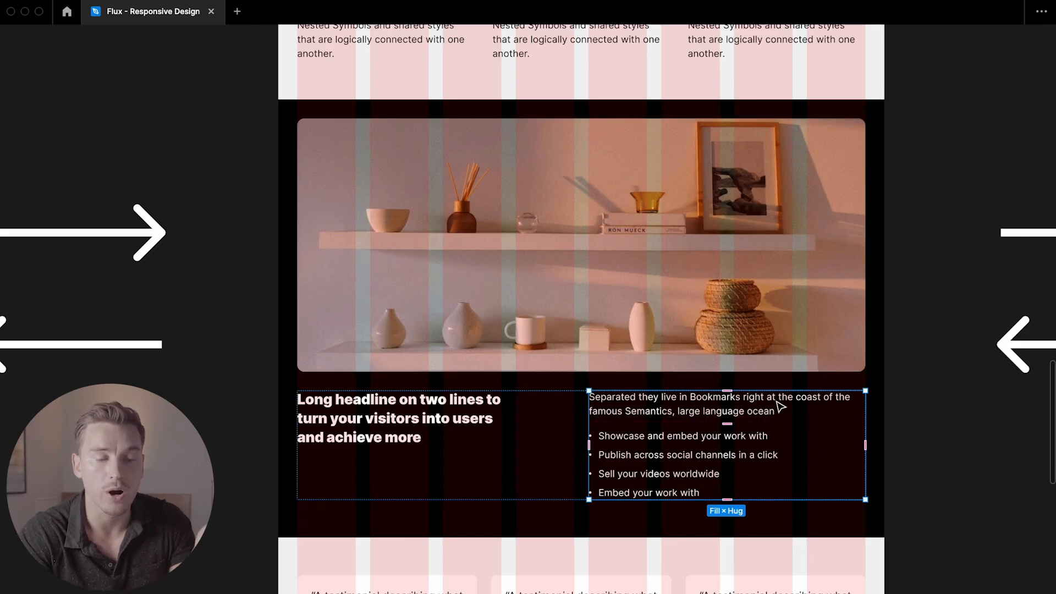
scroll(781, 407, down, 5)
scroll(812, 423, up, 3)
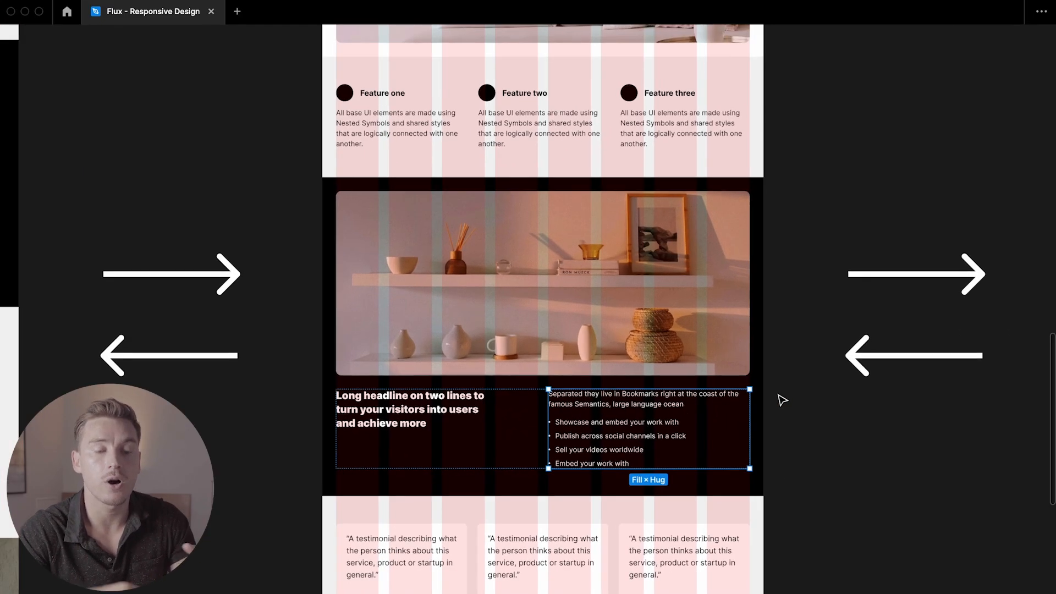
scroll(630, 422, up, 2)
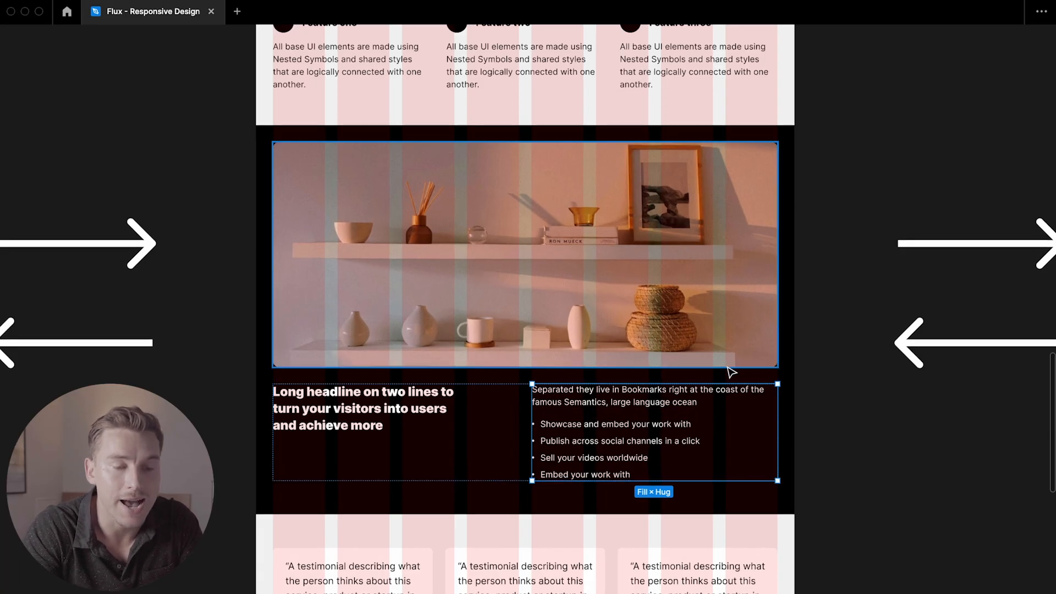
scroll(673, 370, down, 4)
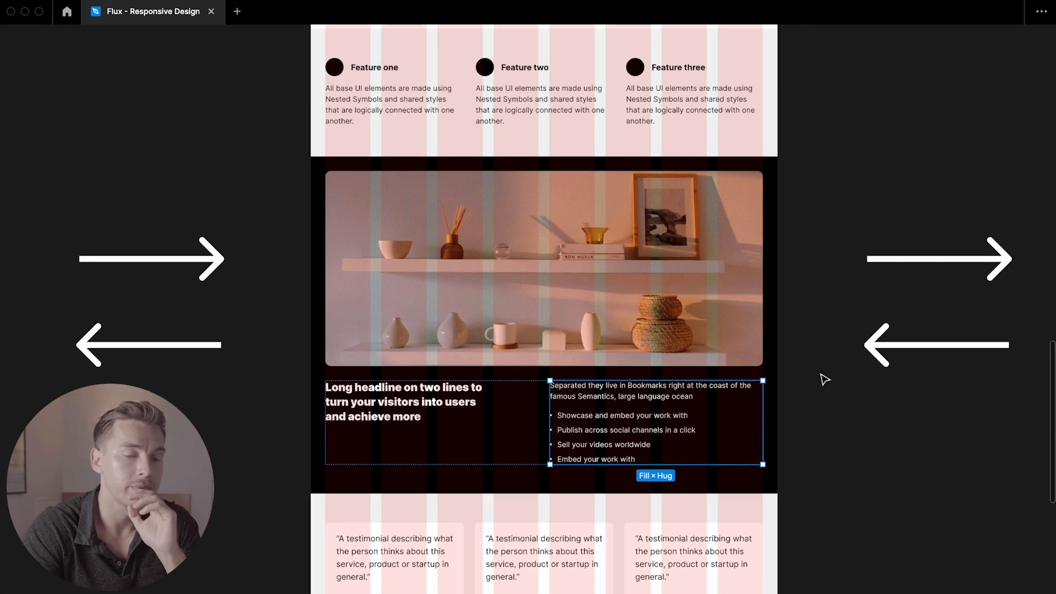
- Examine the dark section's stacked image, headline and bullet list in the breakpoint 2 – 744px and narrow – 375px layouts
click(813, 383)
scroll(814, 383, right, 10)
scroll(814, 383, up, 3)
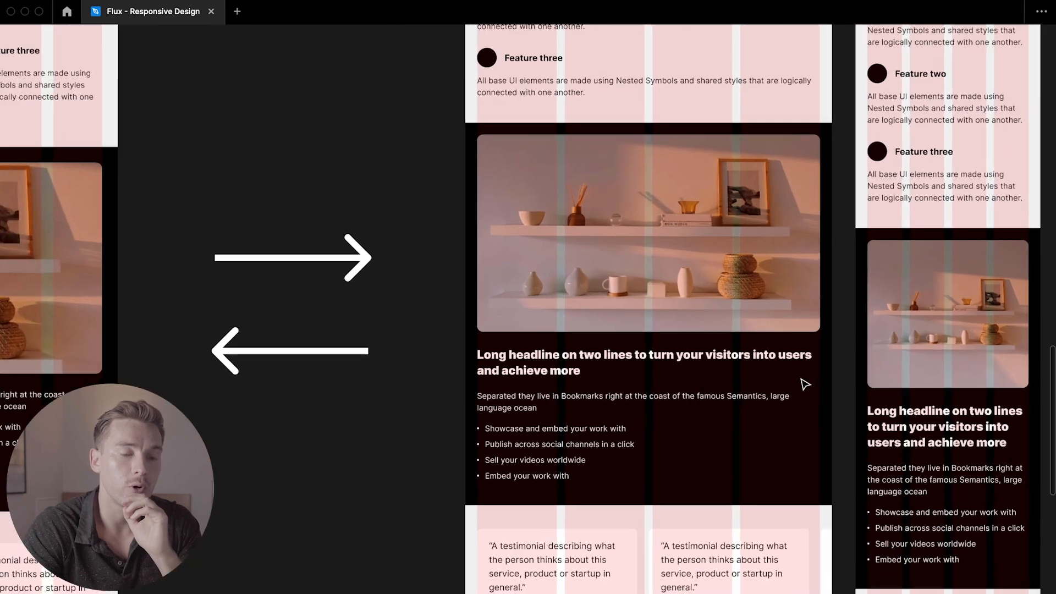
click(755, 373)
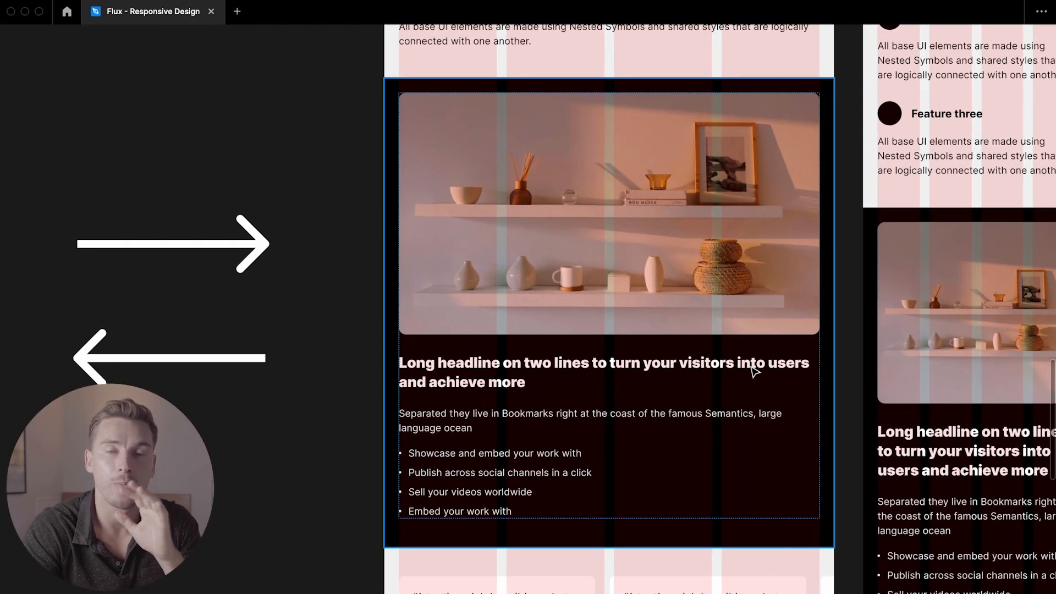
click(532, 411)
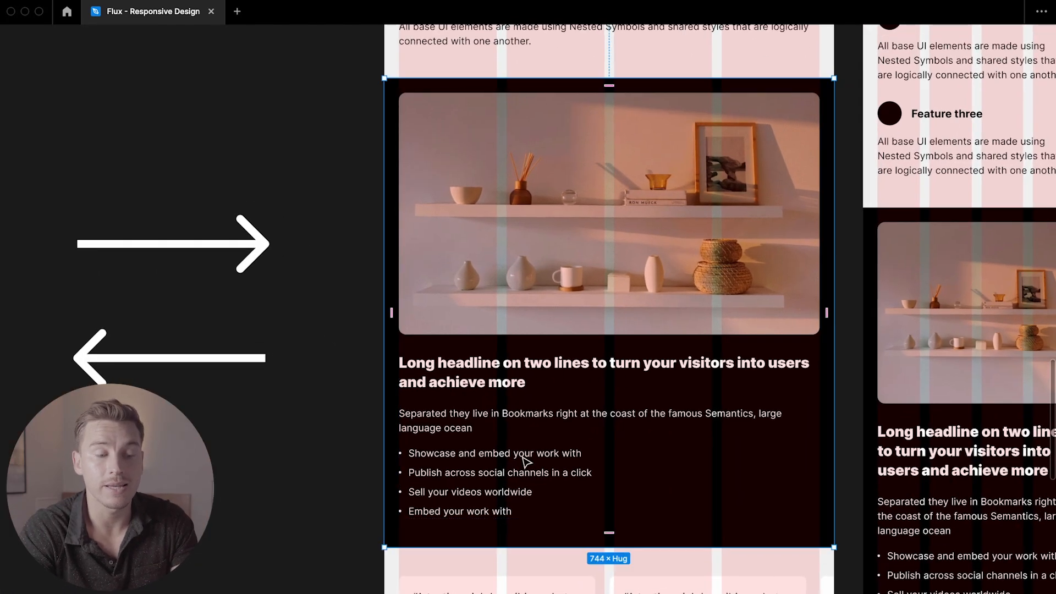
double_click(523, 457)
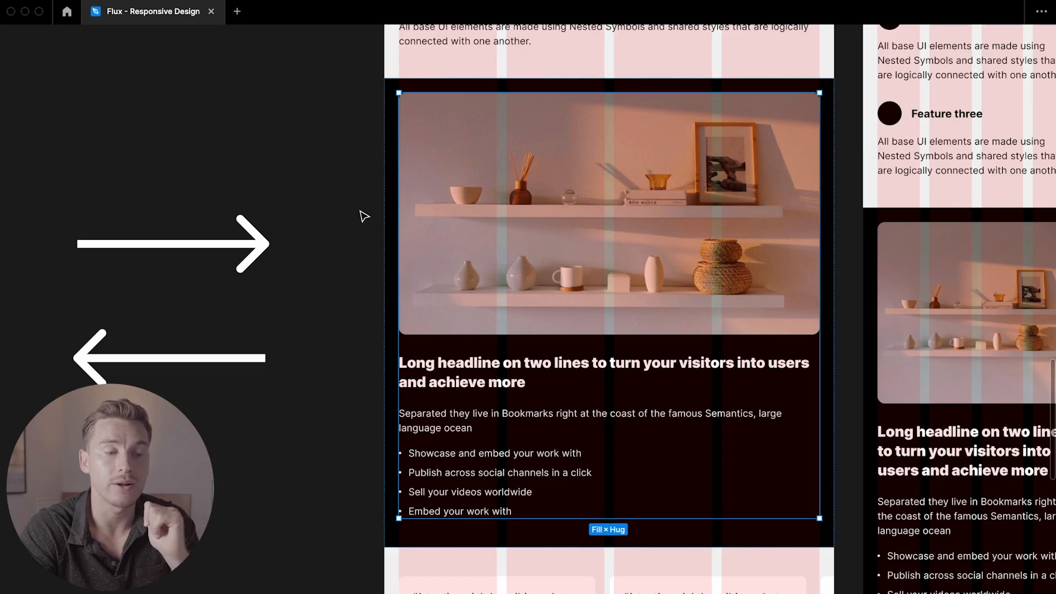
scroll(363, 216, right, 5)
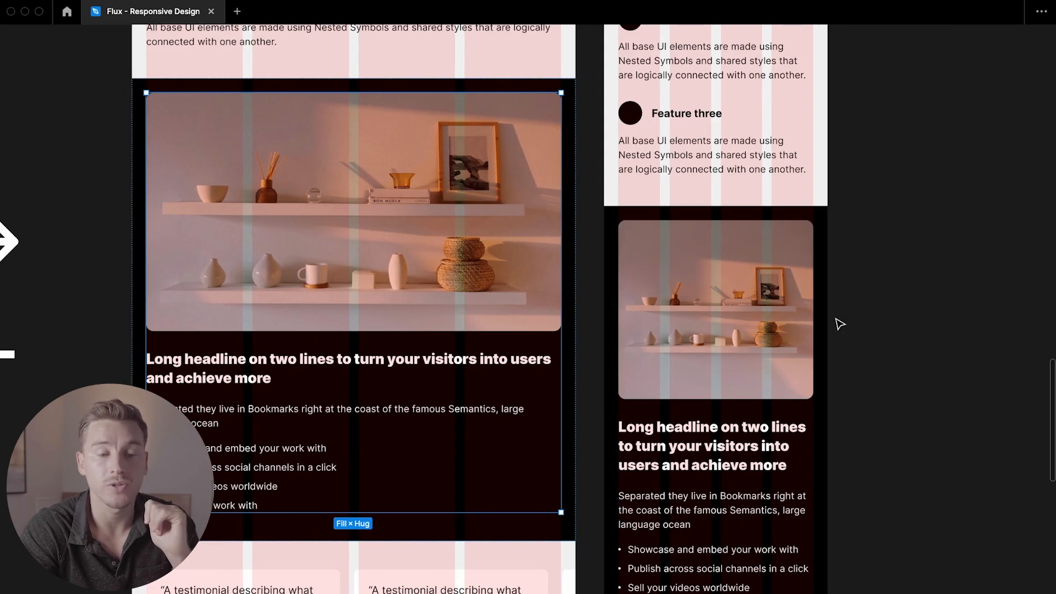
scroll(874, 333, down, 3)
- Inspect the sizing of the testimonial row and its first card against the grid in the desktop reference layout
scroll(872, 333, left, 10)
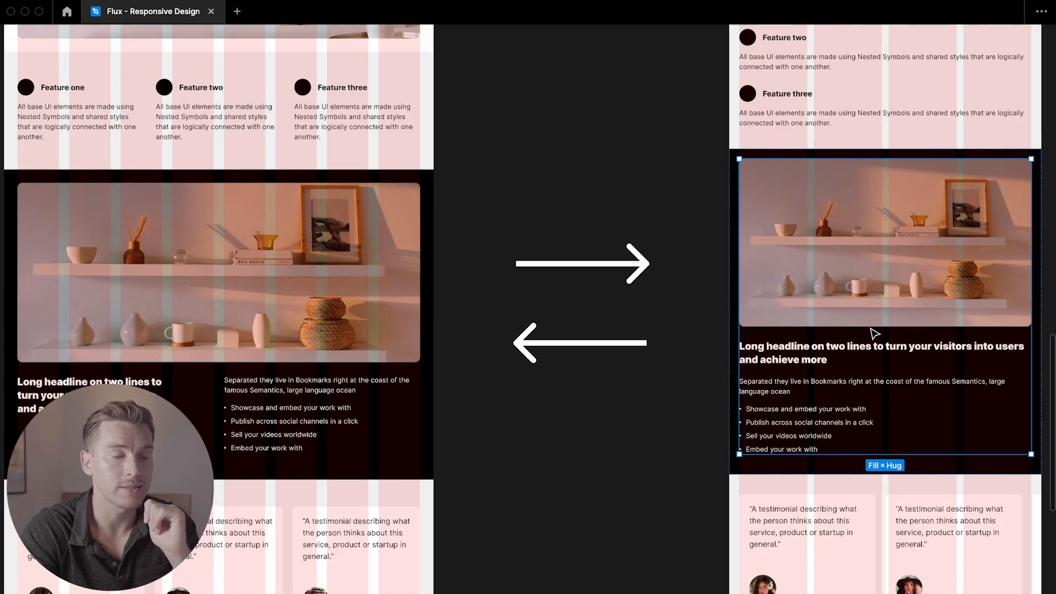
scroll(872, 333, down, 4)
scroll(872, 333, left, 7)
scroll(572, 336, up, 8)
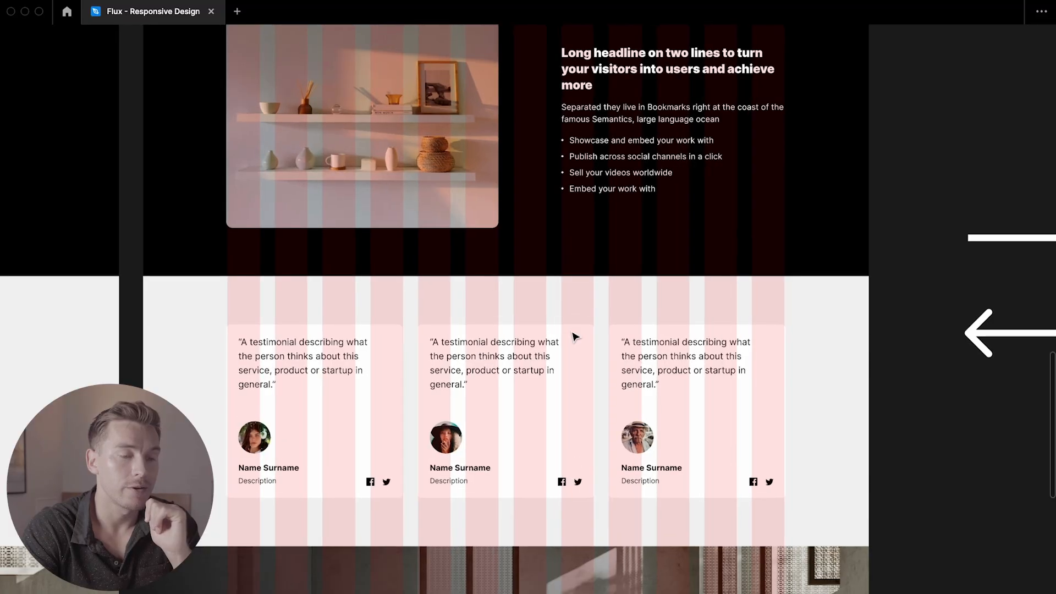
scroll(572, 336, up, 4)
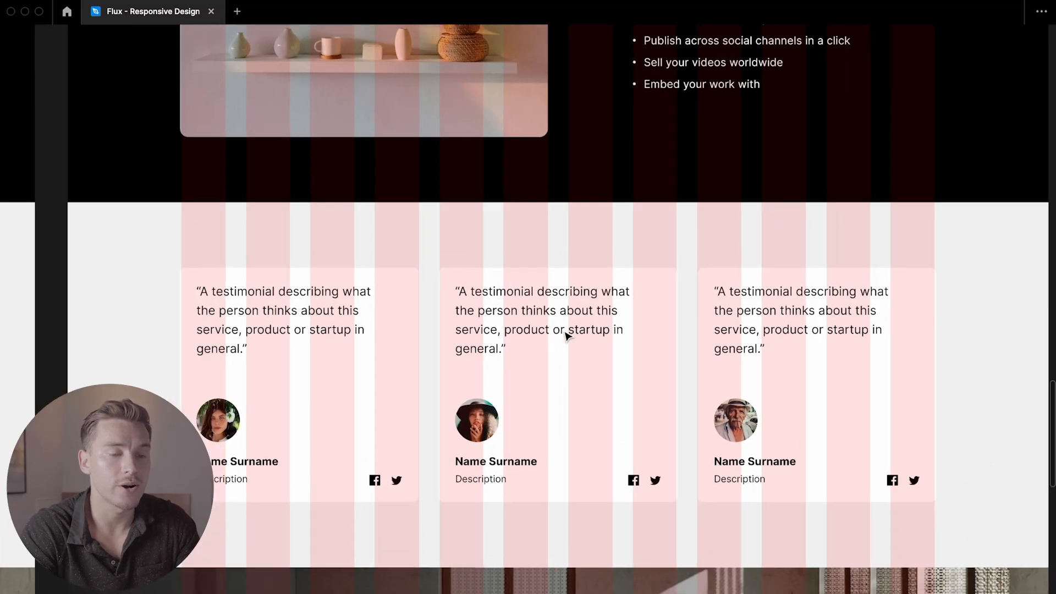
click(548, 329)
double_click(365, 302)
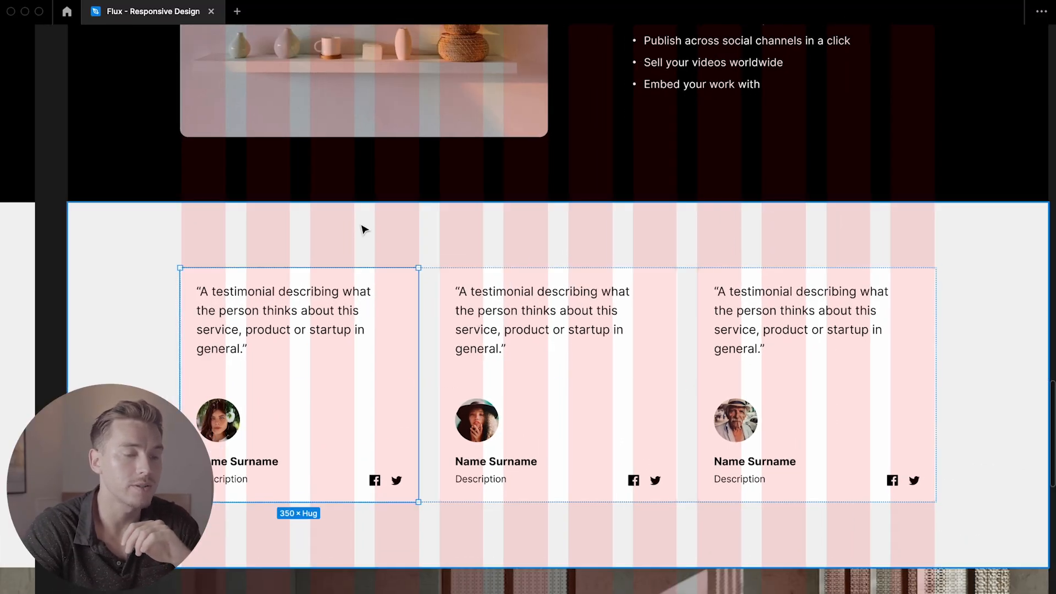
click(392, 247)
scroll(337, 302, right, 2)
scroll(337, 302, up, 1)
- Compare the widths of the three individual testimonial cards in the desktop layout
click(323, 306)
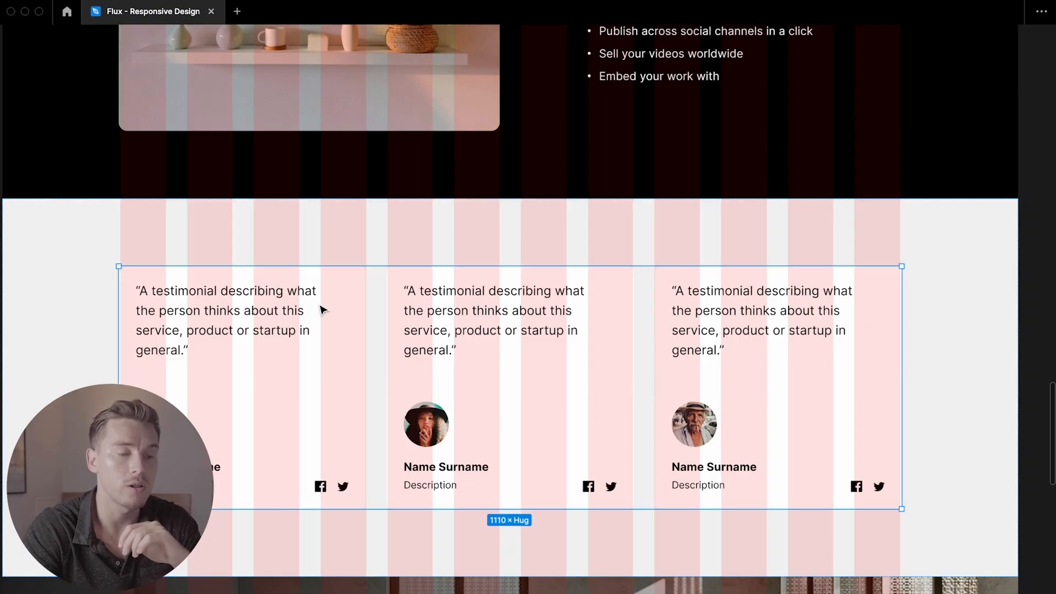
click(514, 314)
scroll(513, 313, down, 1)
click(793, 322)
scroll(790, 319, down, 2)
scroll(789, 319, right, 4)
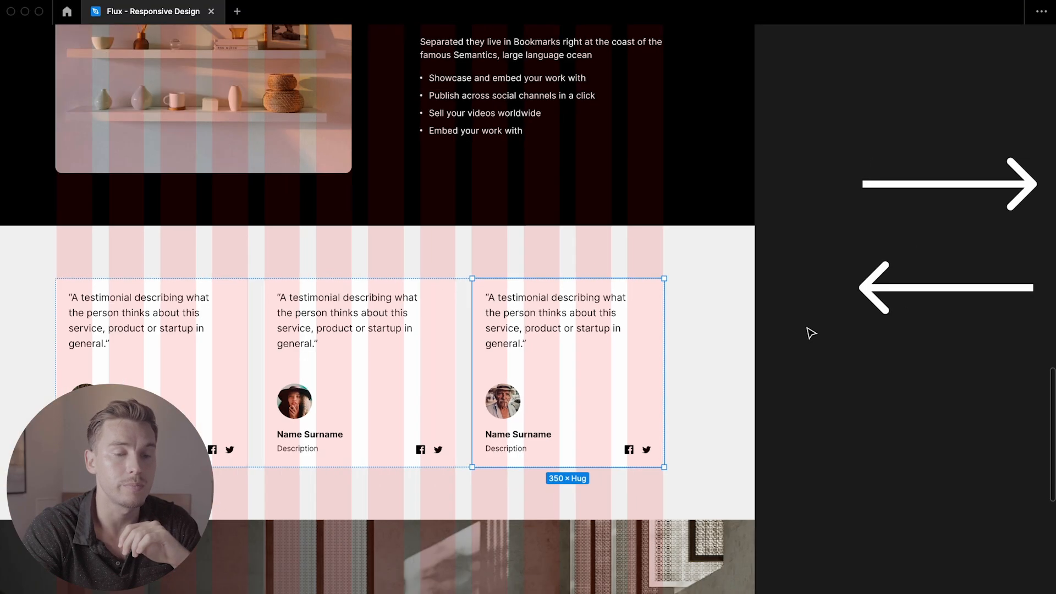
- Inspect the testimonial row and its third card in the breakpoint 1 – 1024px layout with the layout grids off and on
click(808, 329)
scroll(810, 332, down, 1)
scroll(809, 332, right, 8)
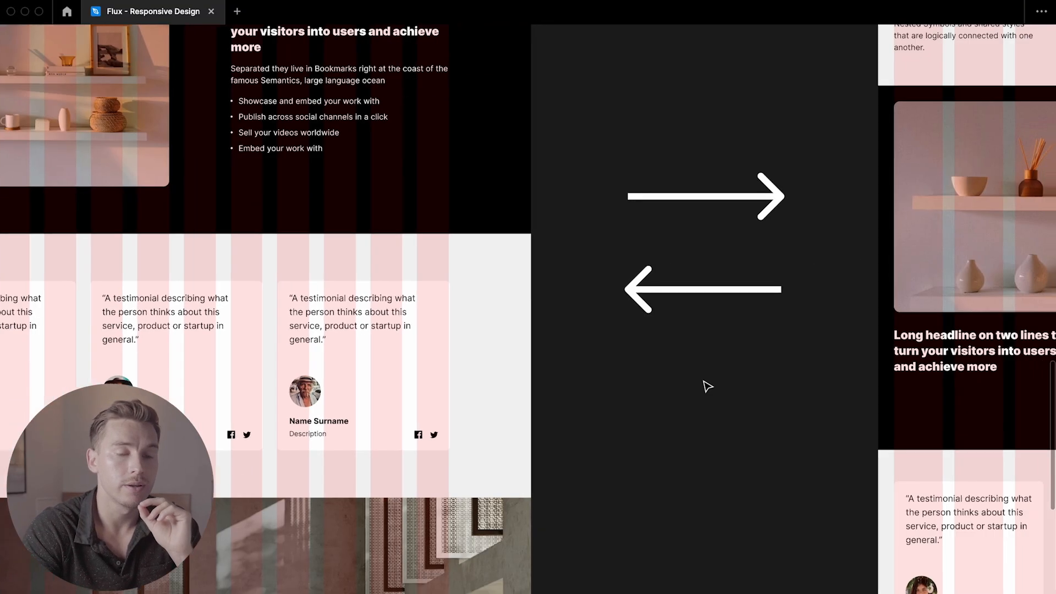
scroll(706, 384, up, 2)
scroll(707, 386, down, 1)
scroll(707, 387, right, 1)
click(585, 333)
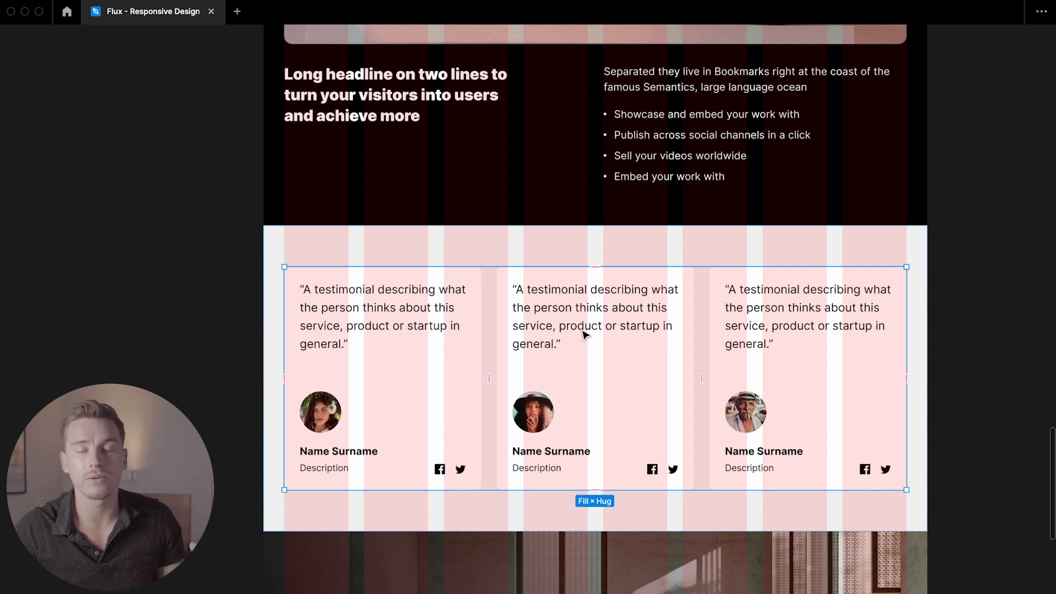
key(ctrl+g)
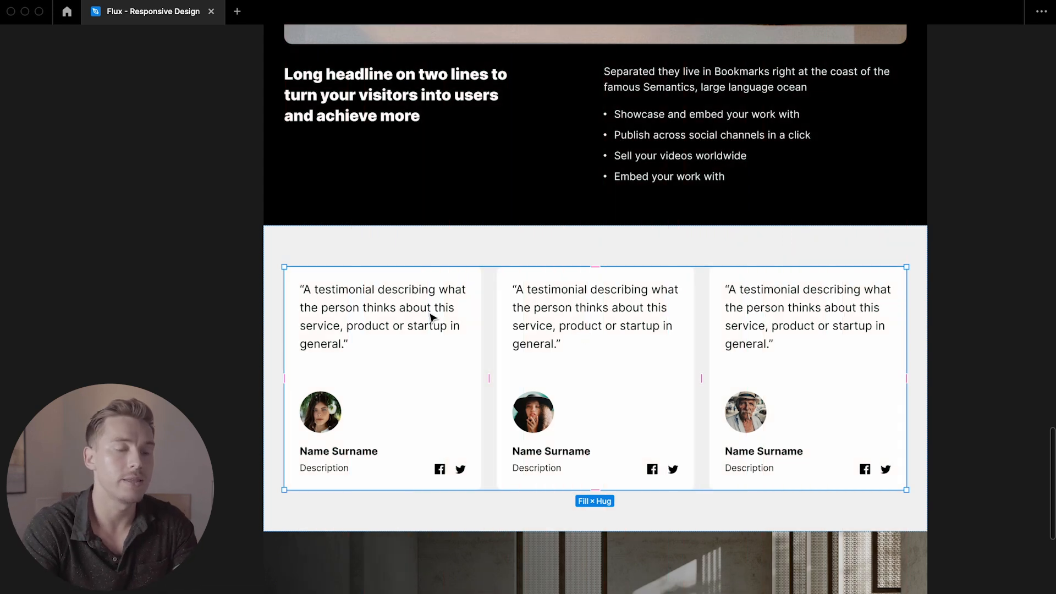
click(801, 329)
key(ctrl+g)
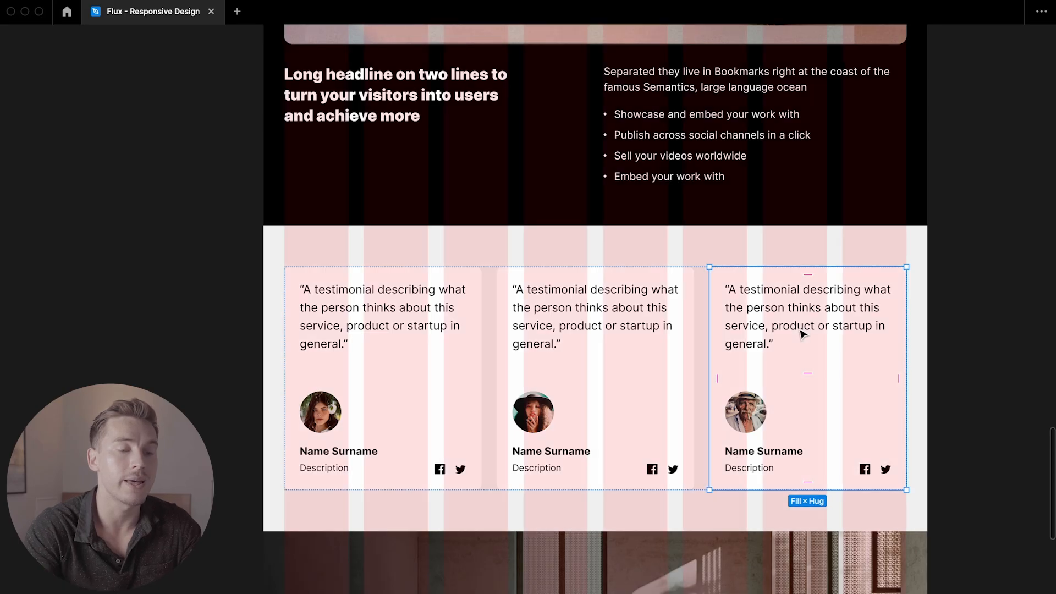
- Inspect the testimonial row's sizing in the breakpoint 2 – 744px layout with the layout grids hidden
scroll(801, 332, down, 5)
scroll(800, 332, right, 2)
scroll(831, 328, up, 3)
click(833, 329)
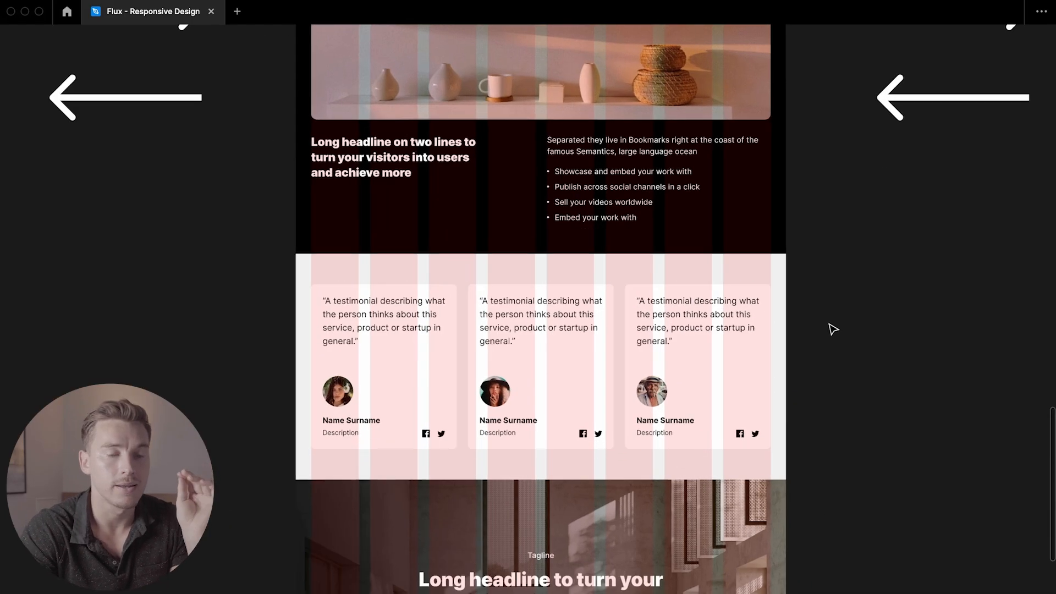
scroll(833, 328, right, 10)
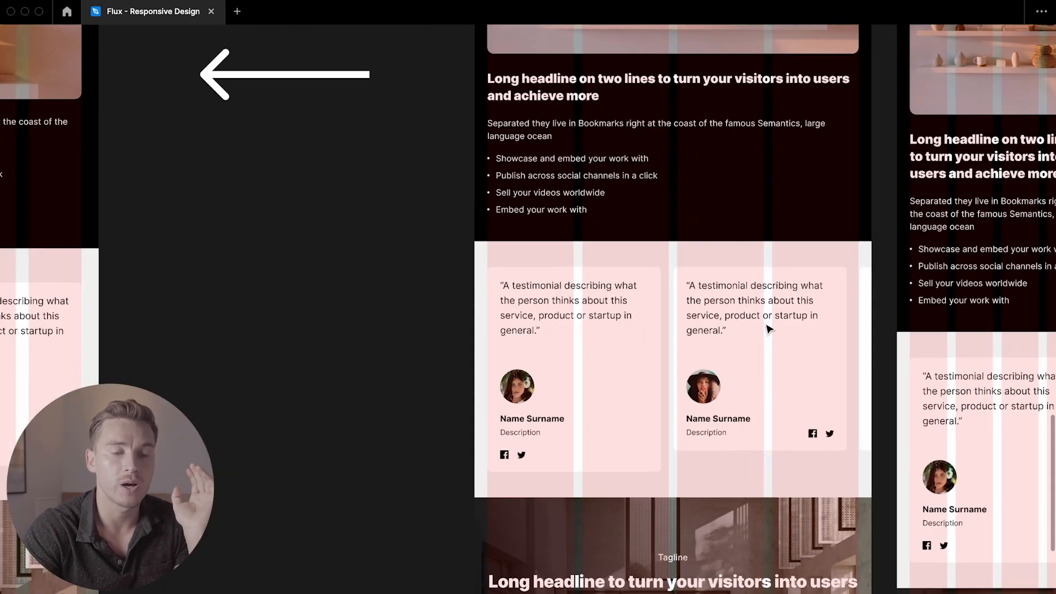
scroll(768, 328, up, 4)
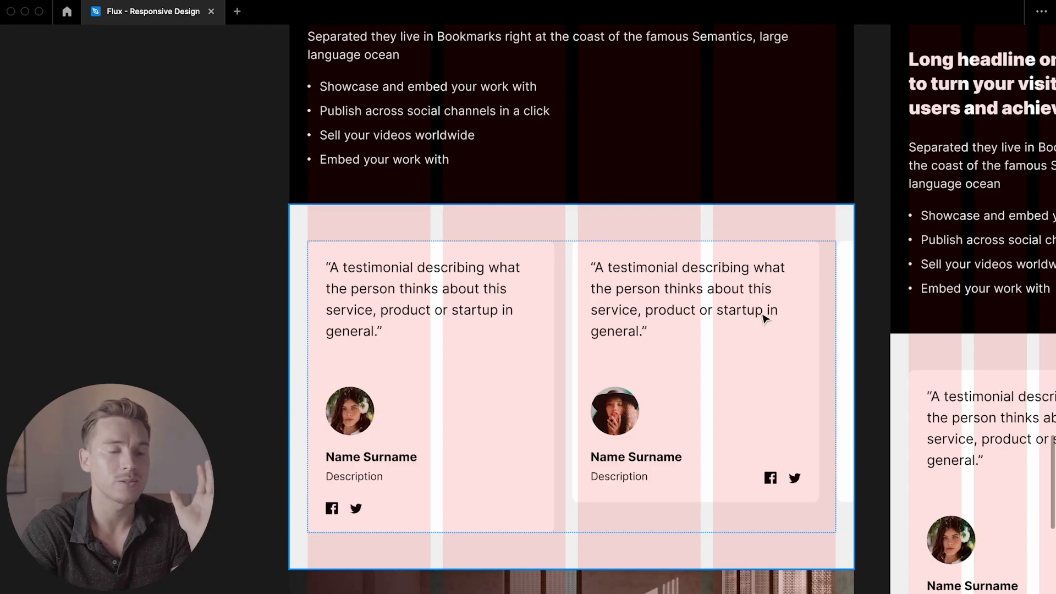
click(763, 317)
key(ctrl+g)
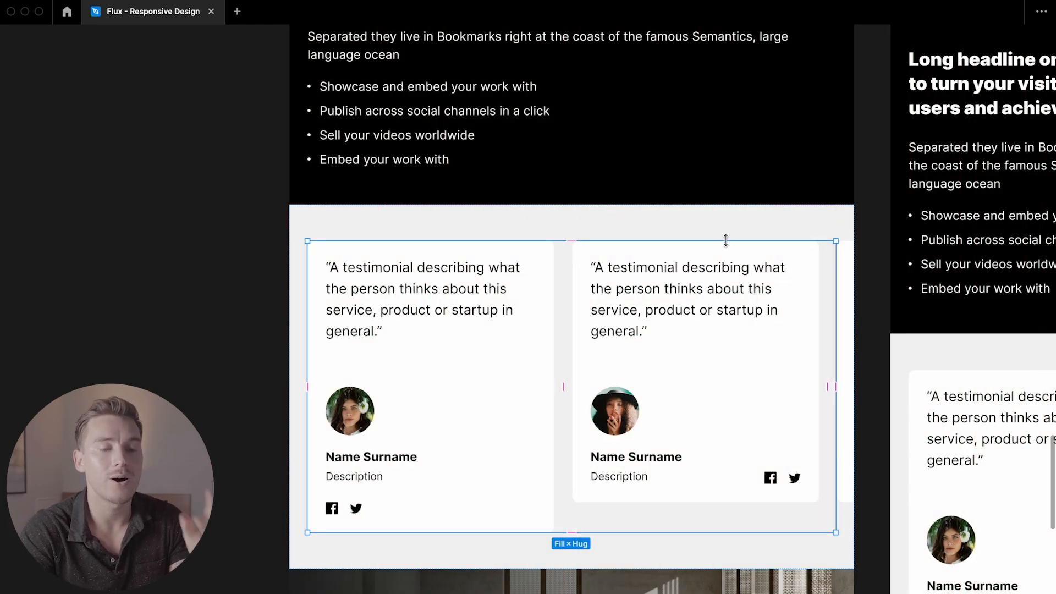
key(Escape)
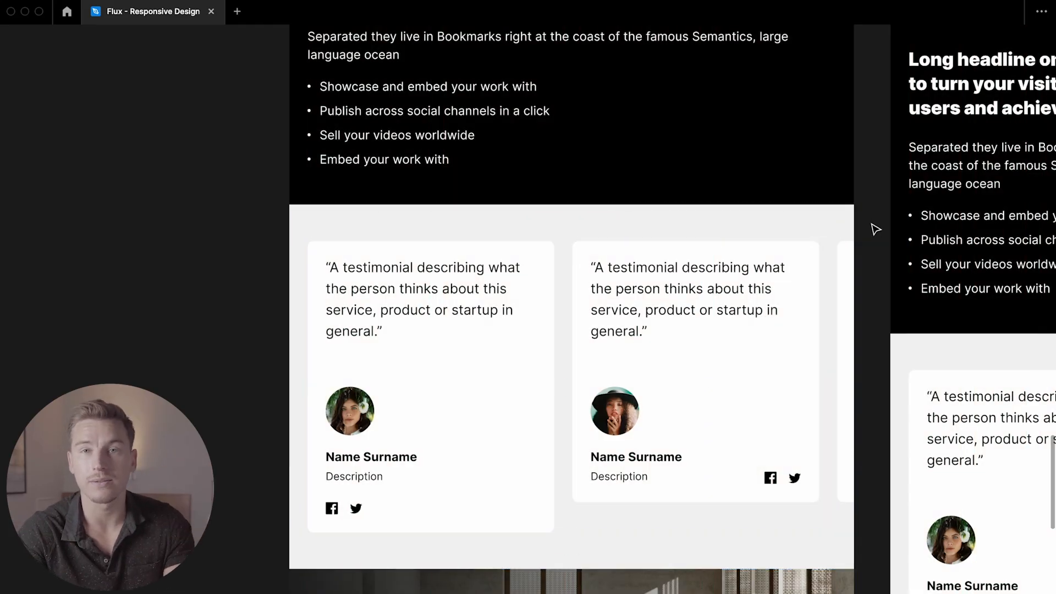
- Select the first testimonial card in the breakpoint 2 – 744px layout and bring back the hidden editor interface
click(479, 314)
double_click(478, 314)
double_click(479, 314)
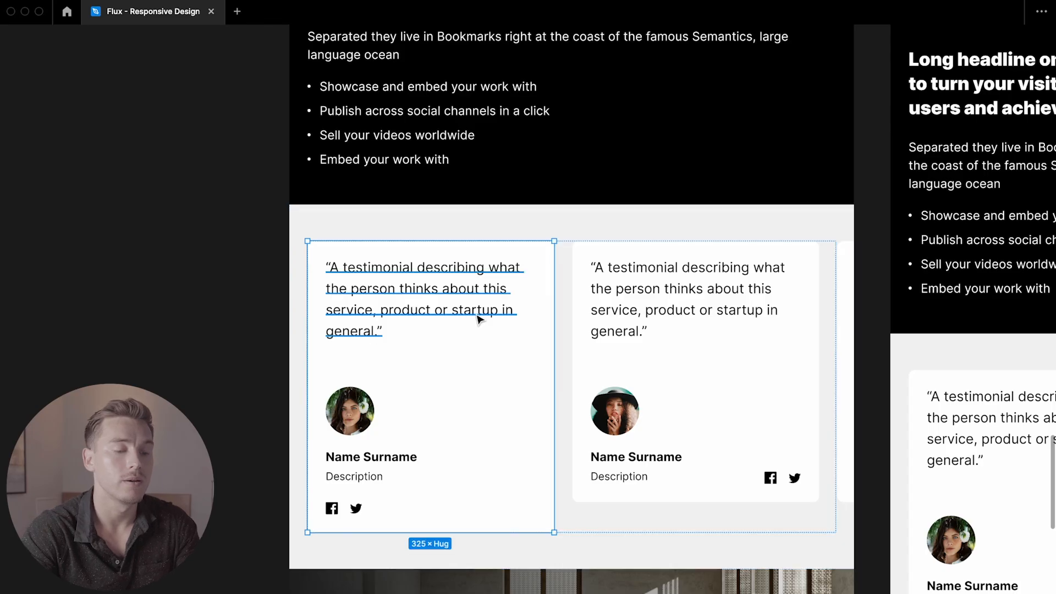
key(ctrl+backslash)
scroll(616, 331, left, 1)
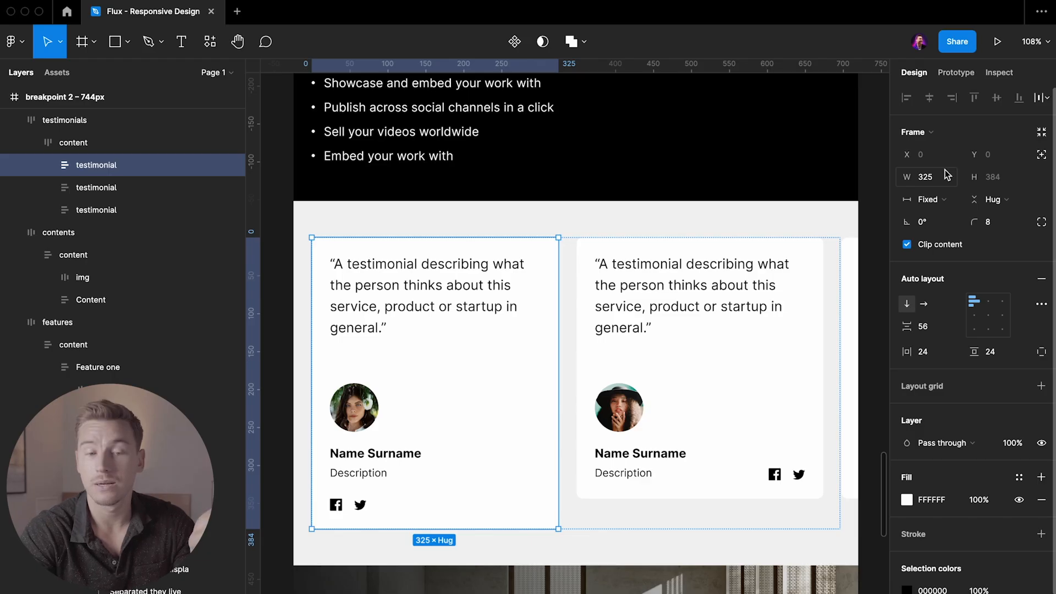
- Check the second testimonial card's size settings and its spacing from the first card in the breakpoint 2 – 744px layout
click(775, 299)
scroll(776, 300, down, 1)
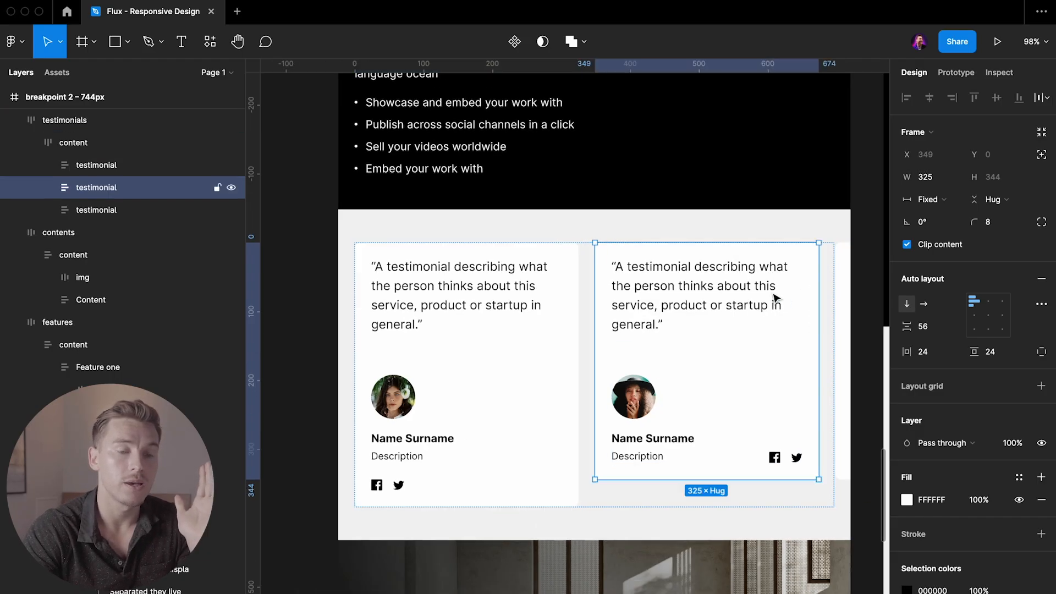
scroll(767, 292, right, 3)
click(761, 284)
click(679, 288)
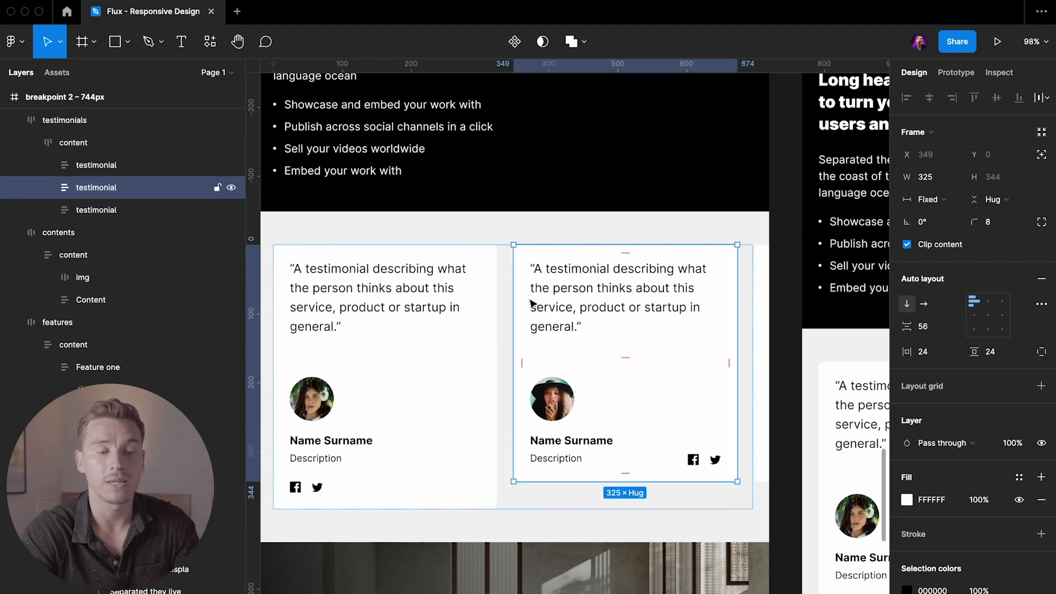
click(491, 307)
- Inspect the testimonials section's sizing and auto layout settings in the narrow – 375px layout
scroll(492, 306, down, 3)
scroll(693, 344, down, 3)
scroll(709, 333, right, 3)
scroll(719, 323, up, 3)
click(719, 323)
scroll(719, 322, up, 3)
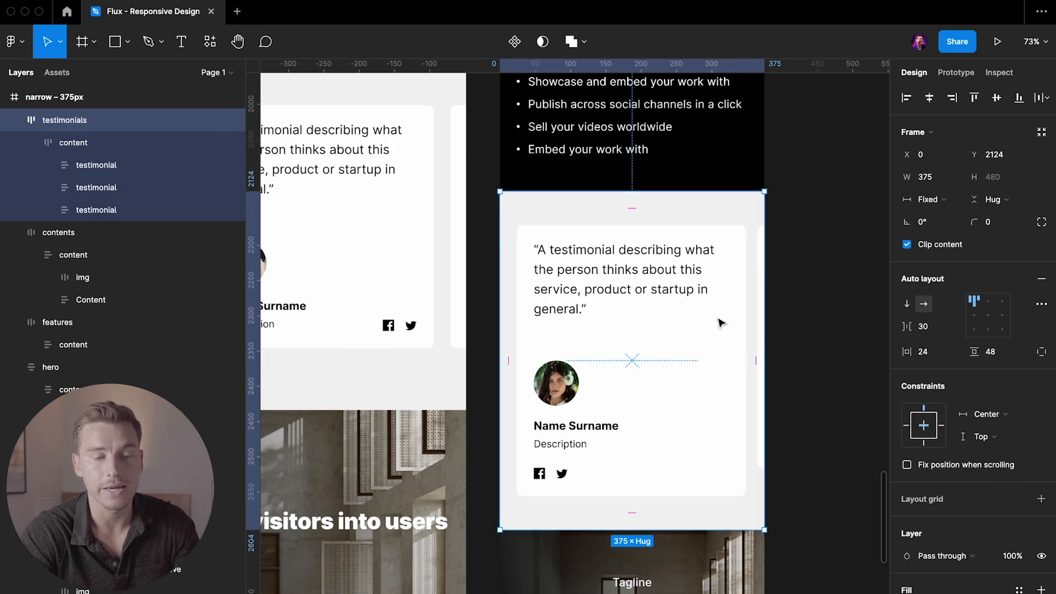
- Examine how the second testimonial card runs past the frame's edge in the narrow – 375px layout
click(815, 299)
scroll(792, 281, down, 1)
scroll(792, 282, left, 1)
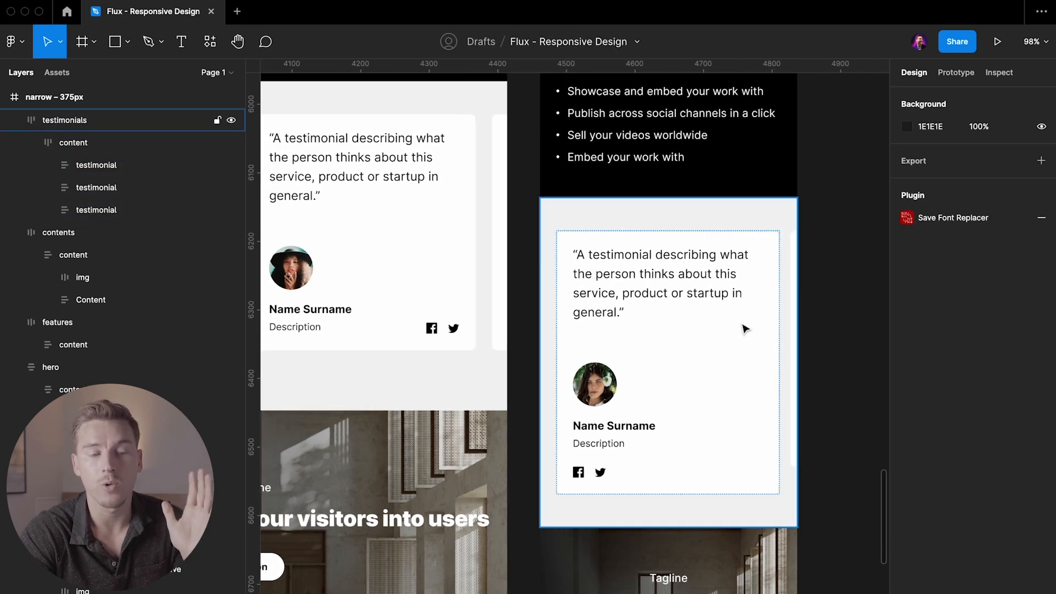
scroll(735, 390, down, 2)
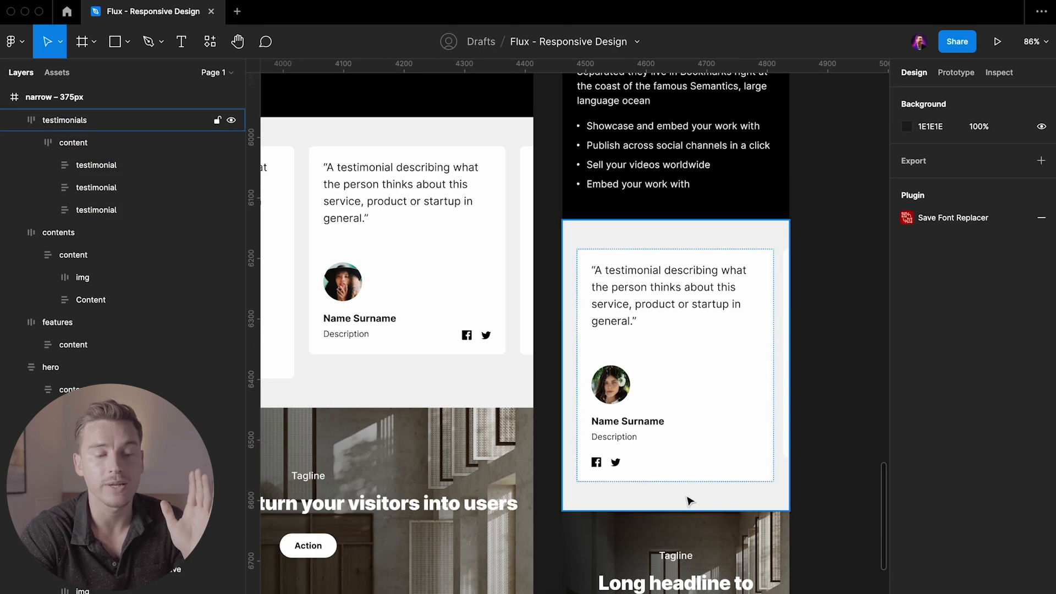
click(787, 263)
super+click(787, 263)
scroll(788, 264, up, 2)
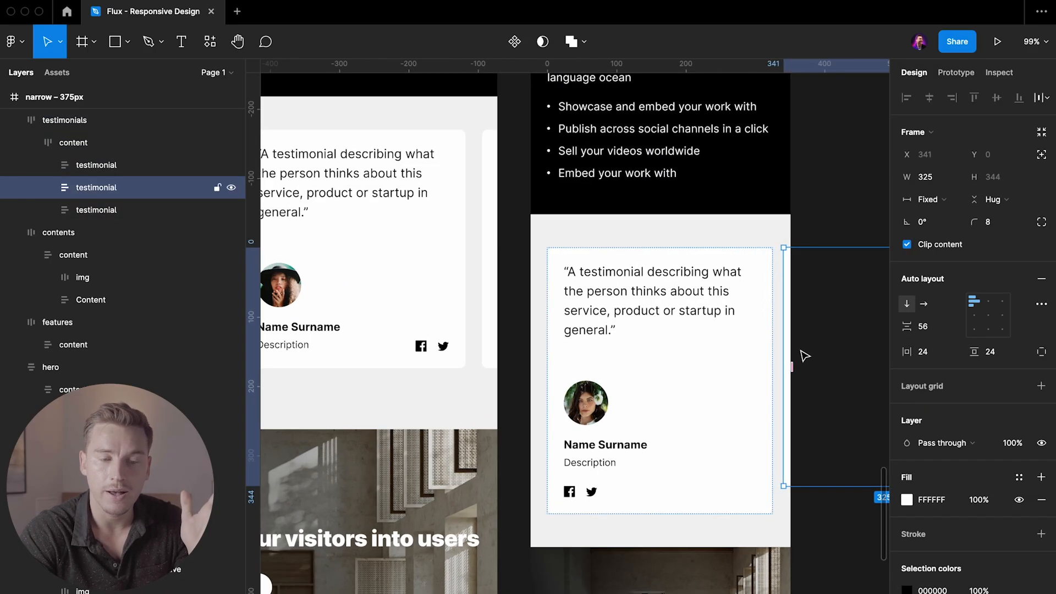
- Show the layout grids again and return to the call-to-action section of the desktop layout
click(856, 565)
key(shift+g)
scroll(797, 462, down, 8)
scroll(561, 467, left, 15)
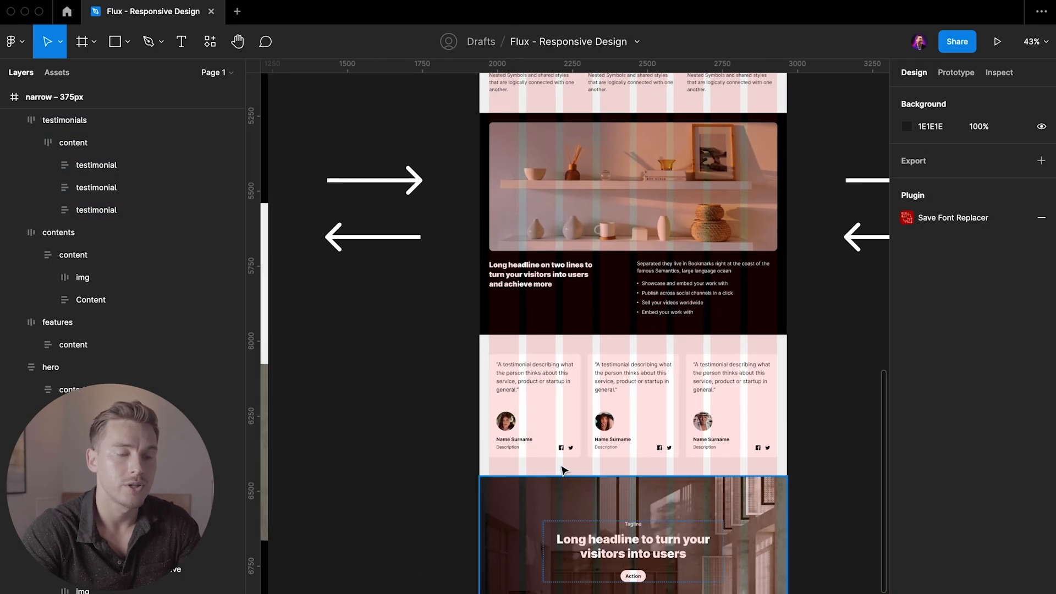
scroll(539, 442, left, 4)
scroll(655, 483, up, 4)
scroll(655, 483, down, 2)
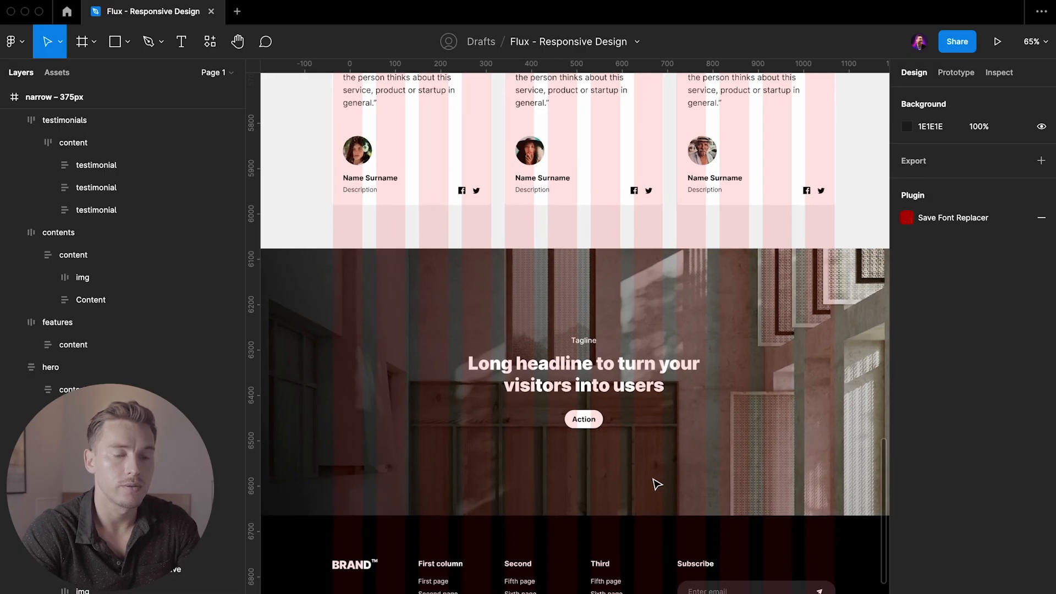
- Inspect the sizing and padding of the call-to-action section and its centred content block in the desktop – 1440px layout
scroll(647, 423, up, 1)
click(639, 380)
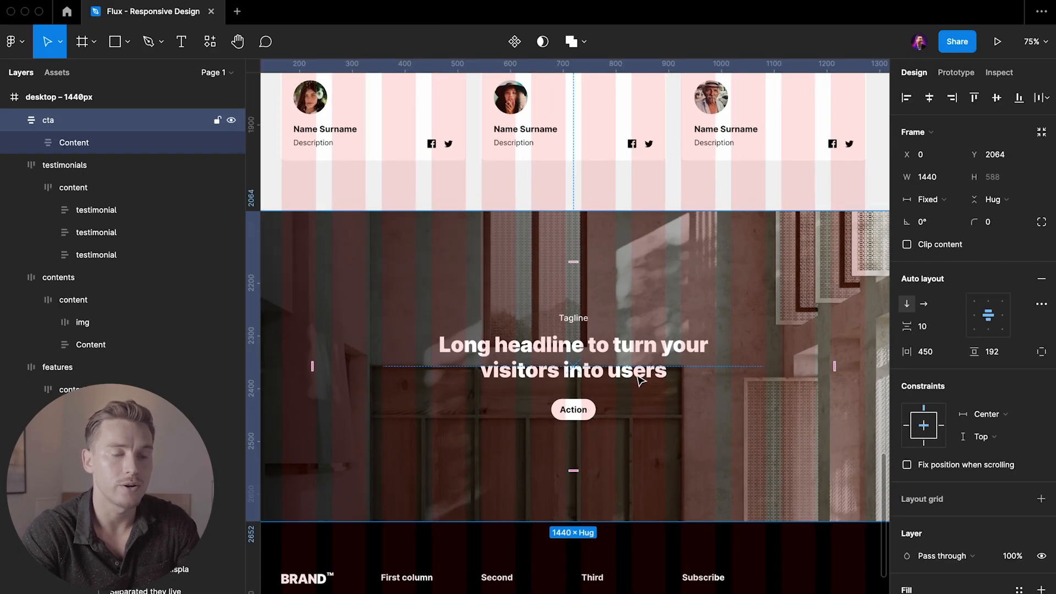
scroll(638, 379, up, 2)
click(614, 319)
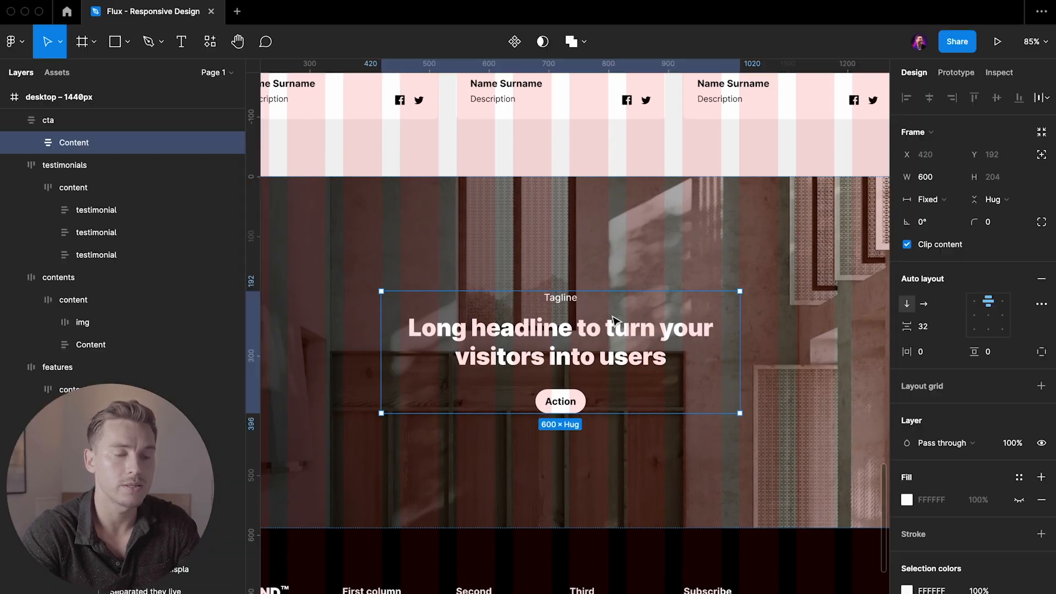
scroll(605, 341, up, 1)
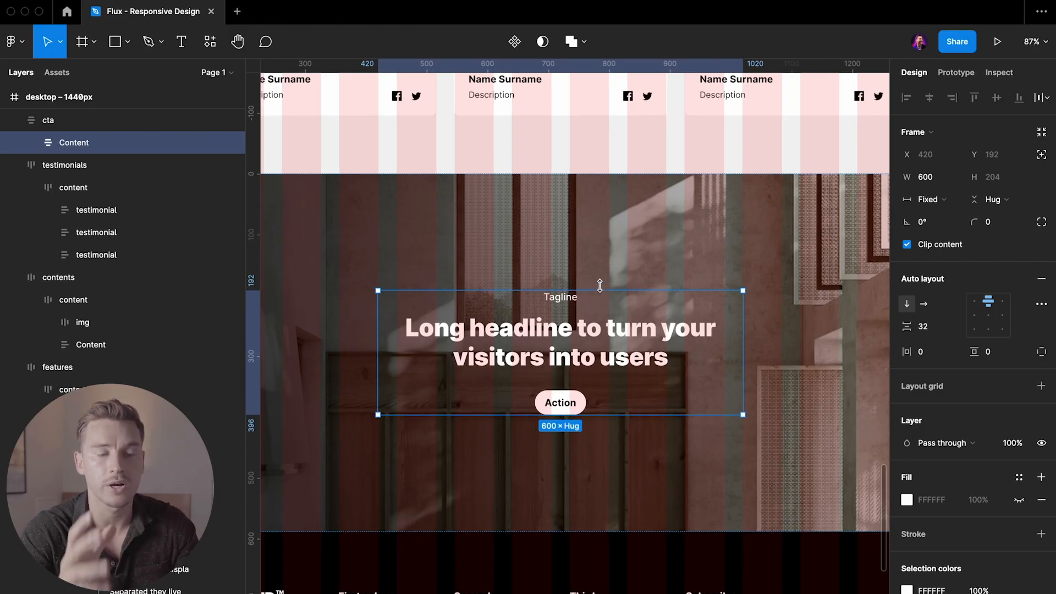
- Inspect the call-to-action content block's sizing in the breakpoint 1 – 1024px layout
scroll(600, 285, down, 5)
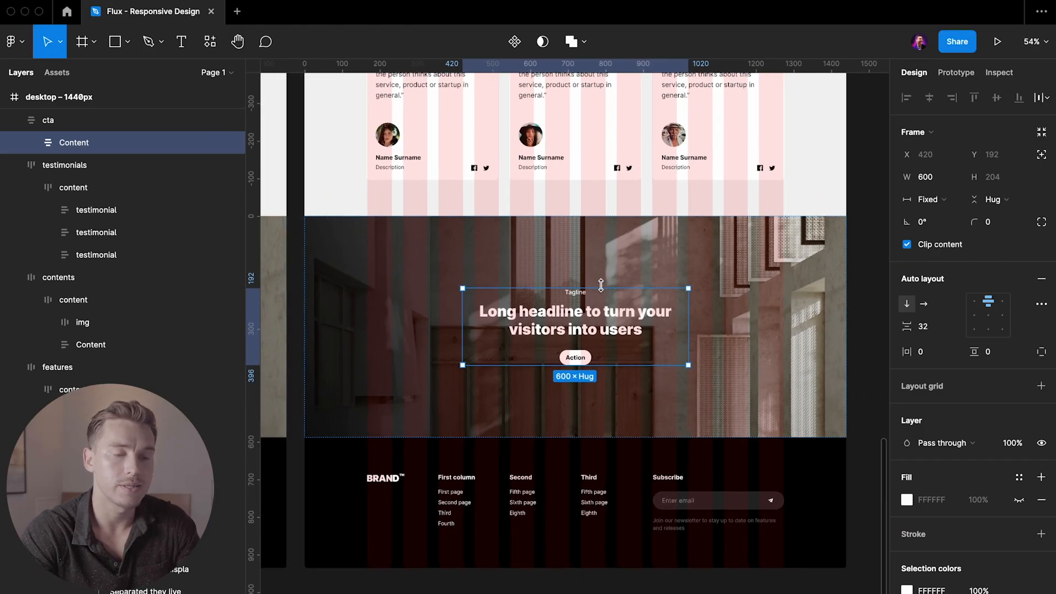
scroll(605, 291, right, 10)
click(605, 294)
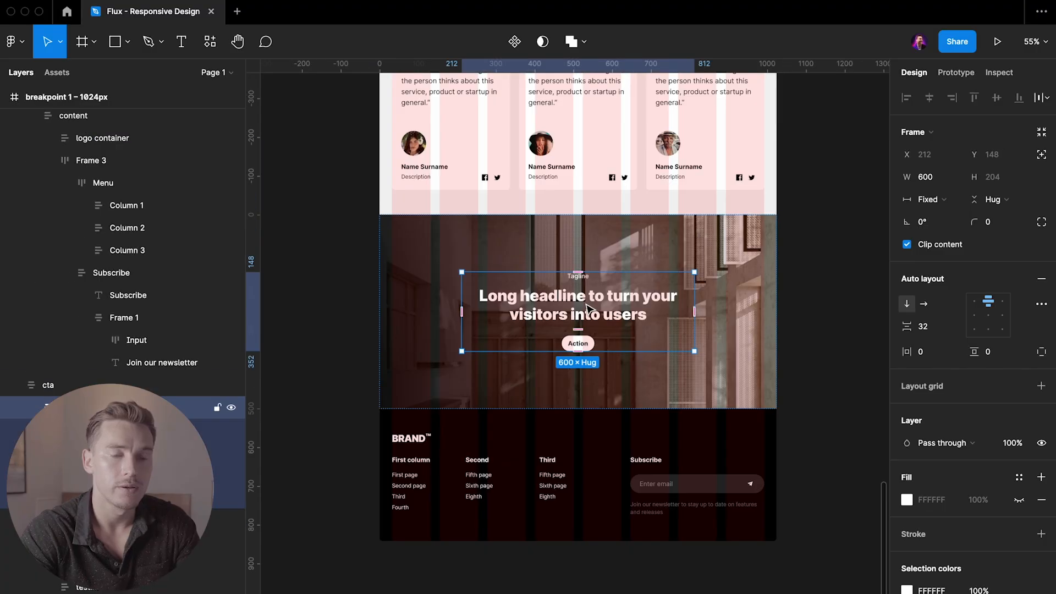
scroll(591, 306, up, 3)
scroll(589, 308, right, 1)
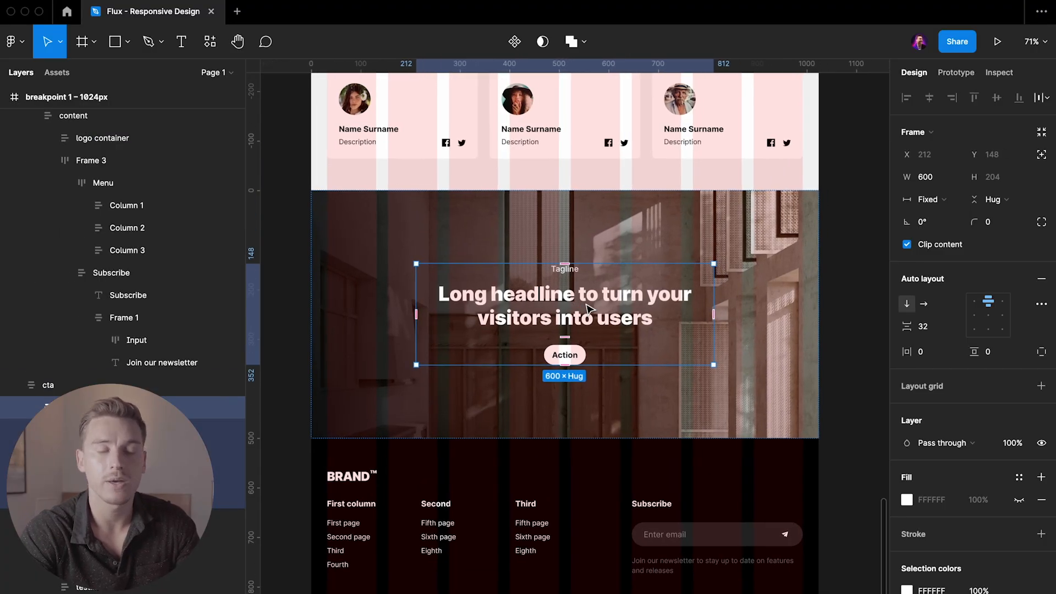
- Inspect the call-to-action content block's width and single-line headline against the grid in the breakpoint 2 – 744px layout
scroll(588, 308, down, 3)
scroll(589, 308, right, 12)
scroll(590, 309, up, 3)
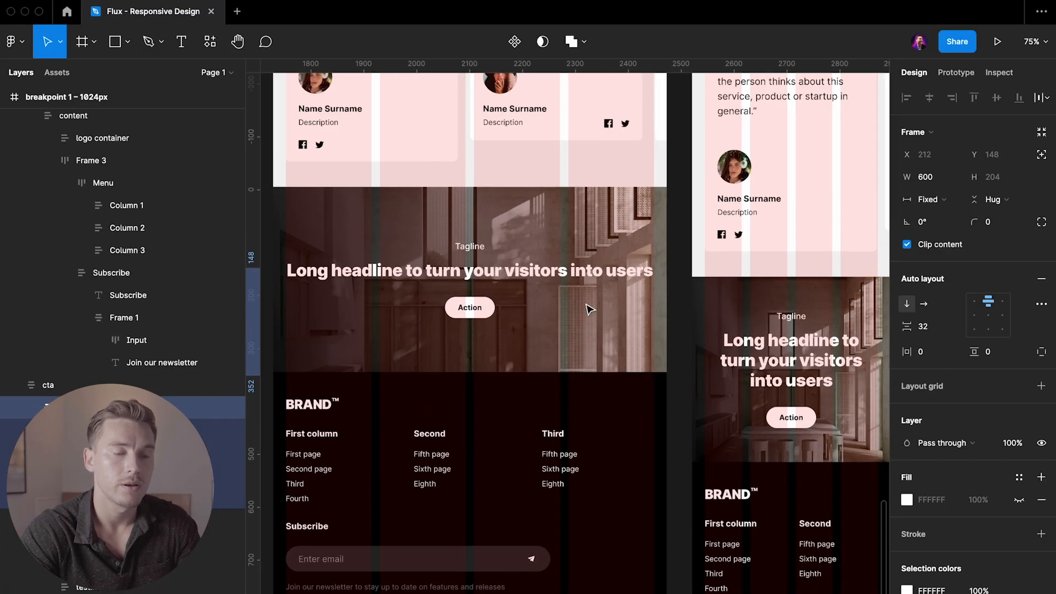
scroll(586, 305, left, 1)
double_click(567, 274)
scroll(552, 266, up, 3)
scroll(552, 266, down, 1)
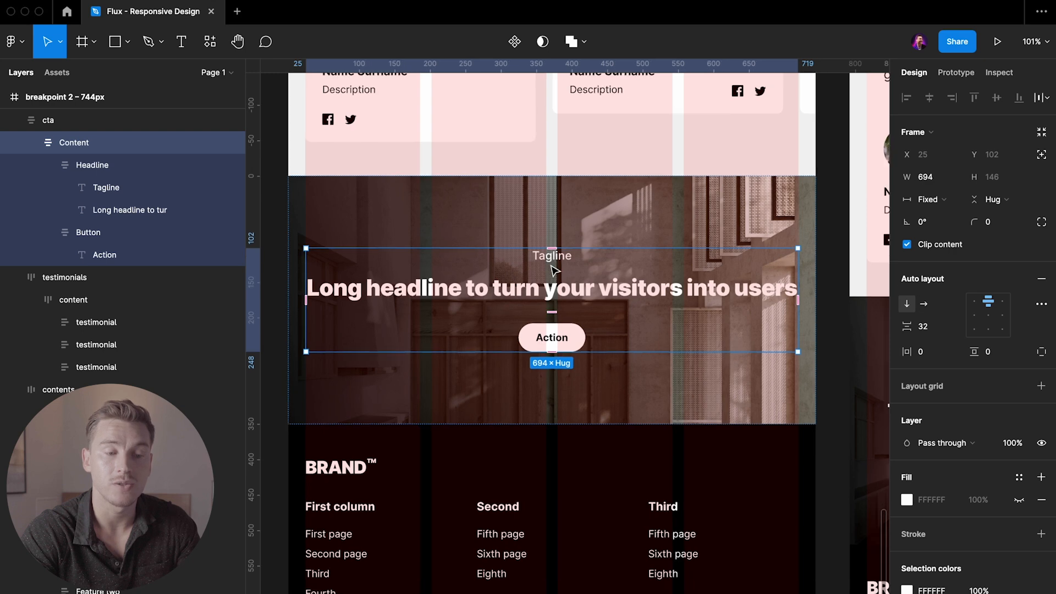
scroll(554, 270, down, 1)
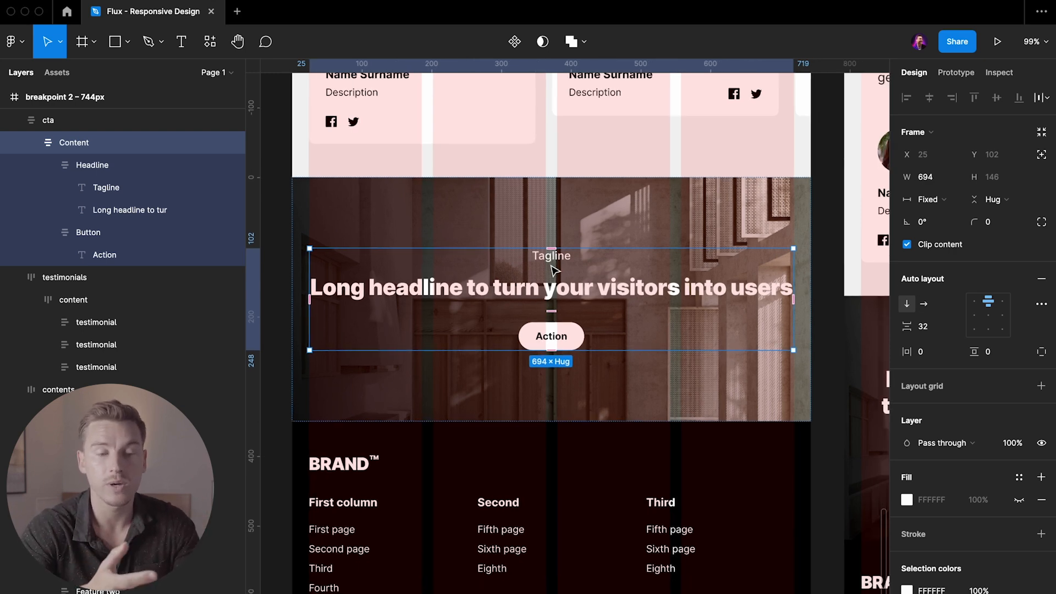
scroll(552, 269, down, 4)
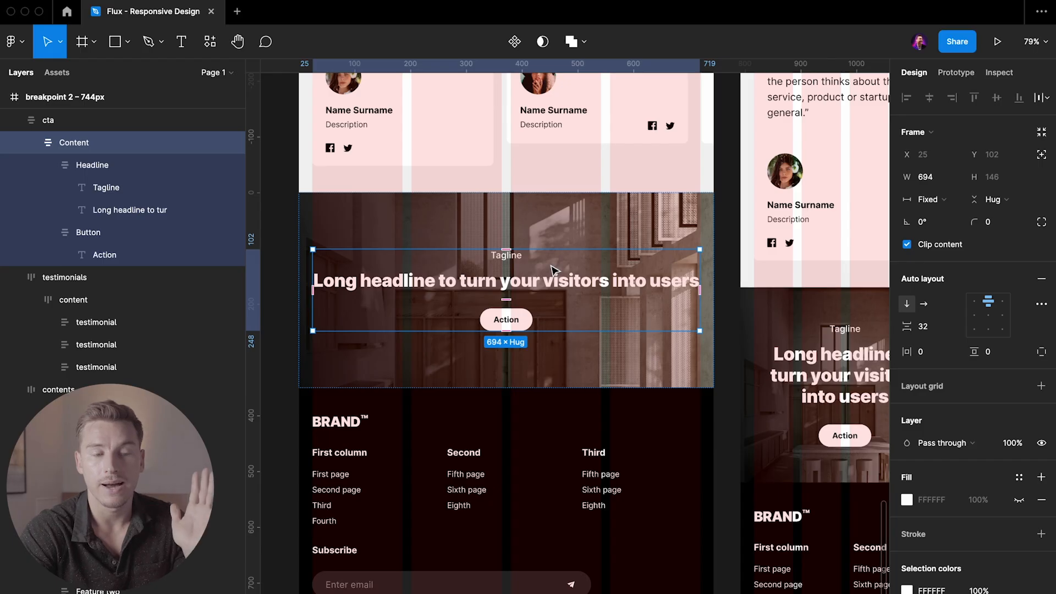
- Compare the call-to-action and testimonial sections of the breakpoint 2 – 744px layout with those of the narrow – 375px layout
scroll(553, 270, up, 1)
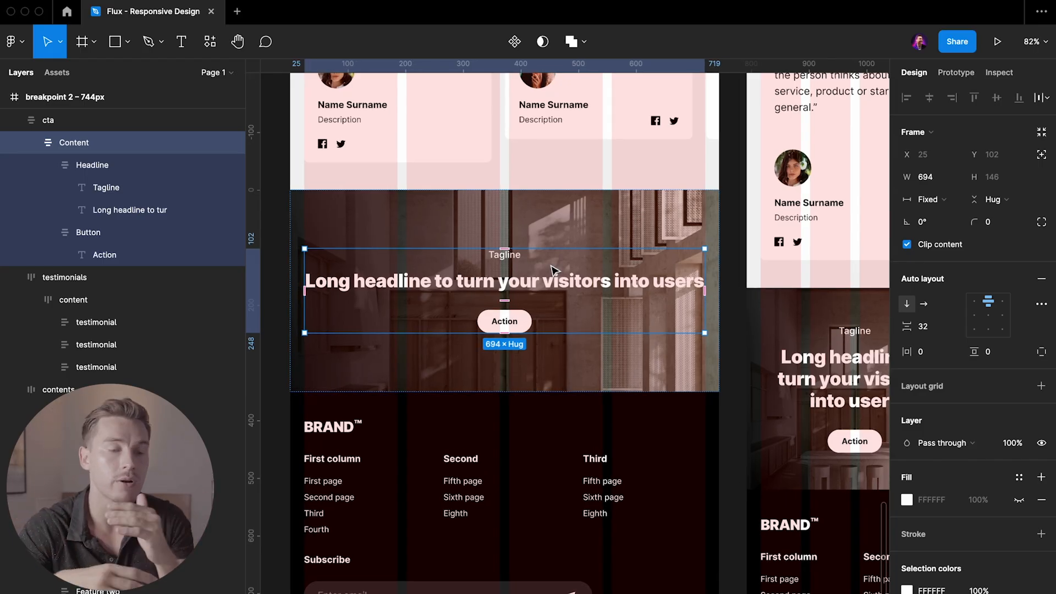
scroll(552, 270, down, 3)
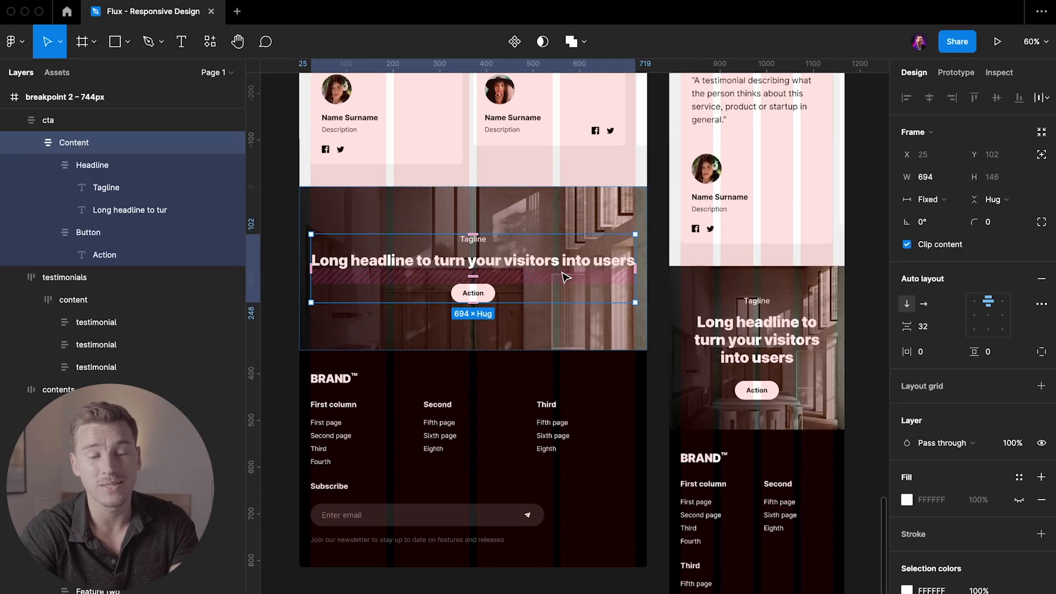
scroll(572, 269, down, 2)
scroll(569, 268, up, 5)
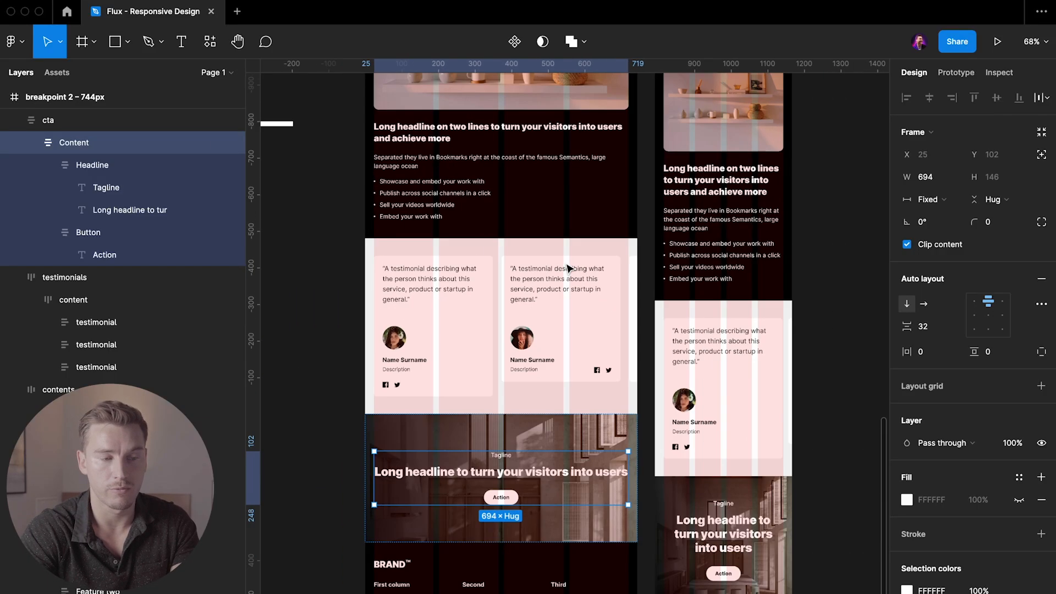
- Inspect how the three link columns in the desktop – 1440px footer are sized and aligned to the layout grid
scroll(567, 266, down, 2)
scroll(566, 267, down, 2)
scroll(563, 329, up, 2)
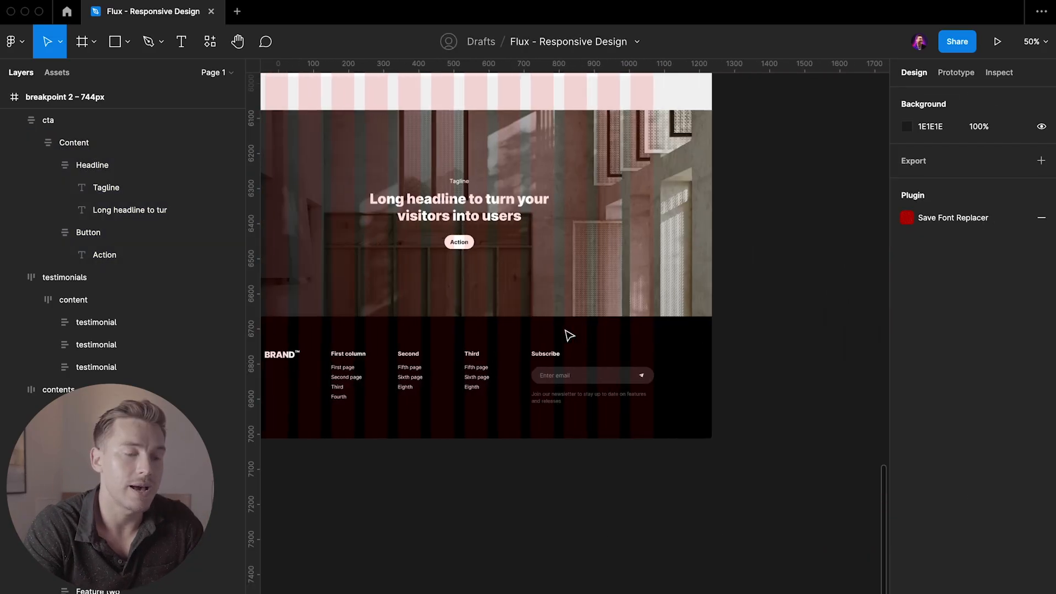
scroll(569, 335, up, 3)
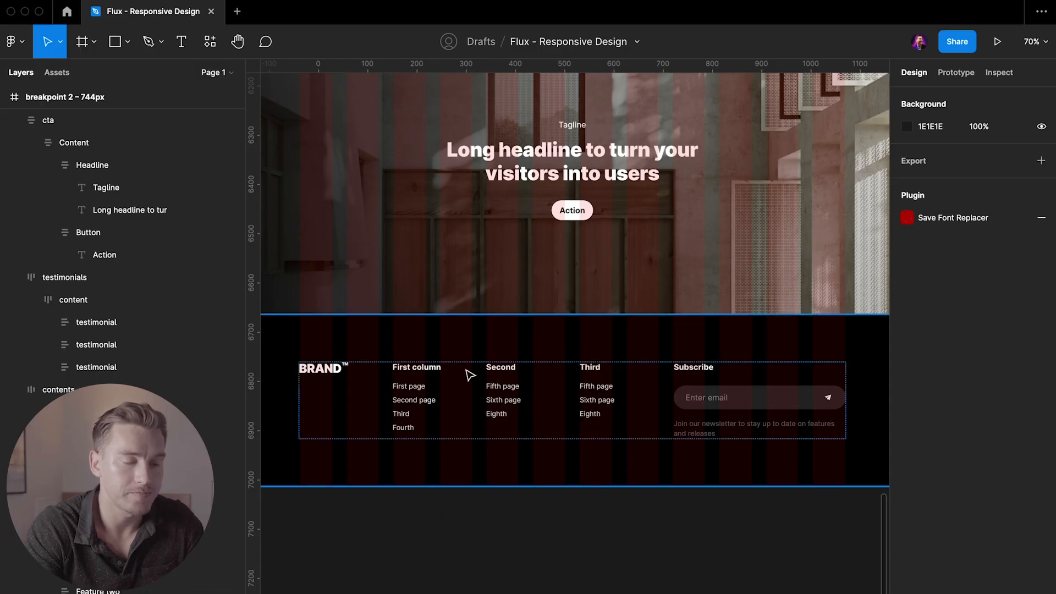
click(432, 375)
scroll(393, 372, up, 2)
double_click(450, 393)
click(560, 386)
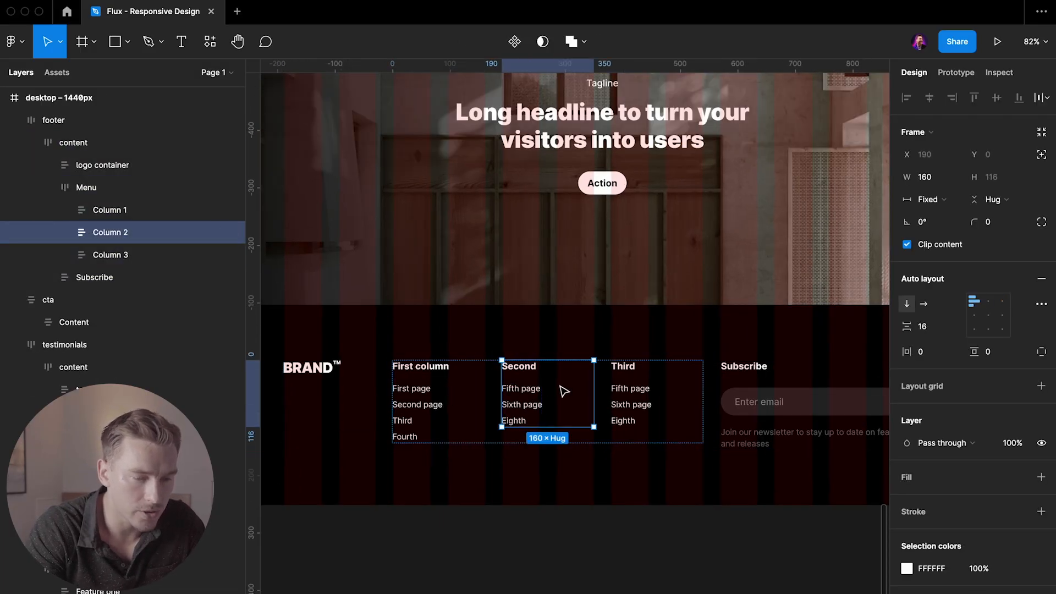
key(shift+Return)
click(418, 383)
click(516, 385)
click(633, 388)
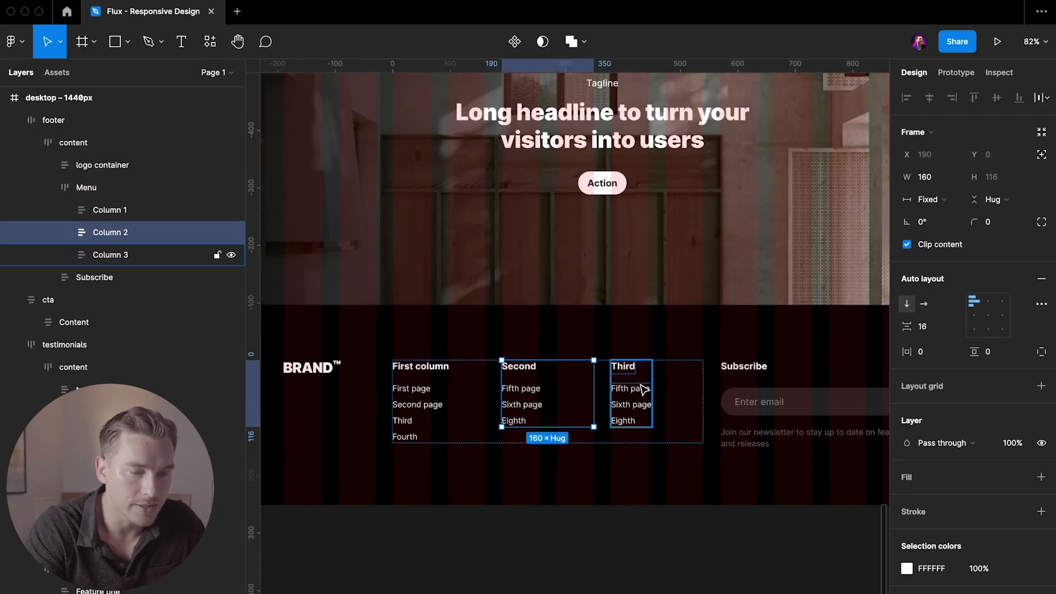
- Inspect the sizing of the logo container, Menu frame and Subscribe block in the desktop – 1440px footer
click(307, 364)
click(326, 368)
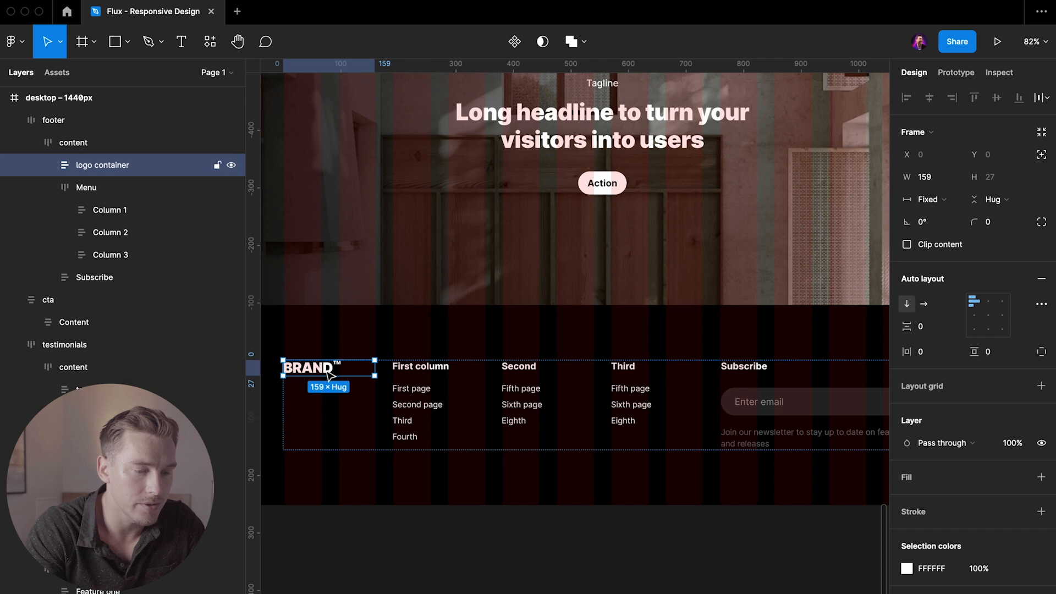
click(420, 373)
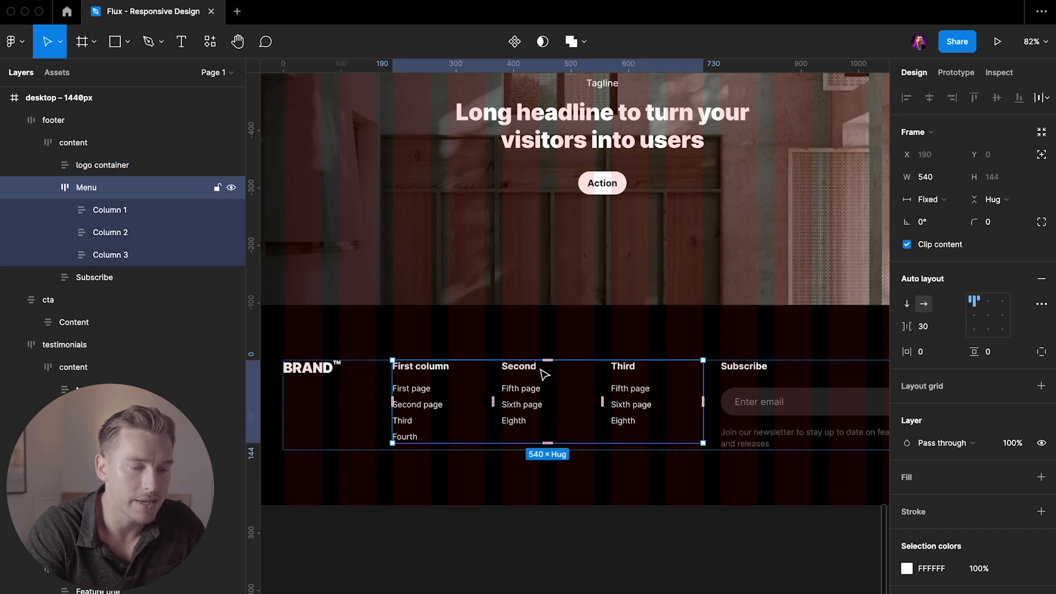
scroll(646, 381, right, 5)
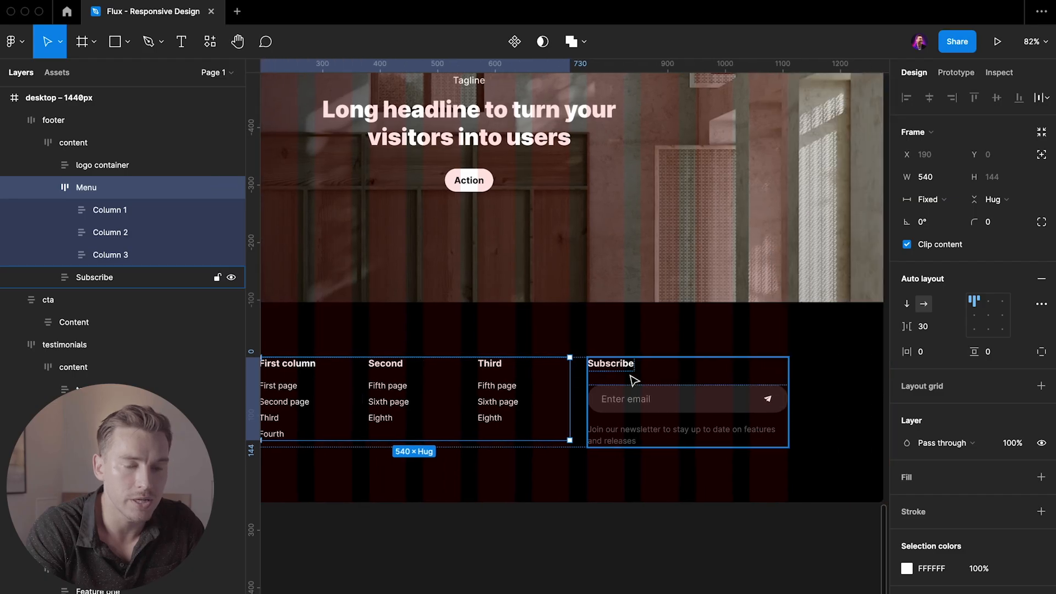
click(638, 379)
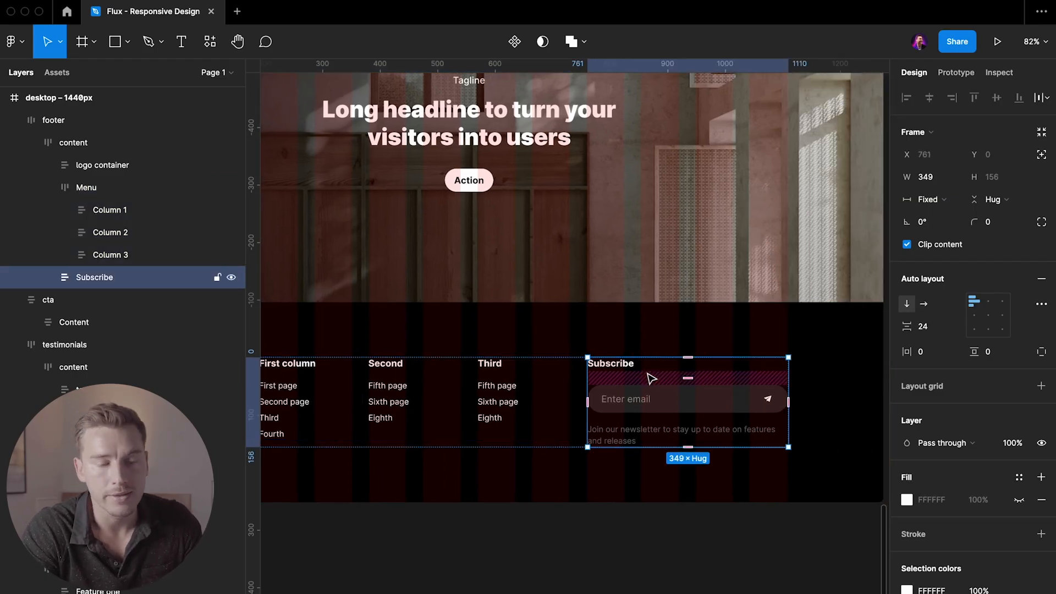
- Inspect the breakpoint 1 – 1024px footer's row below the logo and the Menu frame nested in it
scroll(650, 378, down, 3)
scroll(651, 378, right, 15)
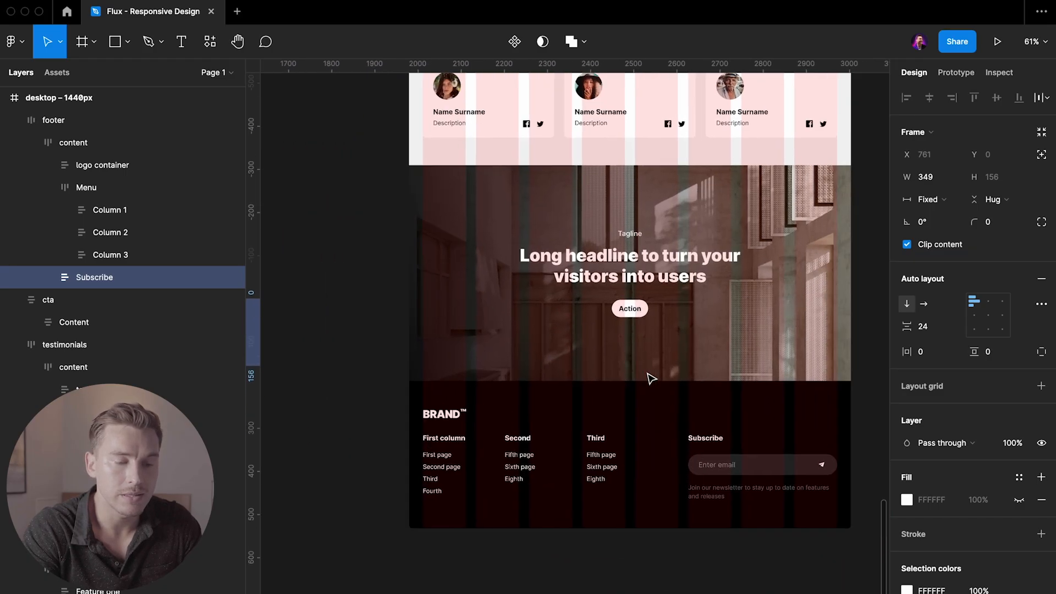
scroll(651, 379, up, 3)
triple_click(501, 469)
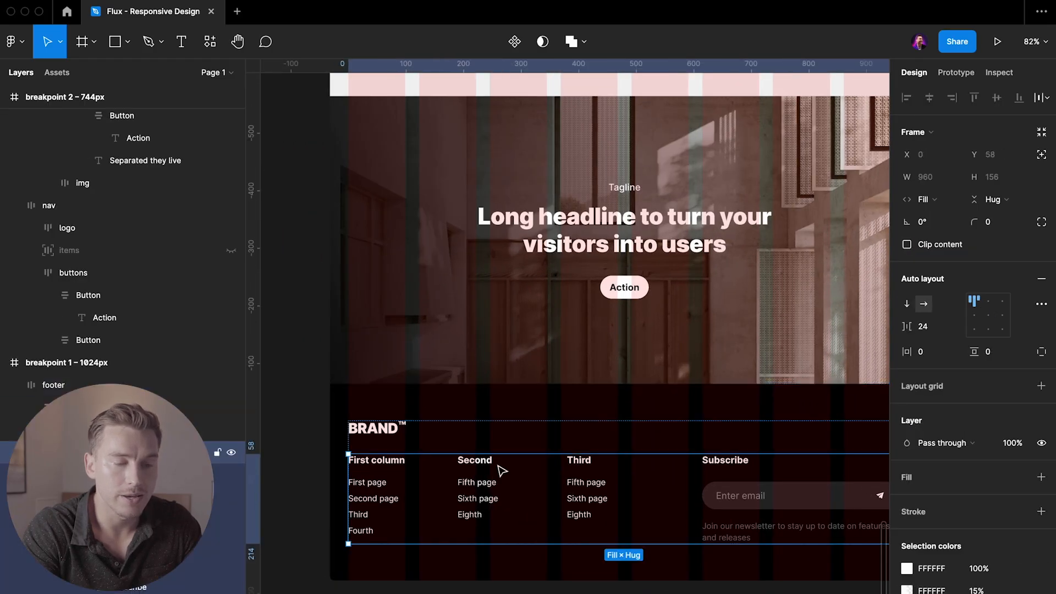
scroll(501, 469, right, 3)
scroll(471, 433, down, 3)
scroll(471, 433, left, 3)
scroll(541, 438, up, 3)
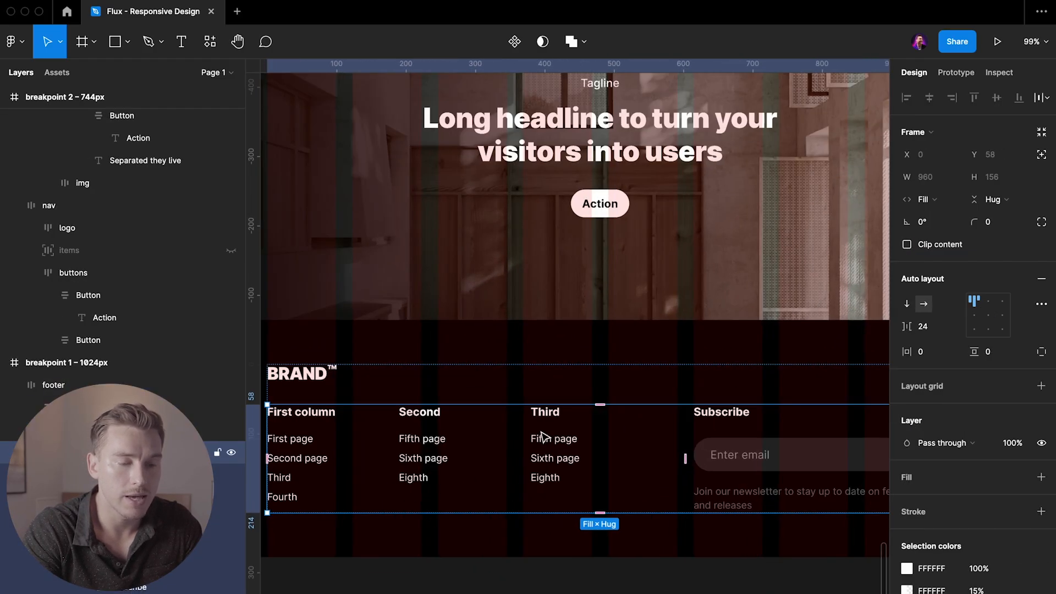
double_click(541, 437)
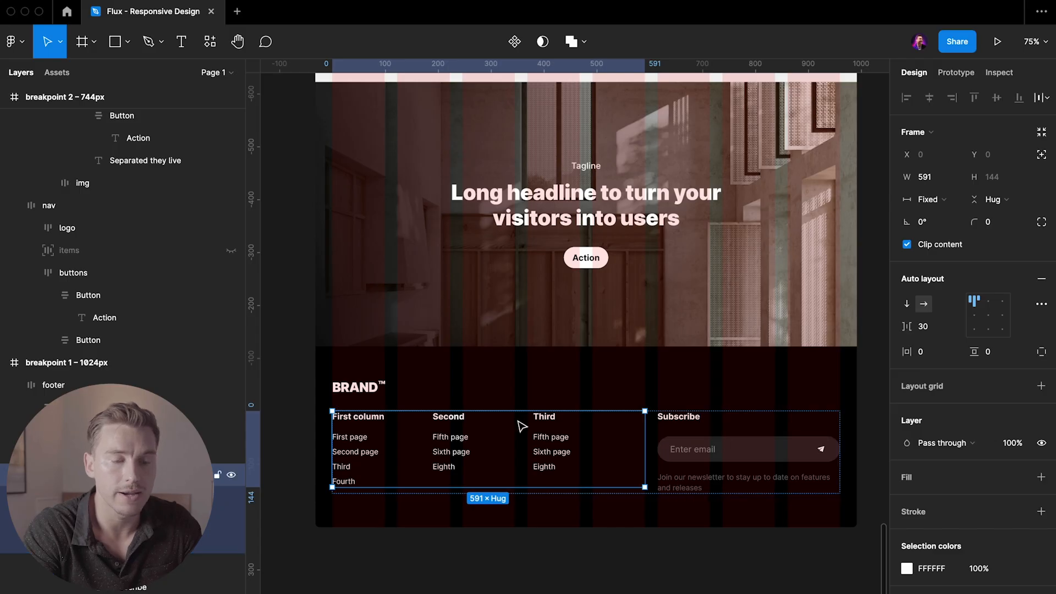
- Inspect the individual link columns in the breakpoint 1 – 1024px footer and the spacing of their parent Menu frame
double_click(435, 436)
click(380, 437)
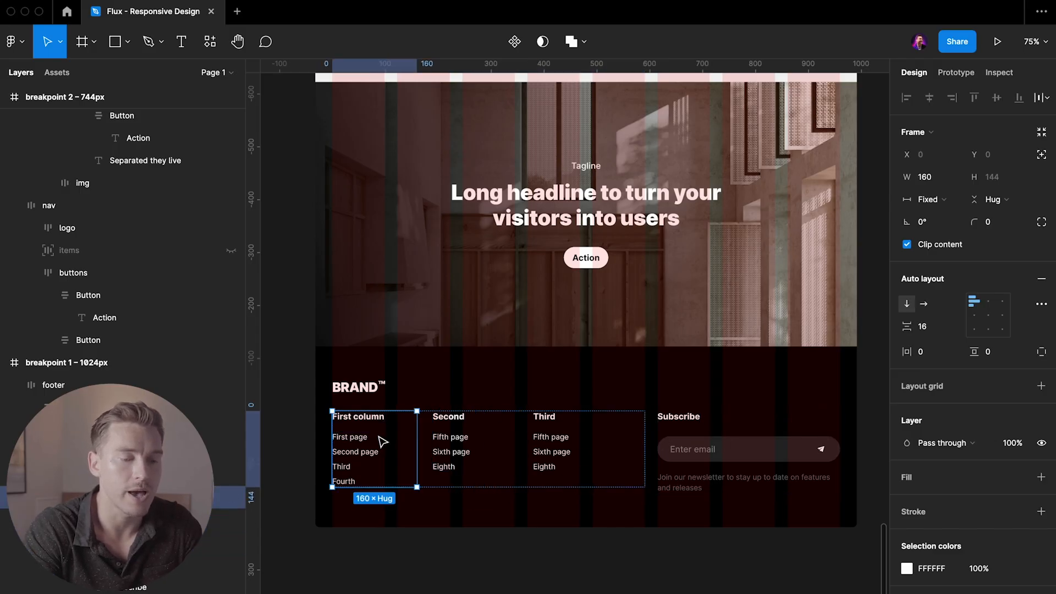
click(478, 437)
click(569, 437)
click(626, 438)
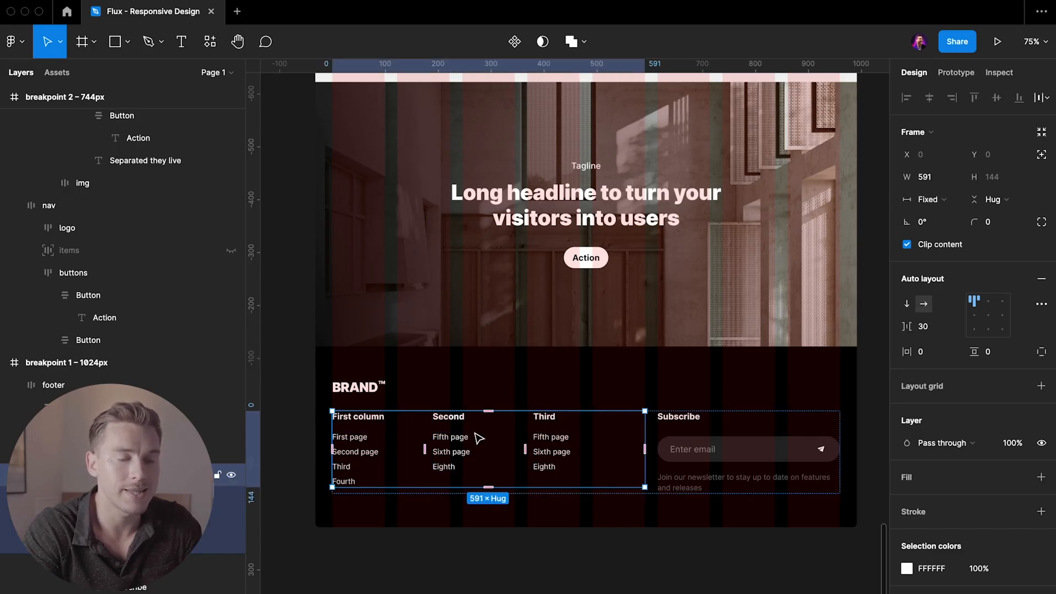
- Inspect the Subscribe block's resizing and grid alignment in the breakpoint 1 – 1024px footer
scroll(463, 435, up, 2)
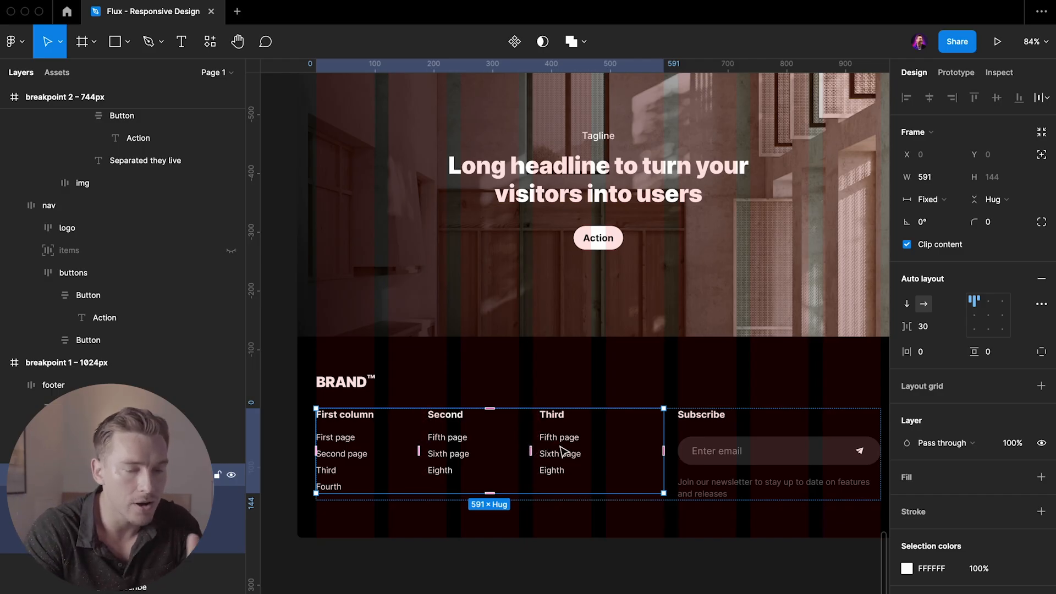
scroll(605, 445, right, 3)
click(636, 443)
scroll(694, 448, right, 2)
scroll(694, 449, down, 1)
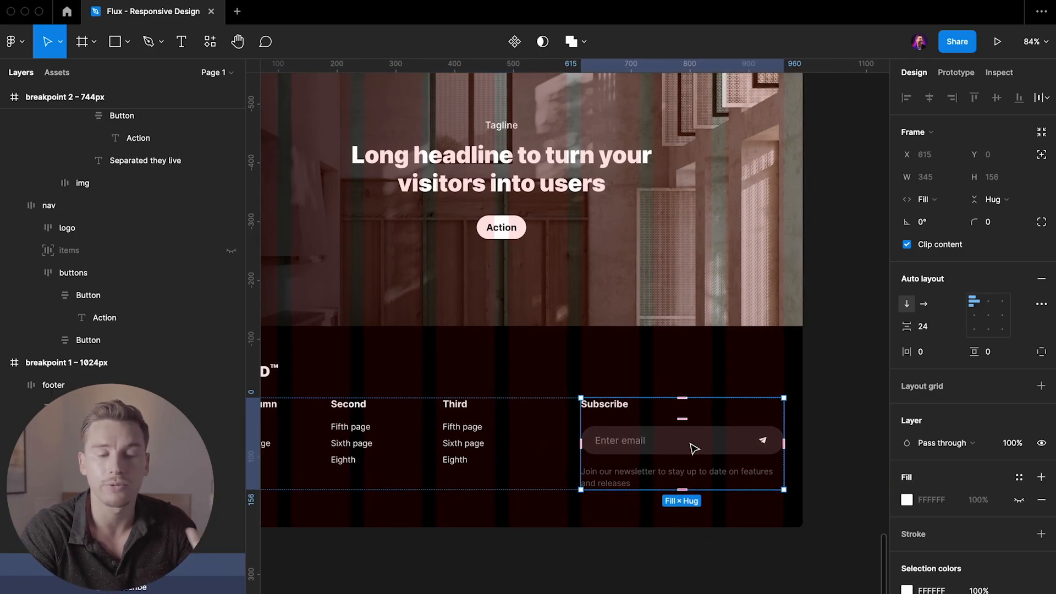
scroll(694, 448, down, 1)
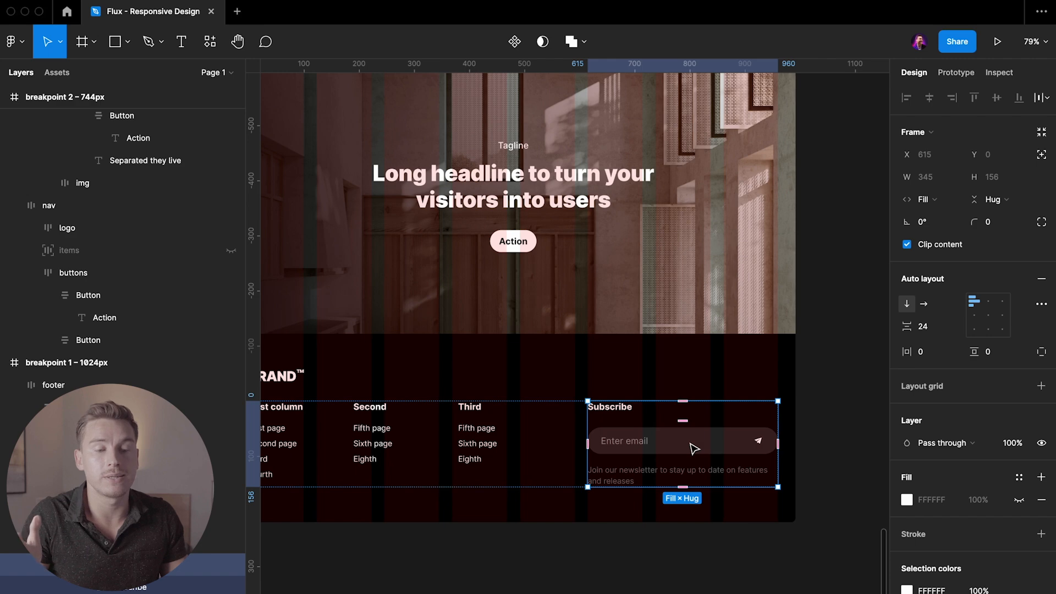
scroll(694, 448, down, 2)
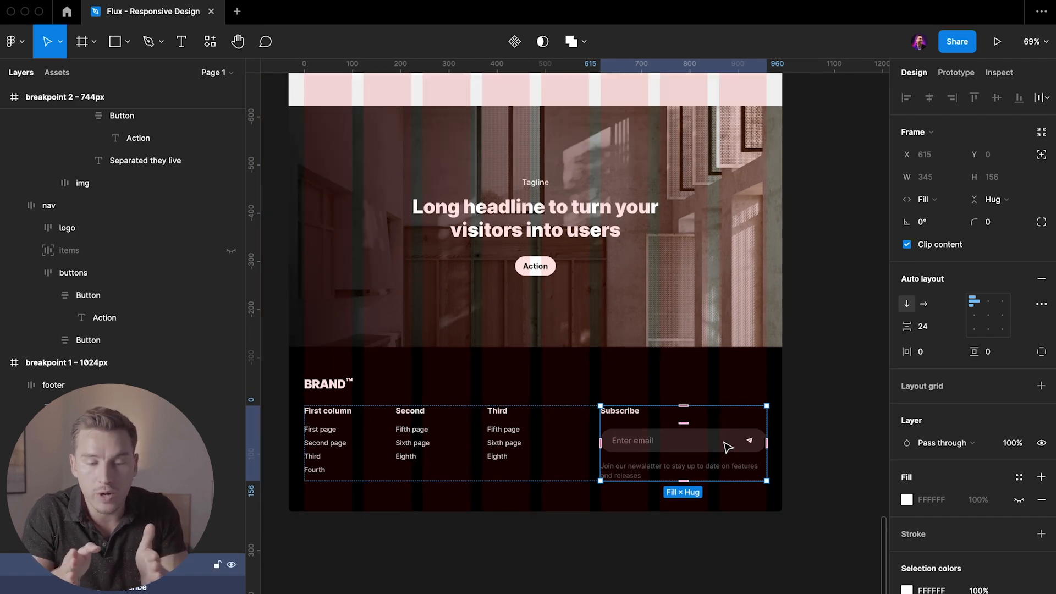
- Review the Menu frame and the logo container above it in the breakpoint 1 – 1024px footer, then clear the selection
click(519, 434)
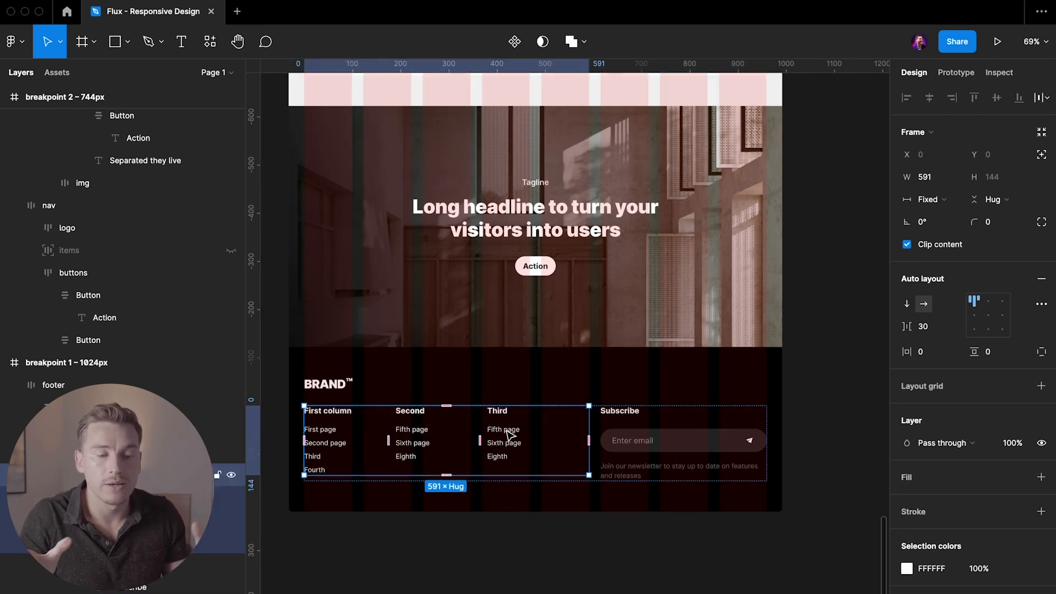
scroll(512, 435, down, 1)
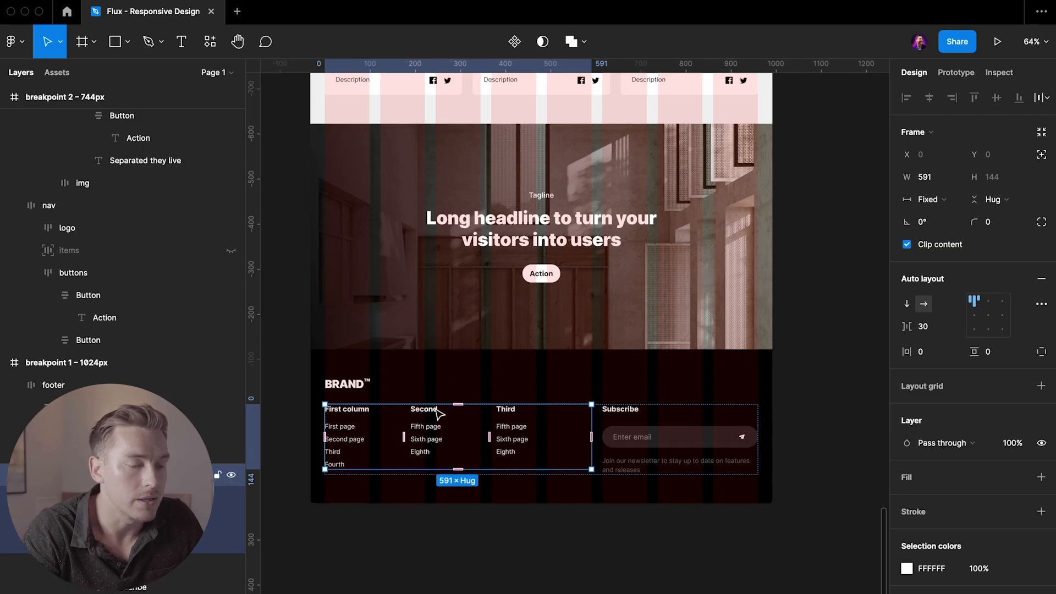
click(361, 389)
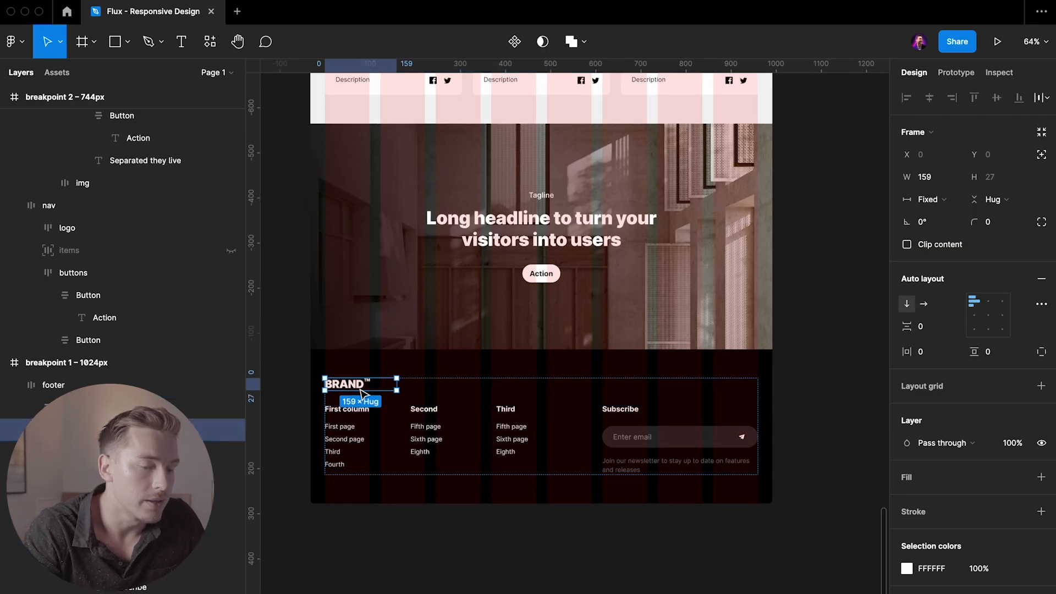
click(506, 535)
- Inspect the Menu frame's resizing and column spacing in the breakpoint 2 – 744px footer
scroll(507, 535, down, 2)
scroll(508, 536, right, 5)
scroll(542, 436, right, 5)
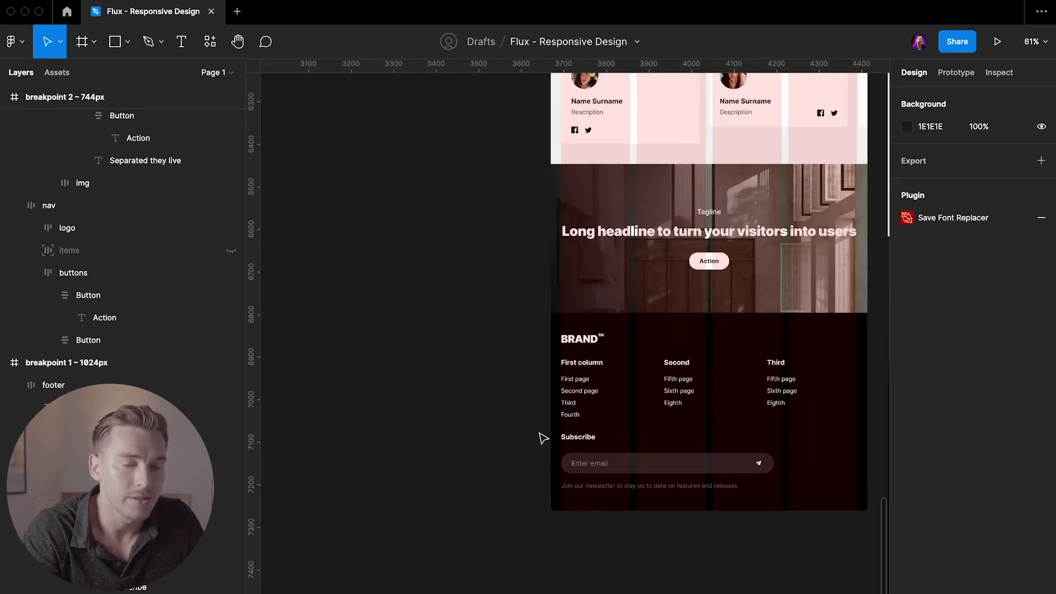
scroll(542, 436, up, 3)
click(543, 438)
click(487, 387)
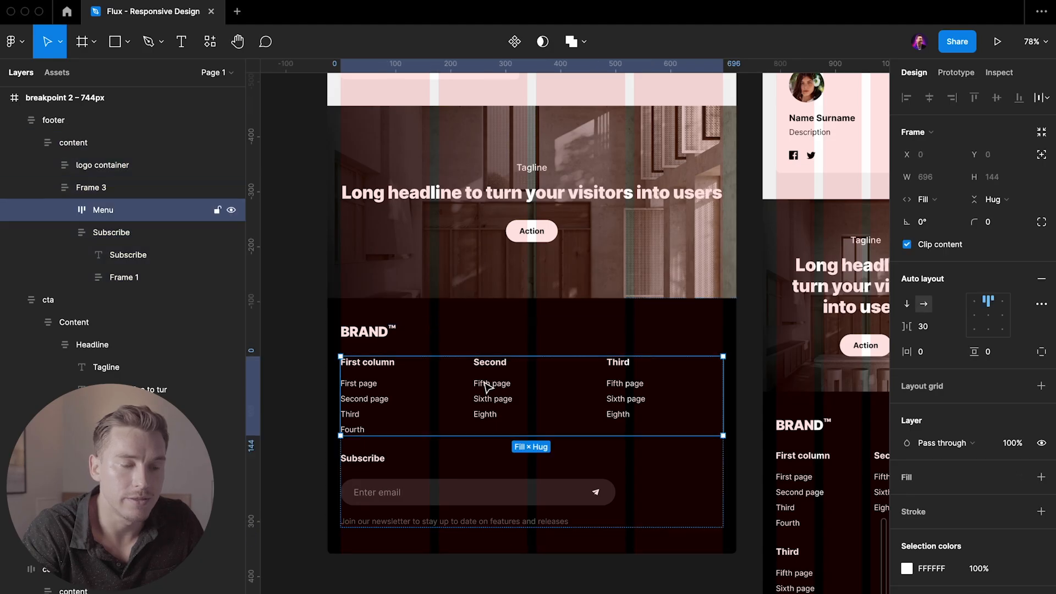
scroll(552, 403, up, 3)
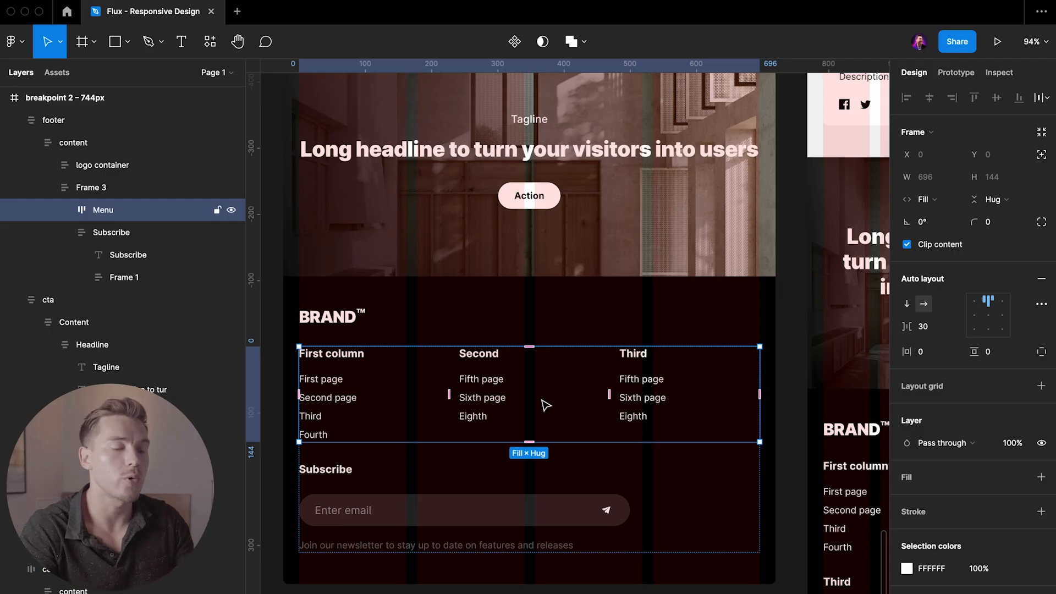
- Inspect the Subscribe block stacked below the menu in the breakpoint 2 – 744px footer and its nested email input frame
click(430, 493)
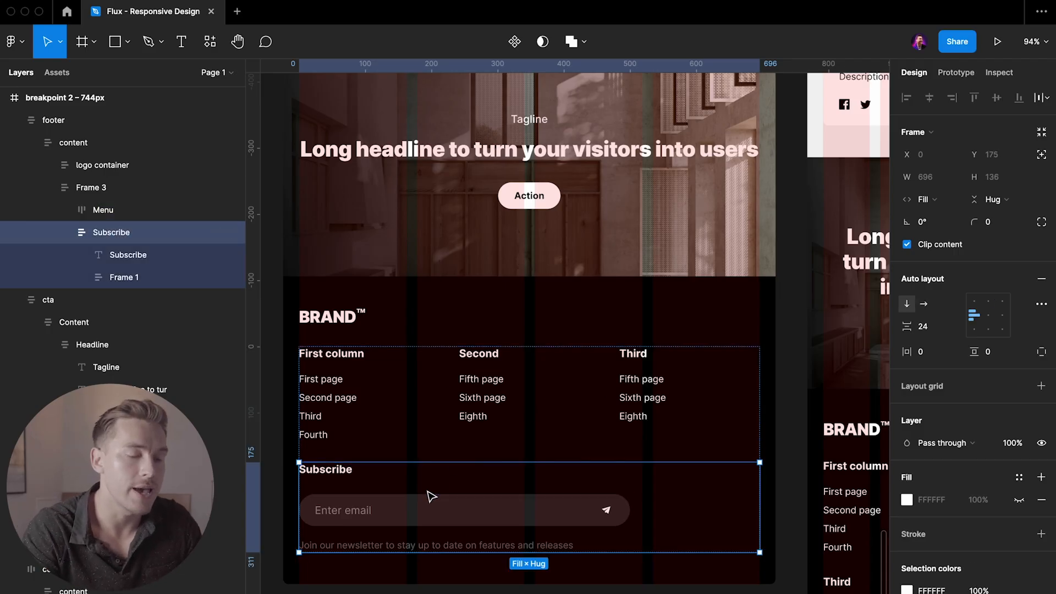
double_click(478, 510)
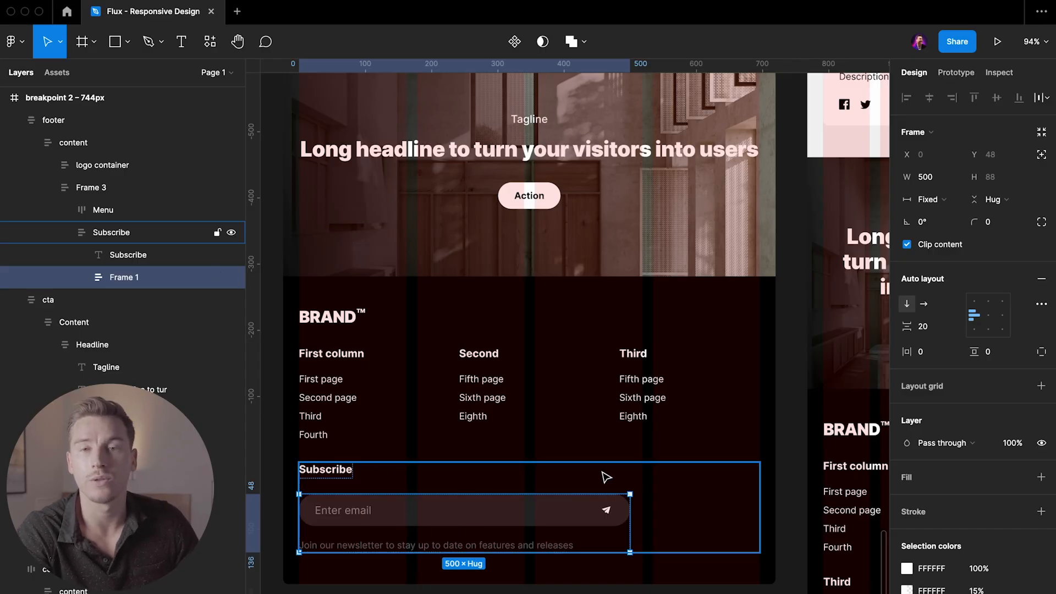
scroll(695, 414, down, 3)
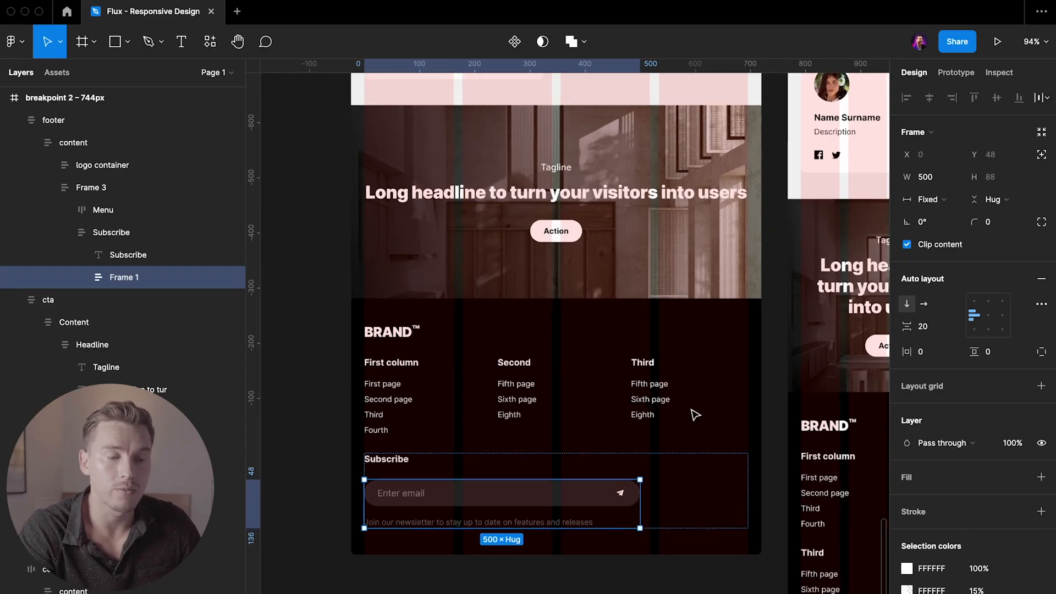
- Inspect the padding and stacked content frame of the narrow – 375px footer alongside the breakpoint 2 – 744px footer
scroll(695, 414, right, 5)
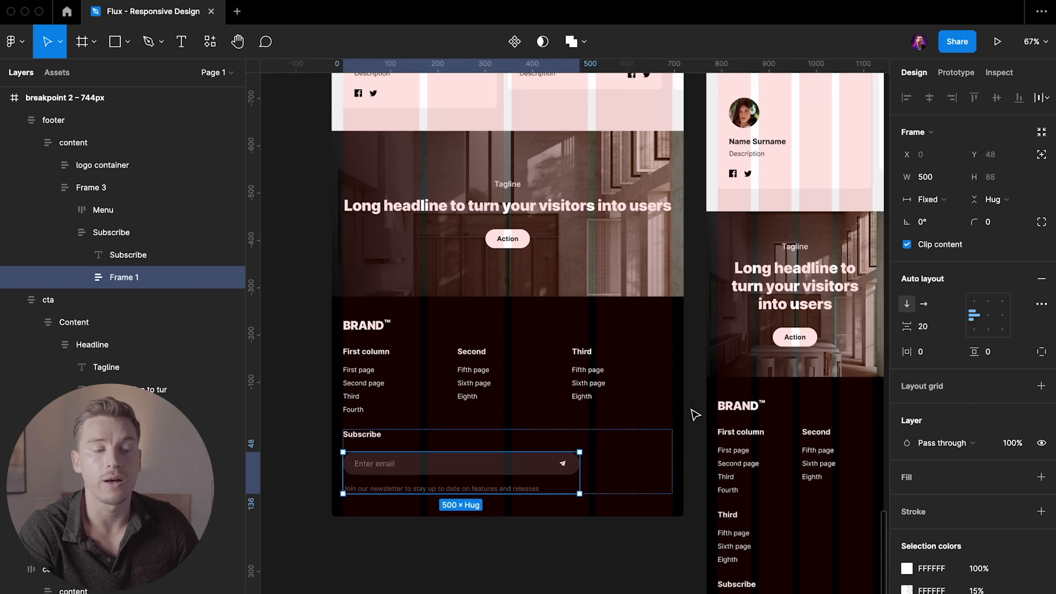
scroll(608, 448, right, 4)
scroll(609, 448, down, 2)
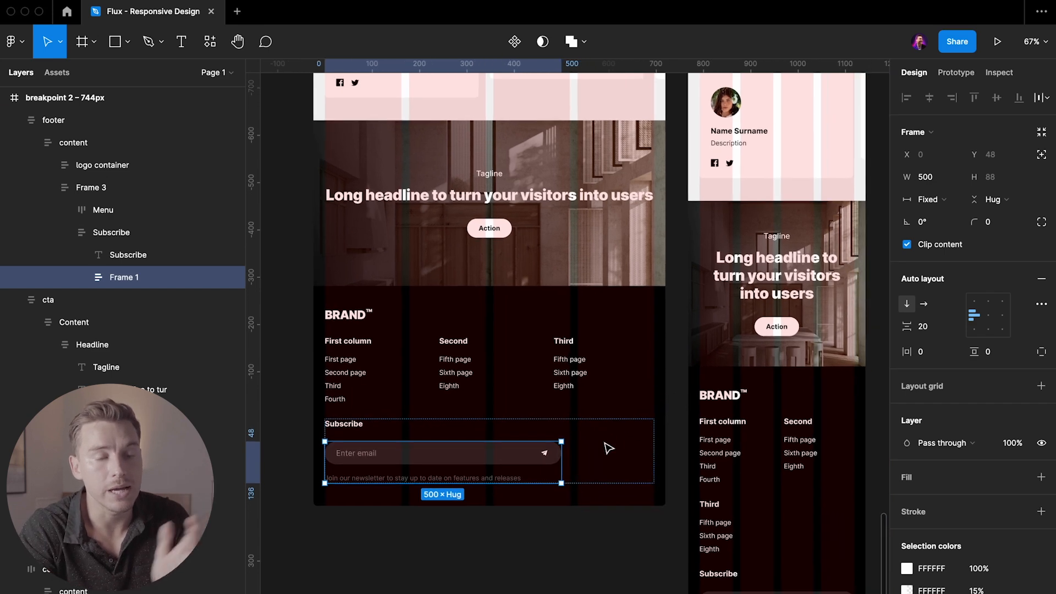
scroll(662, 481, down, 2)
click(723, 429)
scroll(724, 352, down, 2)
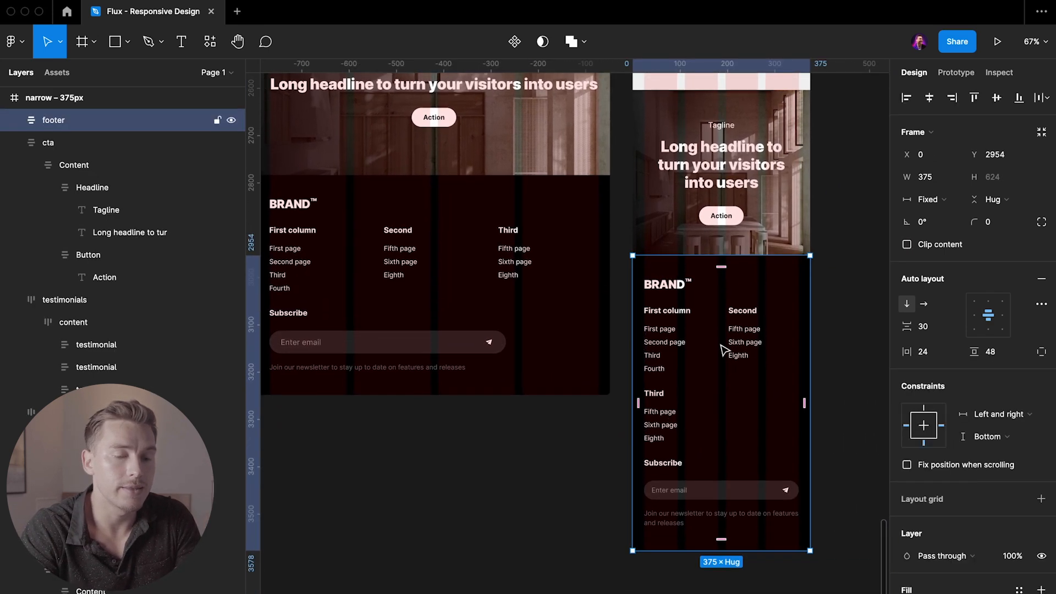
double_click(724, 351)
scroll(724, 351, right, 3)
scroll(725, 350, down, 3)
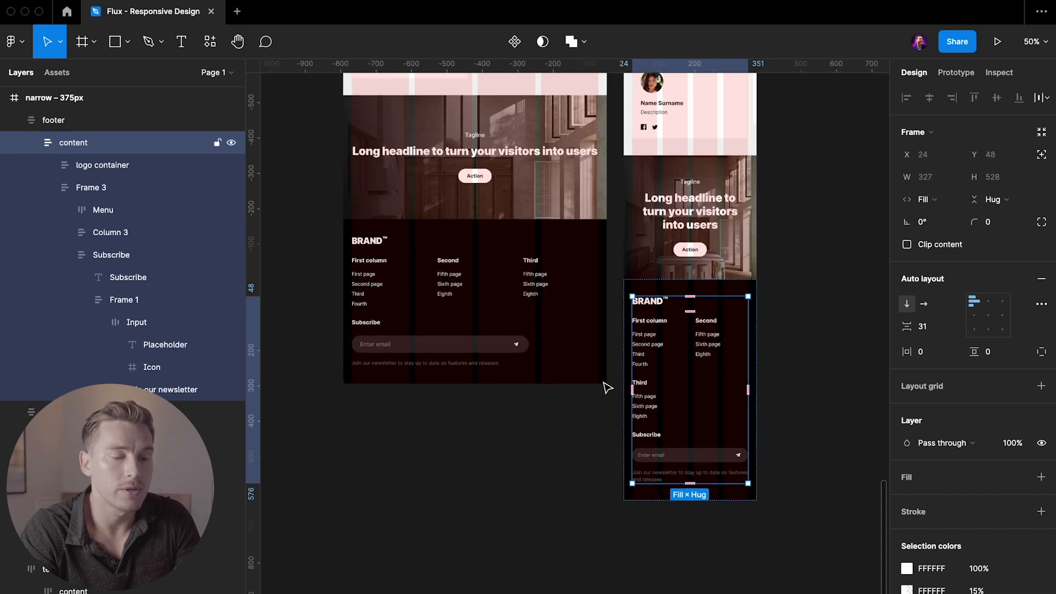
- Return to the breakpoint 2 – 744px footer and inspect its Subscribe block for comparison with the narrow footer
double_click(488, 353)
scroll(488, 355, up, 2)
double_click(488, 356)
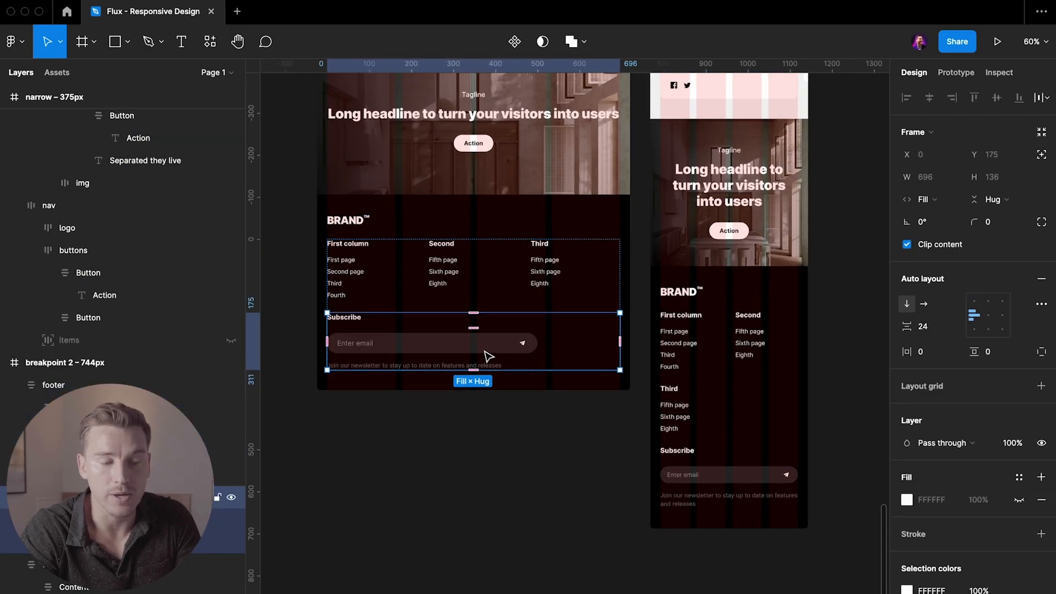
- Inspect the sizing and auto layout of the Subscribe block in the narrow – 375px footer
double_click(717, 463)
double_click(717, 463)
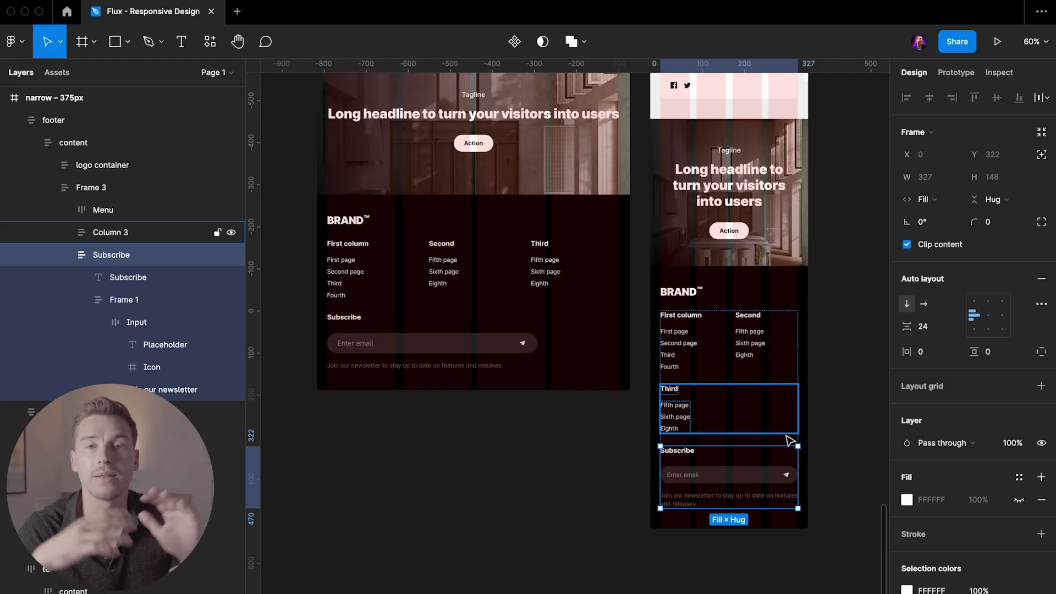
- Test the breakpoint 2 – 744px footer at a width of about 637 px and inspect its nested email input frame
scroll(641, 235, up, 1)
click(628, 239)
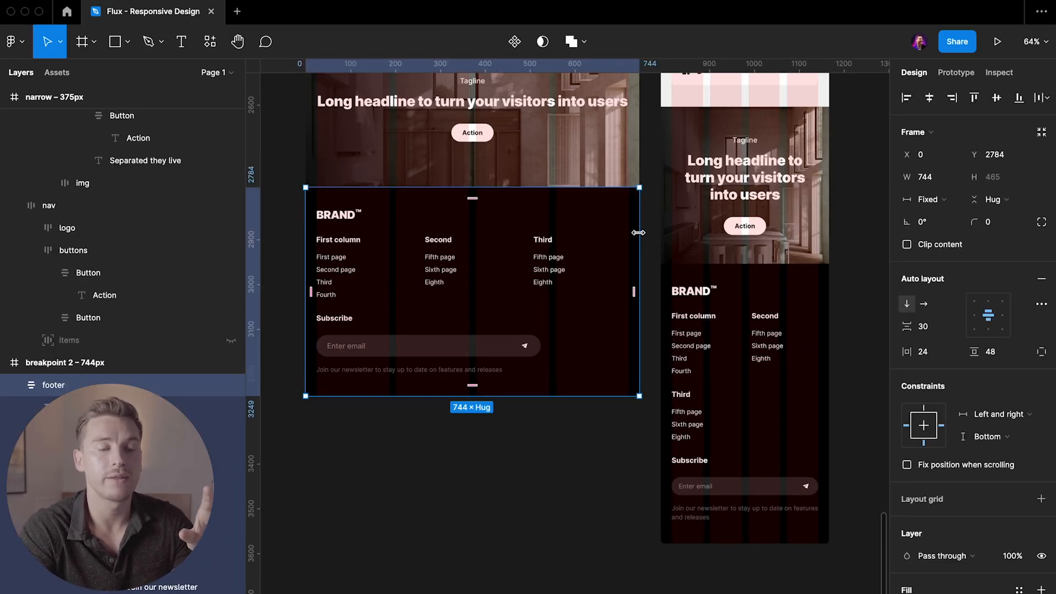
drag(638, 232, 591, 238)
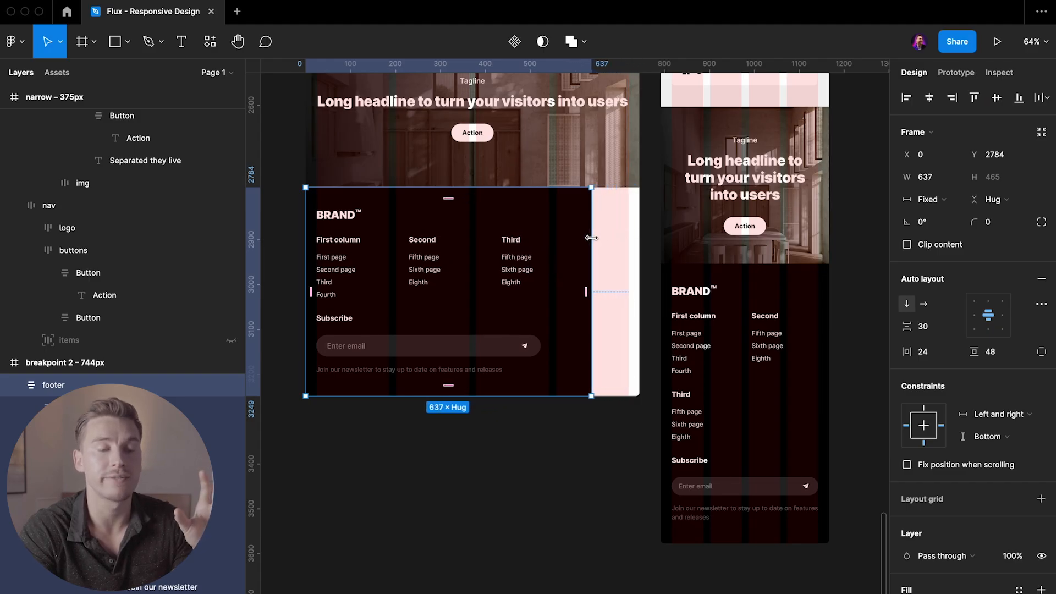
click(503, 352)
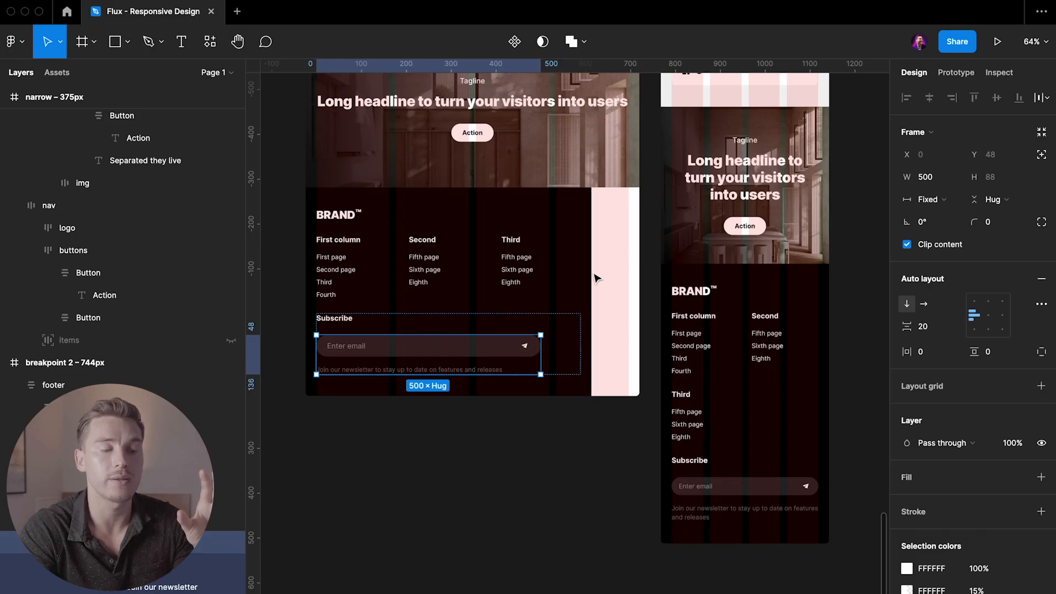
- Test the breakpoint 2 footer at a width of about 558 px and restore its width to 744 px
click(585, 230)
drag(586, 230, 555, 226)
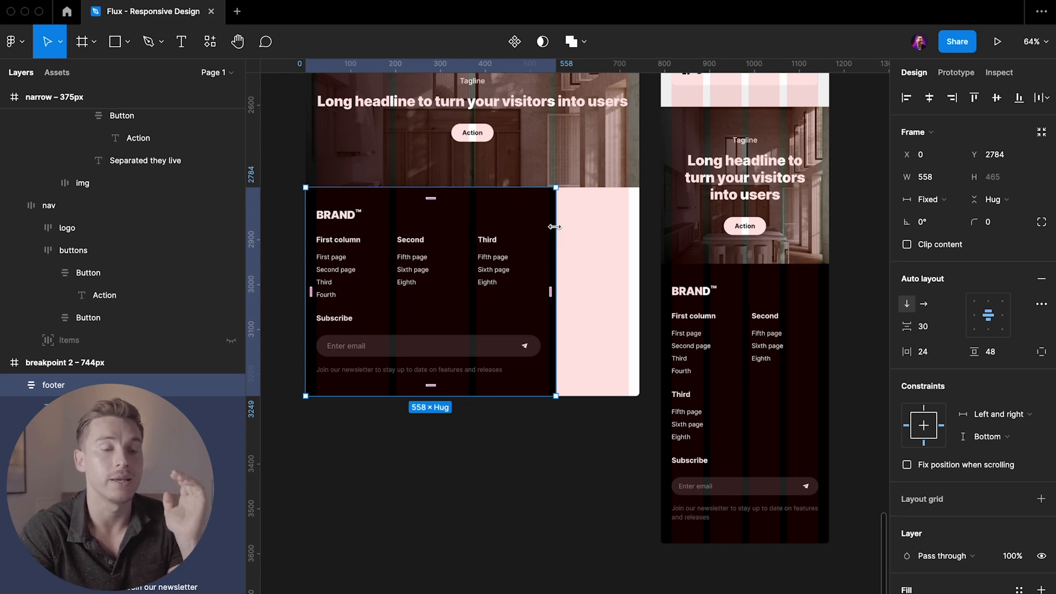
drag(553, 227, 642, 223)
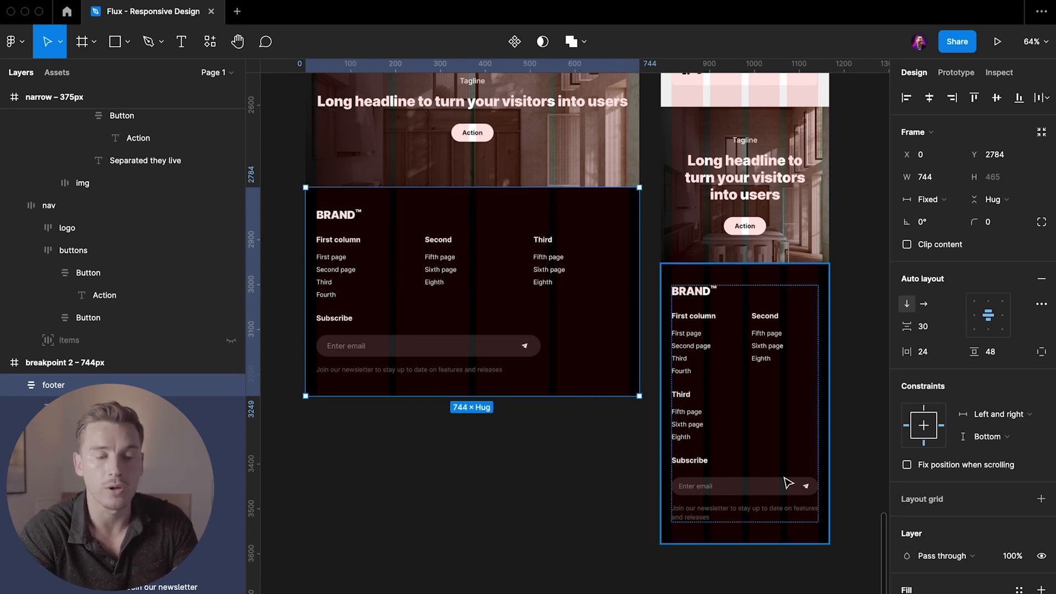
click(748, 465)
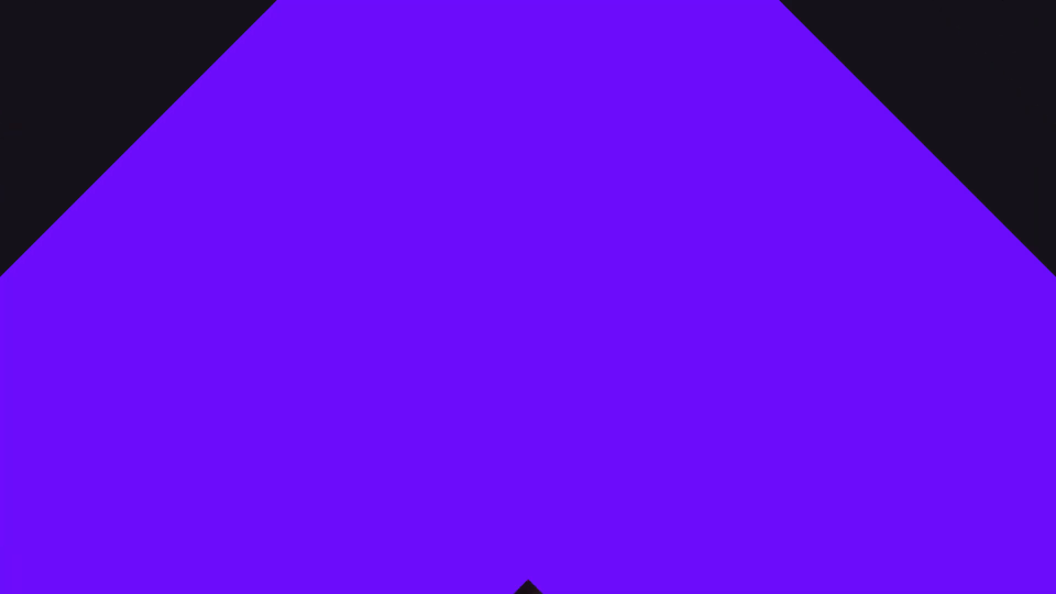